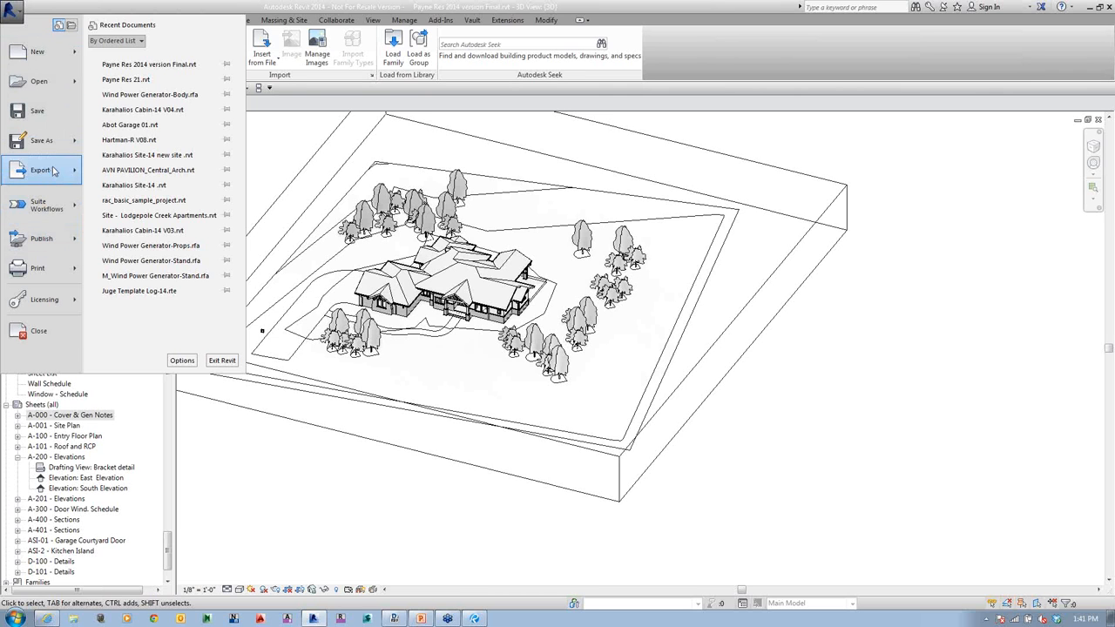
- Start a DWF/DWFx export, enlarge the export settings dialog and include the {3D} view in the in-session set
mouse_move(53, 170)
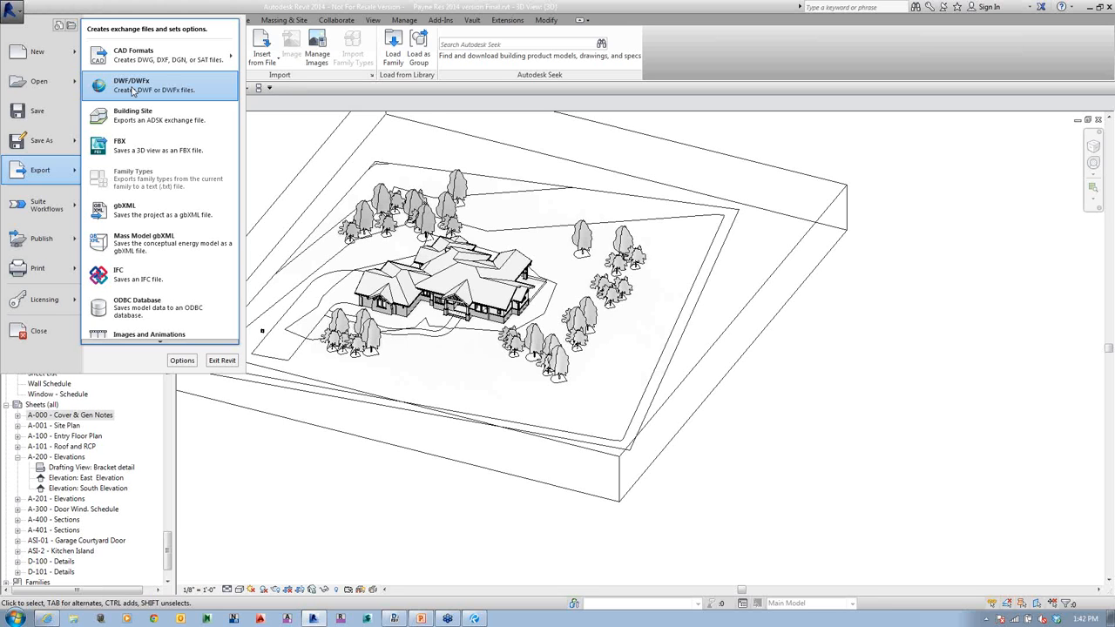
click(132, 91)
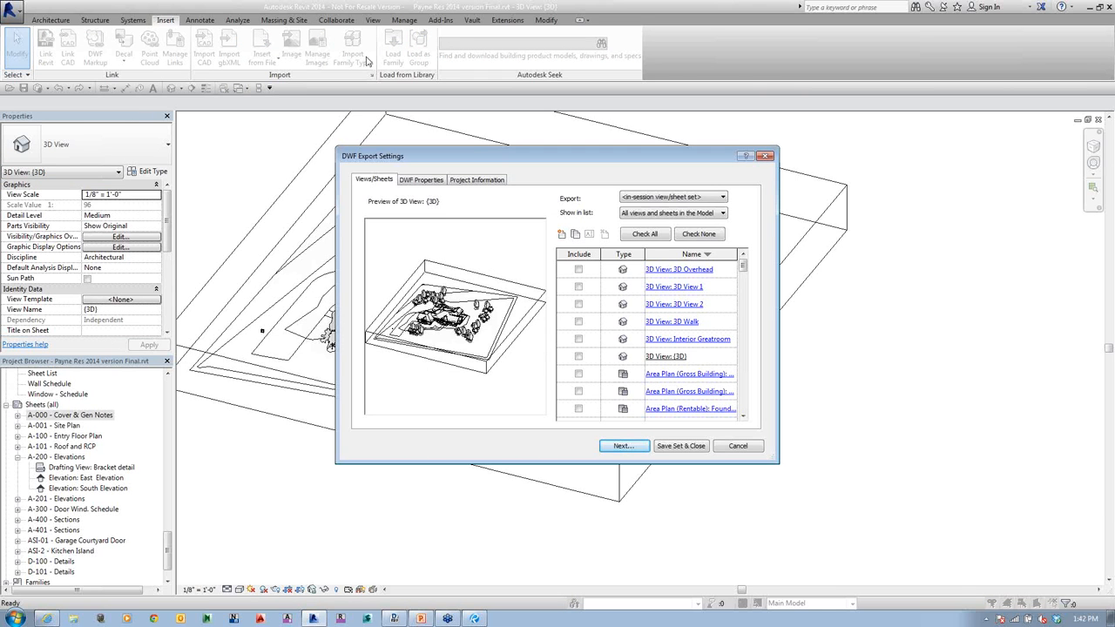
drag(462, 155, 431, 117)
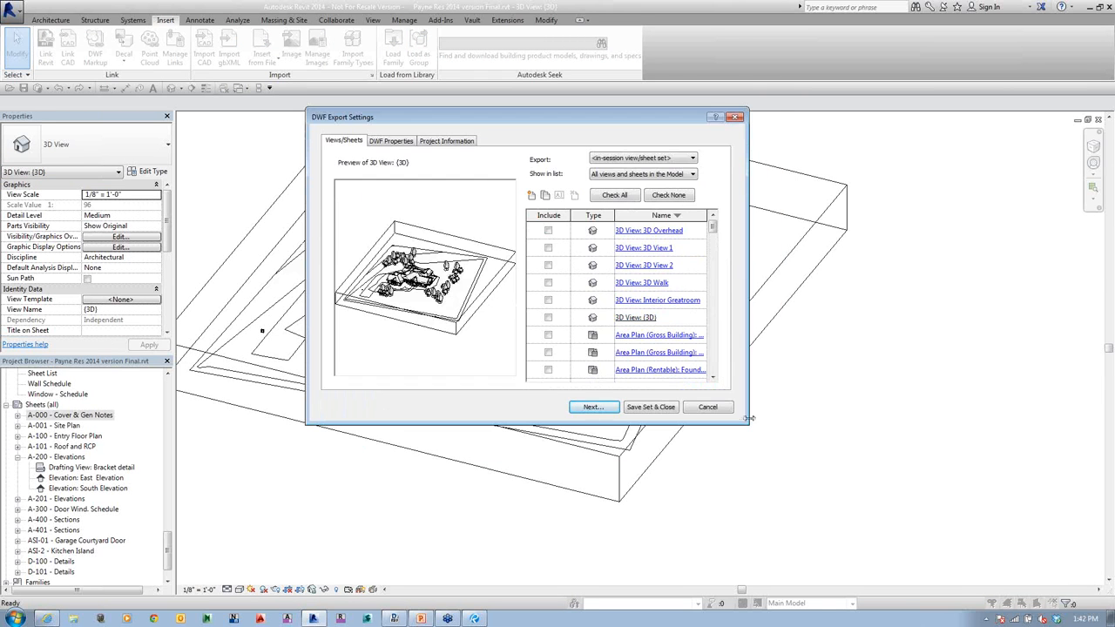
drag(748, 423, 872, 521)
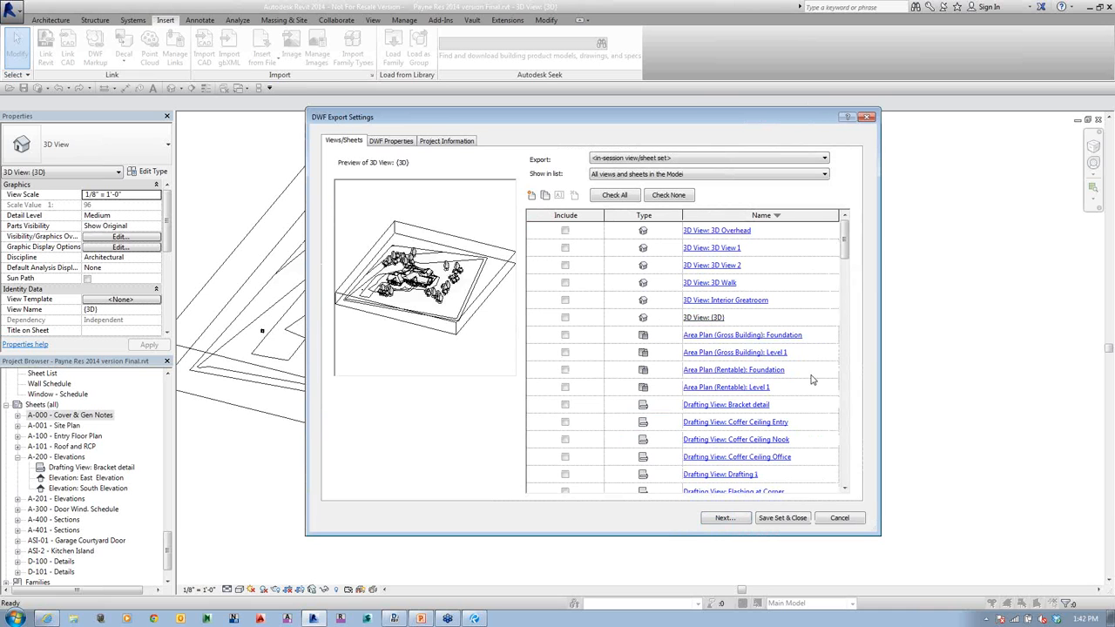
click(564, 317)
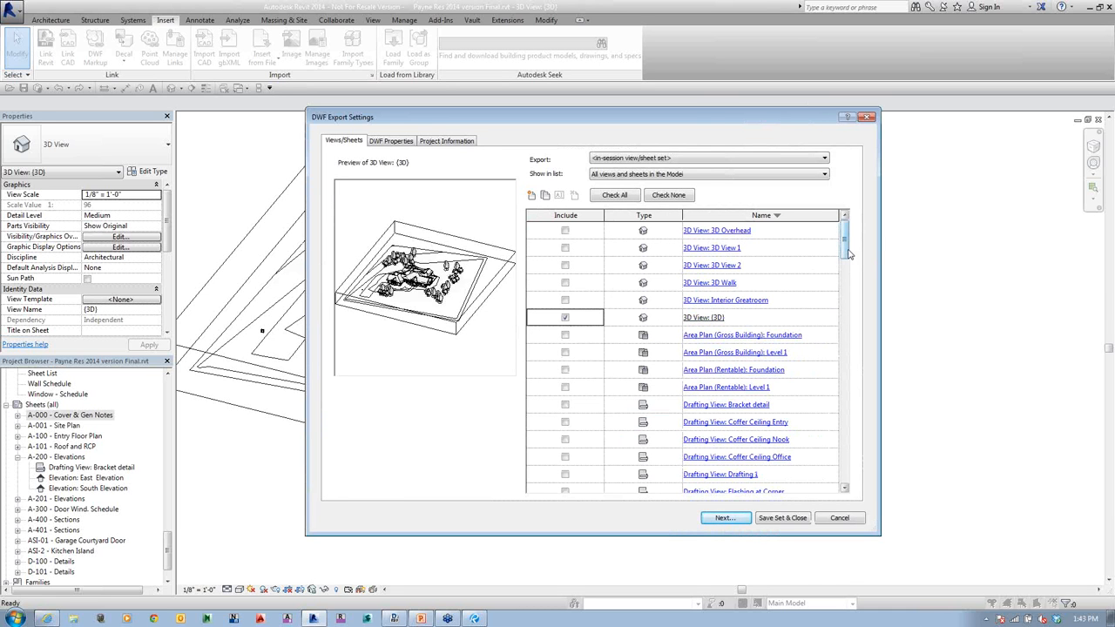
- Review the sheets included for export, choose the saved Sheet Set as the export set, and cancel the DWF export settings
drag(848, 248, 846, 455)
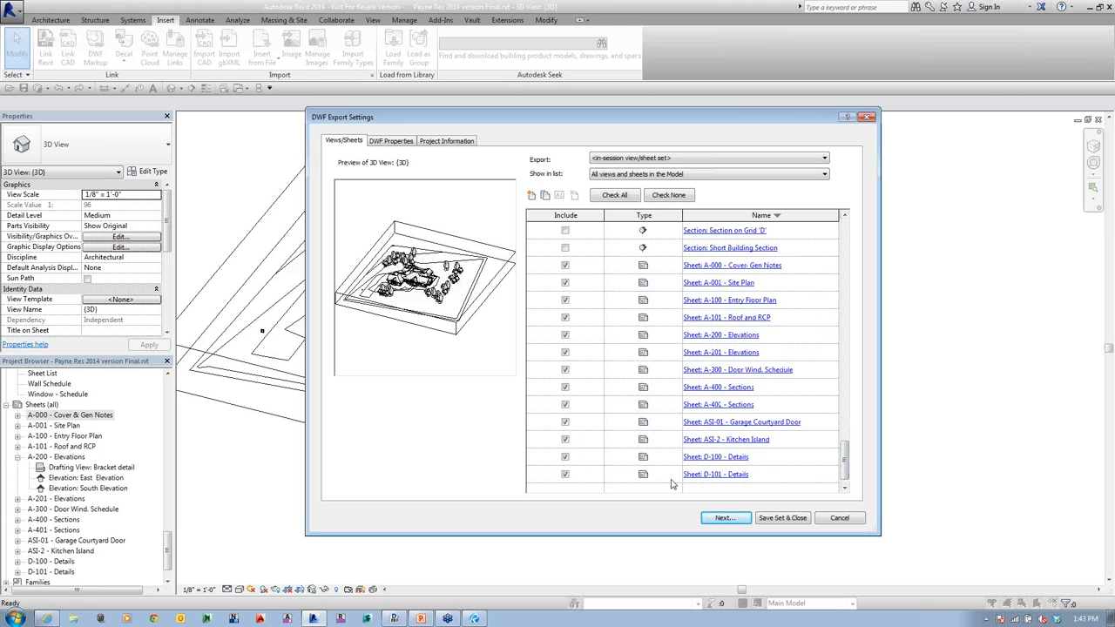
drag(844, 457, 844, 472)
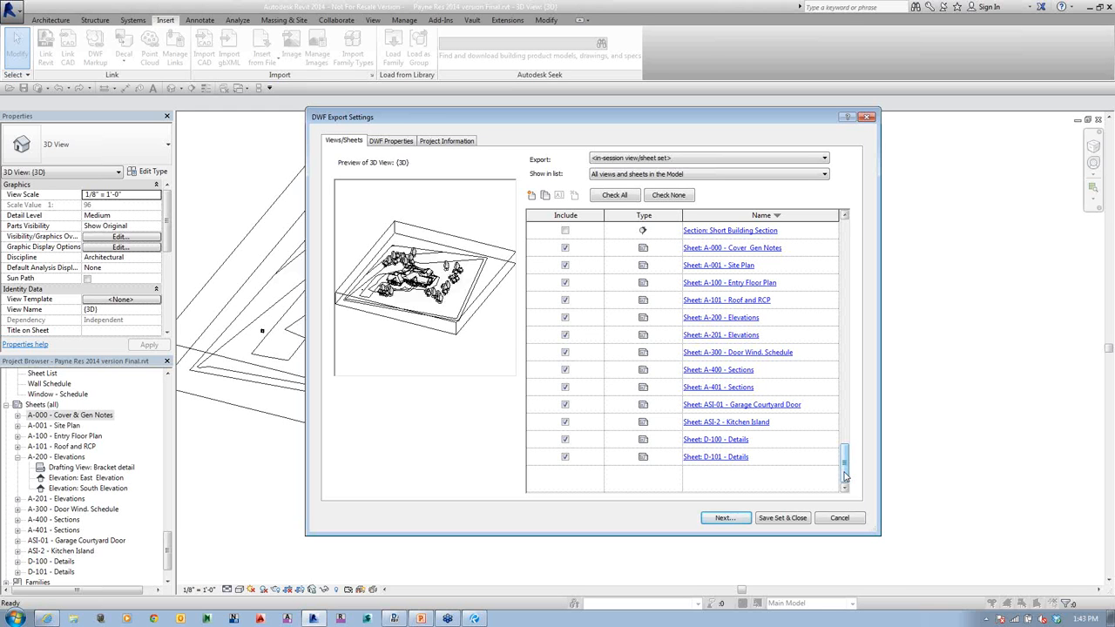
click(687, 177)
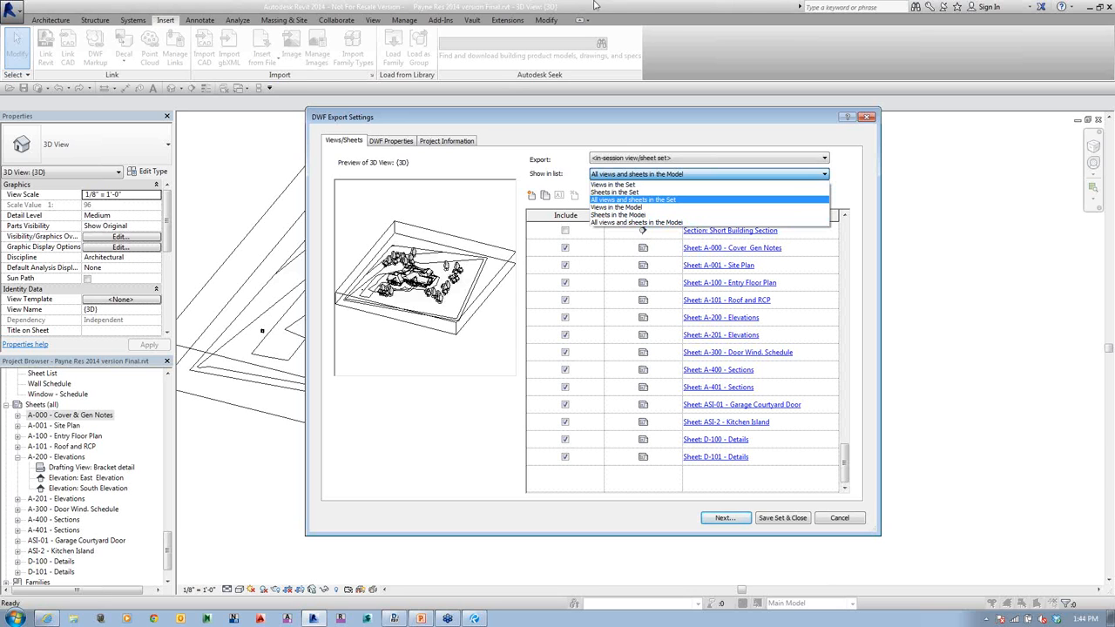
click(695, 159)
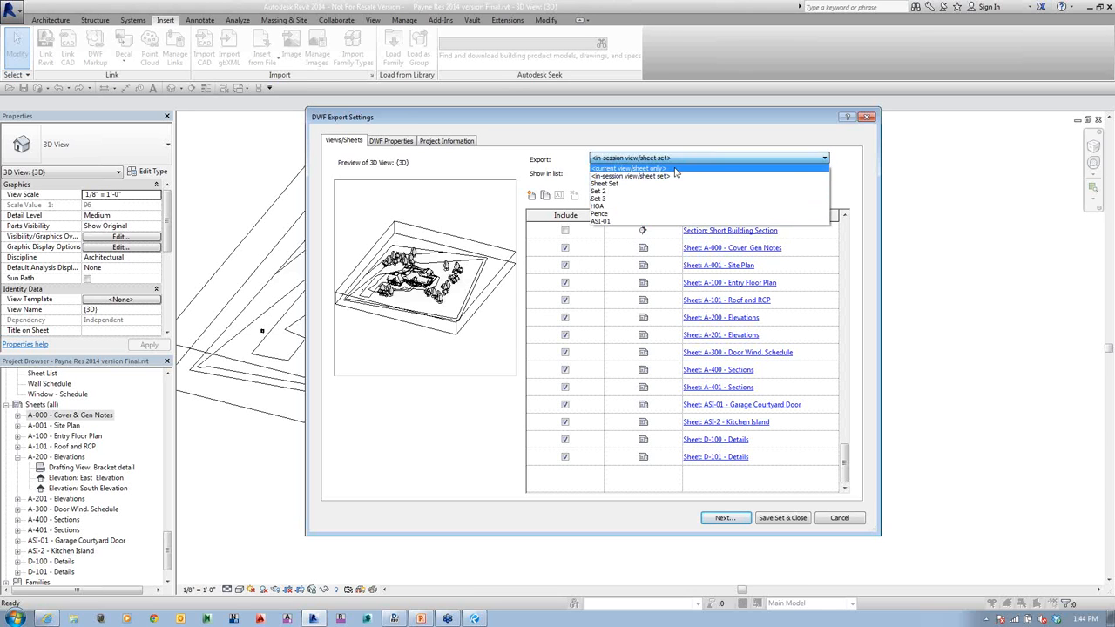
click(645, 186)
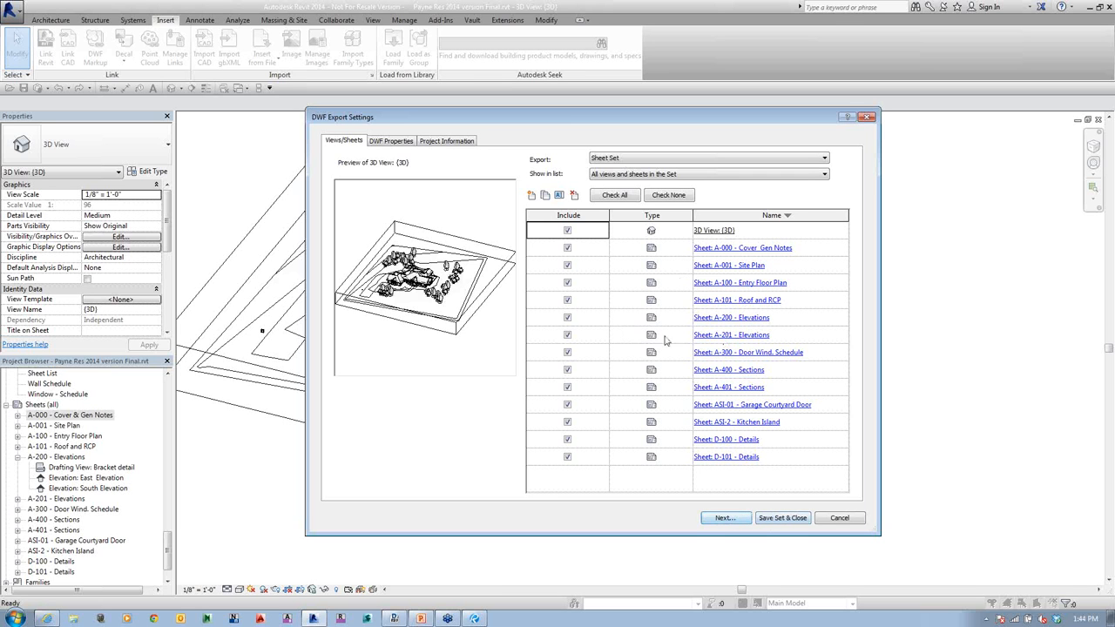
click(839, 518)
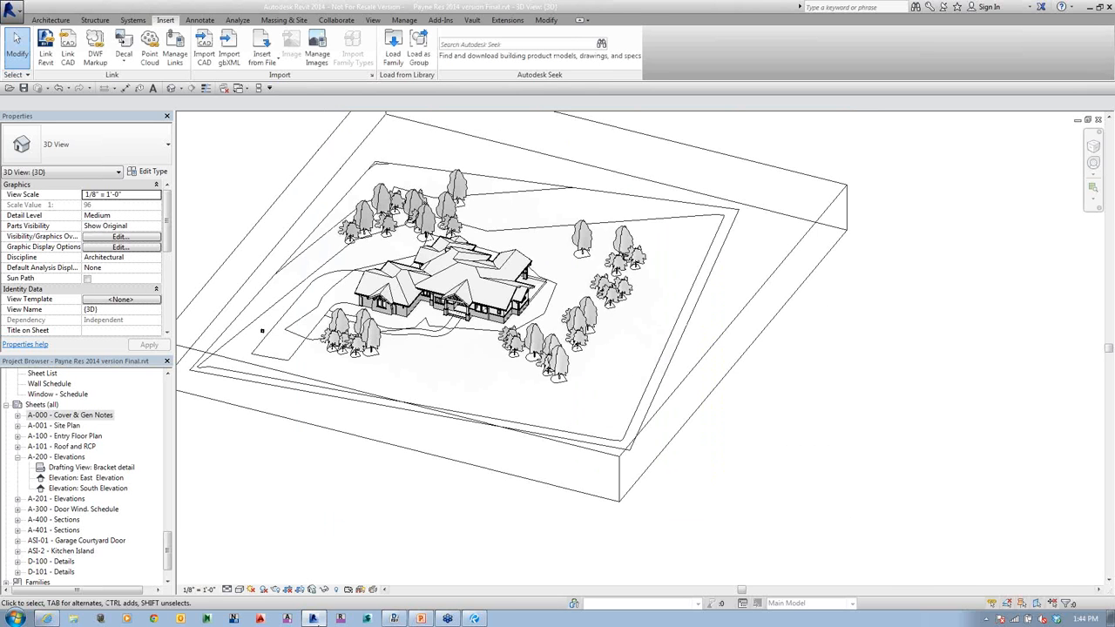
- Switch to Autodesk Design Review with Payne ResDesign Review 9-9-13.dwfx open
mouse_move(395, 619)
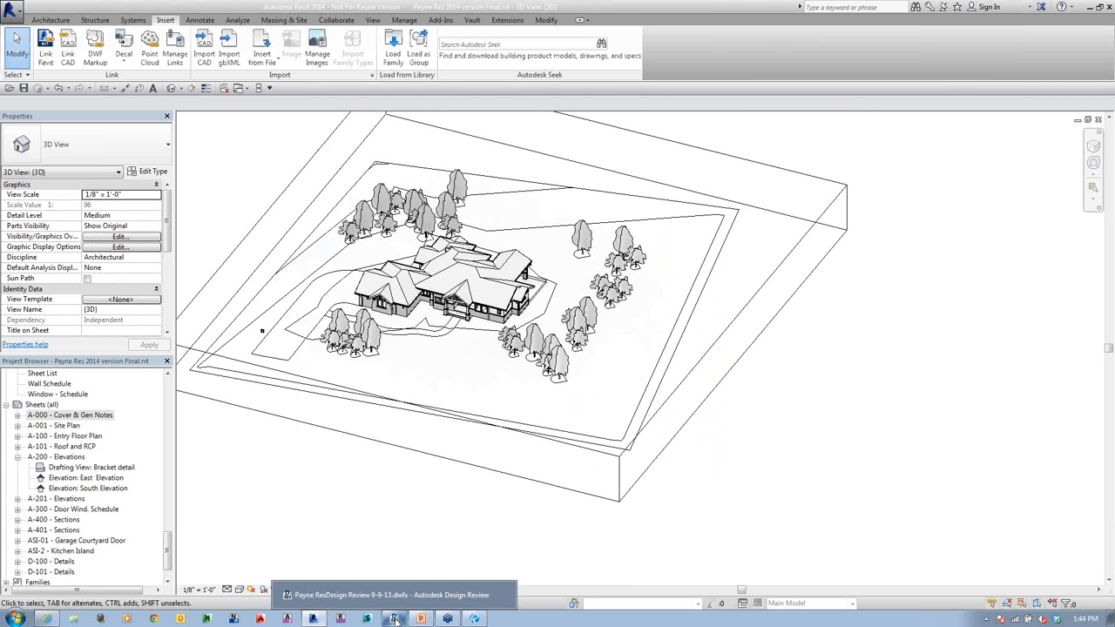
click(394, 620)
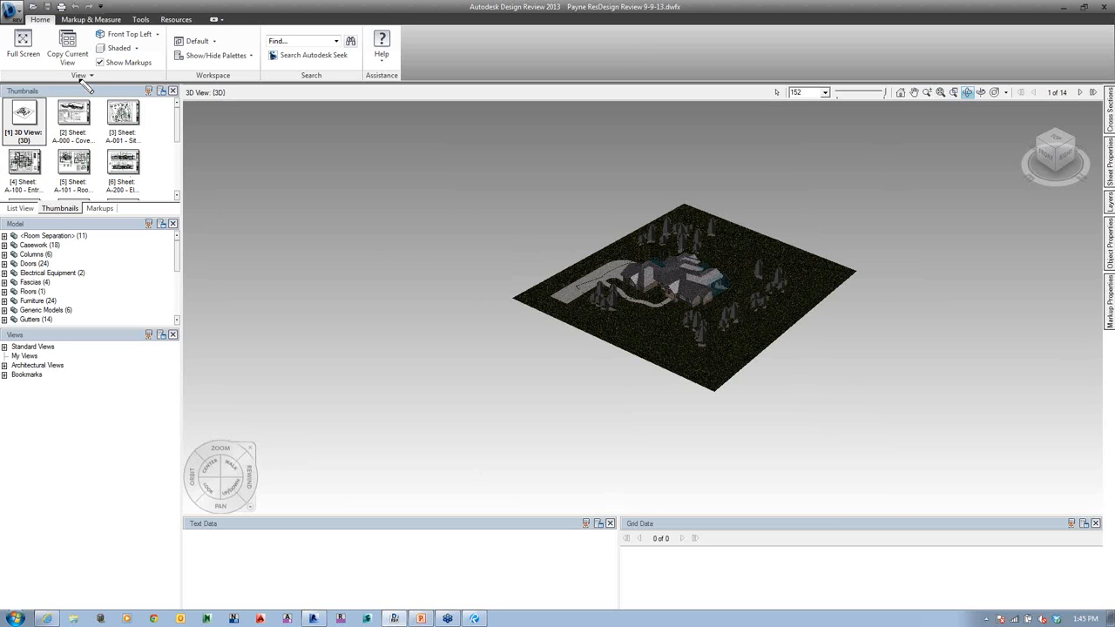
mouse_move(83, 79)
mouse_down()
mouse_move(6, 75)
mouse_move(52, 245)
mouse_move(165, 83)
mouse_move(54, 68)
mouse_up()
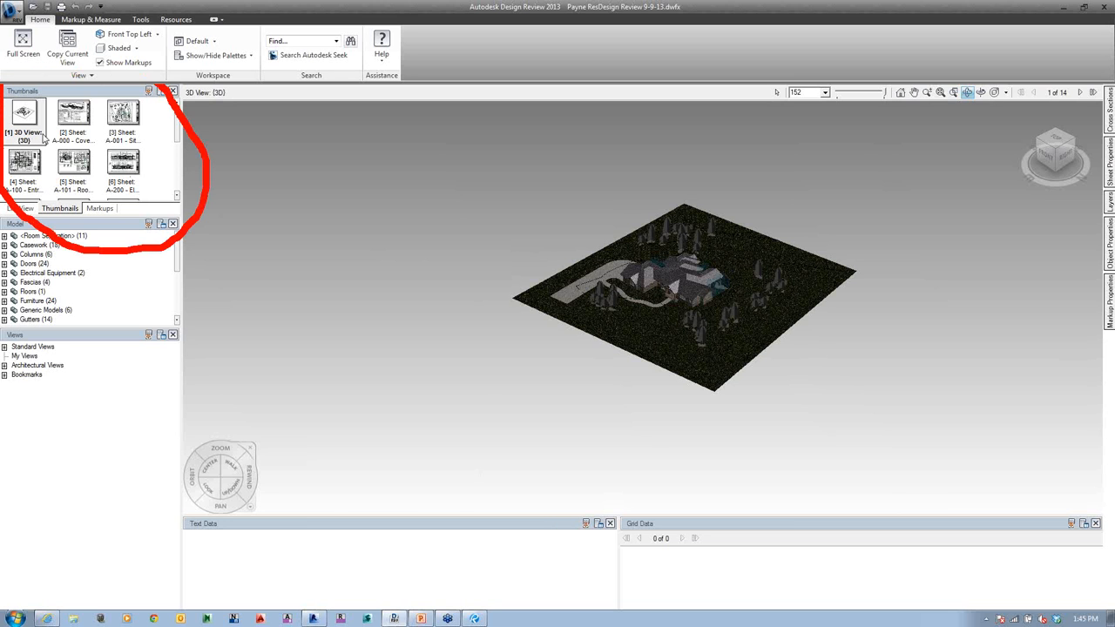
key(Escape)
- View the A-000 Cover & Gen Notes, ASI-2 Kitchen Island and ASI-01 Garage Courtyard Door sheets
click(73, 118)
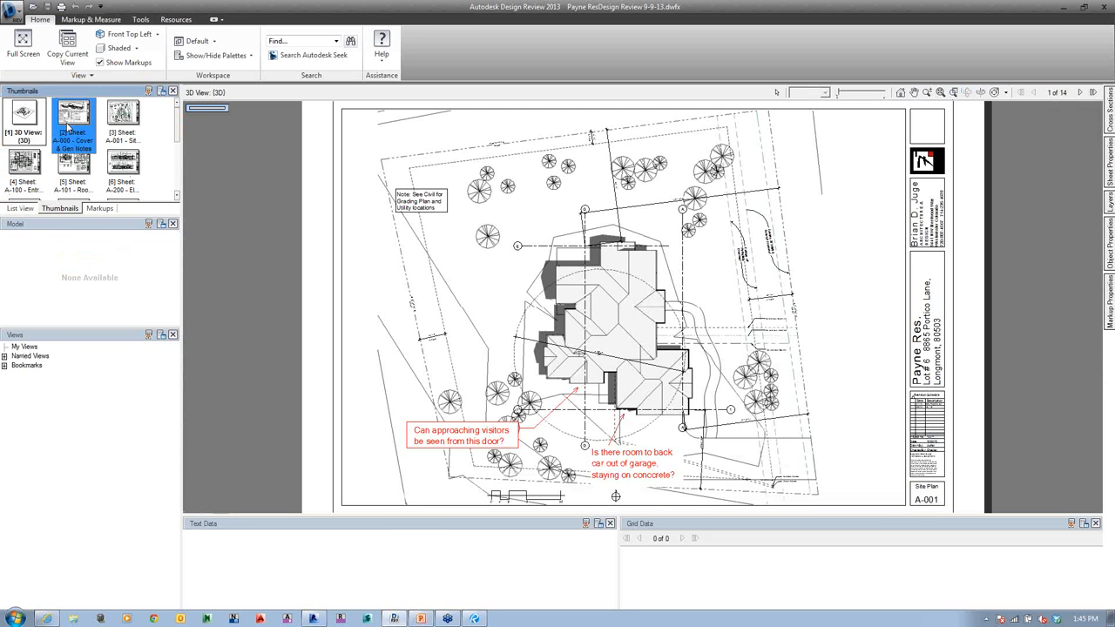
scroll(87, 148, down, 3)
click(118, 162)
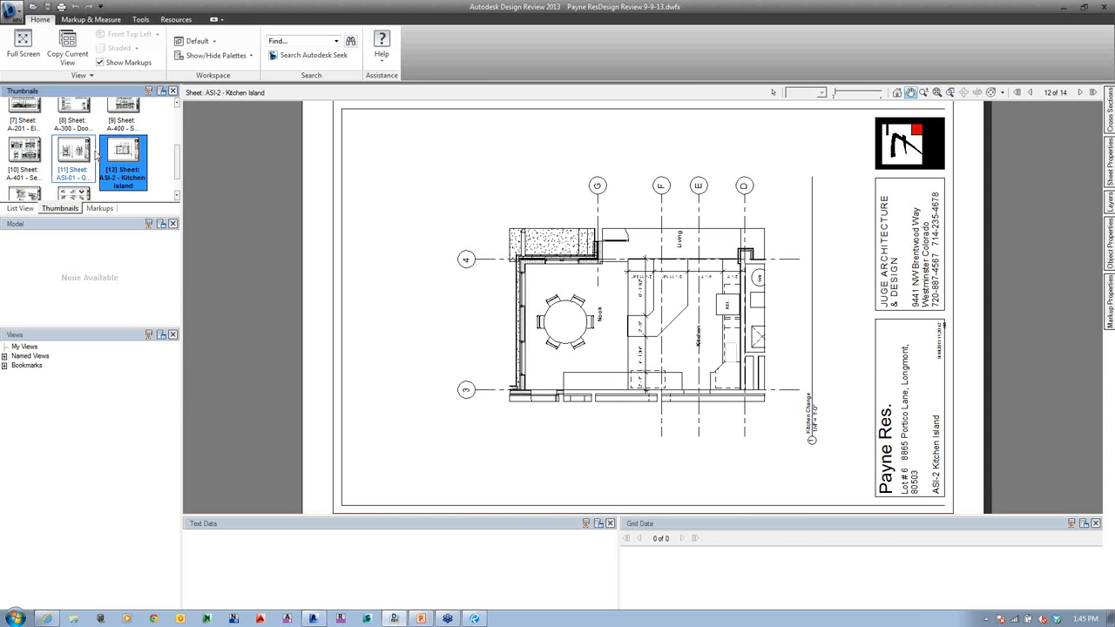
click(80, 154)
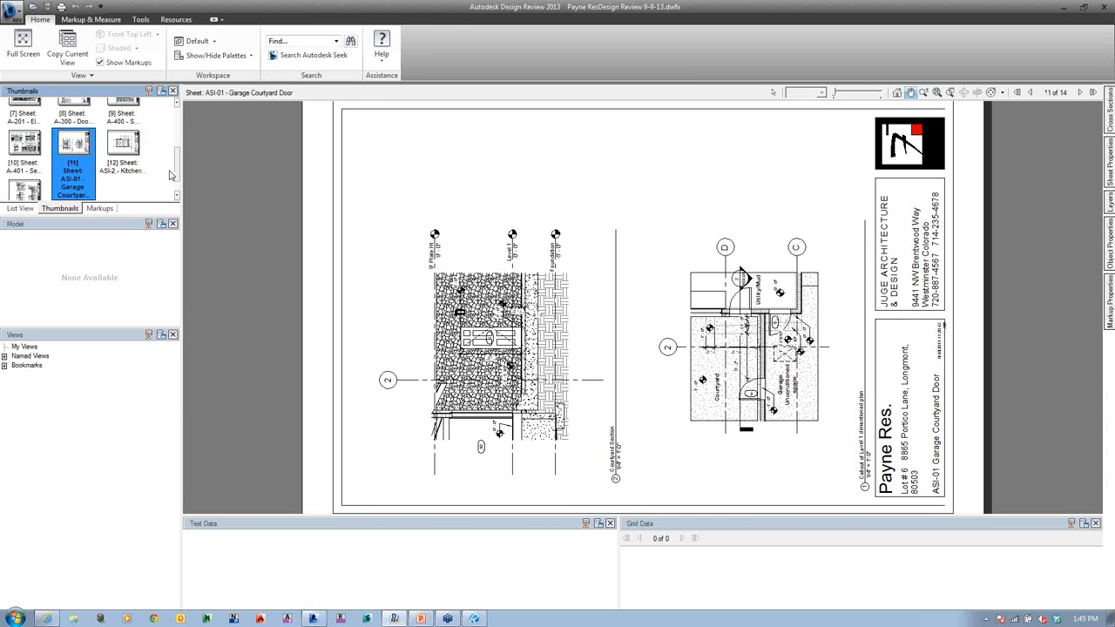
drag(178, 165, 179, 175)
- View the A-200 Elevations, A-101 Roof and RCP, A-100 Entry Floor Plan and A-001 Site Plan sheets
scroll(179, 174, up, 3)
click(124, 150)
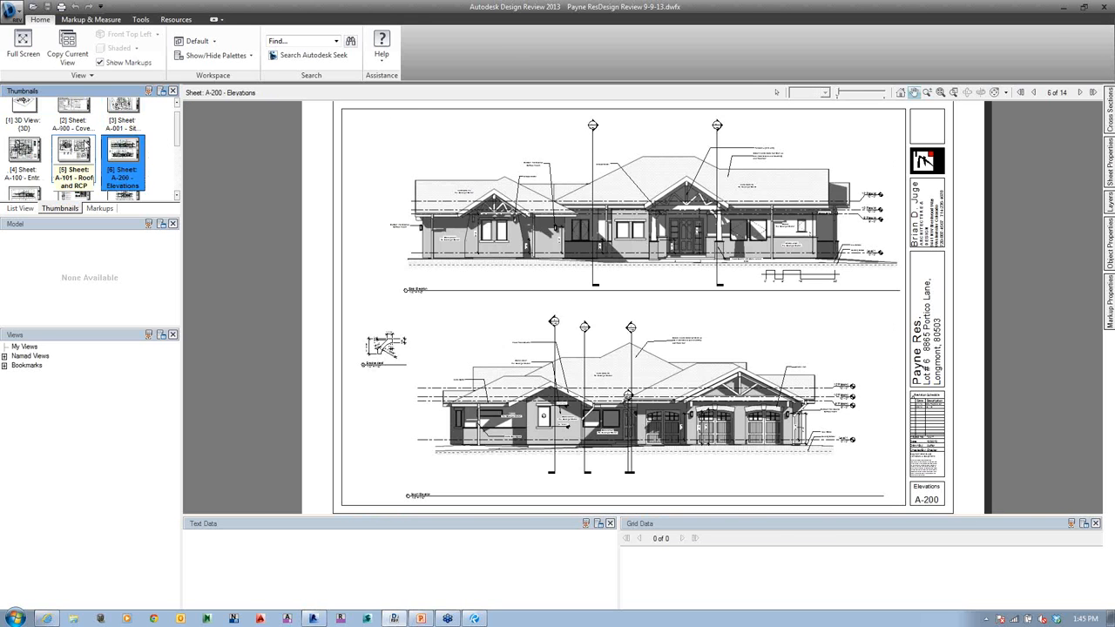
click(74, 157)
click(24, 153)
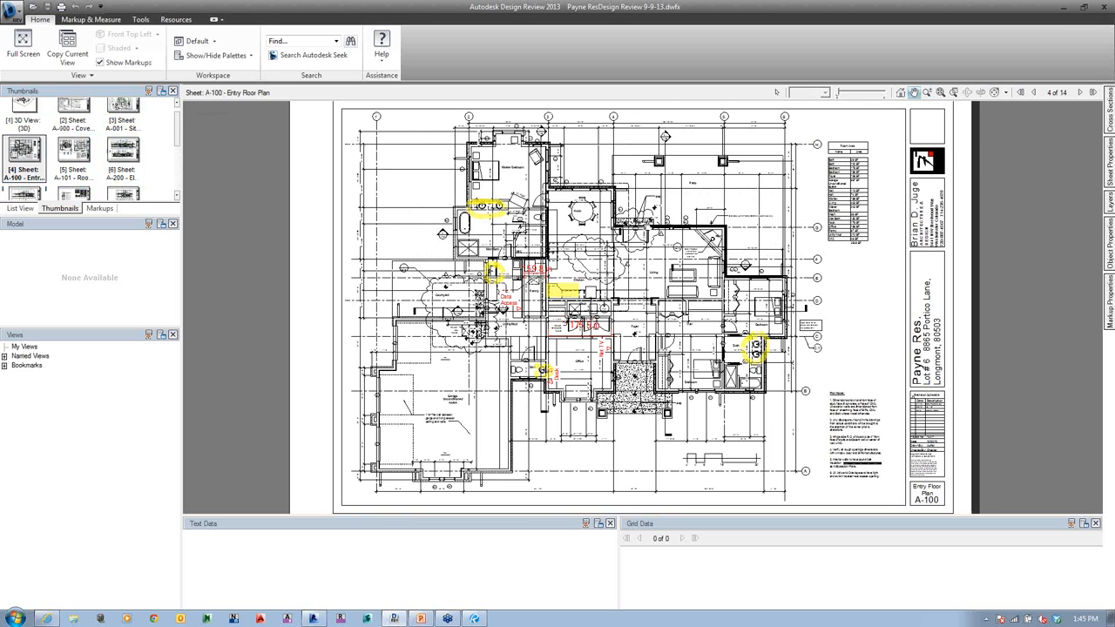
scroll(131, 130, up, 1)
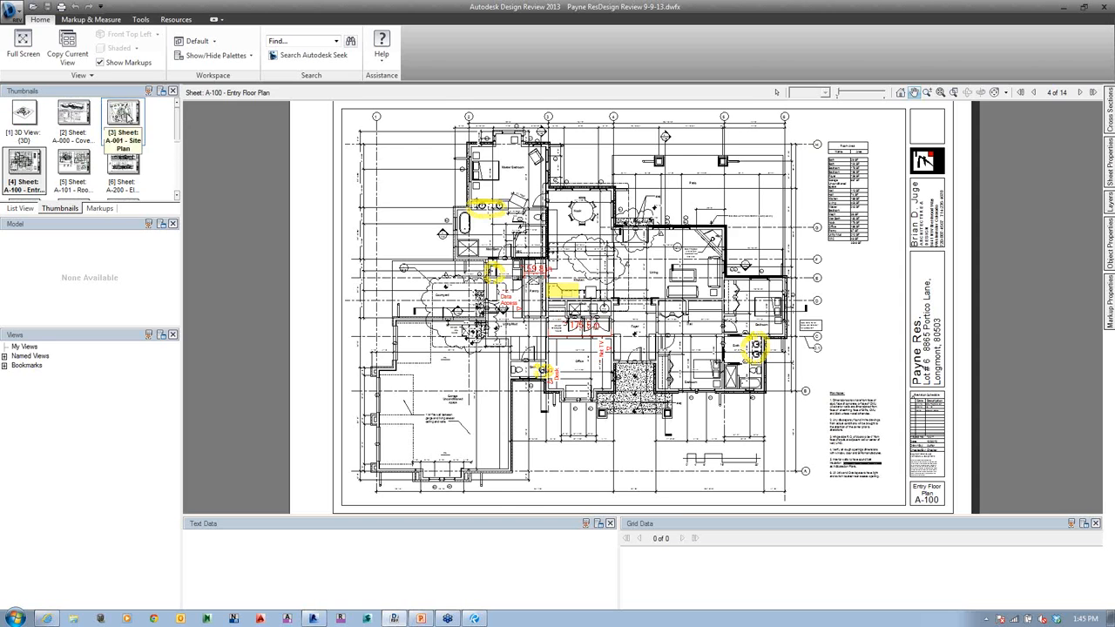
click(123, 117)
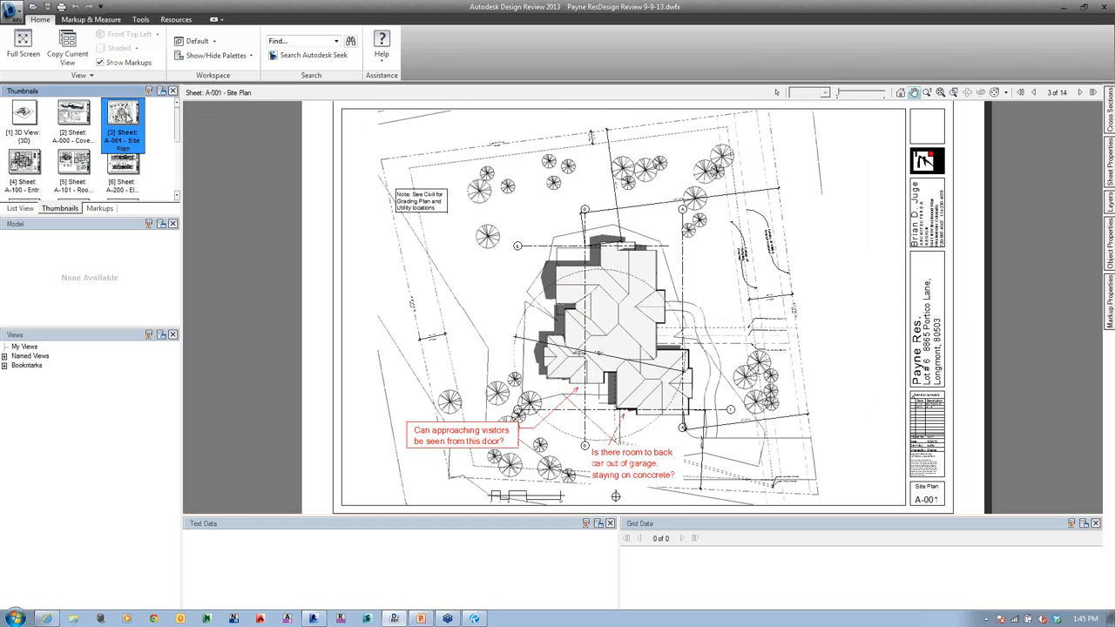
- Look at the A-001 Site Plan once more and return to the A-000 Cover & Gen Notes sheet
click(74, 117)
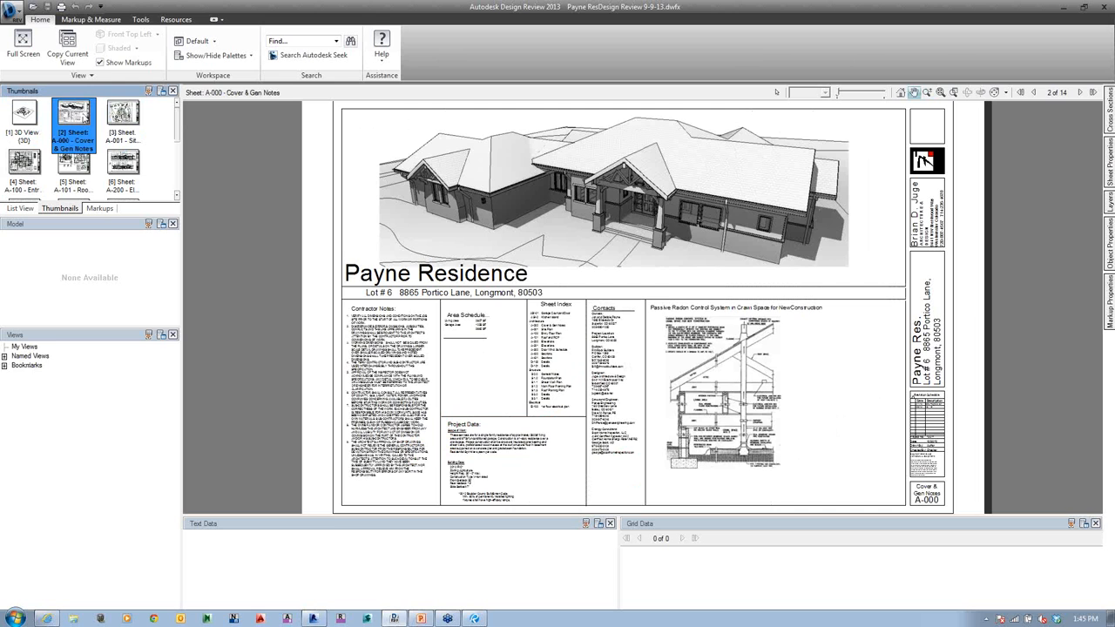
click(128, 123)
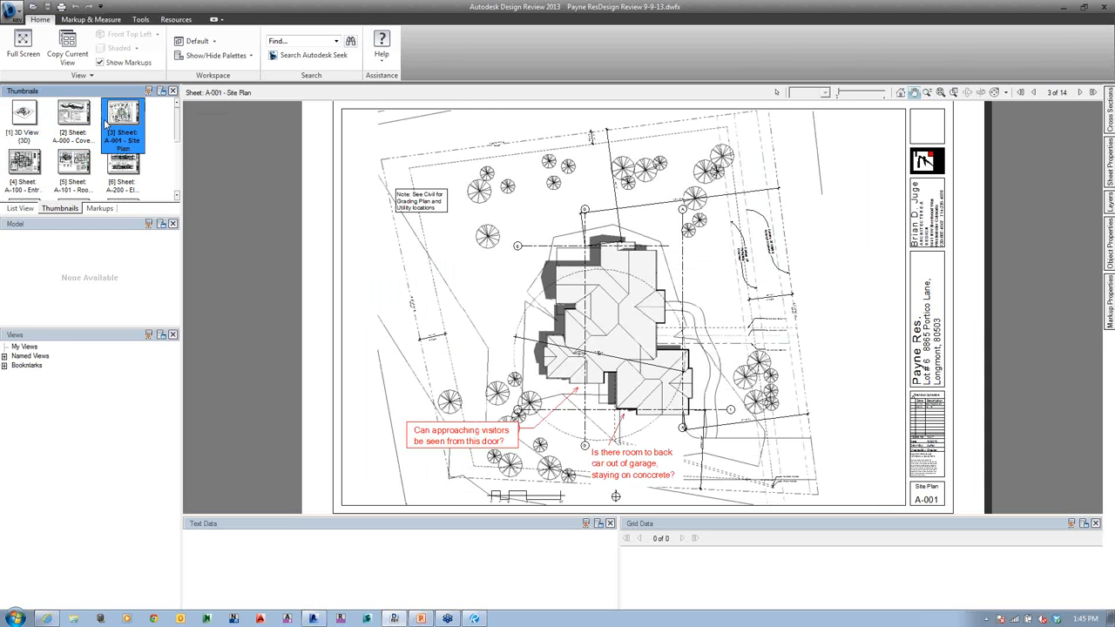
click(74, 120)
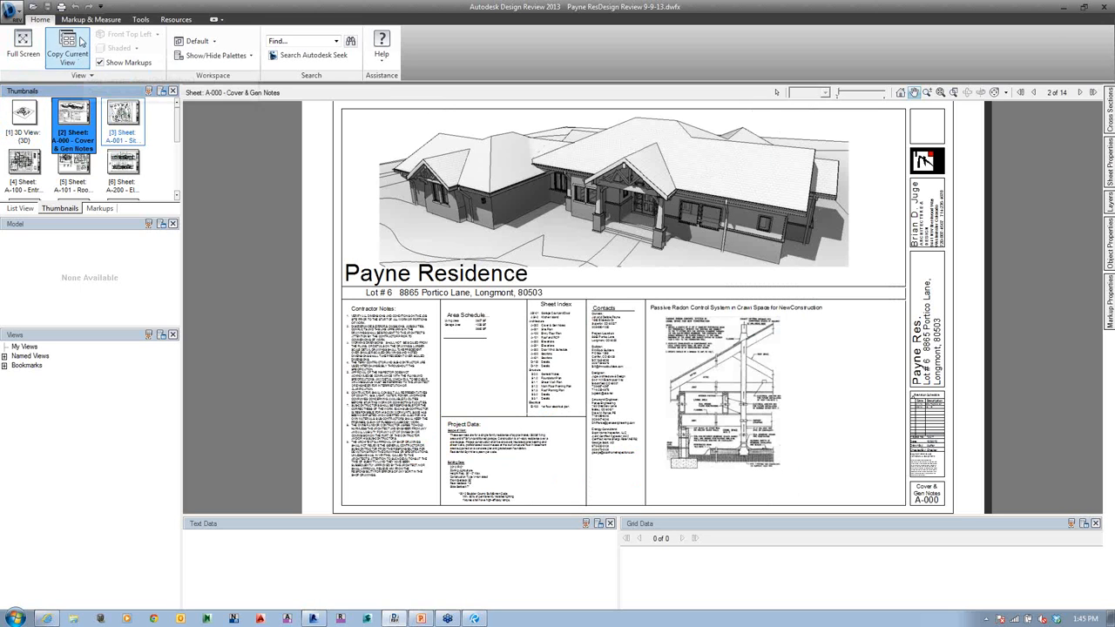
click(214, 41)
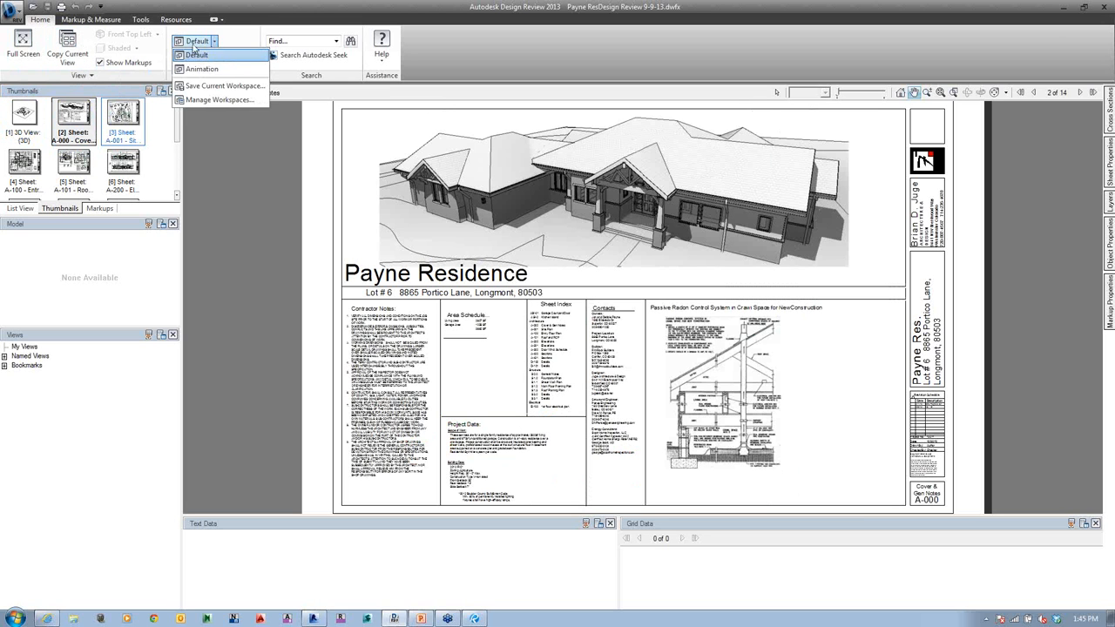
click(220, 137)
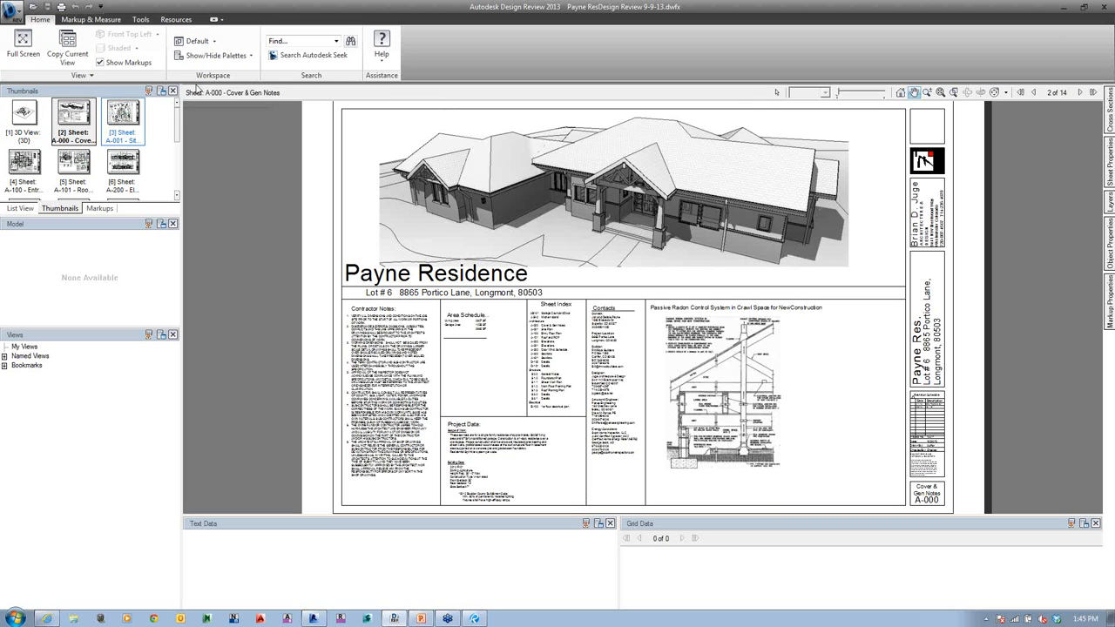
- Add a rectangular callout reading "WHere are the Trees?" over the house rendering, with its leader starting at the rendering's left edge
click(91, 19)
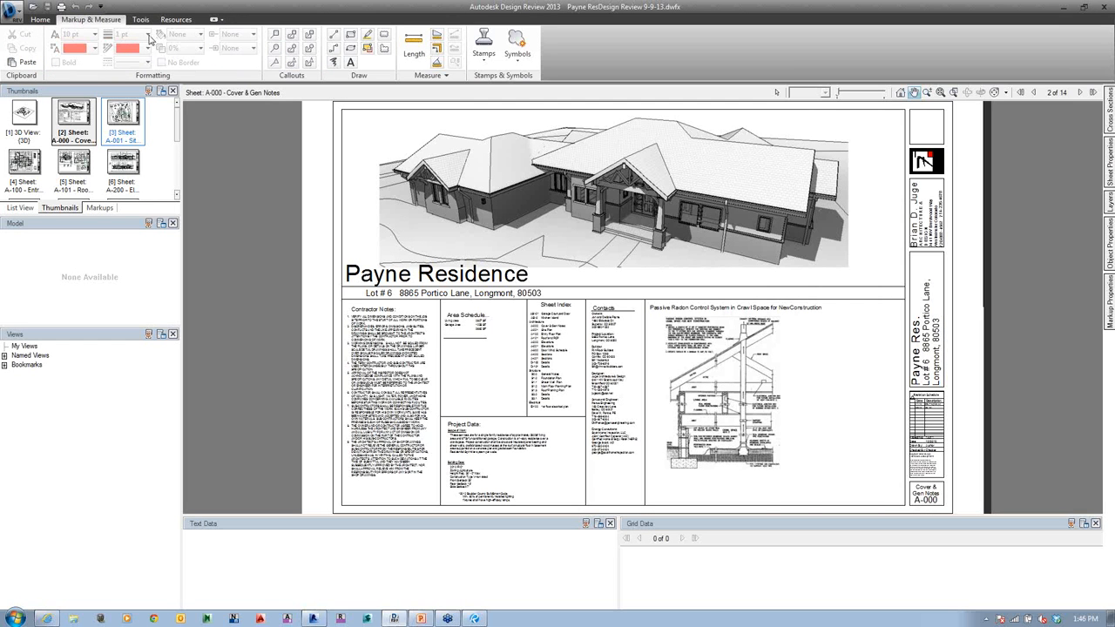
click(274, 34)
click(382, 165)
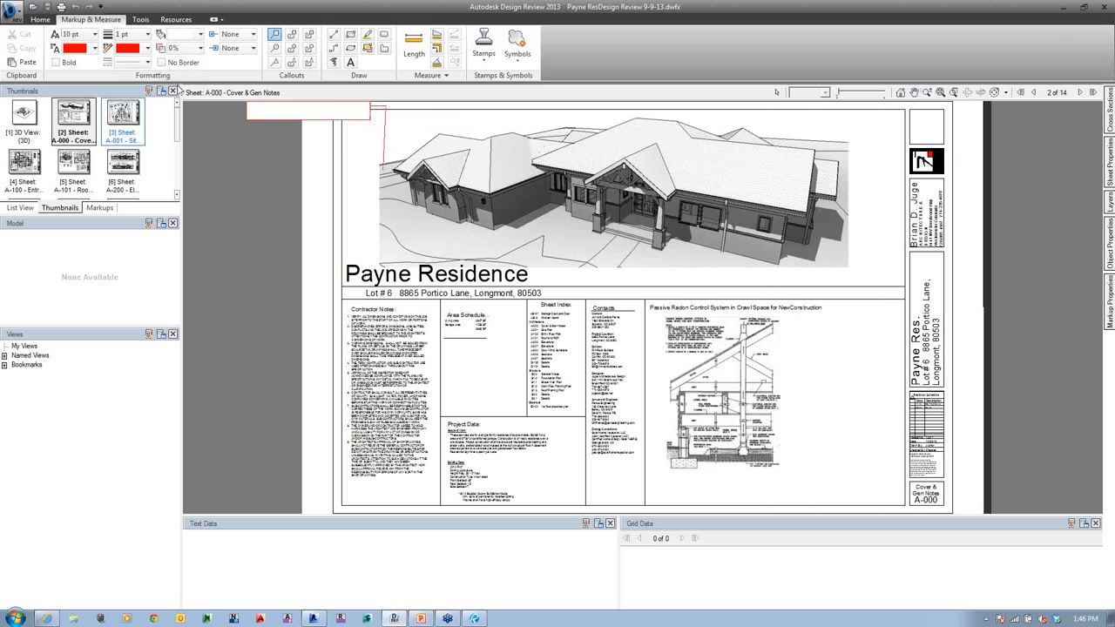
click(507, 147)
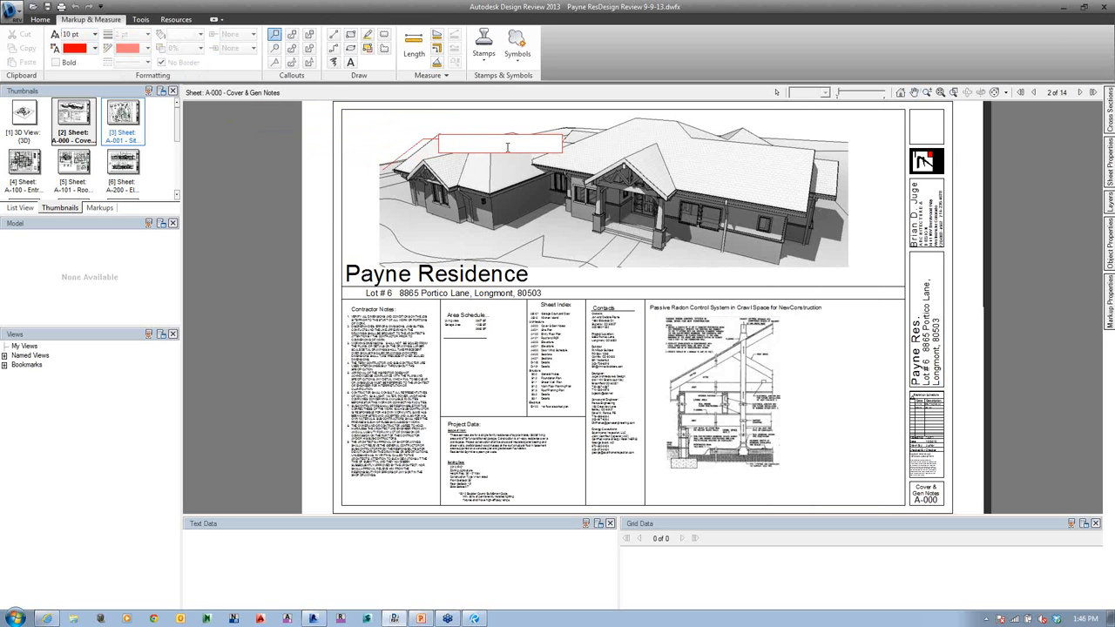
text(WHere)
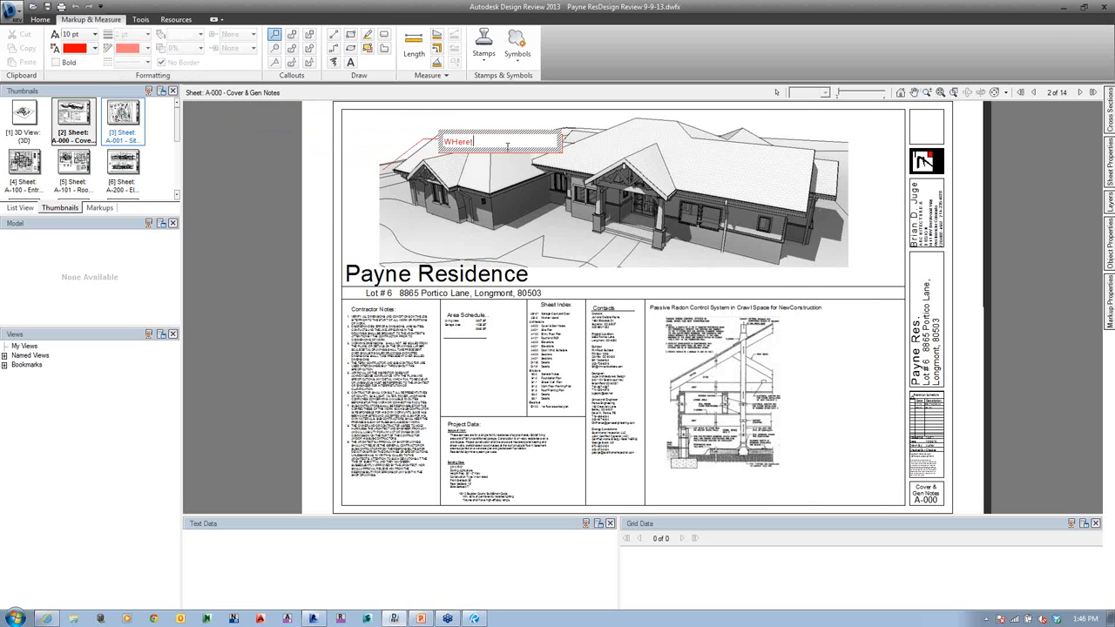
text( are the Trees?)
click(457, 187)
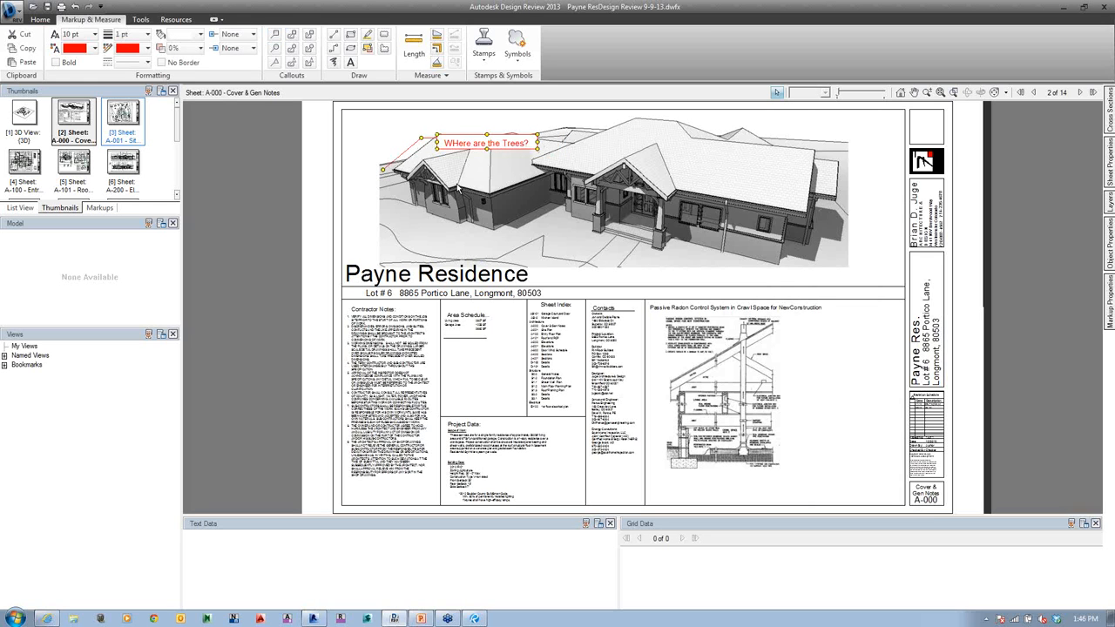
- Set the line weight of the "WHere are the Trees?" callout to 6 pt
click(147, 34)
click(138, 161)
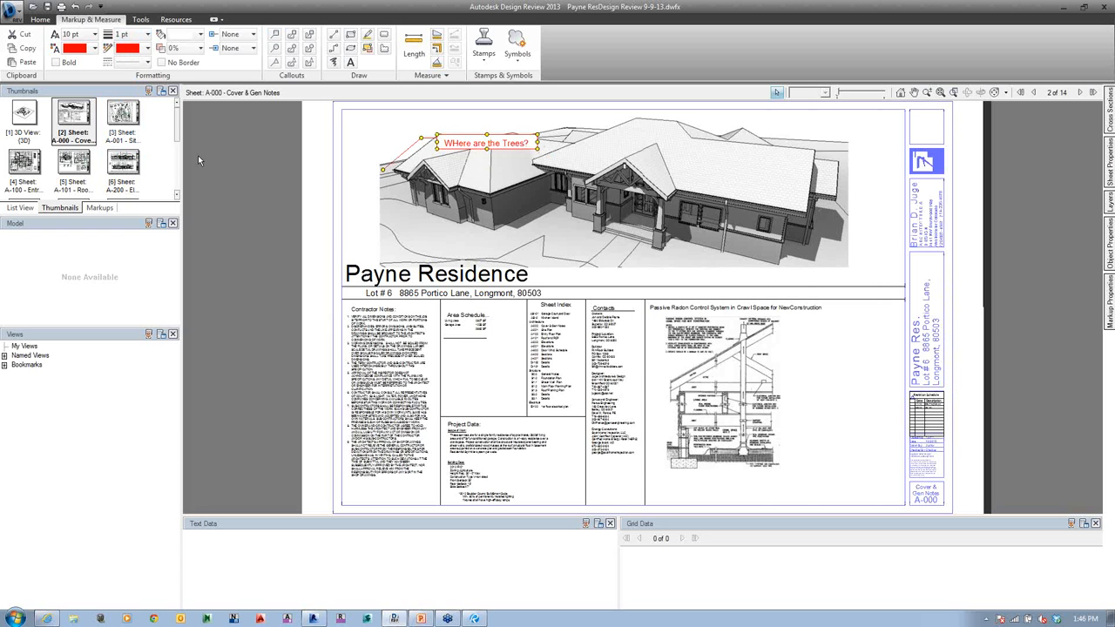
click(466, 156)
scroll(465, 155, up, 3)
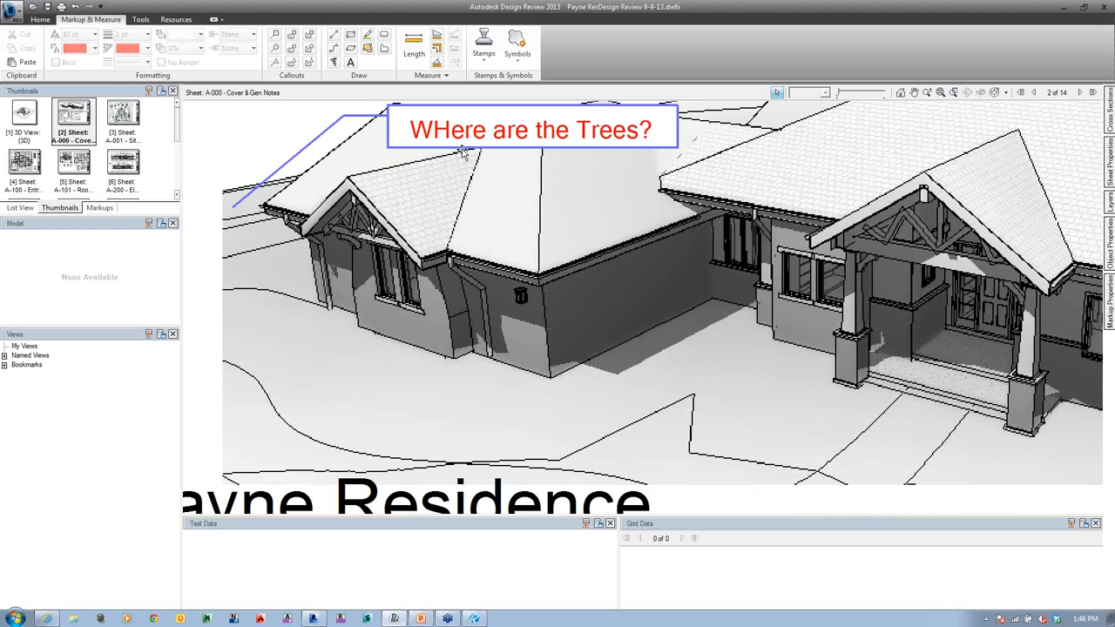
click(464, 154)
middle_drag(465, 154, 550, 215)
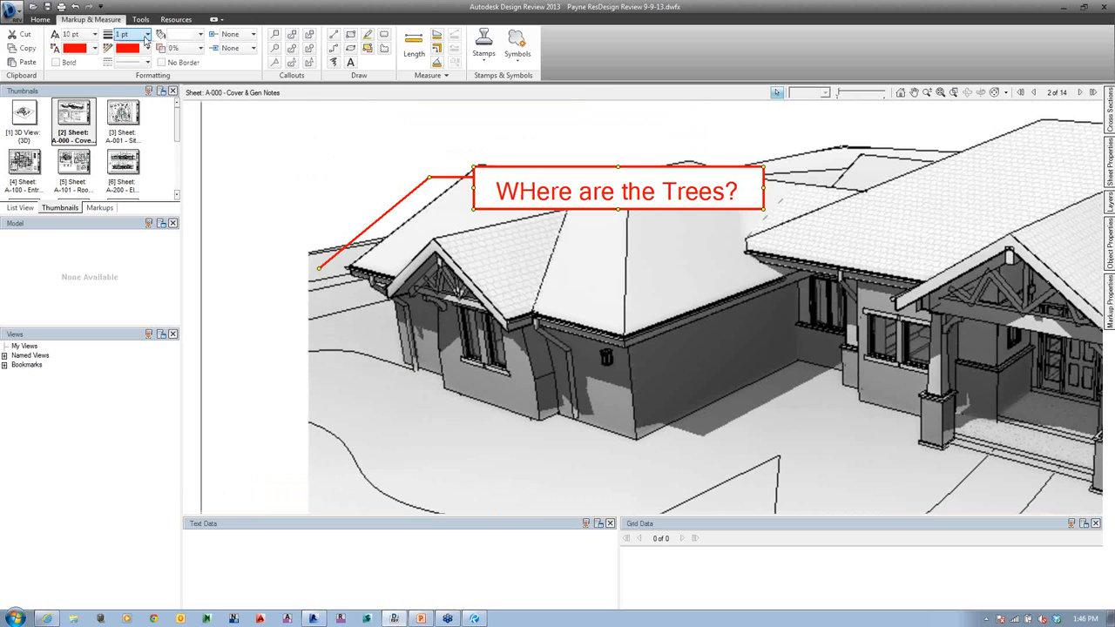
click(133, 34)
click(126, 149)
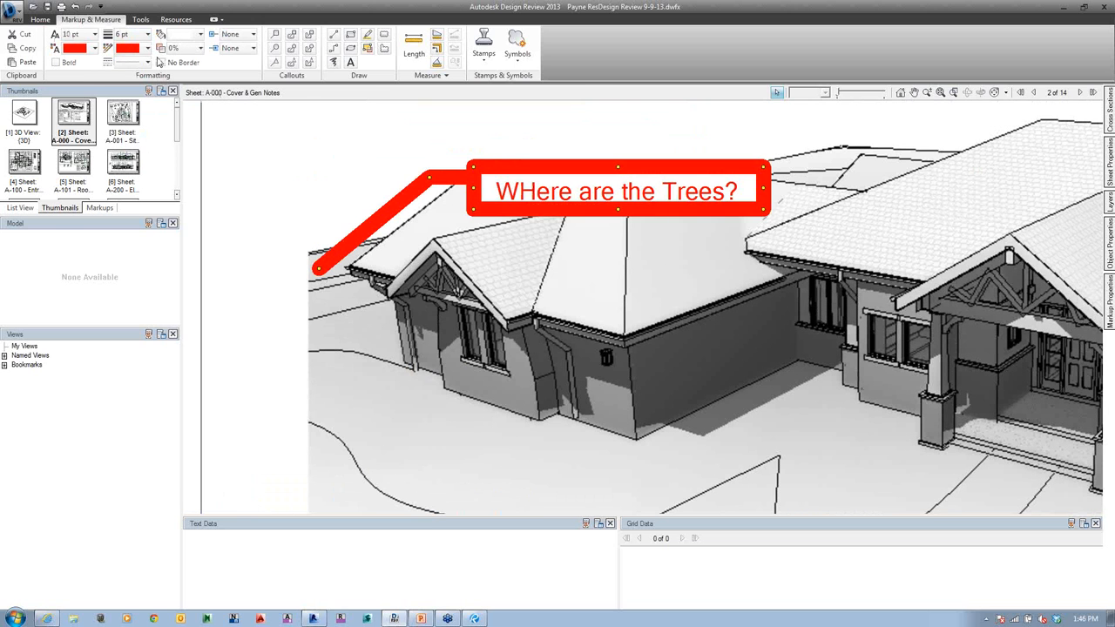
- Change the "WHere are the Trees?" callout's line color to blue and its text color to dark red
click(148, 49)
click(131, 81)
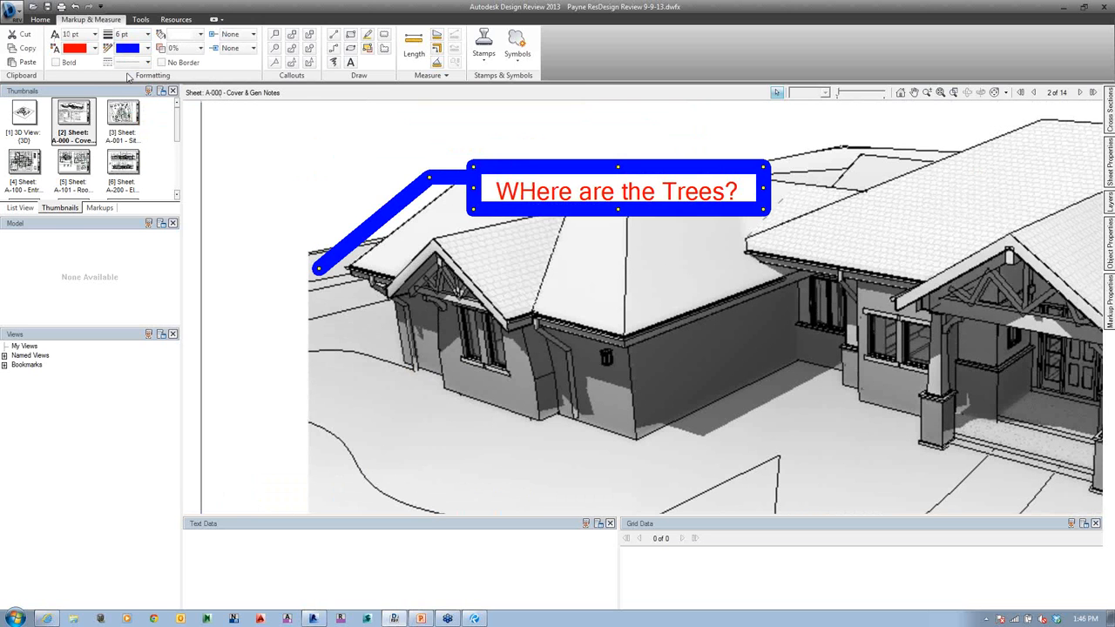
click(84, 50)
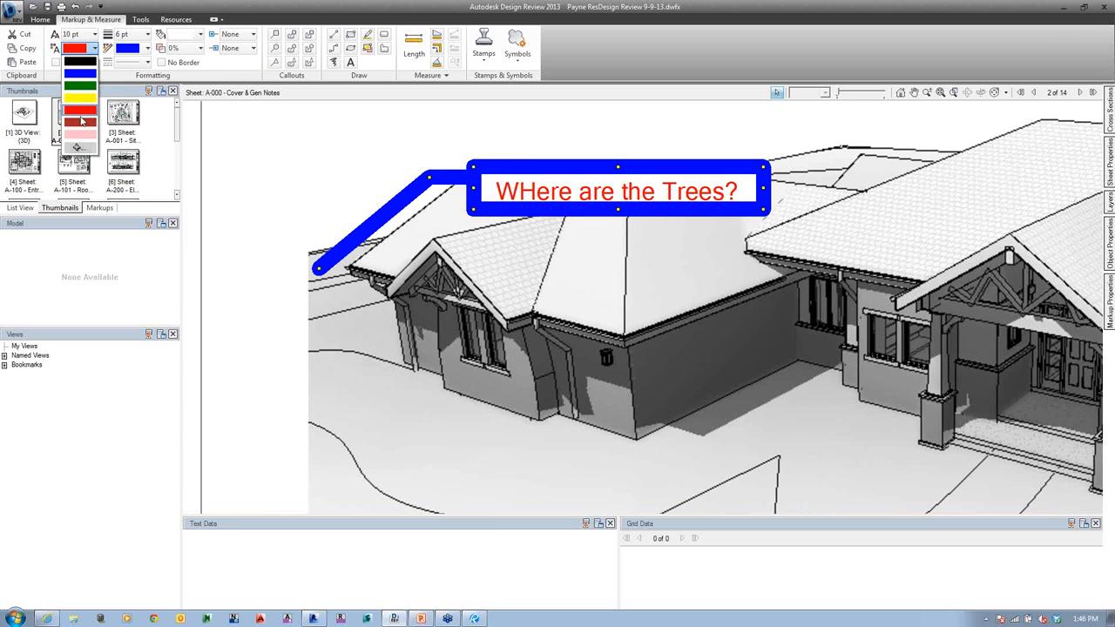
click(80, 123)
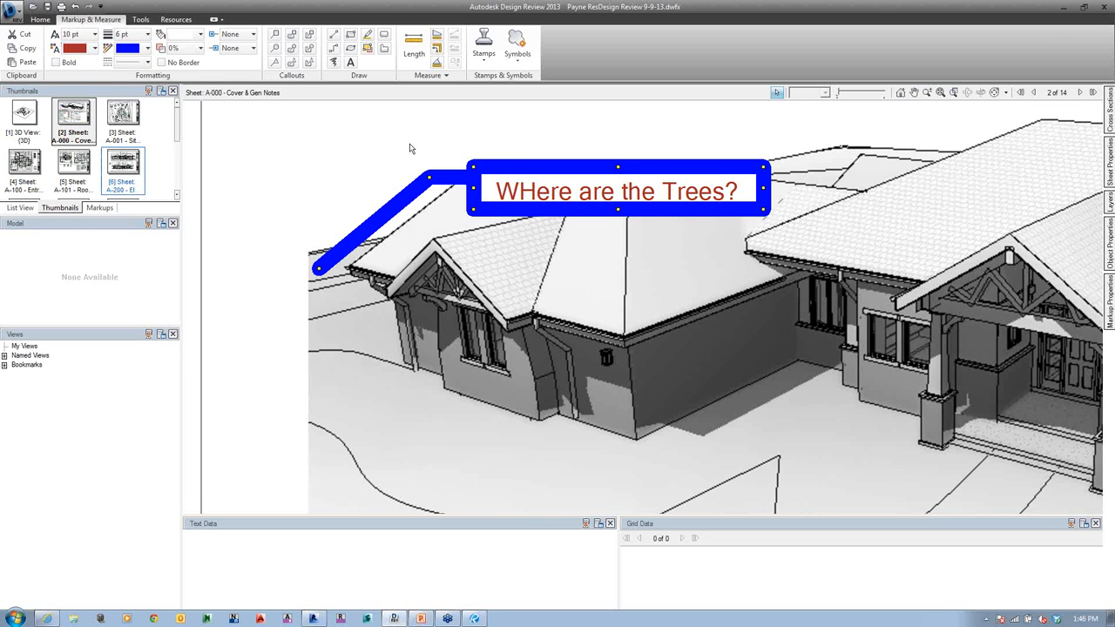
- Set the line weight of the "WHere are the Trees?" callout to 1.5 pt and deselect it
click(147, 34)
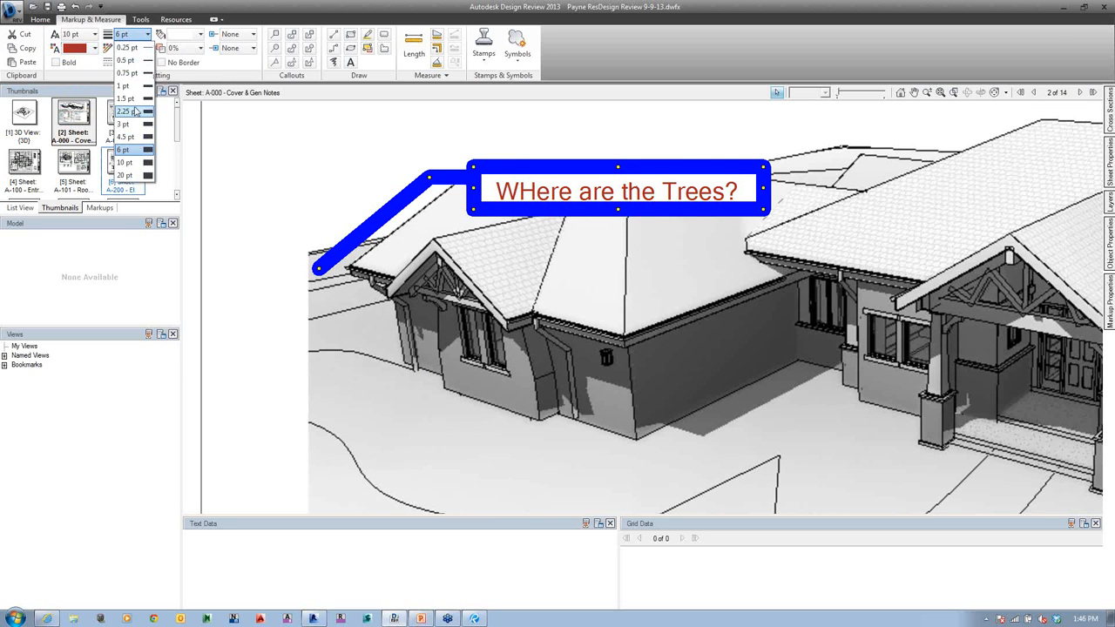
click(137, 98)
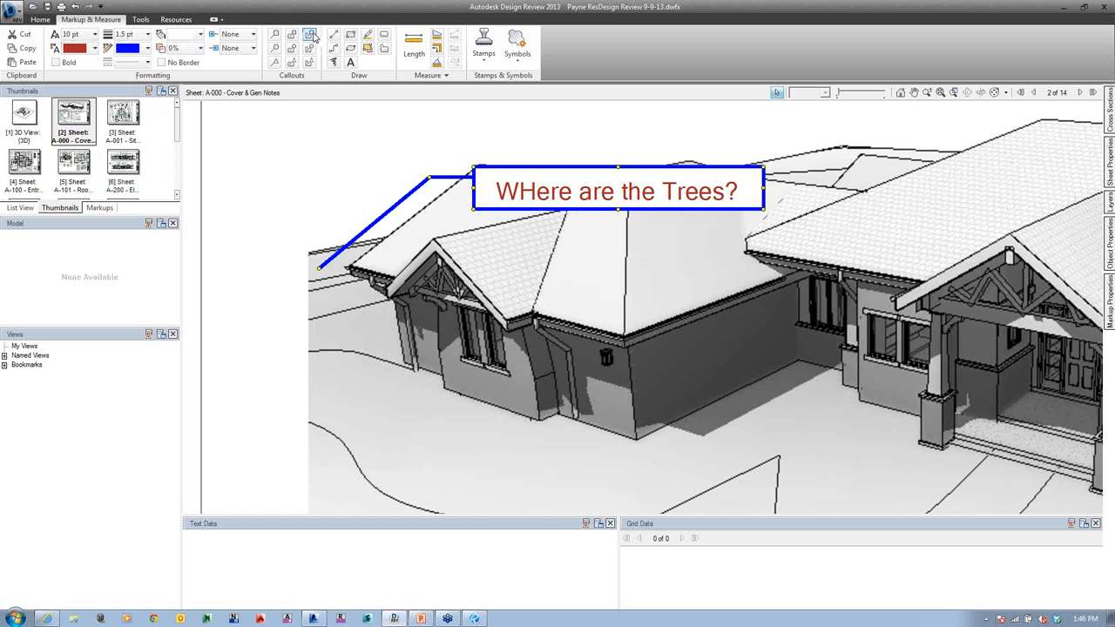
click(427, 128)
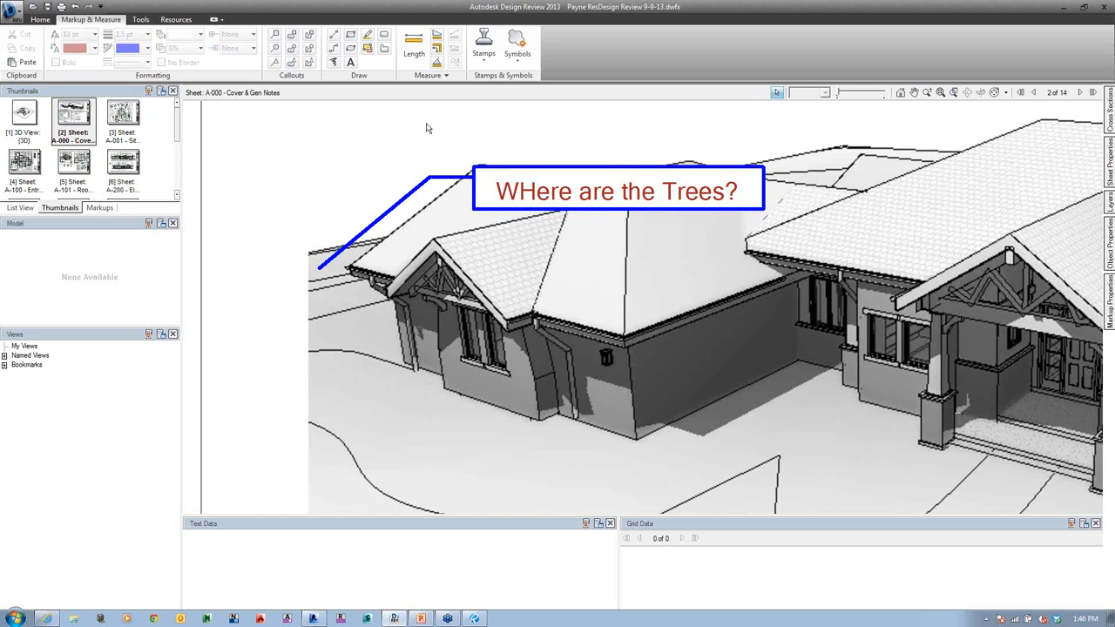
- Draw a red line across the driveway in the house rendering and a red ellipse around the entry gable
scroll(446, 143, down, 5)
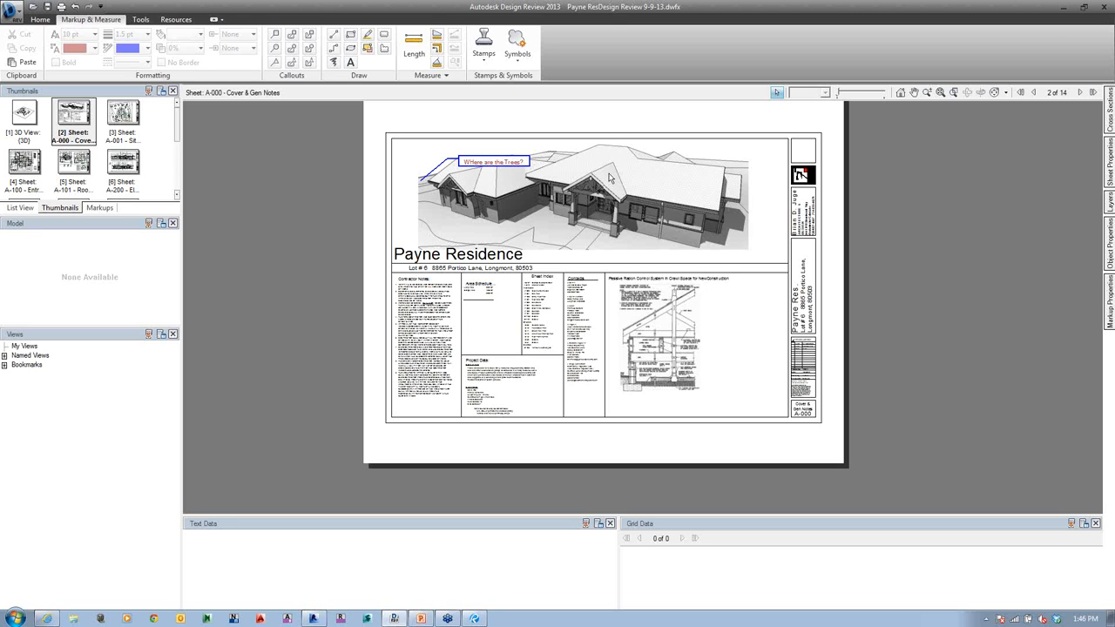
click(334, 34)
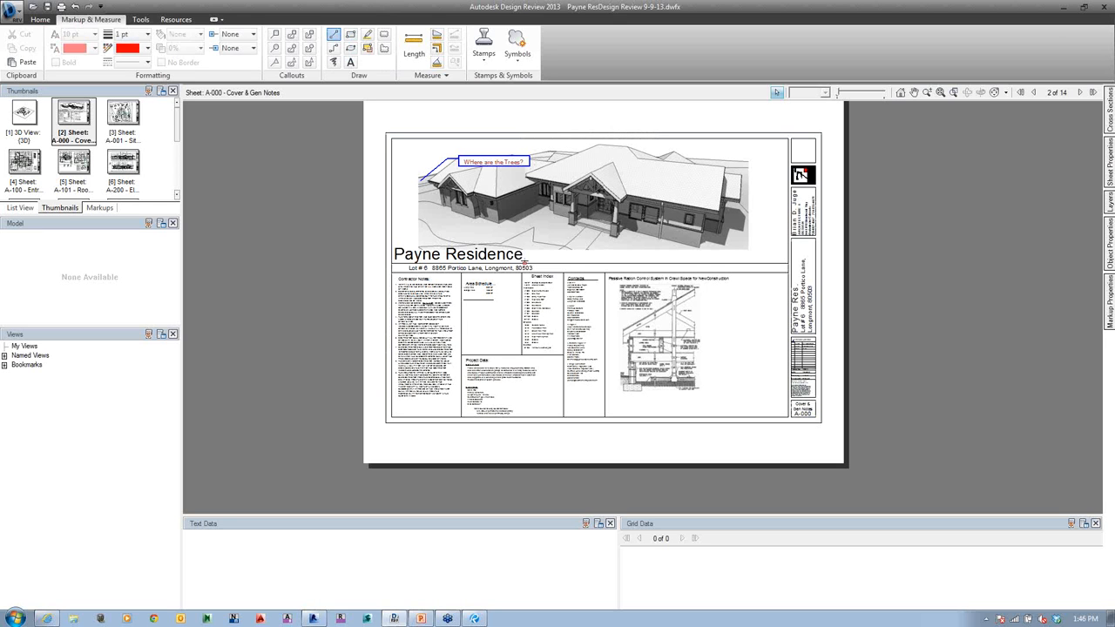
click(580, 234)
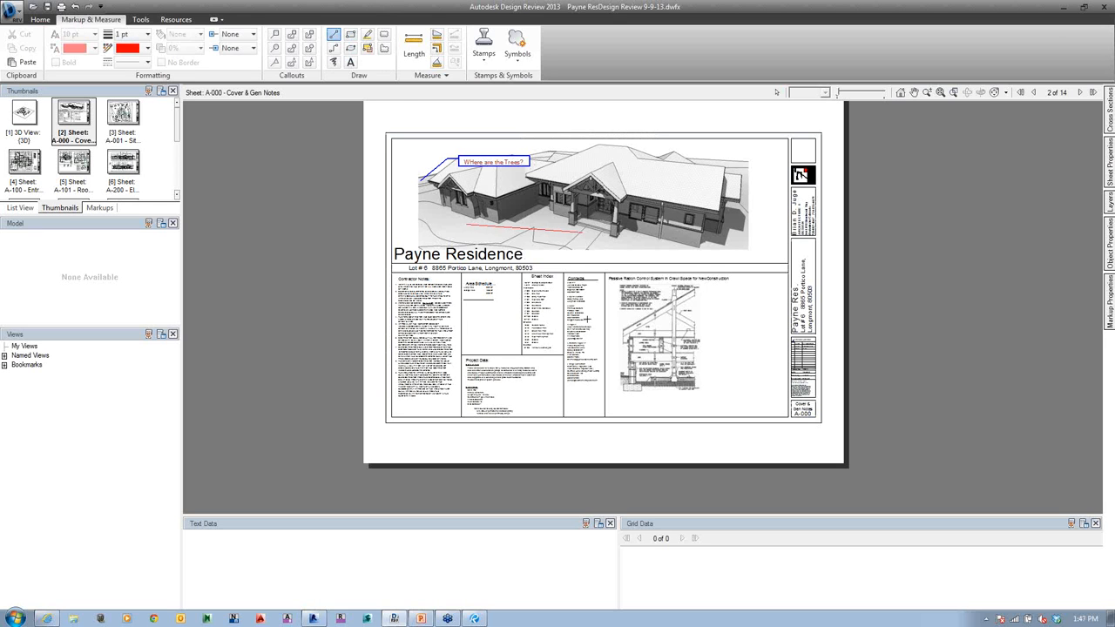
click(350, 48)
drag(585, 173, 644, 212)
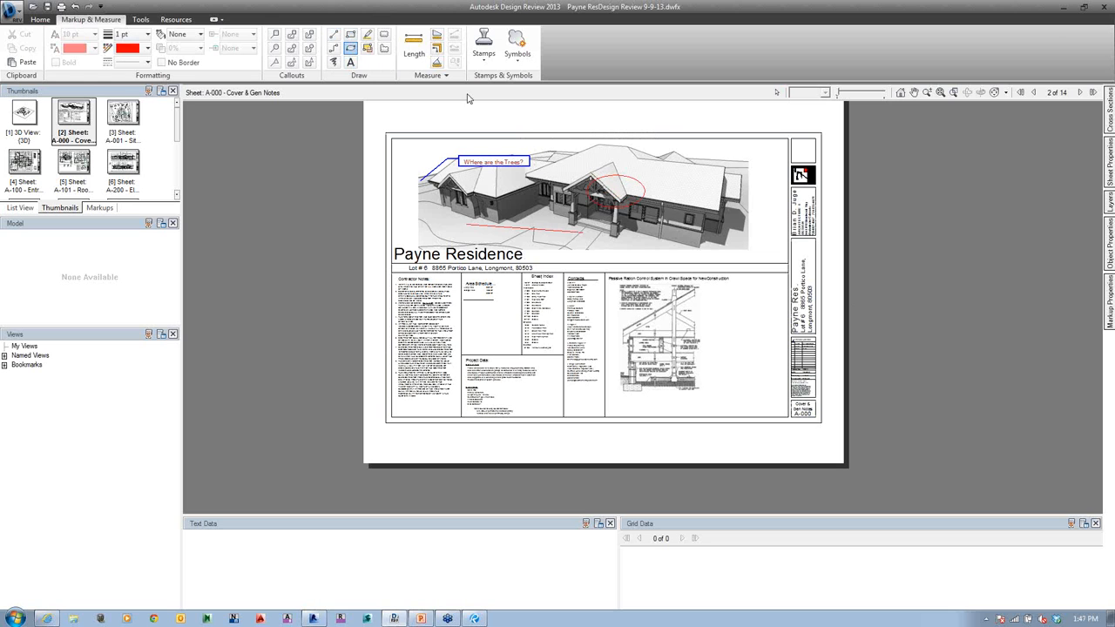
- Draw two red polyclouds on the cover sheet, one above the main roof ridge and one around the rendering's right end
click(383, 48)
click(600, 150)
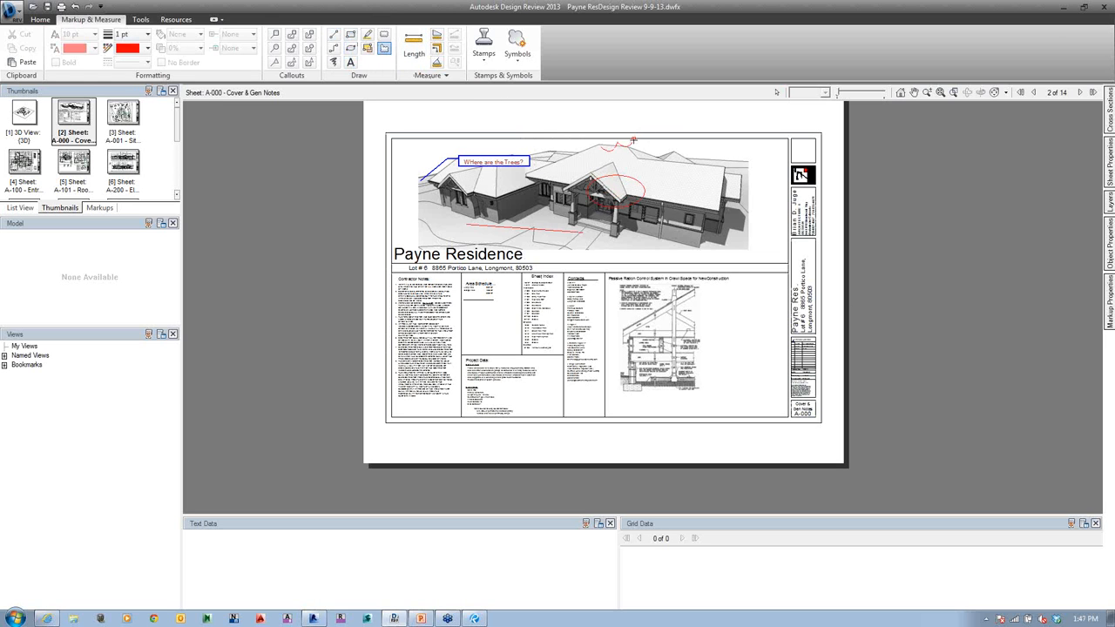
mouse_move(659, 140)
mouse_down()
mouse_move(566, 130)
mouse_move(579, 152)
mouse_move(603, 150)
mouse_up()
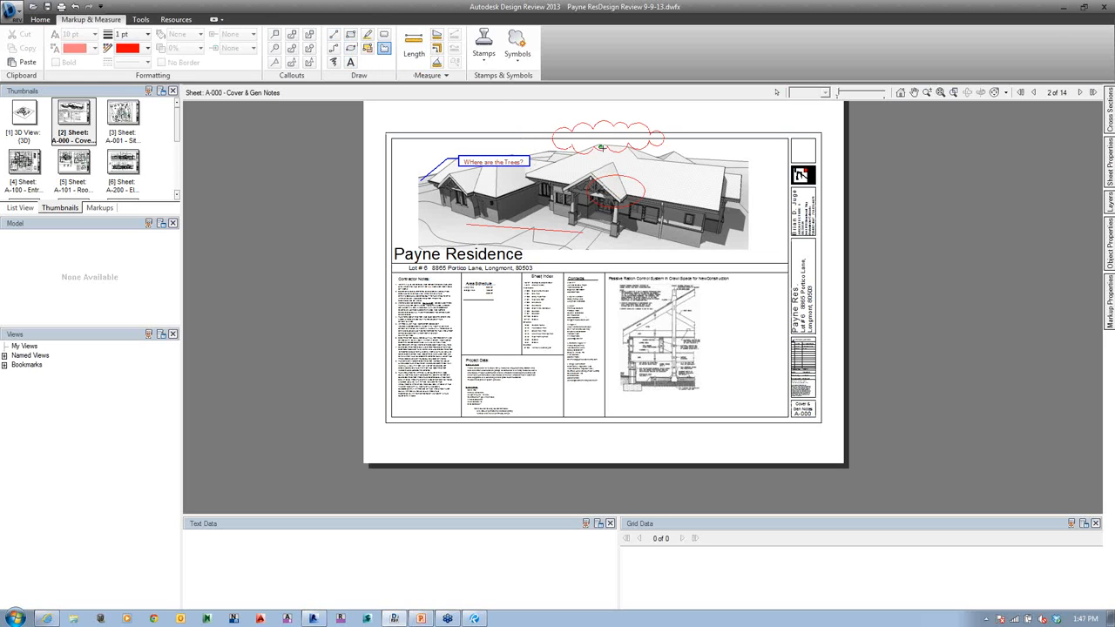
mouse_move(699, 191)
mouse_down()
mouse_move(741, 281)
mouse_move(741, 184)
mouse_up()
click(748, 175)
click(707, 186)
scroll(746, 248, up, 3)
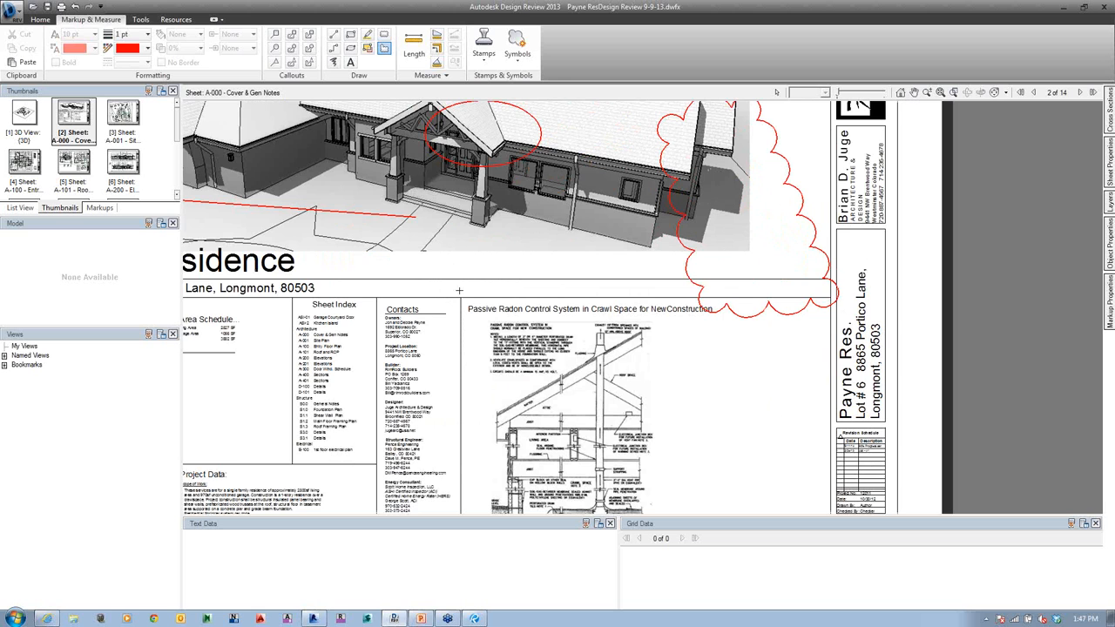
scroll(479, 300, down, 5)
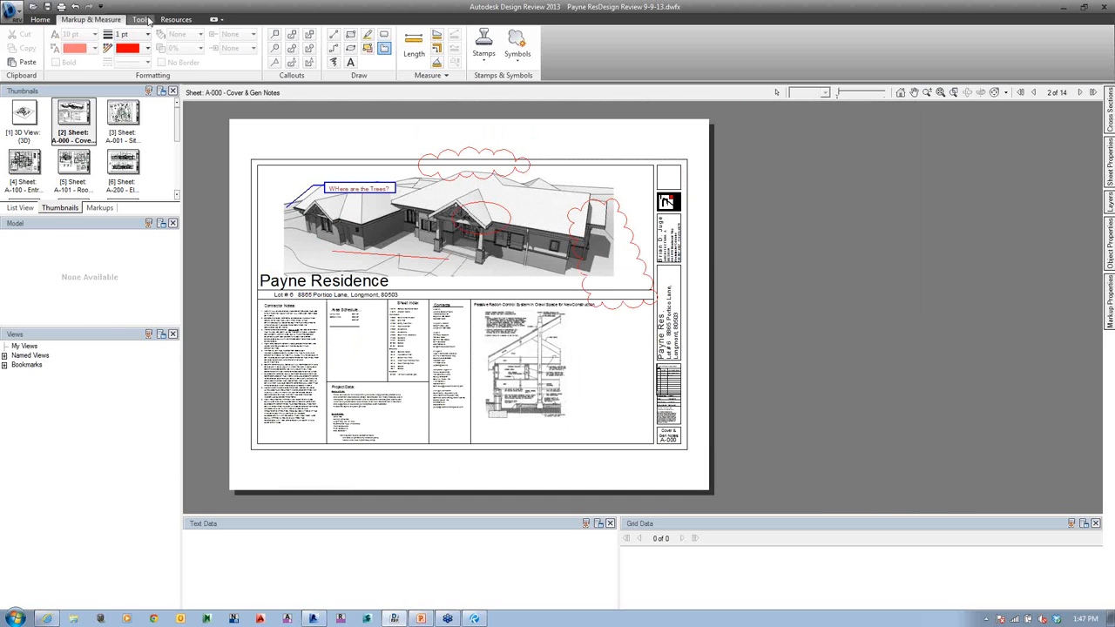
click(142, 19)
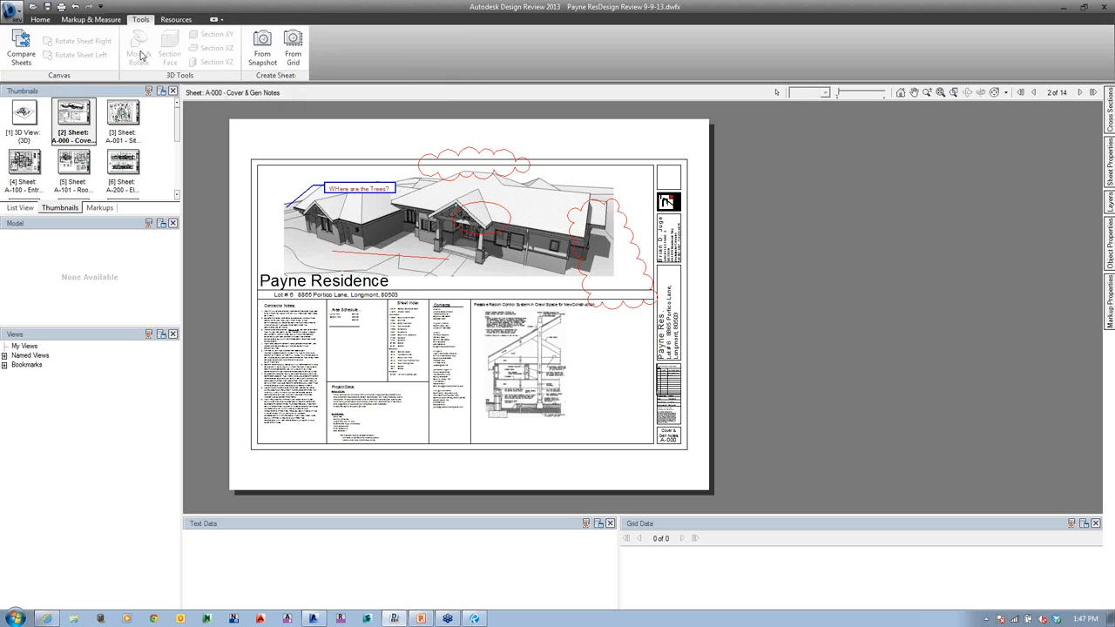
click(172, 20)
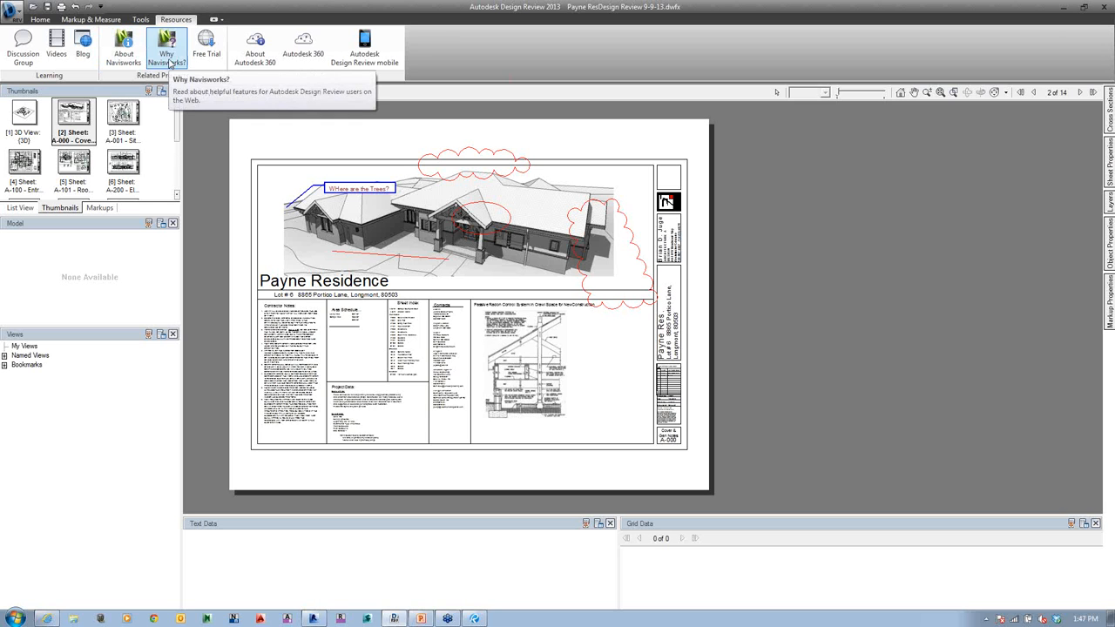
click(155, 67)
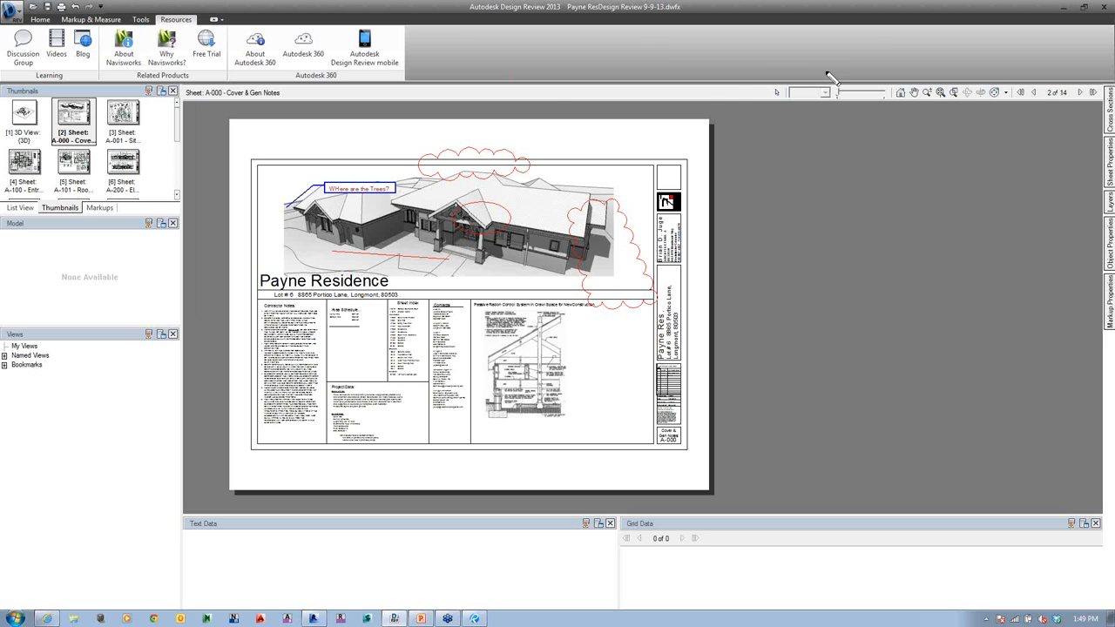
mouse_move(871, 72)
mouse_down()
mouse_move(988, 119)
mouse_move(1100, 91)
mouse_move(862, 73)
mouse_up()
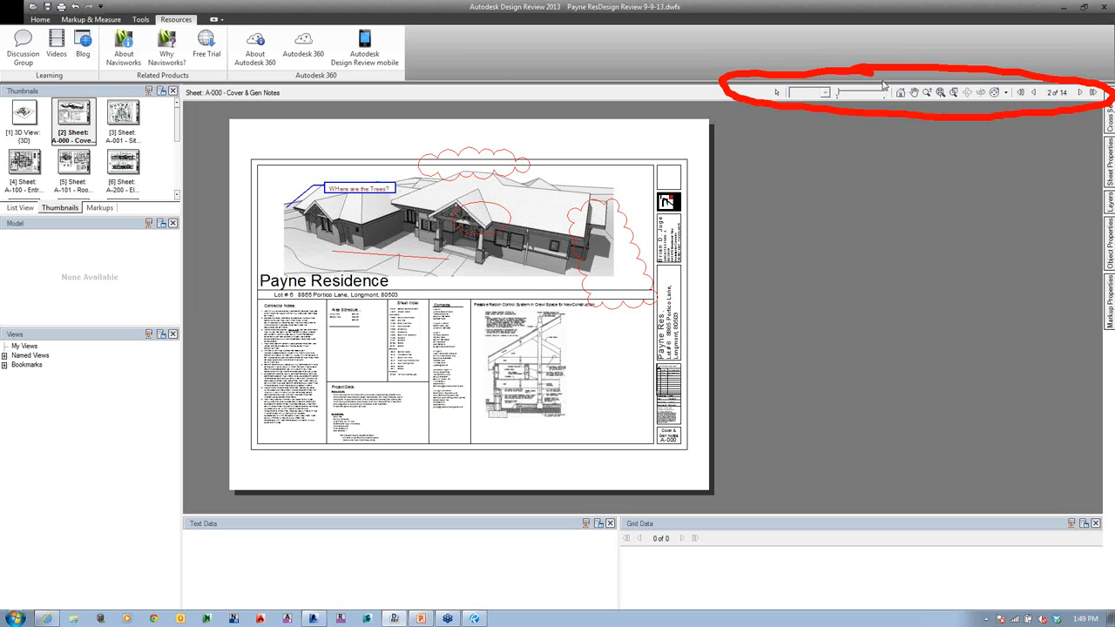
key(Escape)
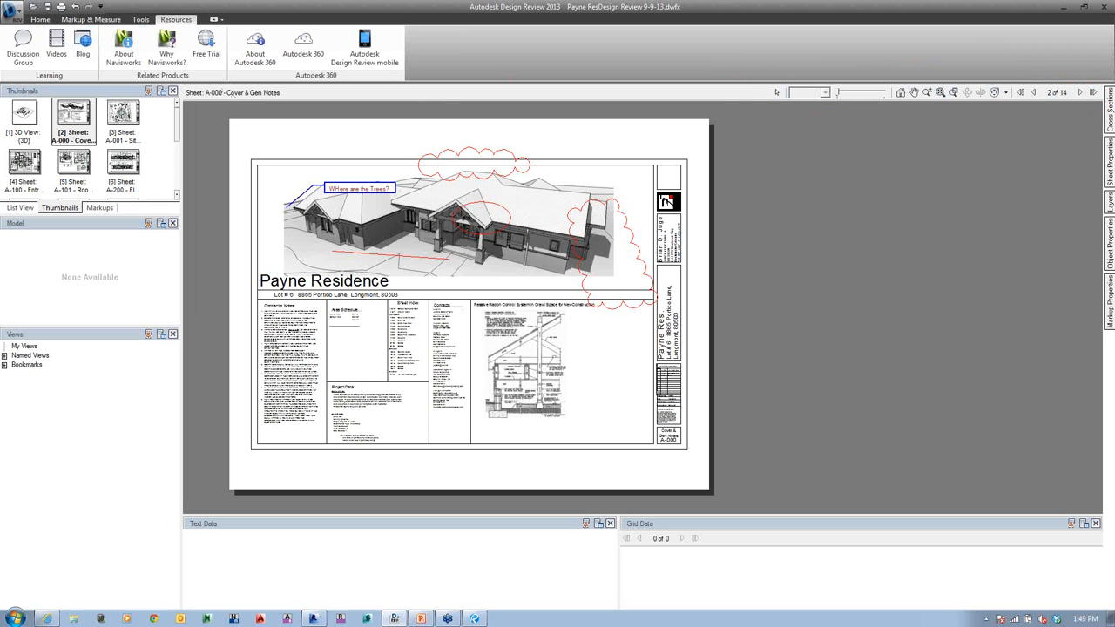
- View the A-001 Site Plan sheet, return to the 3D view, and jump to the set's last sheet, D-101 Details
click(1079, 92)
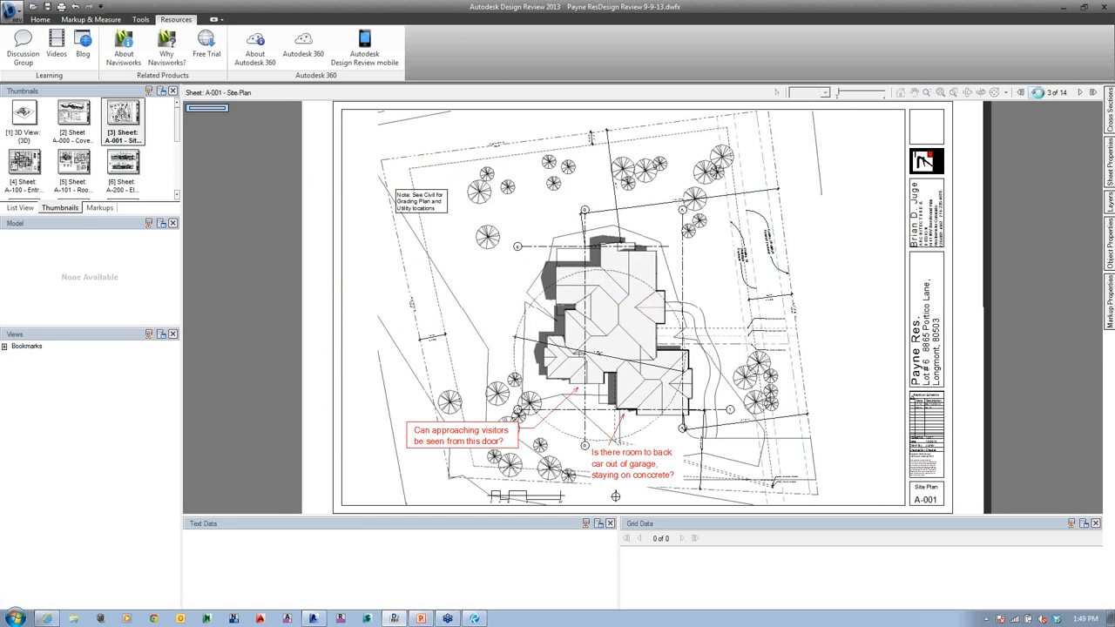
click(1034, 92)
click(1034, 93)
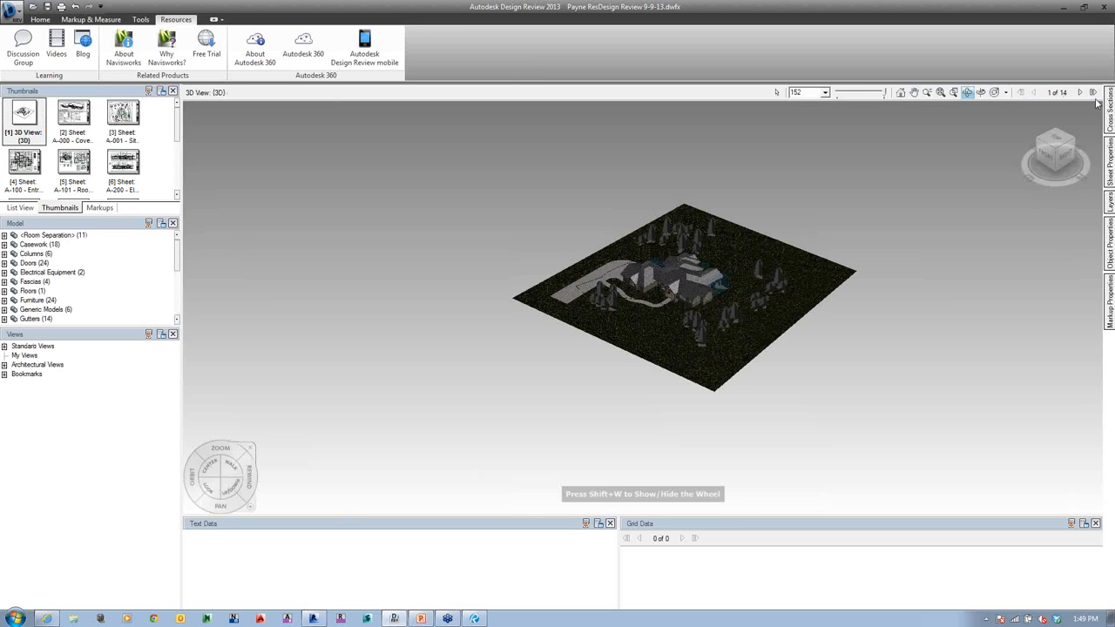
click(1032, 94)
click(1031, 93)
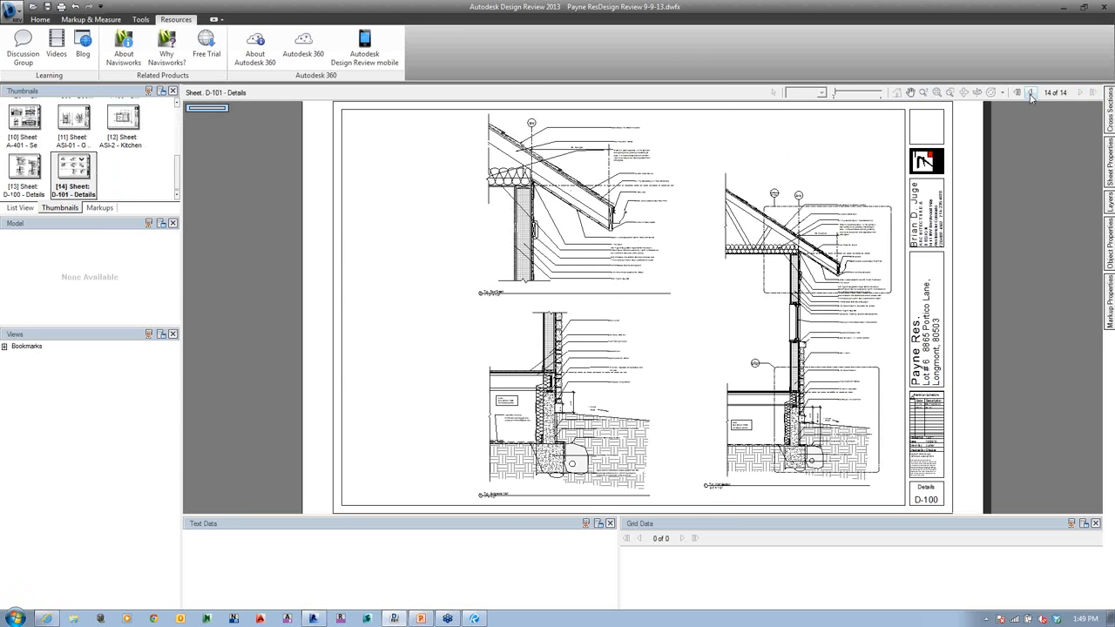
- Page back through the details, sections, schedule, elevation and floor plan sheets, and return to the 3D view
click(1031, 93)
click(1031, 93)
click(1032, 94)
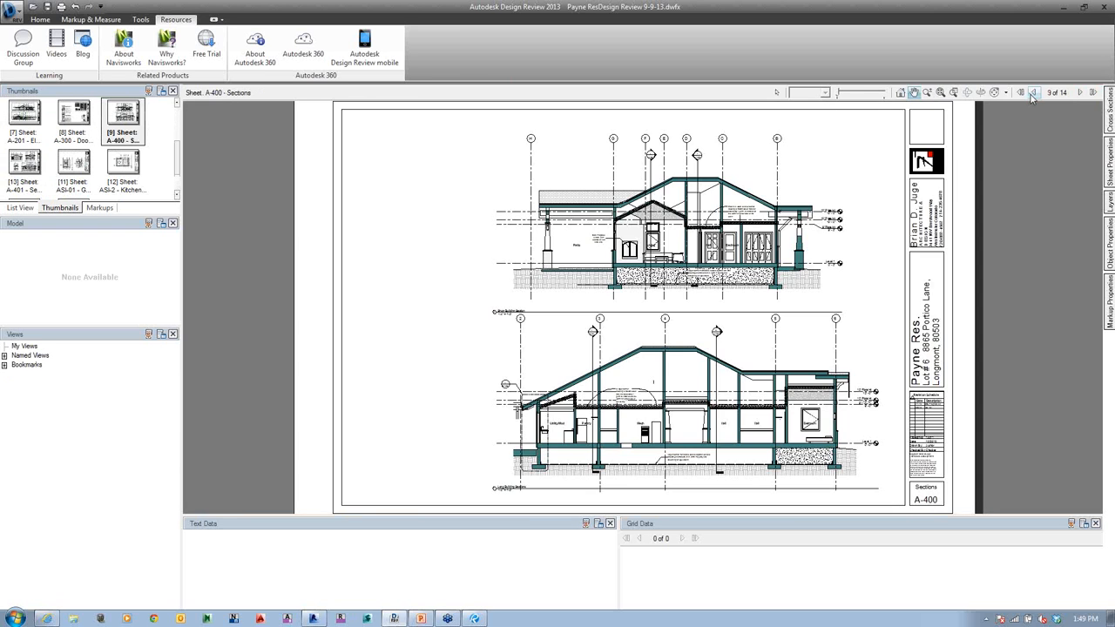
click(1031, 93)
click(1031, 93)
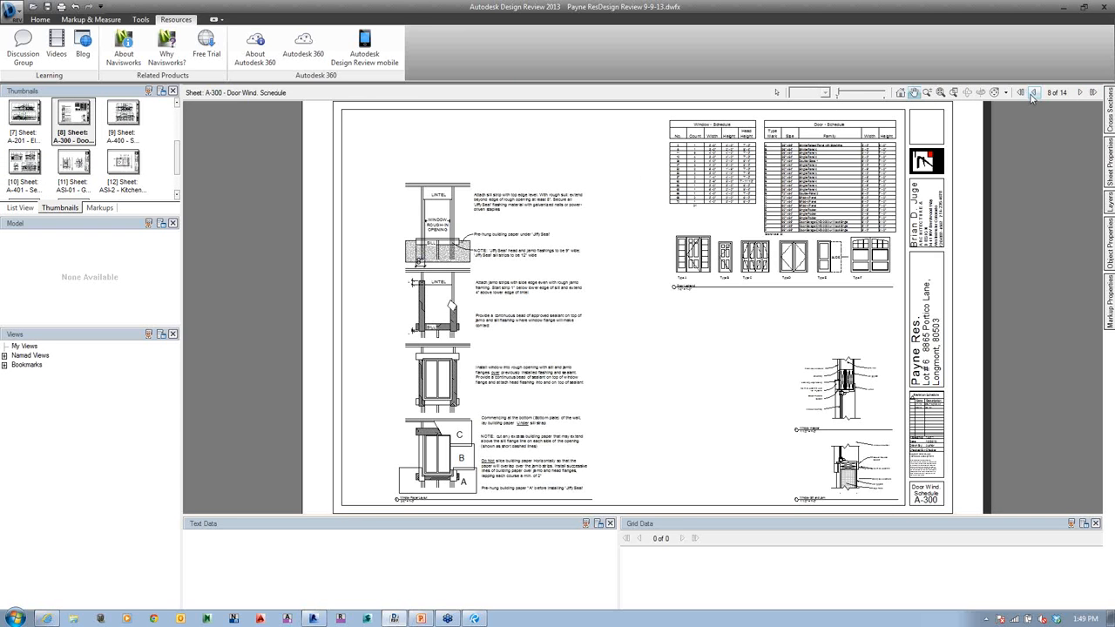
click(1031, 93)
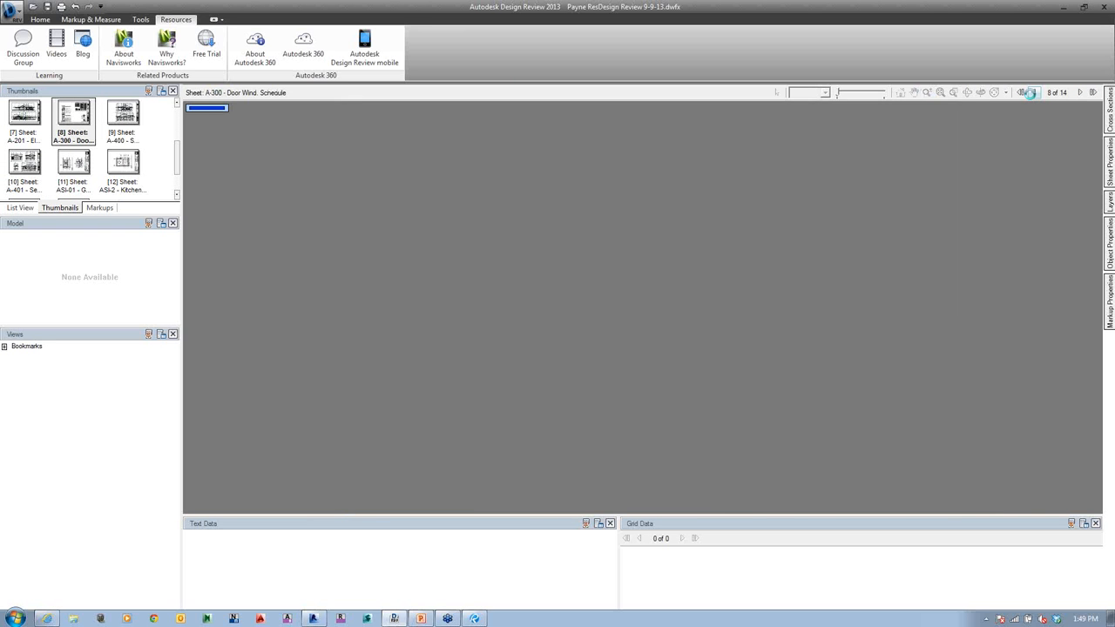
click(1030, 93)
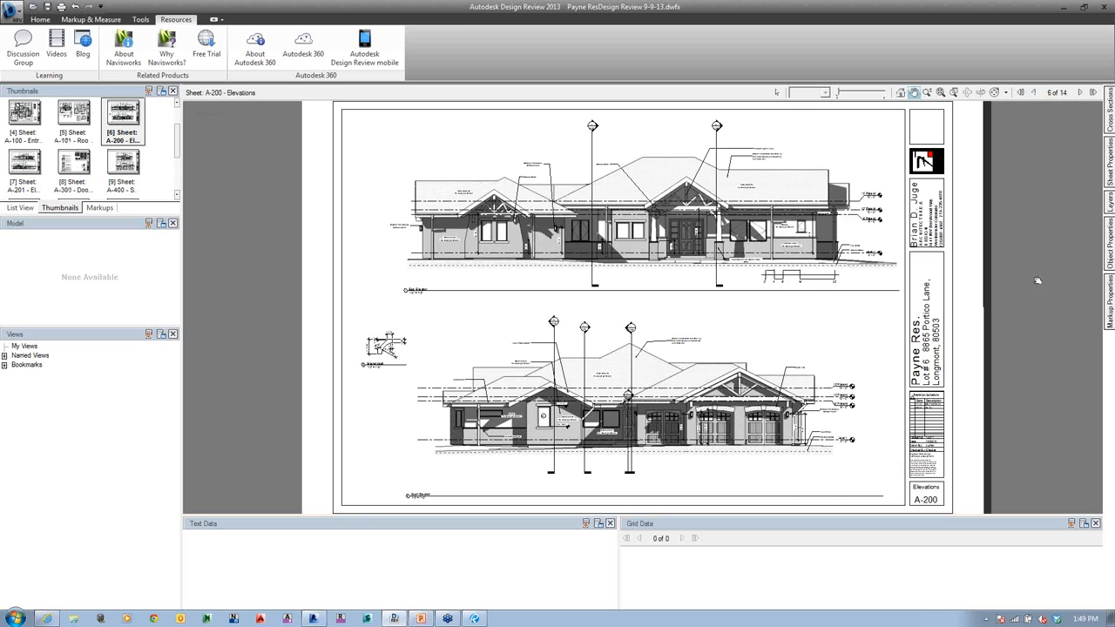
click(1033, 93)
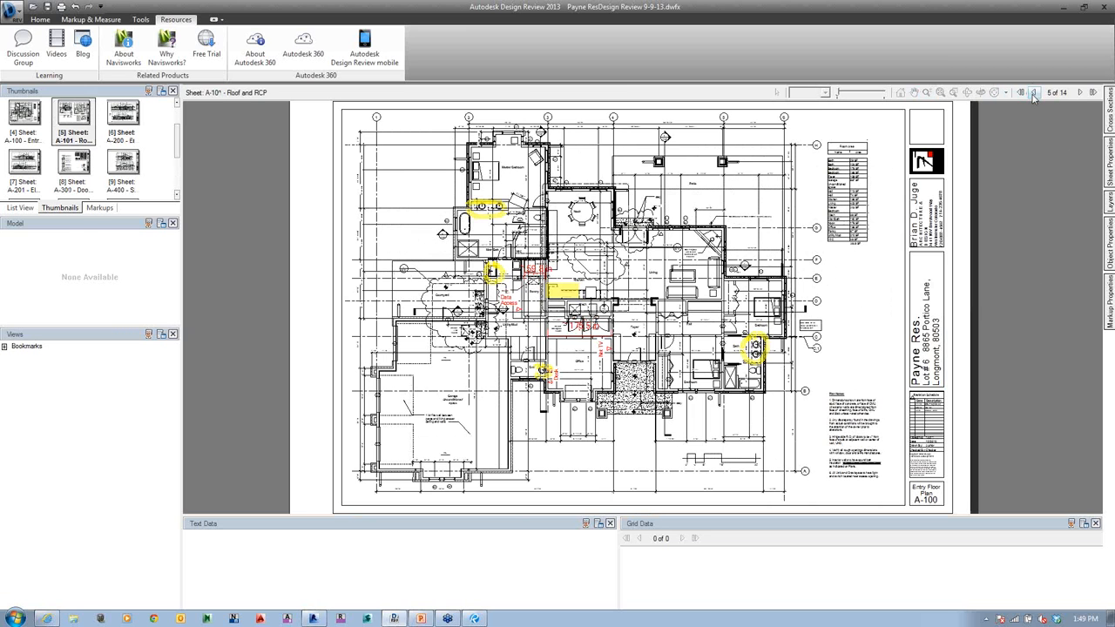
click(1020, 94)
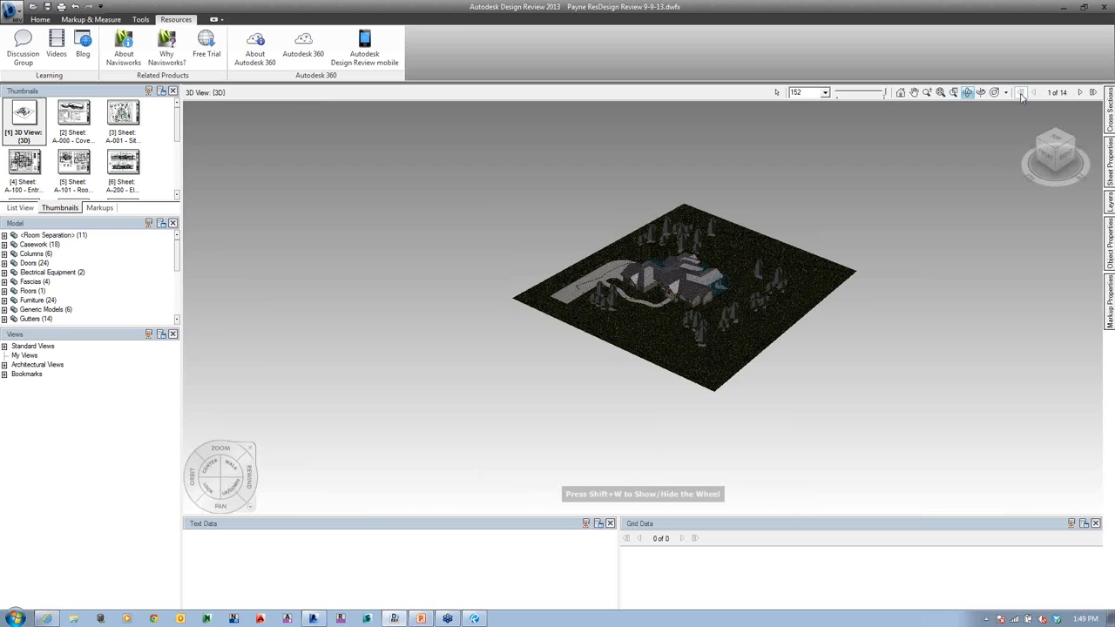
- Open the A-000 Cover & Gen Notes sheet, pan it, and zoom in and out on the house rendering
click(1080, 93)
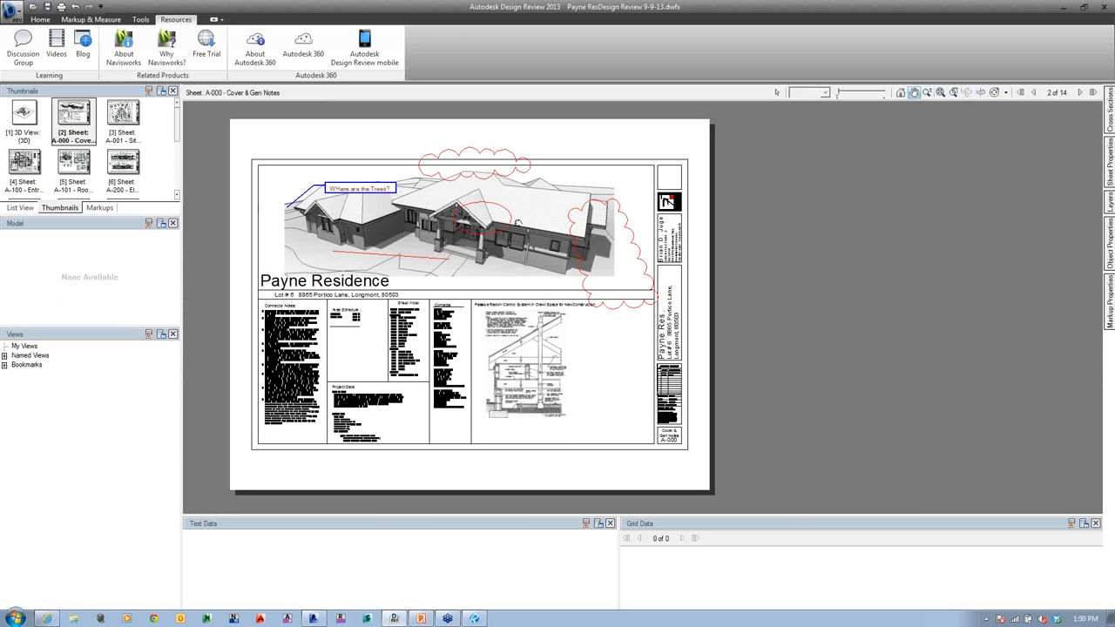
drag(527, 207, 732, 210)
click(926, 92)
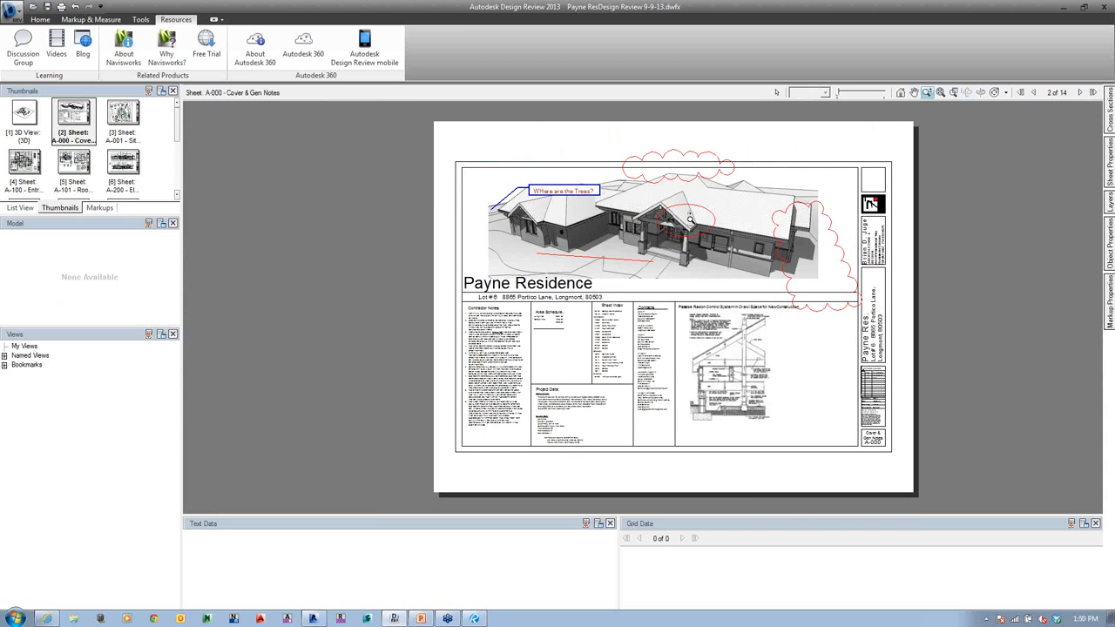
drag(637, 253, 684, 240)
scroll(685, 240, up, 2)
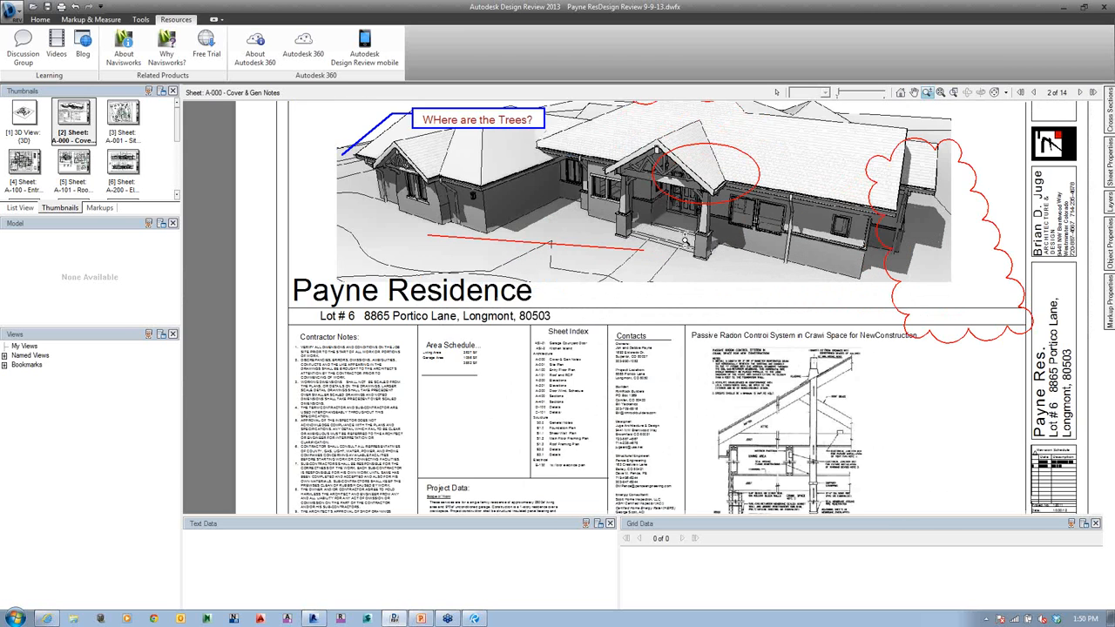
scroll(685, 240, down, 2)
- Pan and zoom the A-000 cover sheet, and fit the whole sheet in the view
click(914, 92)
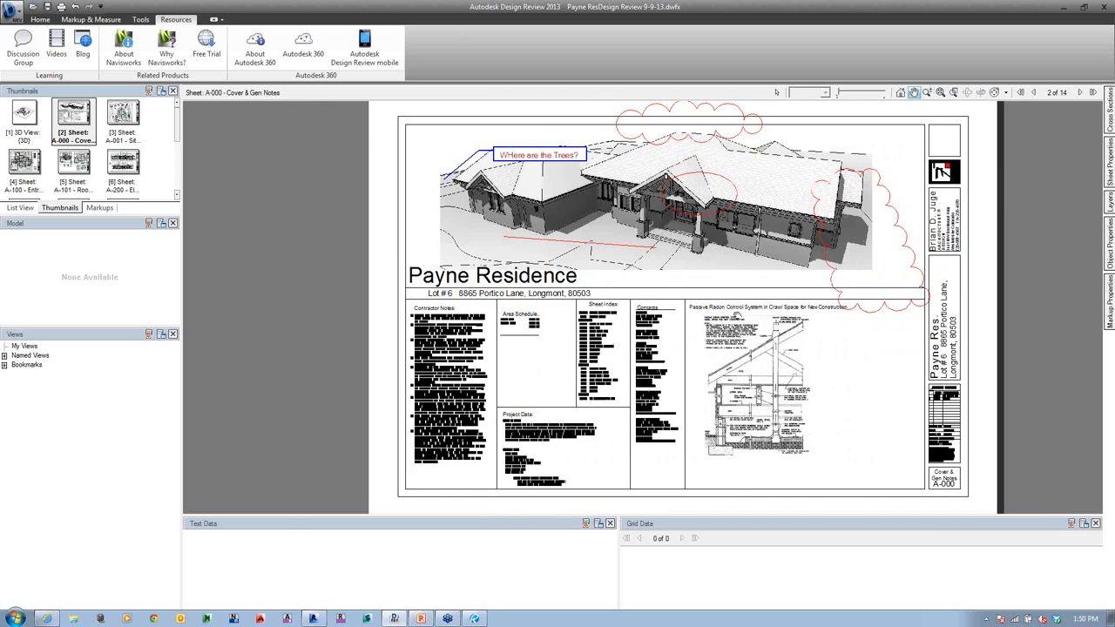
scroll(737, 315, up, 2)
scroll(737, 314, down, 4)
drag(737, 315, 678, 322)
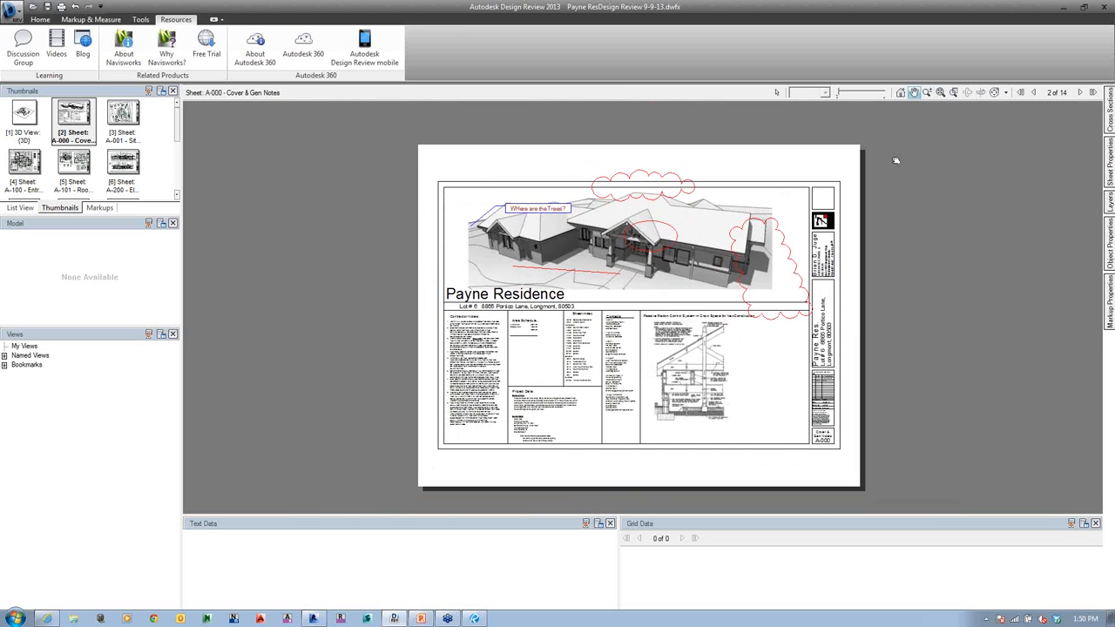
mouse_move(672, 253)
mouse_down()
mouse_move(748, 262)
mouse_move(672, 239)
mouse_up()
click(931, 95)
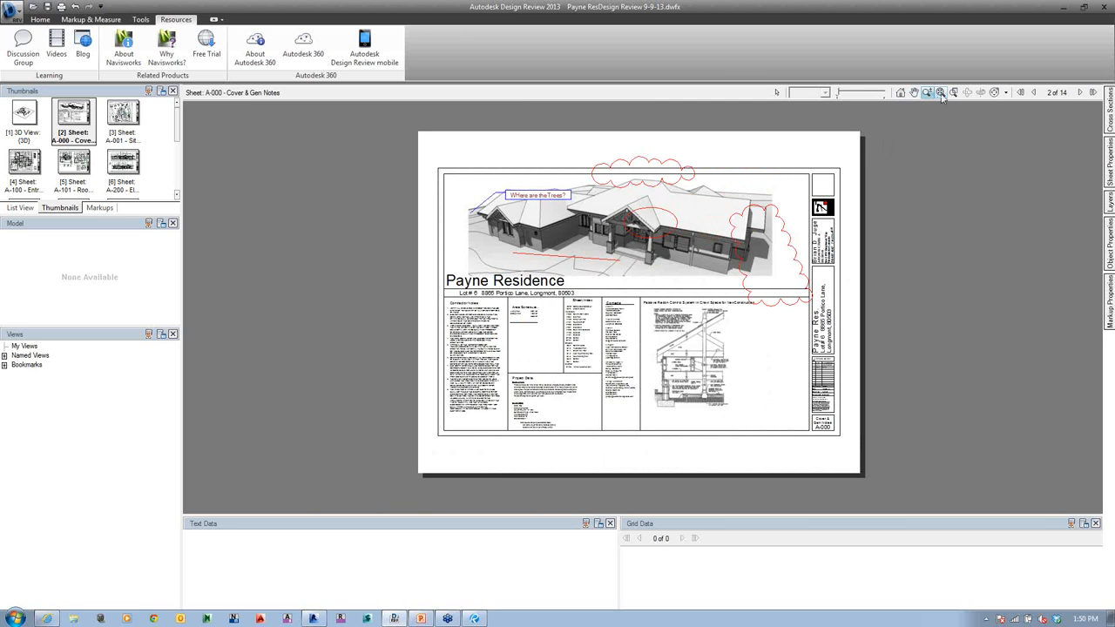
click(941, 93)
- Zoom a window onto the "WHere are the Trees?" callout, and zoom back out to the whole cover sheet
click(955, 95)
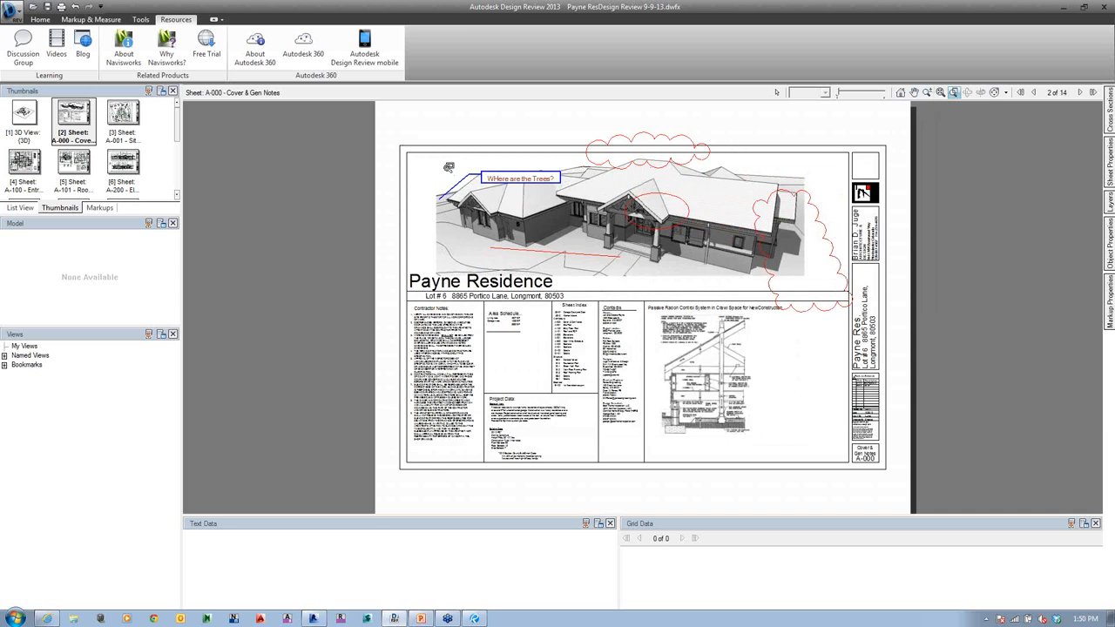
drag(447, 167, 505, 224)
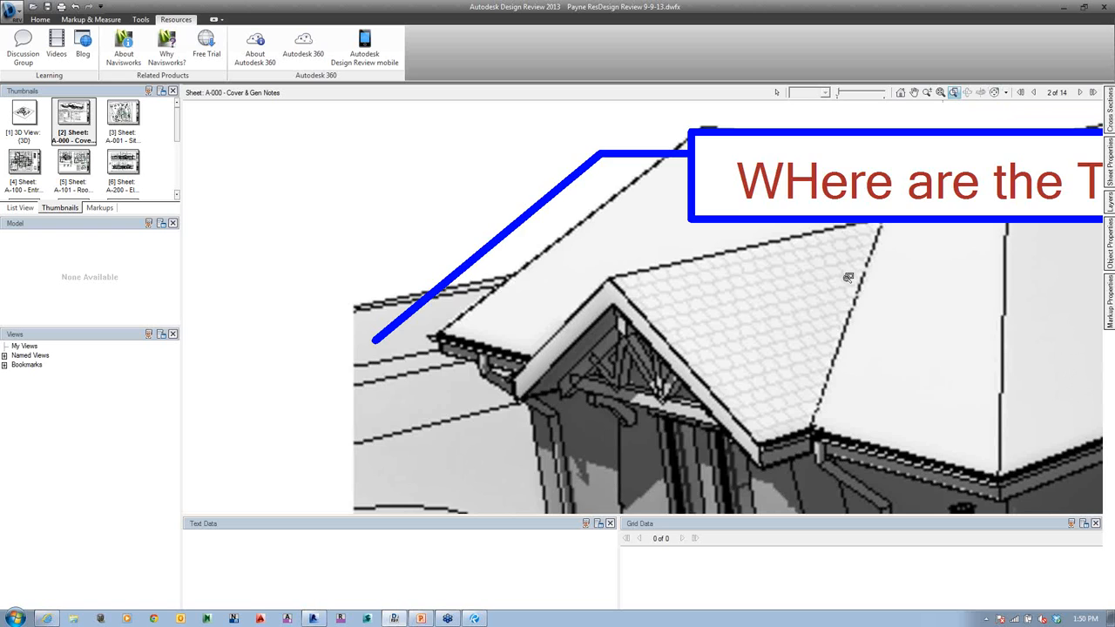
scroll(848, 277, down, 5)
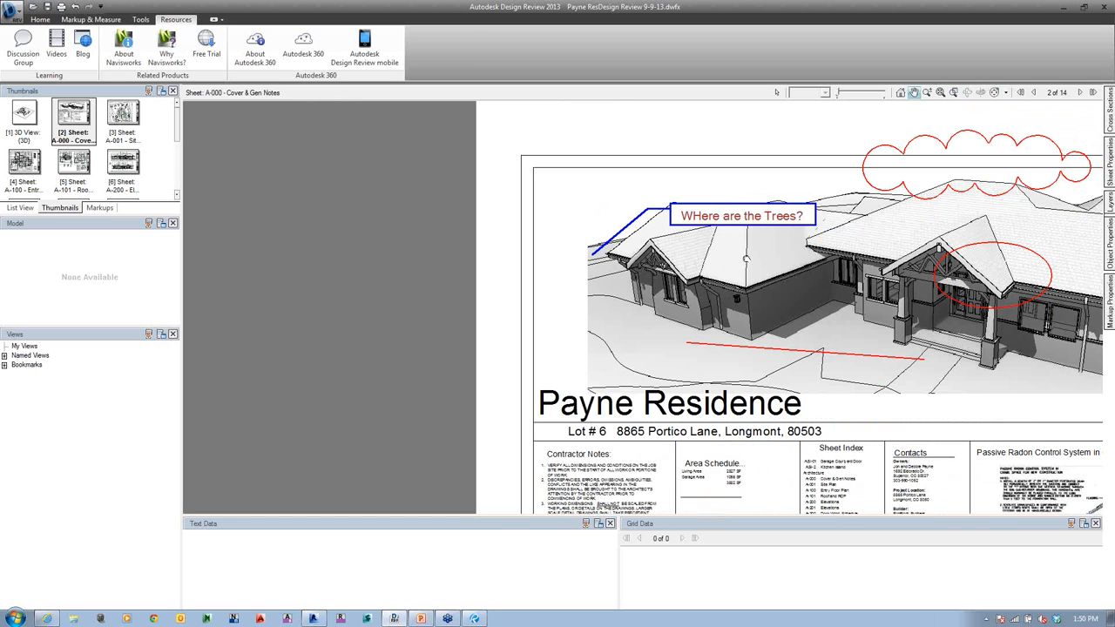
drag(745, 258, 657, 258)
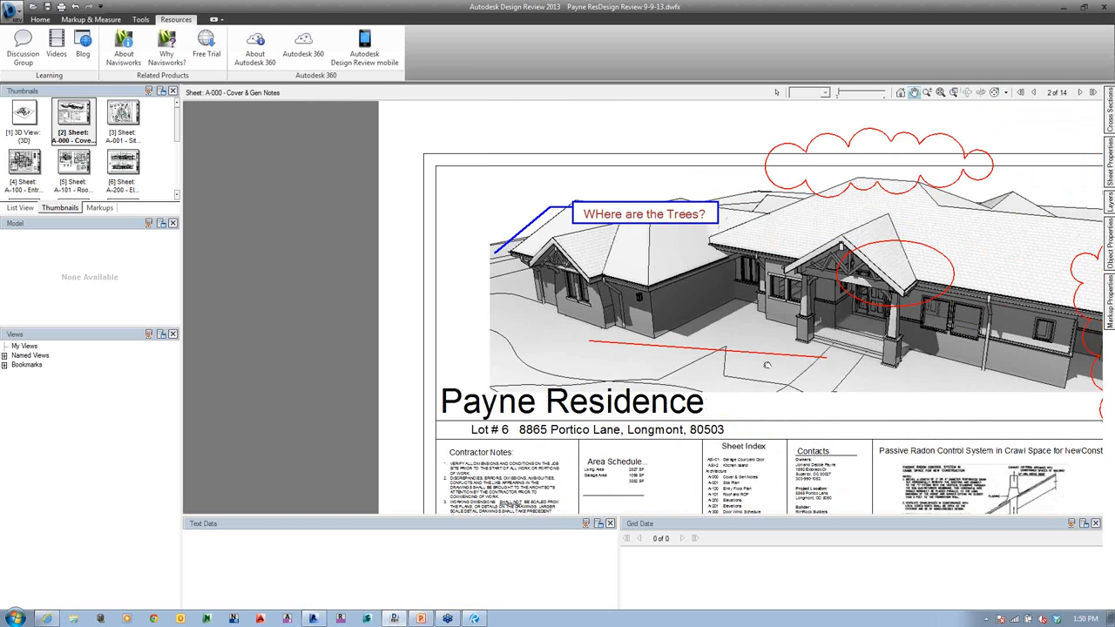
scroll(586, 312, down, 3)
scroll(665, 349, up, 1)
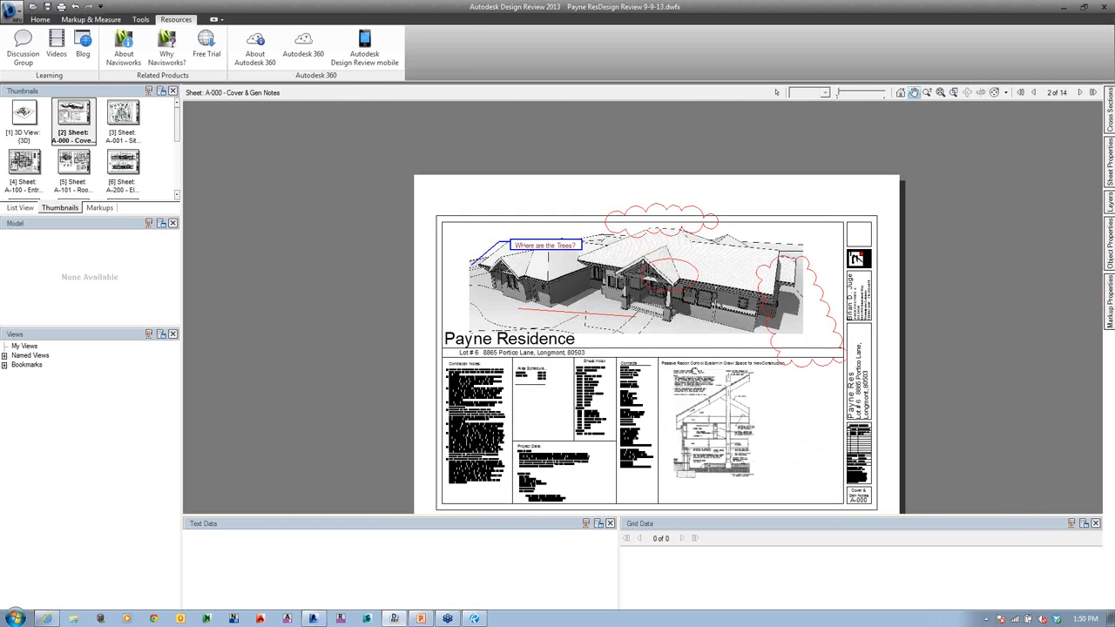
drag(694, 376, 699, 312)
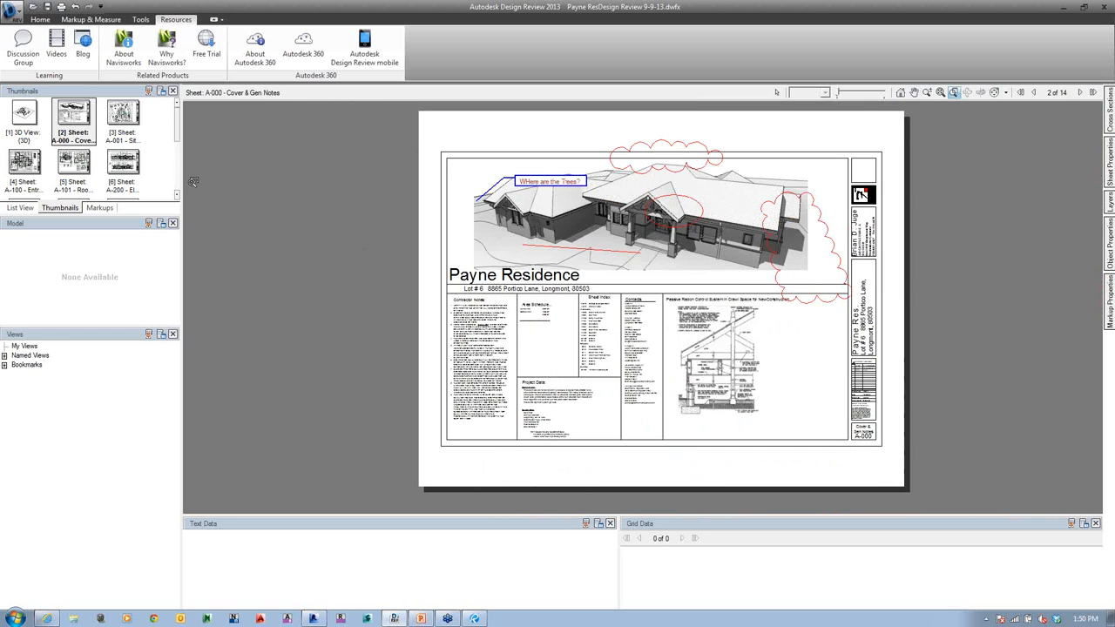
- View the A-001 Site Plan sheet, and open the A-100 Entry Floor Plan, closing in on its central rooms
click(120, 122)
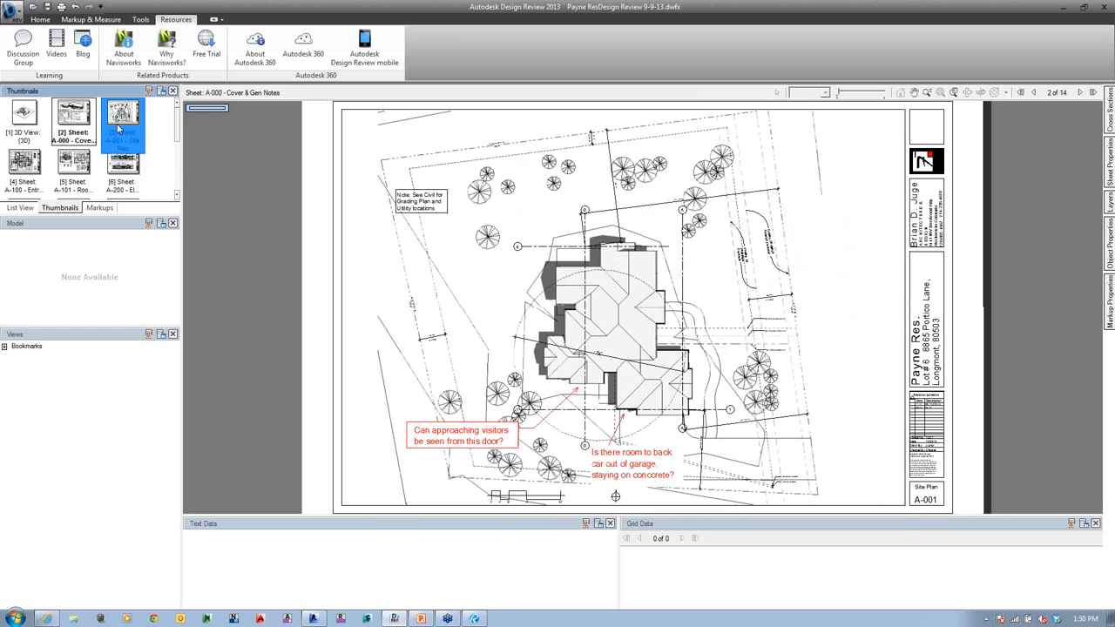
click(17, 157)
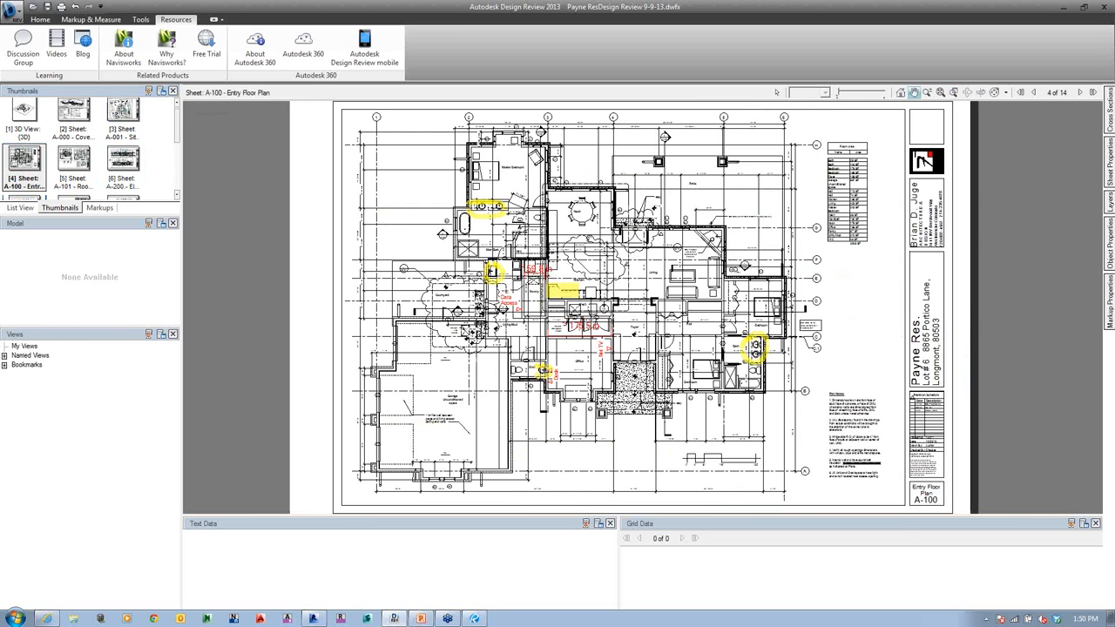
scroll(581, 235, up, 3)
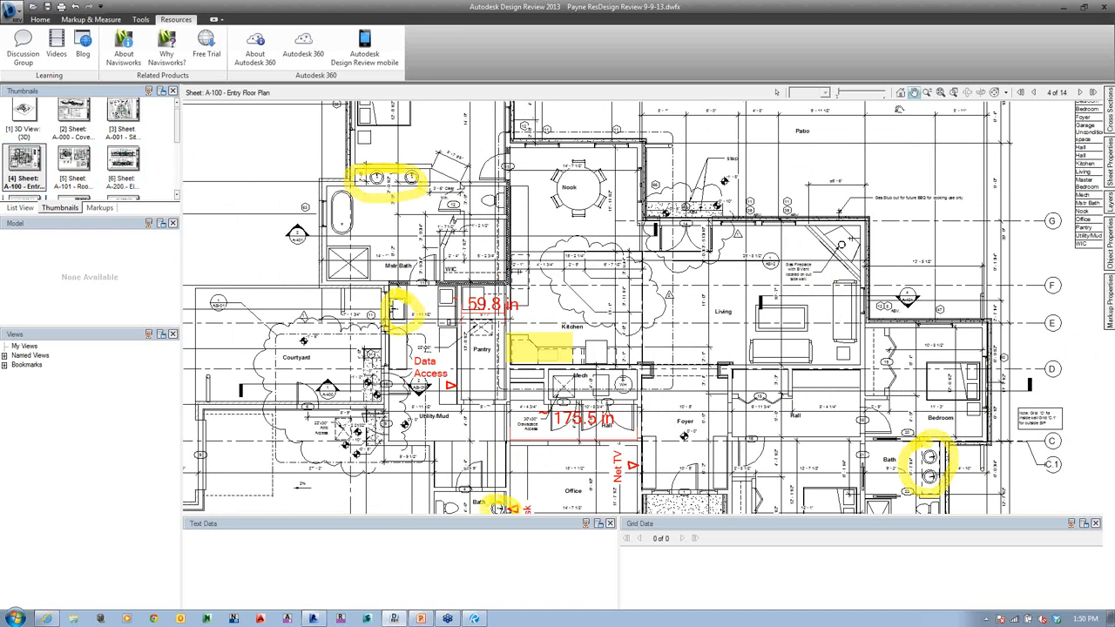
- Switch to object selection and keep the Object Properties palette docked open beside the floor plan
click(778, 94)
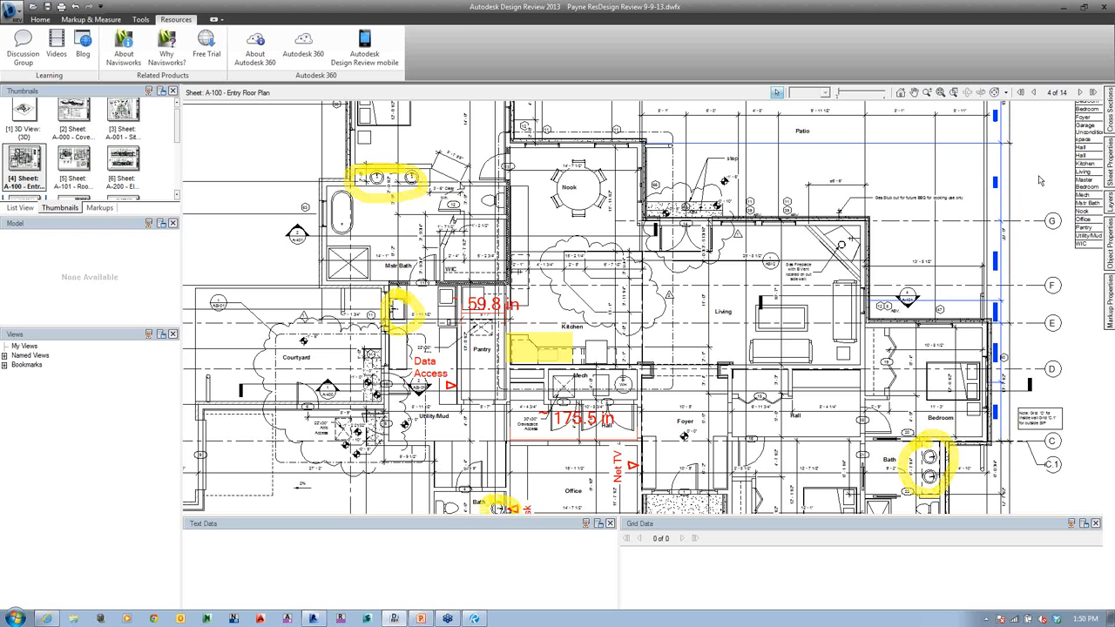
mouse_move(1110, 237)
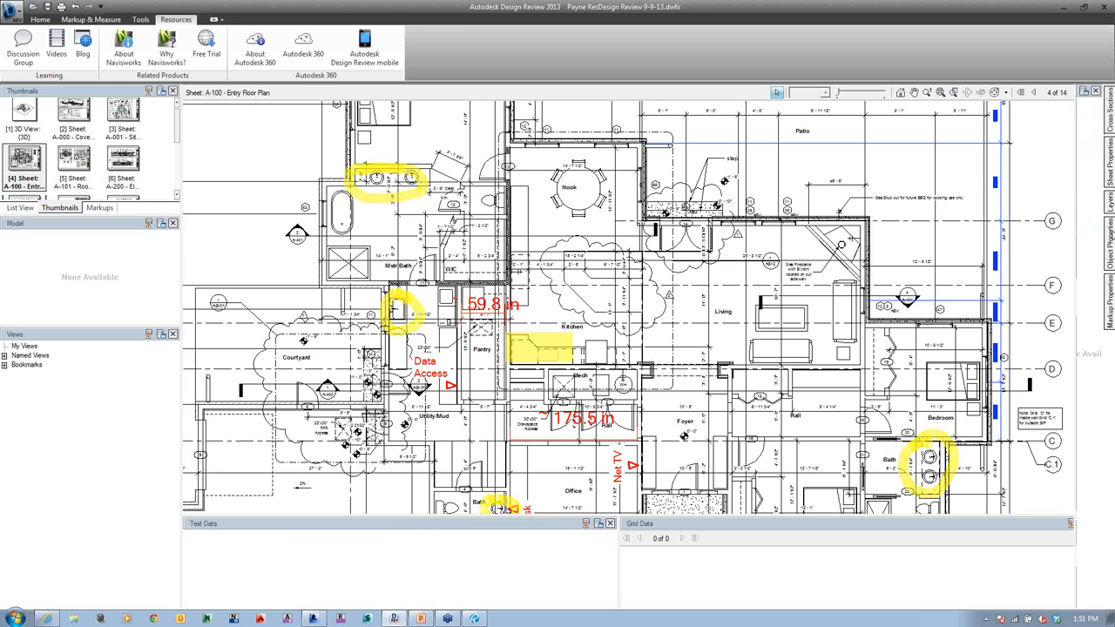
click(1072, 91)
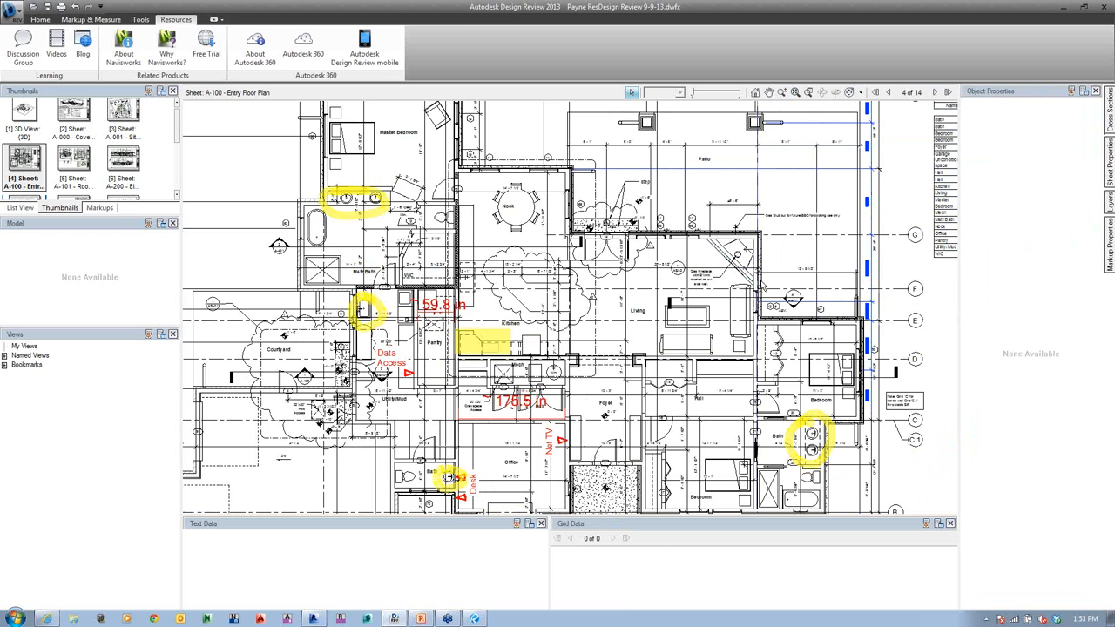
- Inspect the object properties of the living room sofa and of the fixed window in the patio wall, and clear the selection
click(750, 310)
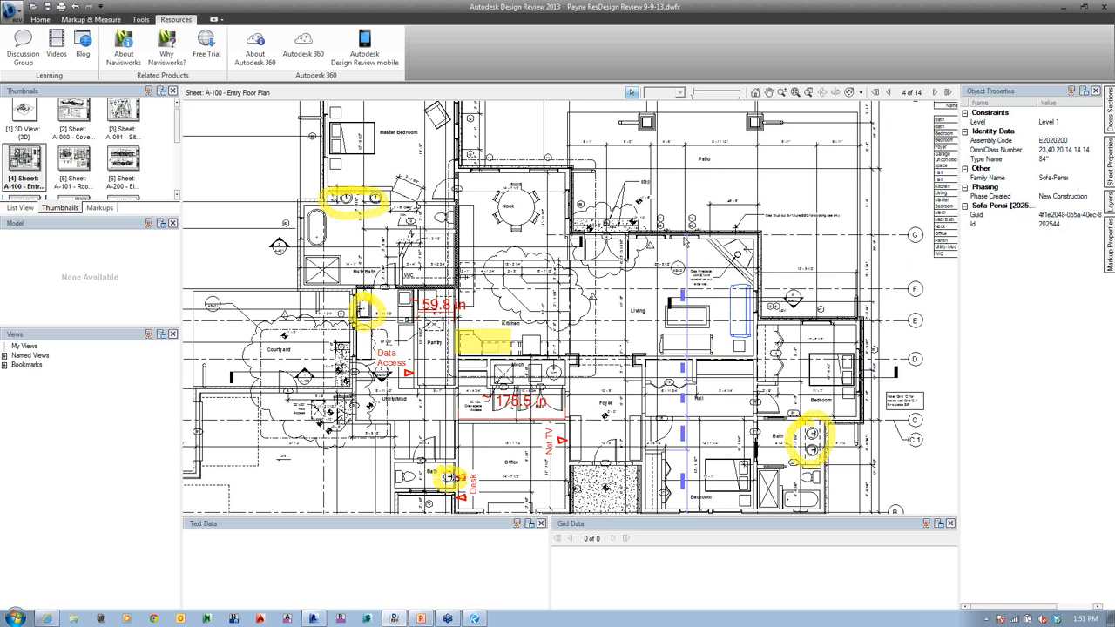
scroll(682, 244, up, 5)
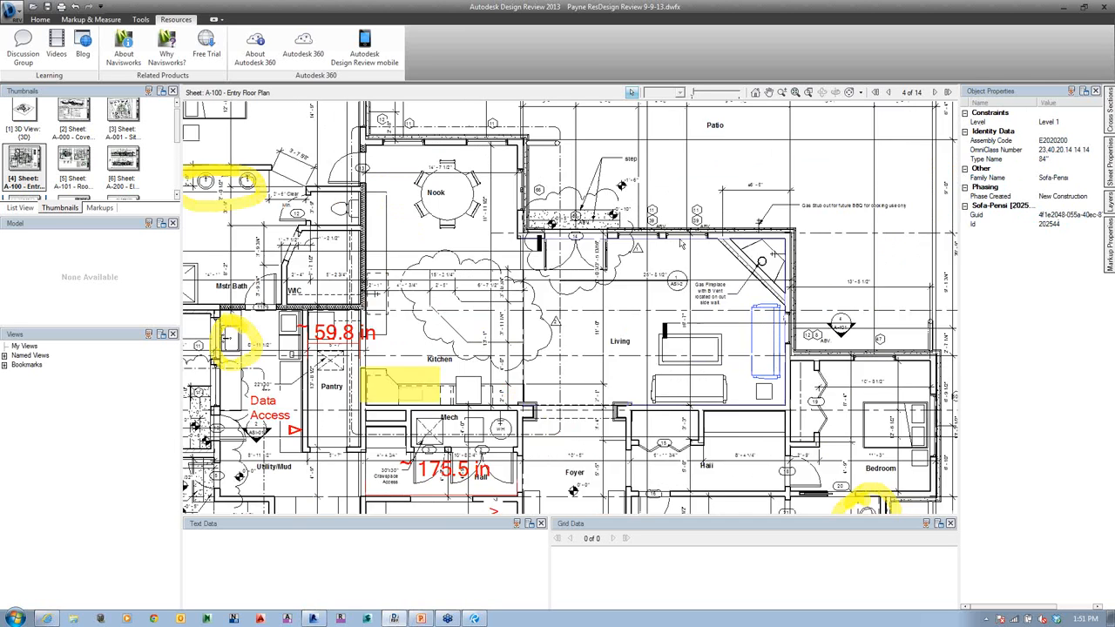
click(688, 234)
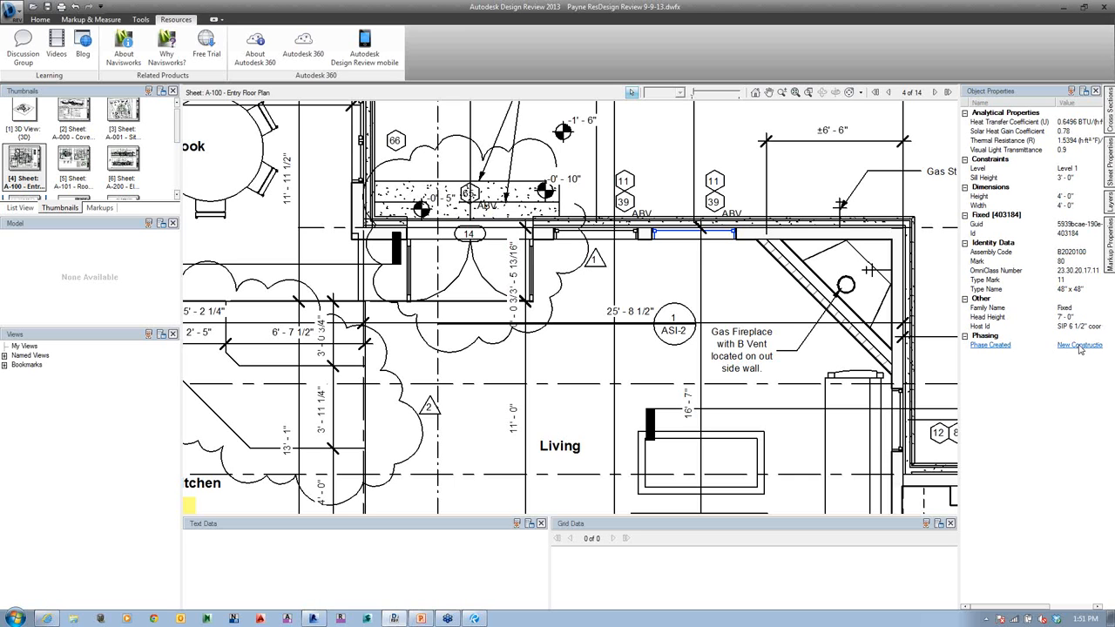
click(644, 270)
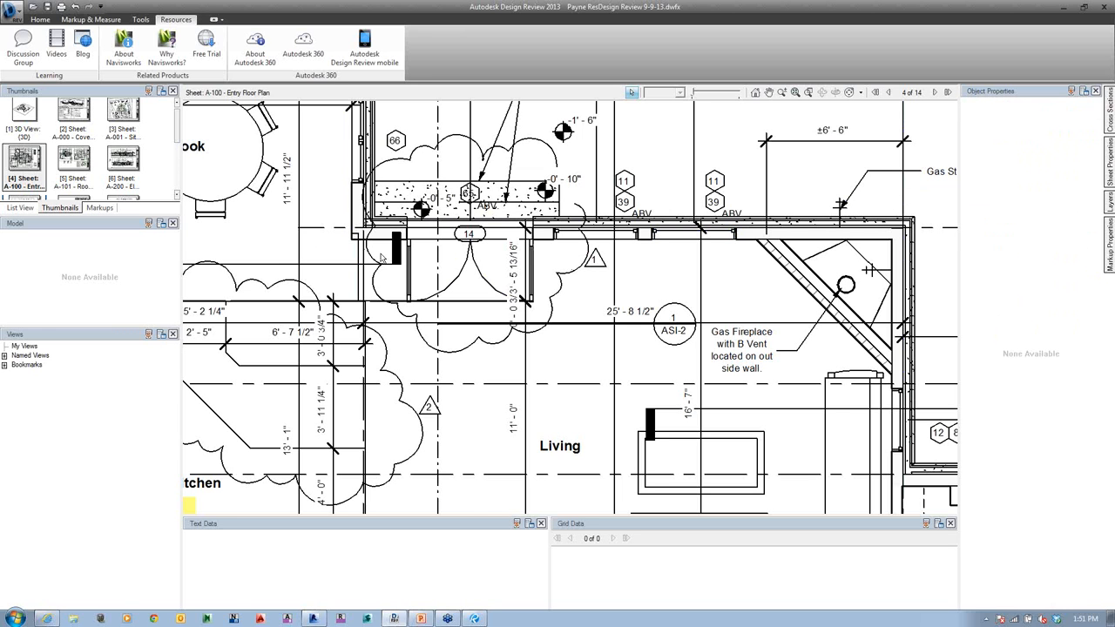
- Inspect the object properties of door 12 in the master bath, and clear the selection
scroll(381, 257, down, 5)
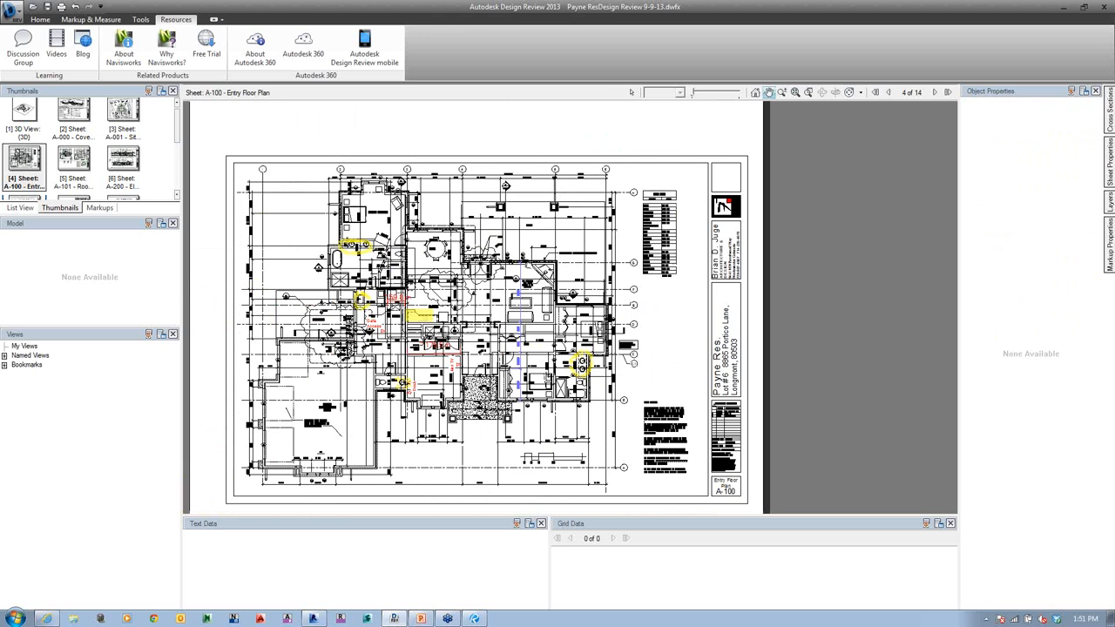
scroll(487, 183, down, 2)
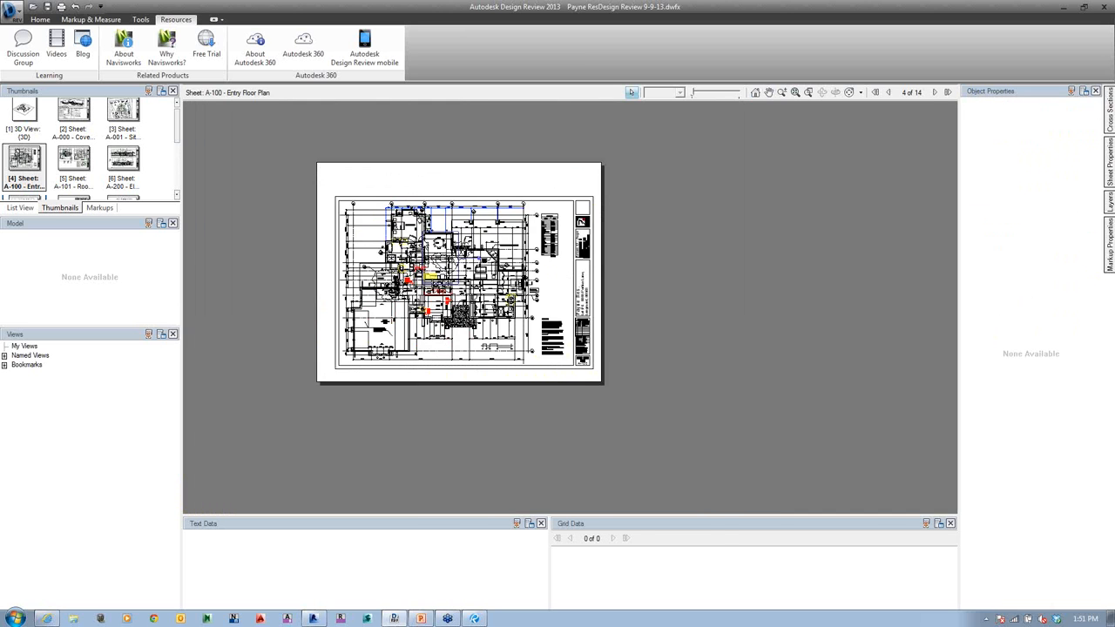
scroll(331, 242, up, 4)
scroll(398, 250, up, 3)
click(406, 271)
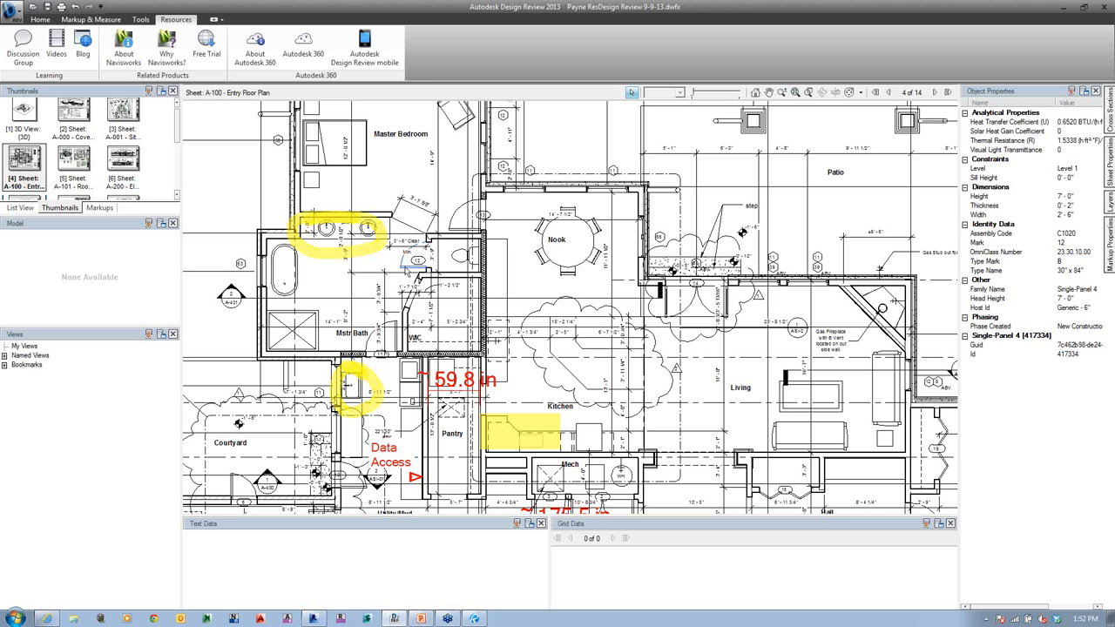
mouse_move(1108, 245)
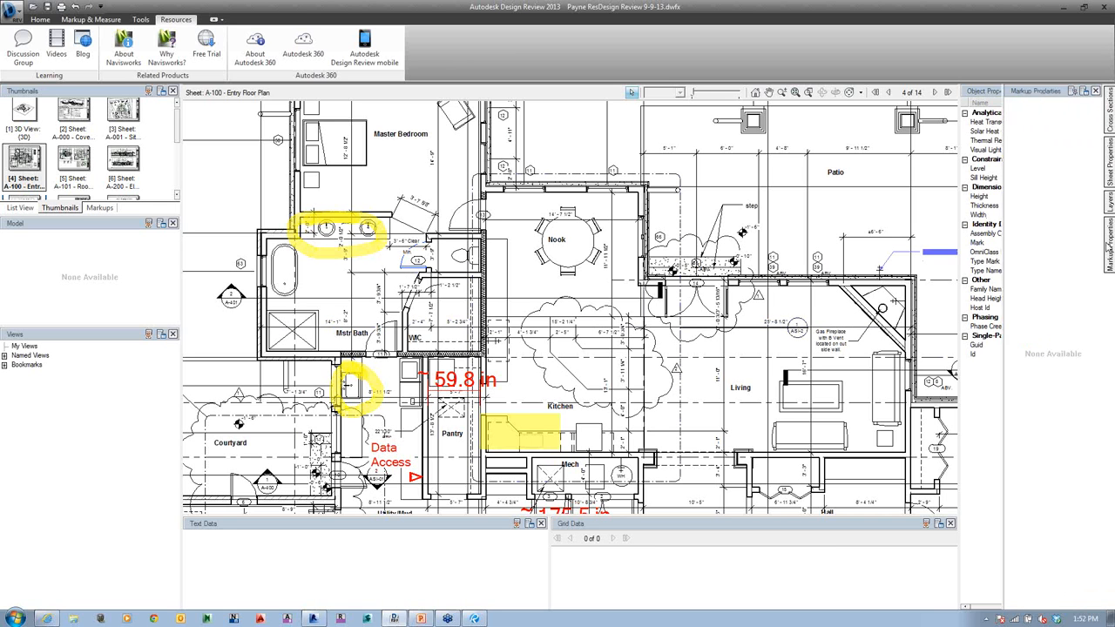
click(578, 171)
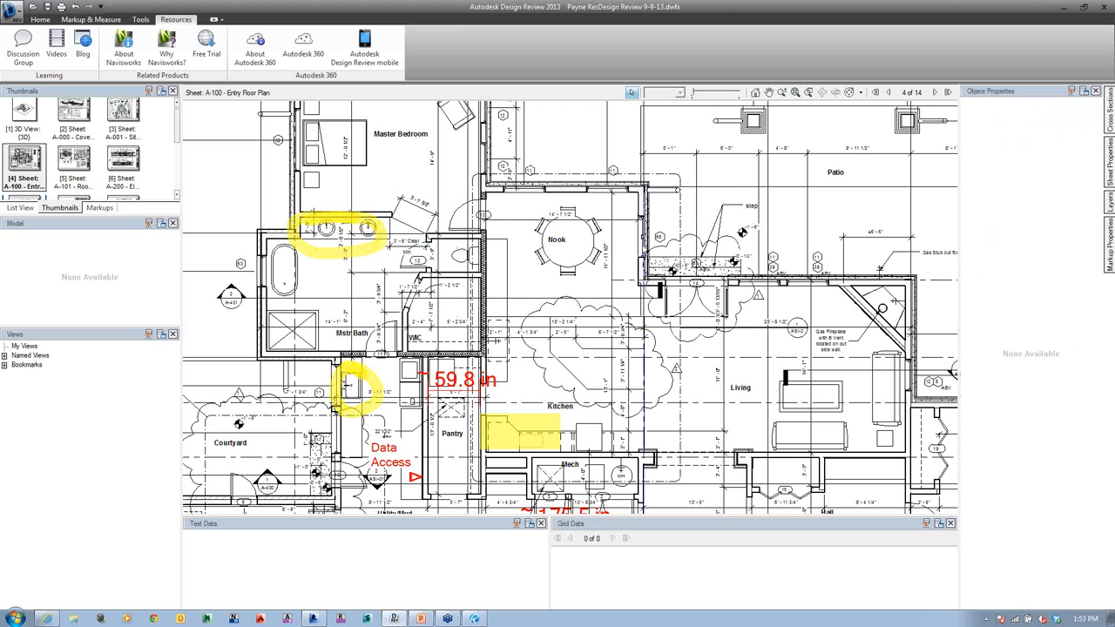
- Inspect the object properties of double glass door 14 to the patio and of the Nook room
click(670, 310)
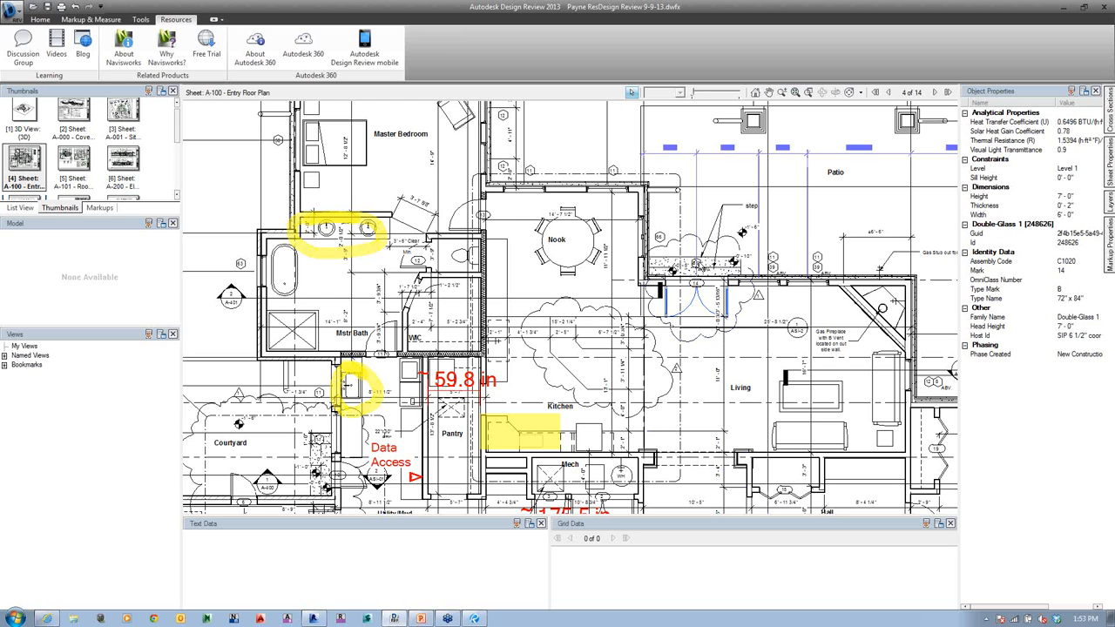
scroll(687, 262, up, 5)
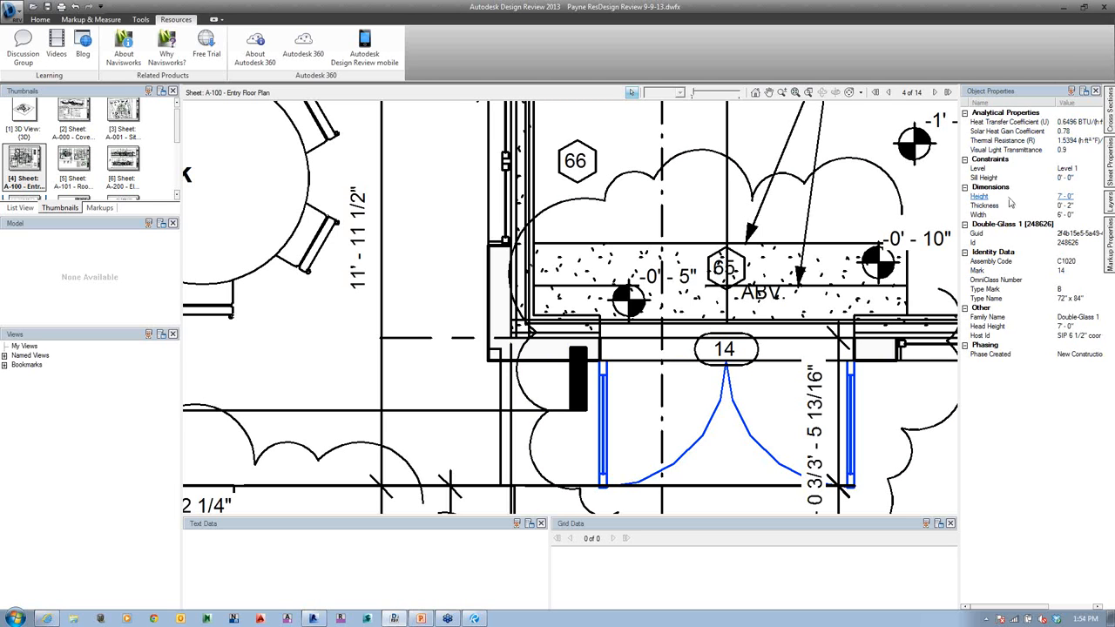
click(896, 376)
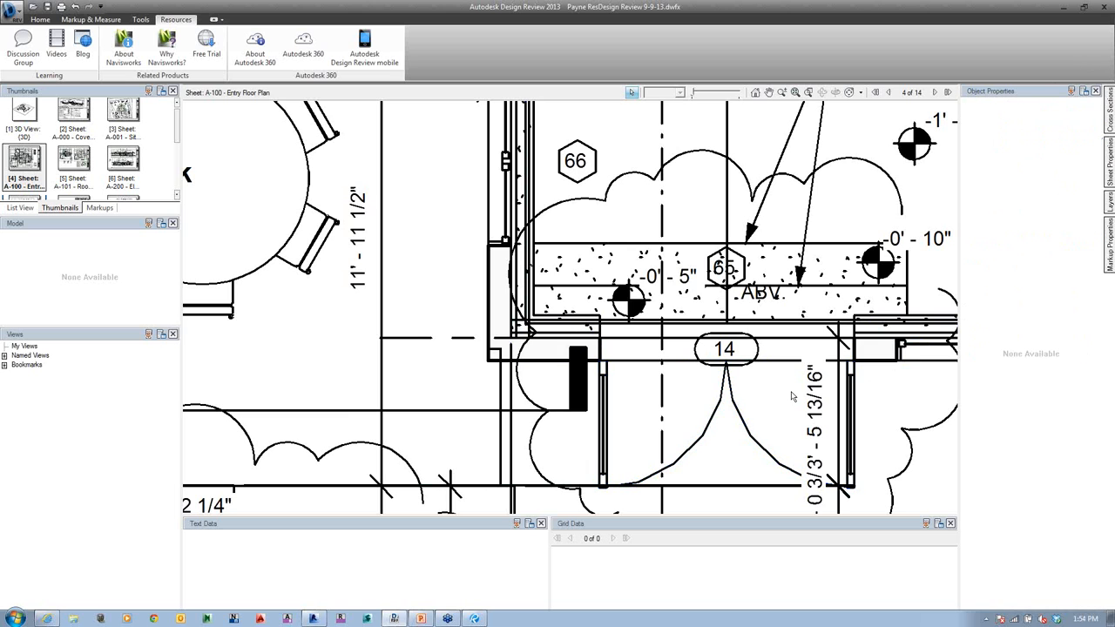
scroll(791, 396, down, 6)
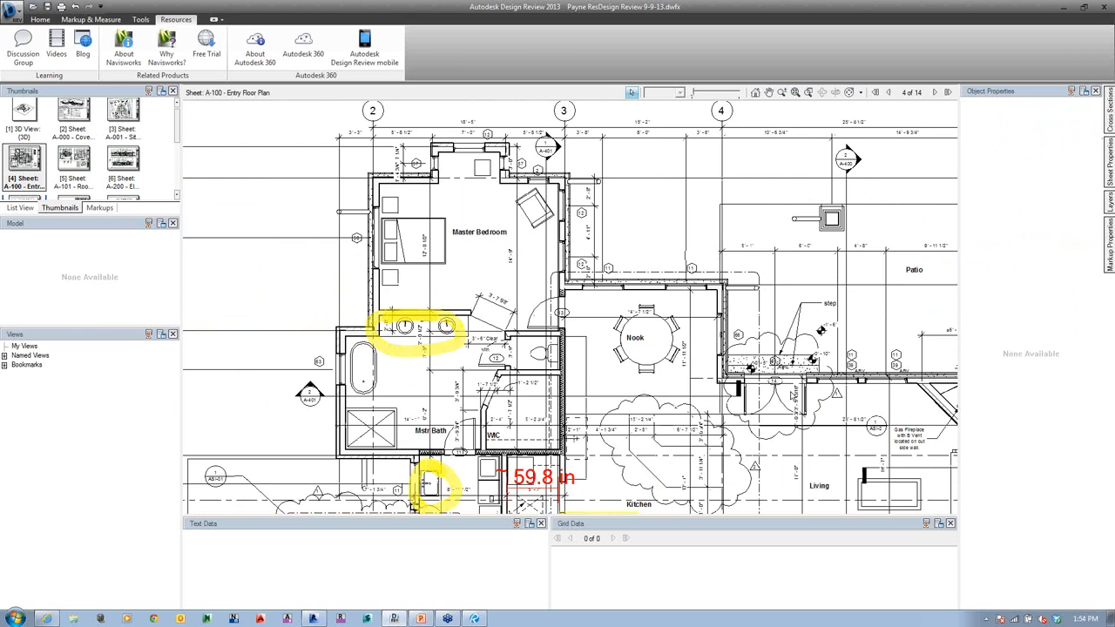
click(650, 328)
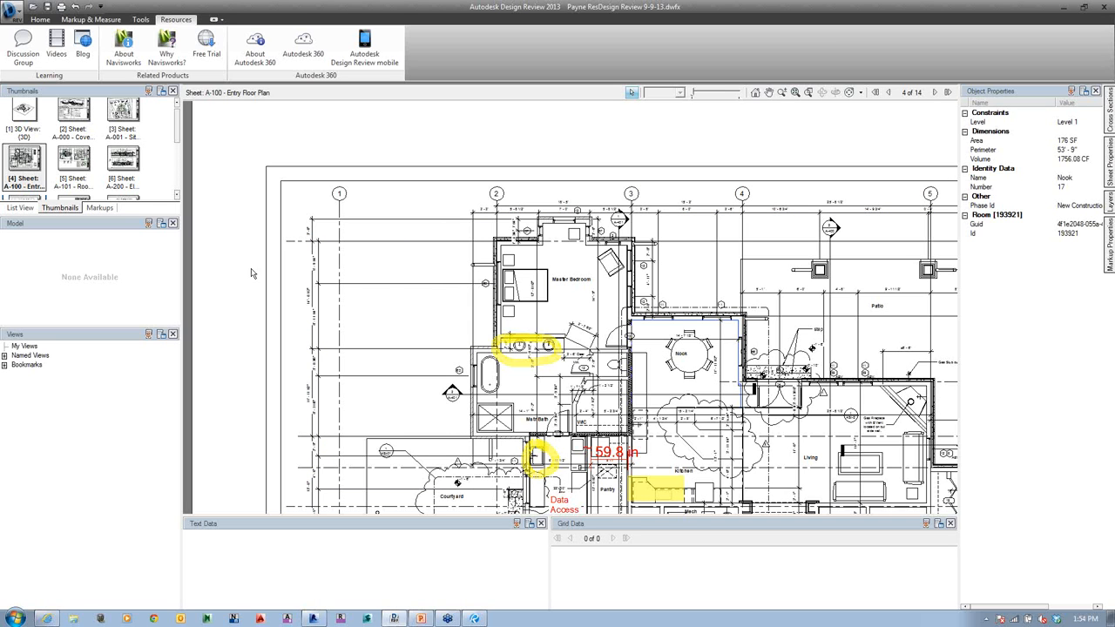
- Close the Grid Data and Text Data palettes to give the sheet more room
click(950, 523)
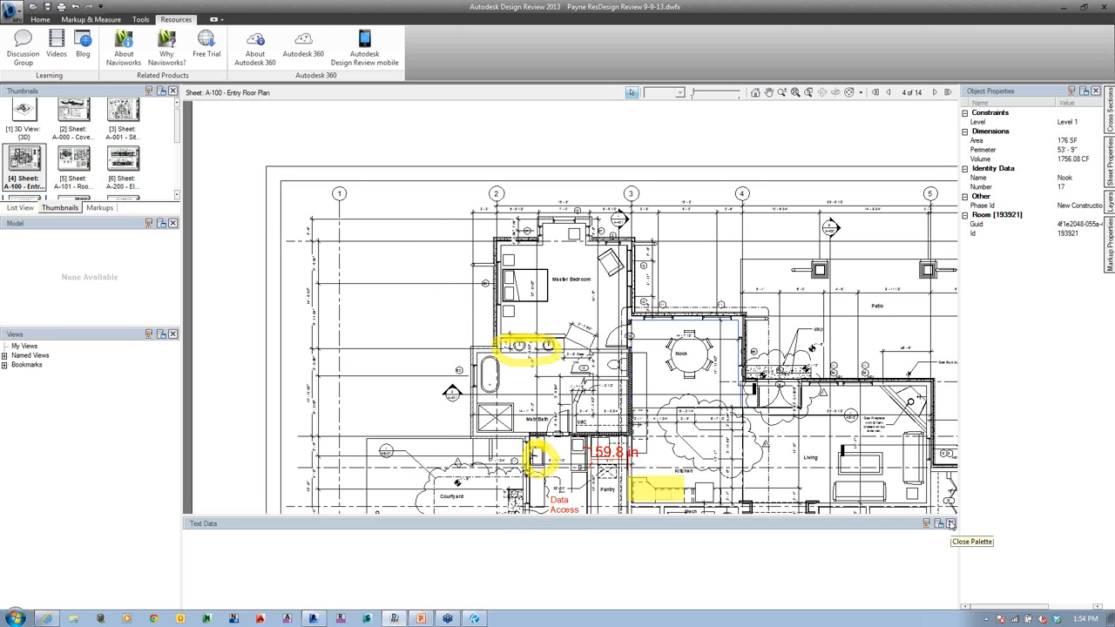
click(951, 524)
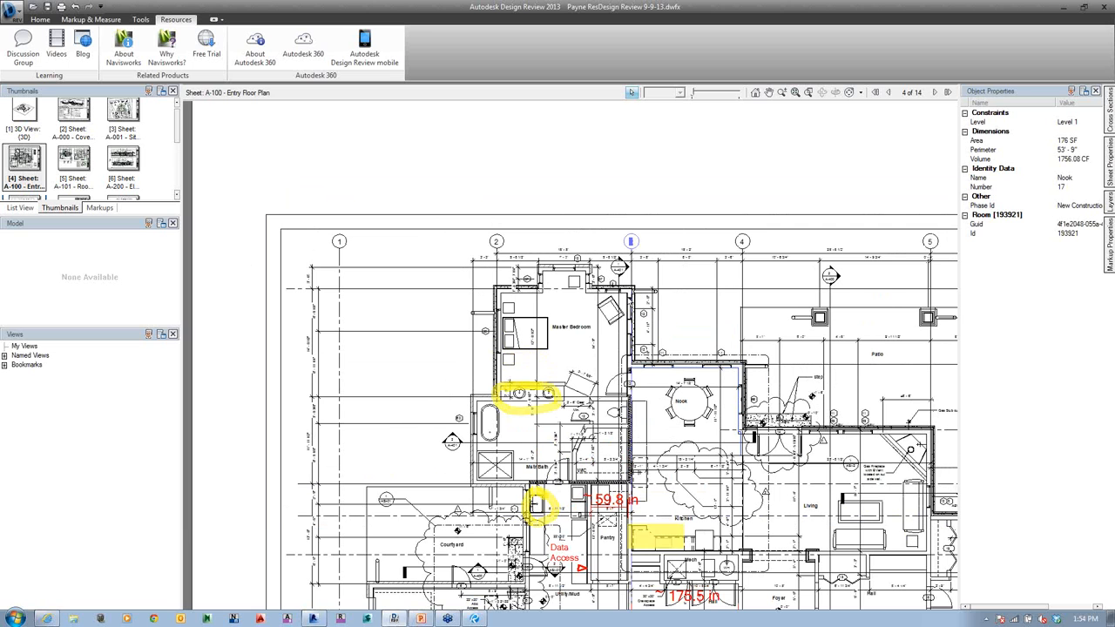
- Open the 3D view, enlarge the Model palette, and select the Double-Panel 2 family in the Doors category
click(34, 120)
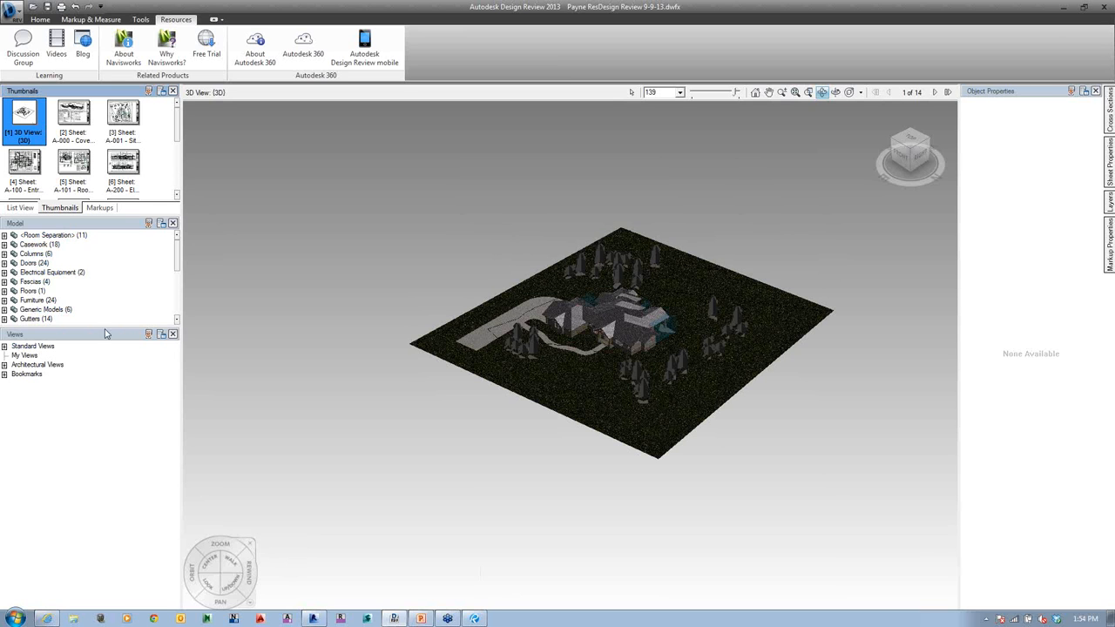
drag(111, 330, 112, 493)
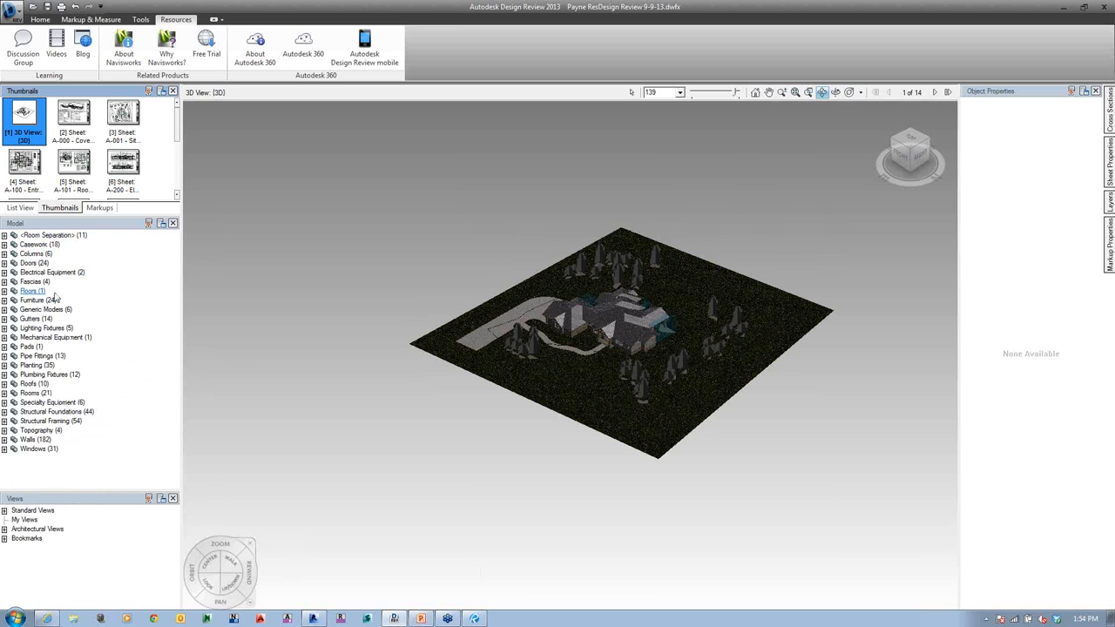
click(4, 263)
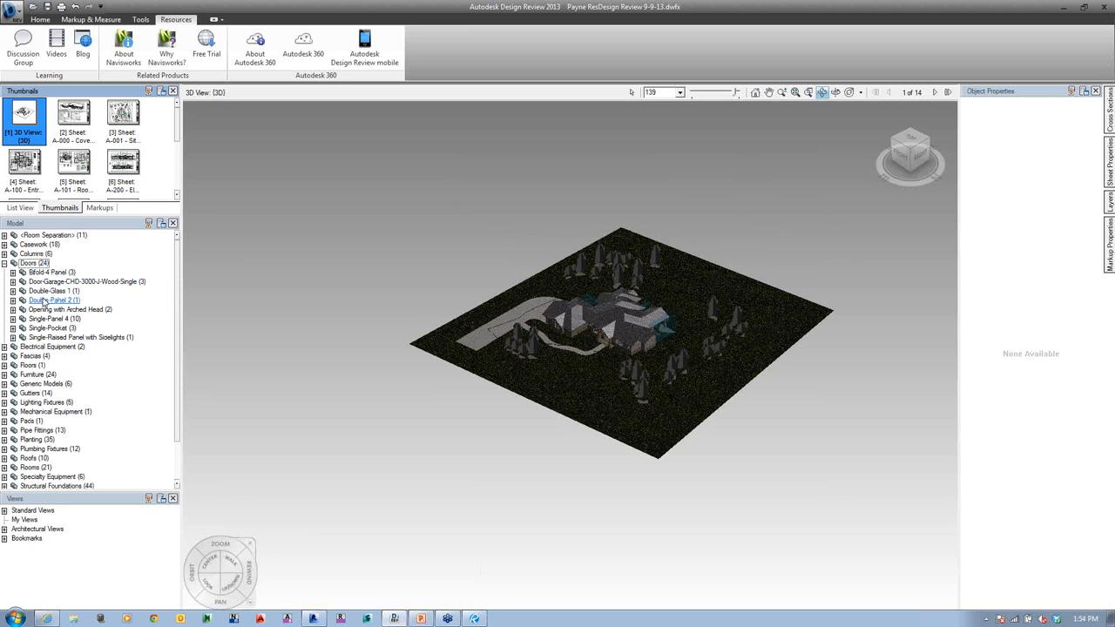
click(43, 300)
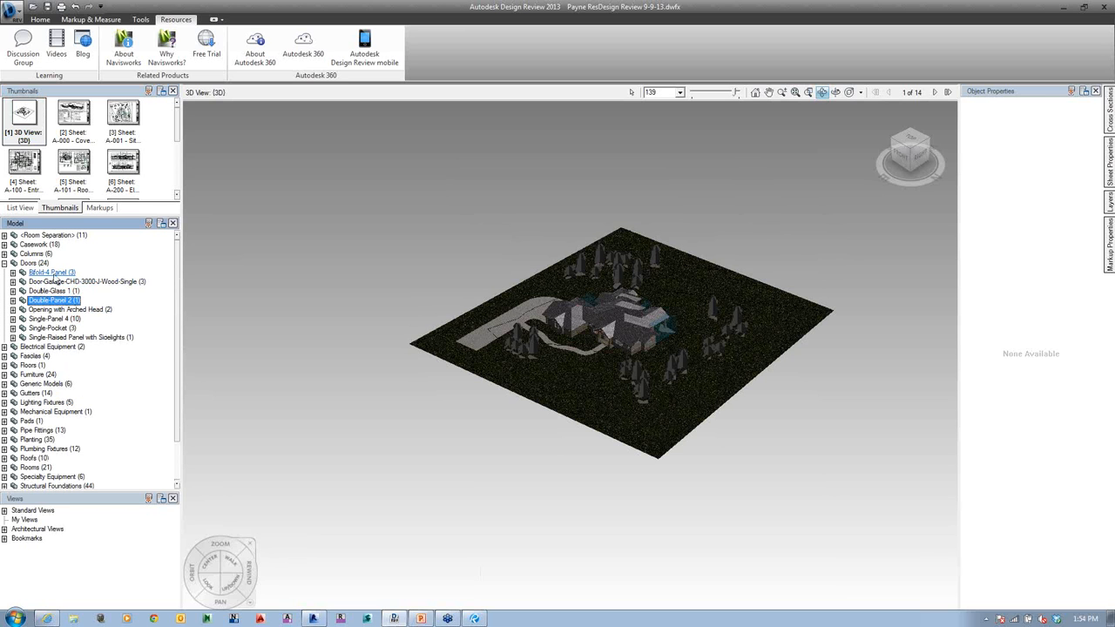
- Expand the Door-Garage-CHD-3000-J-Wood-Single family and its 96" x 96" type, and select the first garage door instance to inspect its properties
click(30, 263)
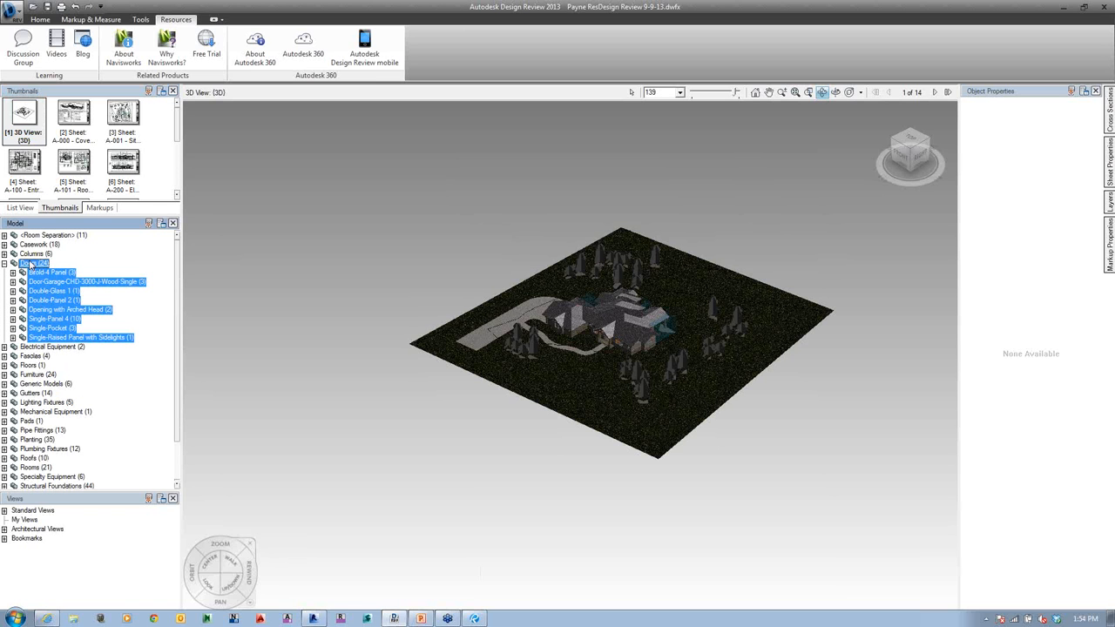
click(41, 283)
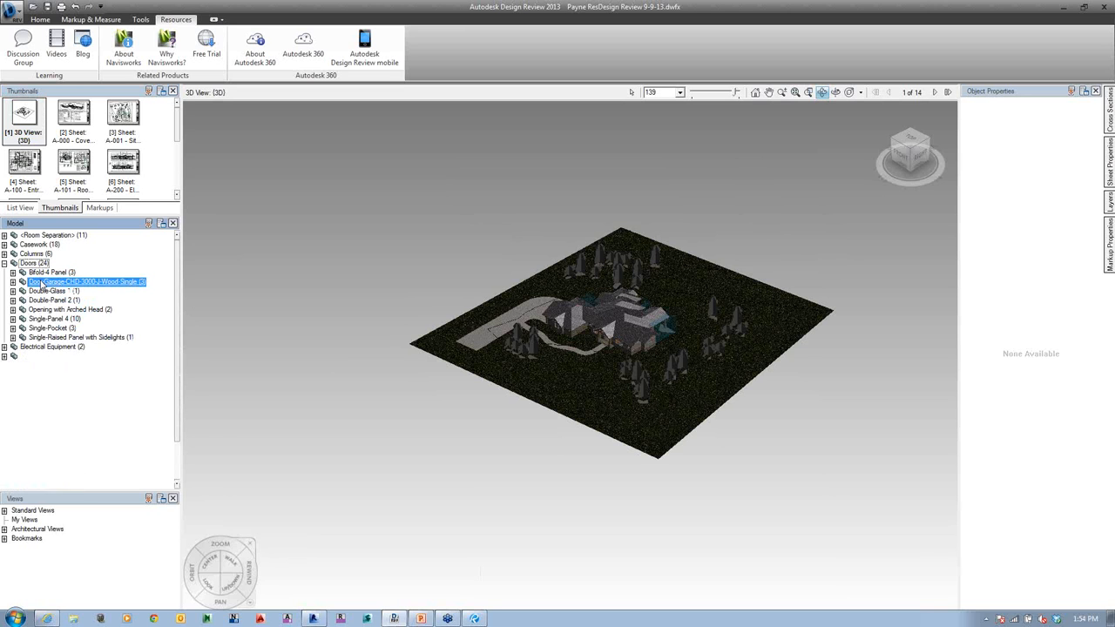
double_click(42, 284)
click(39, 293)
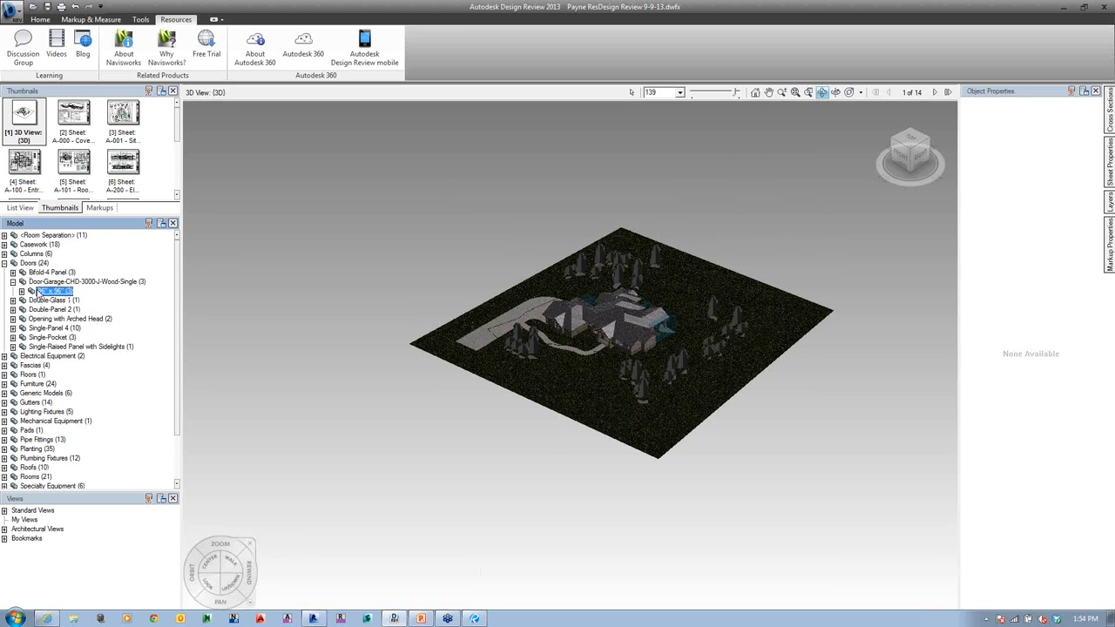
double_click(39, 293)
click(56, 300)
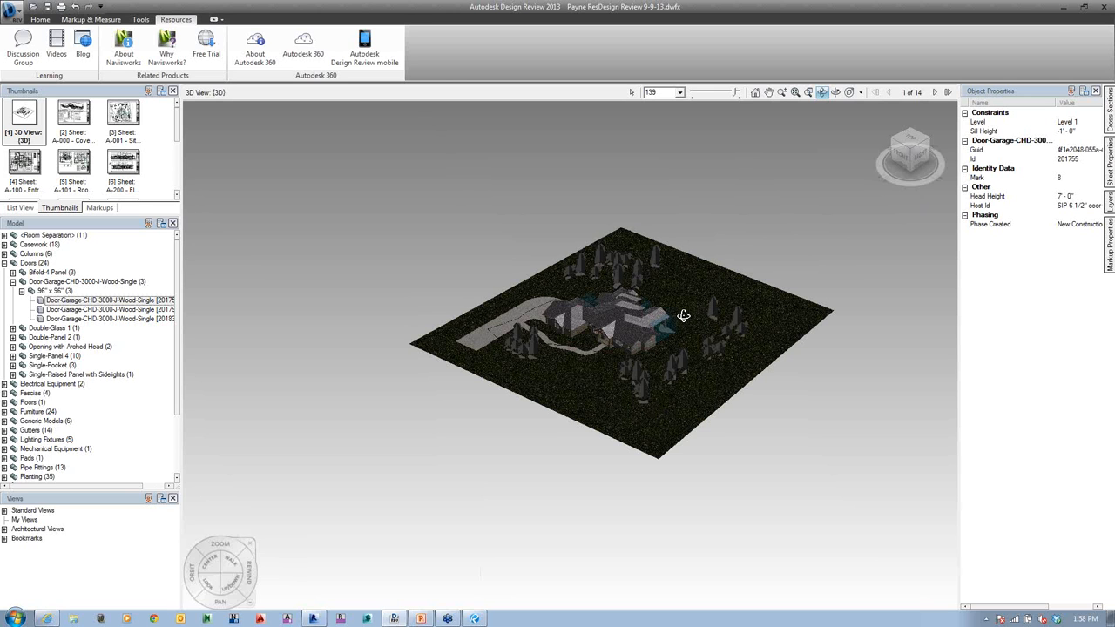
- Orbit the 3D model, view the selected garage door from the front-left corner above, and clear its selection
click(822, 93)
mouse_move(617, 360)
mouse_down()
mouse_move(555, 336)
mouse_move(558, 307)
mouse_move(631, 394)
mouse_move(667, 336)
mouse_move(660, 294)
mouse_move(625, 251)
mouse_move(564, 312)
mouse_move(583, 340)
mouse_move(601, 315)
mouse_move(623, 322)
mouse_move(710, 266)
mouse_up()
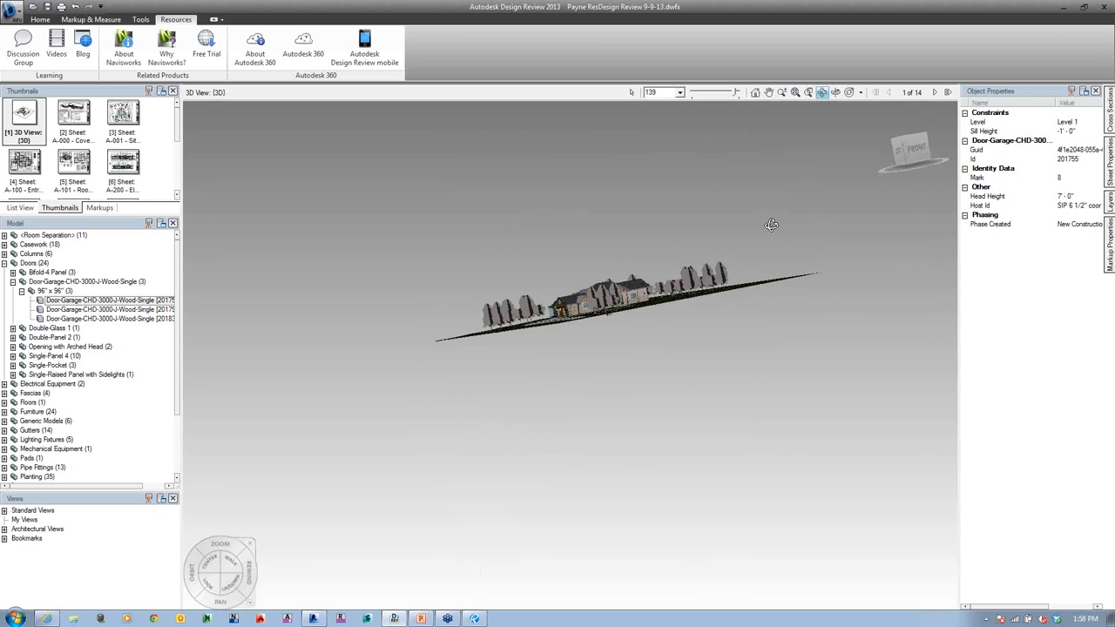
click(912, 156)
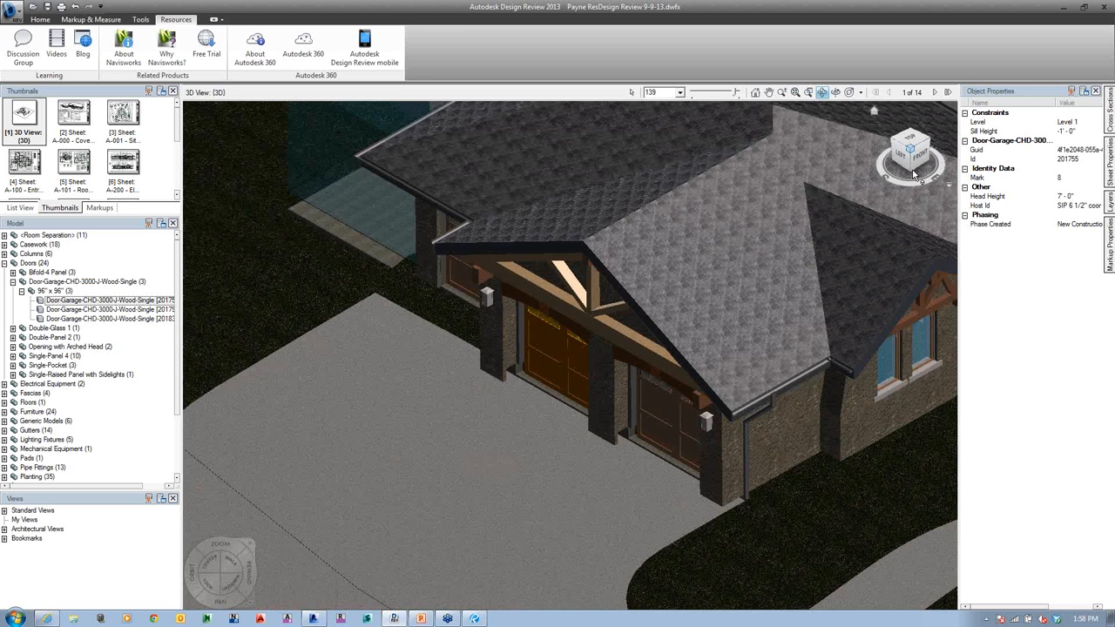
scroll(803, 315, down, 8)
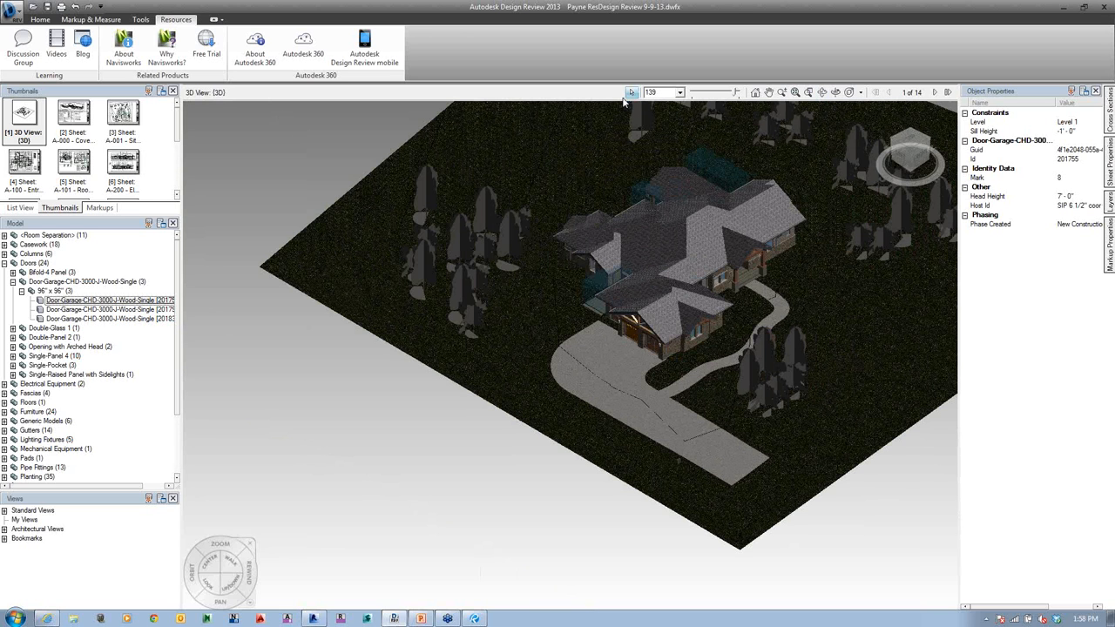
click(746, 148)
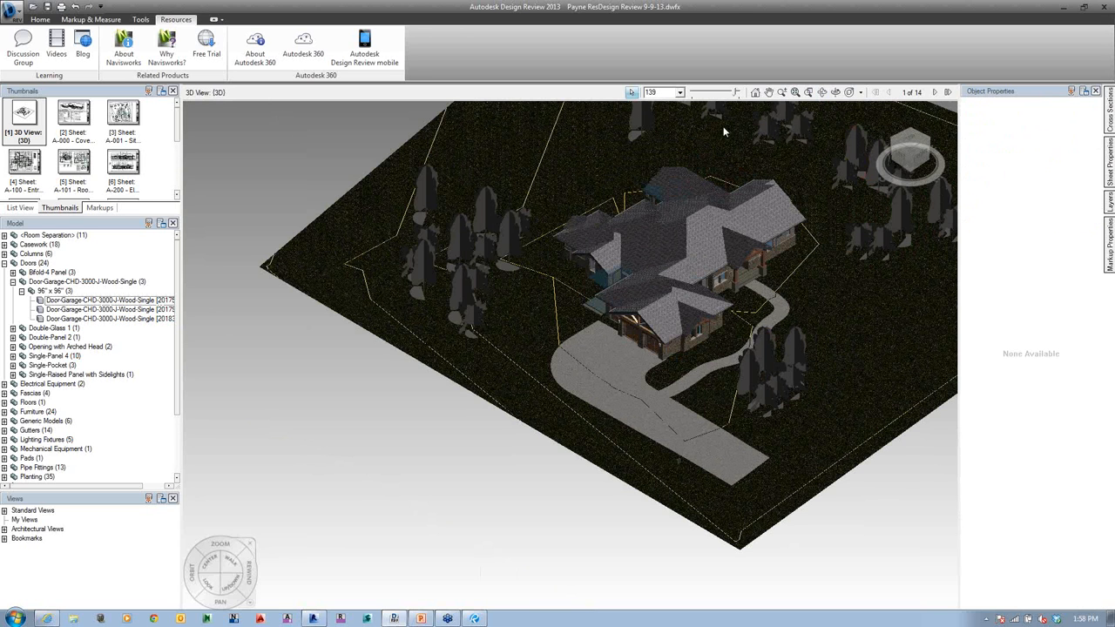
- Rotate the site model with the ViewCube and spin it around its vertical axis with the Turntable tool
click(911, 150)
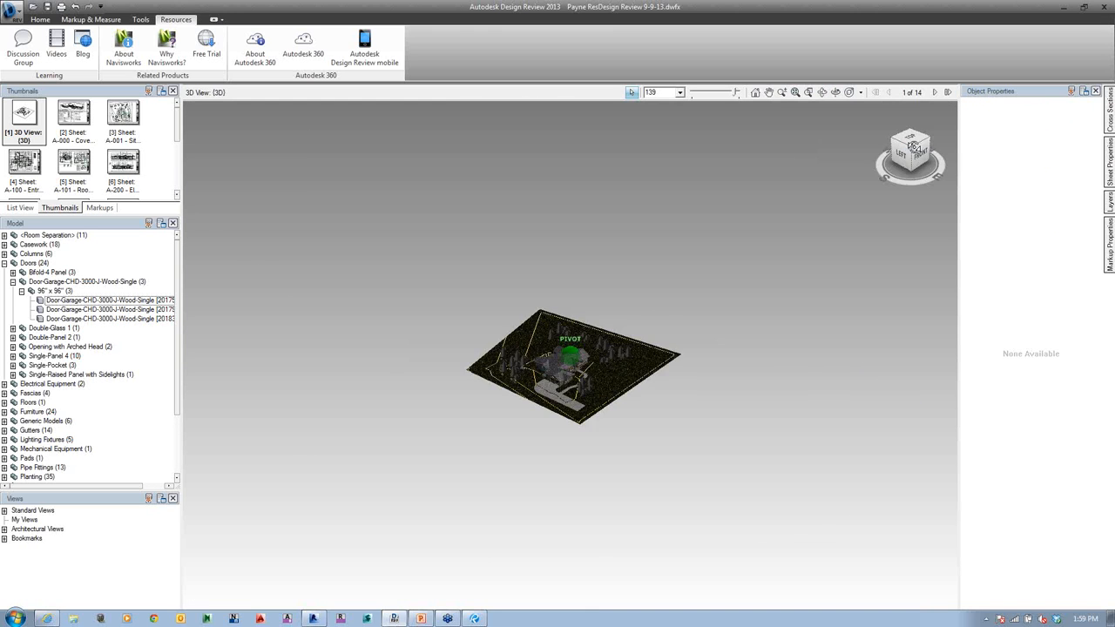
drag(814, 113, 845, 143)
mouse_move(887, 178)
mouse_down()
mouse_move(877, 167)
mouse_move(894, 183)
mouse_up()
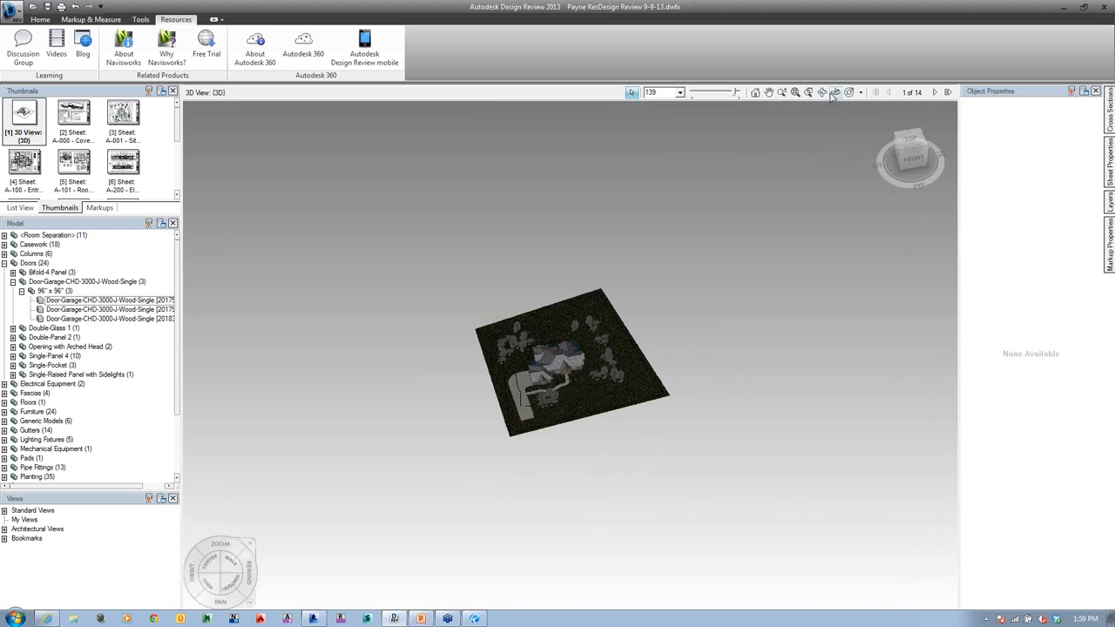
click(835, 92)
drag(576, 415, 658, 388)
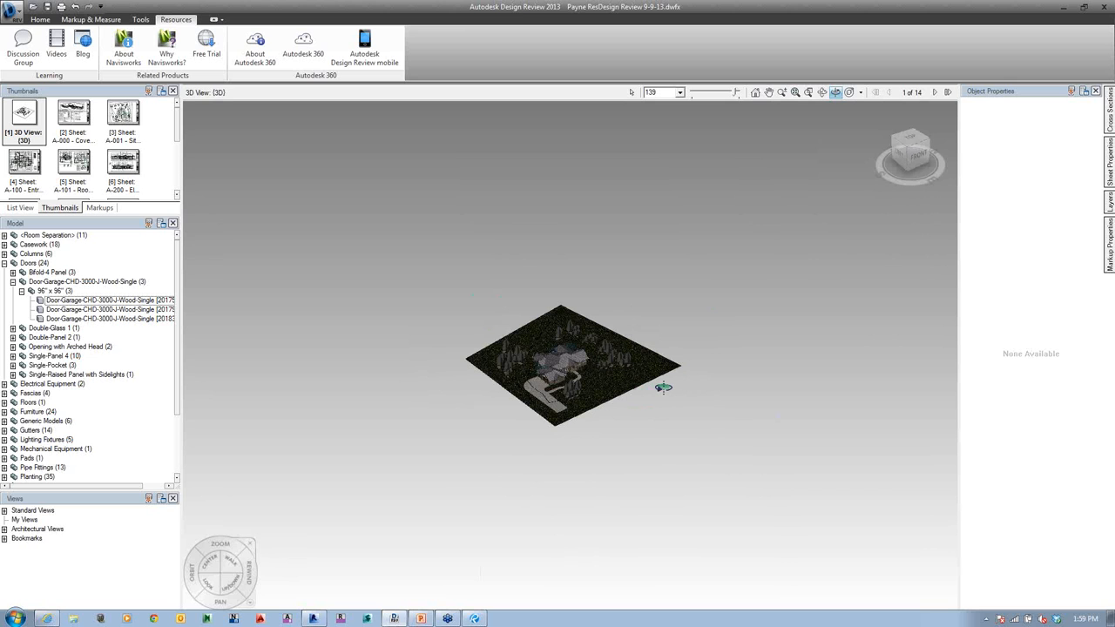
- Orbit the model to examine the underside of the site, and return to the home view
click(822, 91)
drag(593, 371, 635, 490)
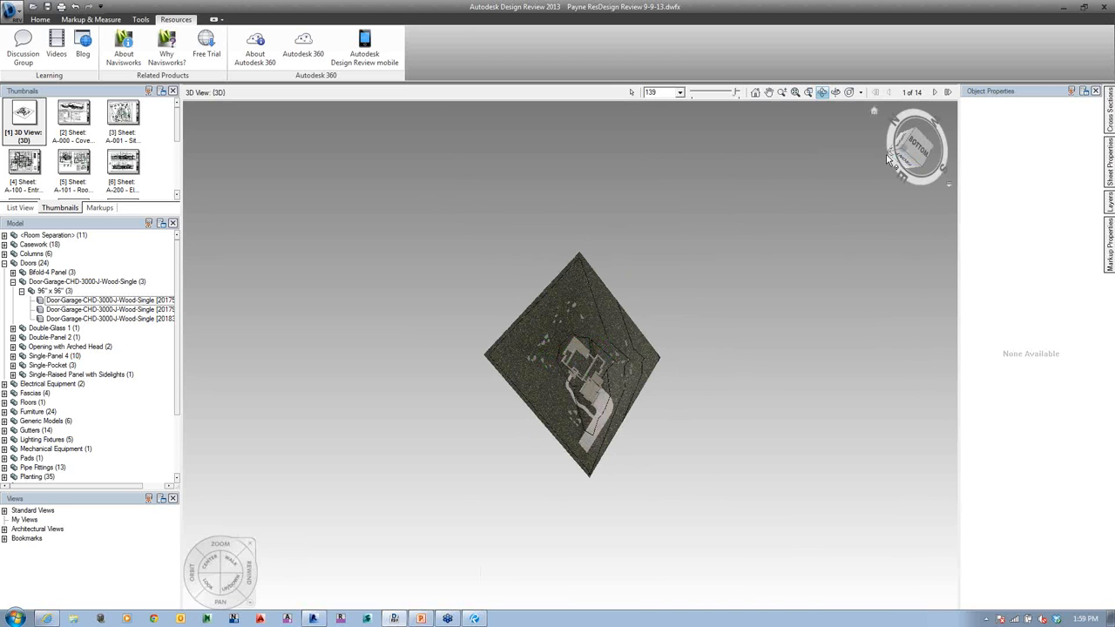
click(874, 111)
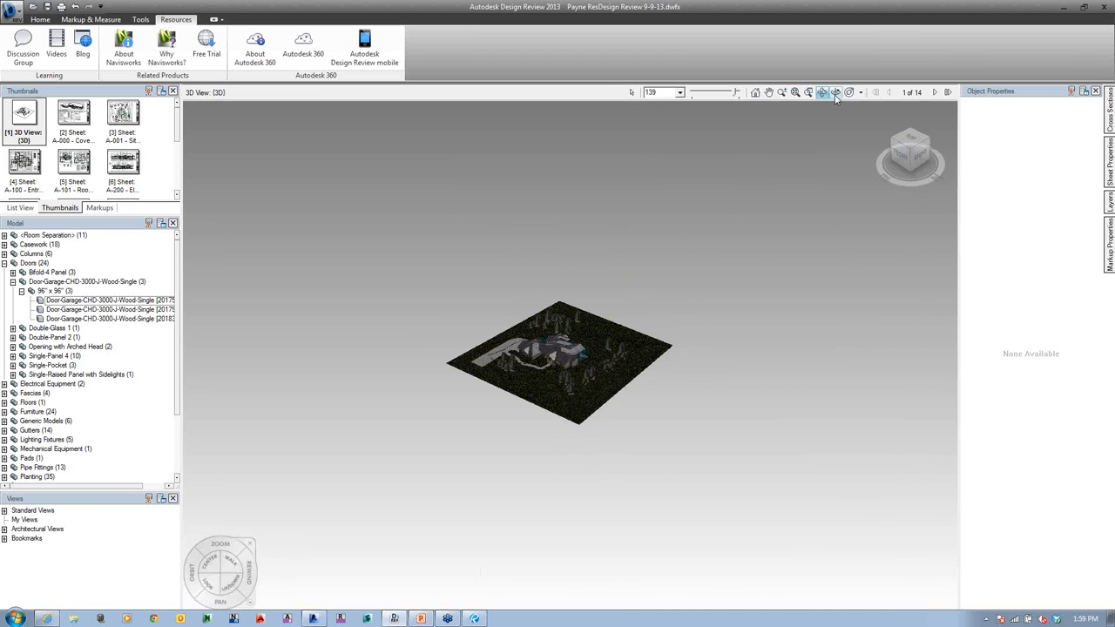
- Spin the model with the Turntable tool and examine the house from its patio side at several zoom levels
click(835, 92)
drag(675, 354, 582, 355)
scroll(582, 355, up, 4)
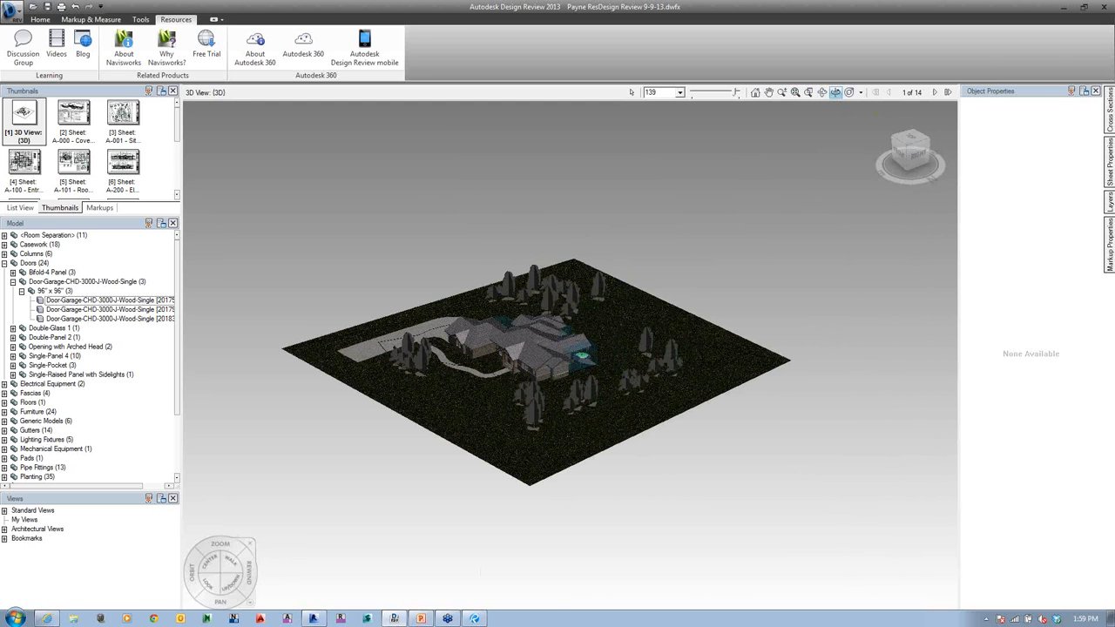
scroll(582, 356, up, 3)
scroll(582, 356, down, 4)
scroll(579, 357, up, 5)
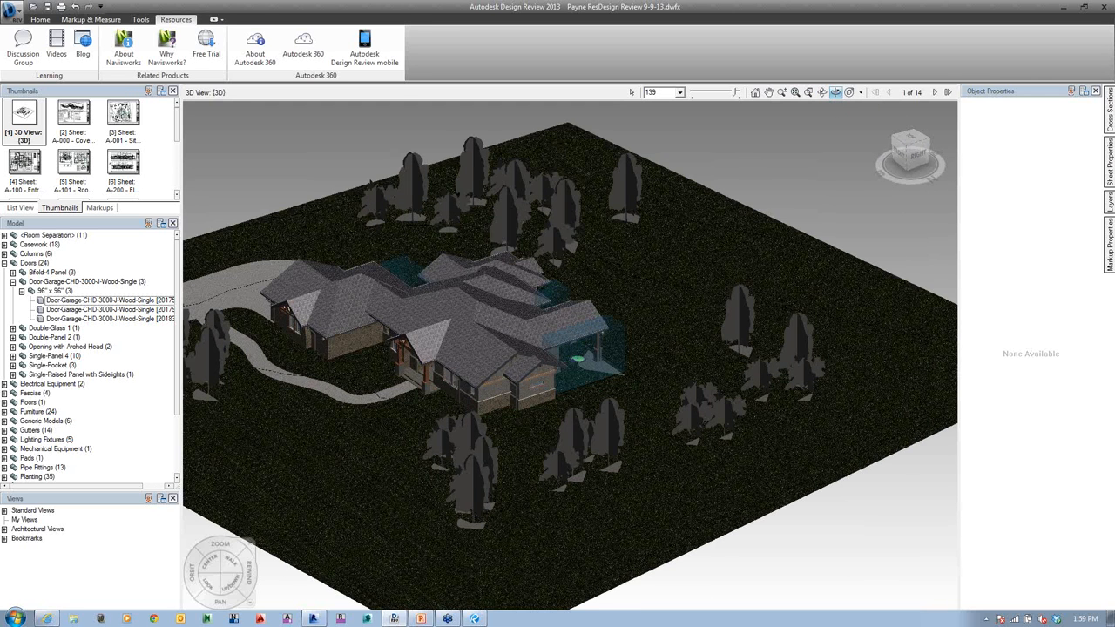
scroll(579, 357, down, 5)
scroll(554, 353, up, 3)
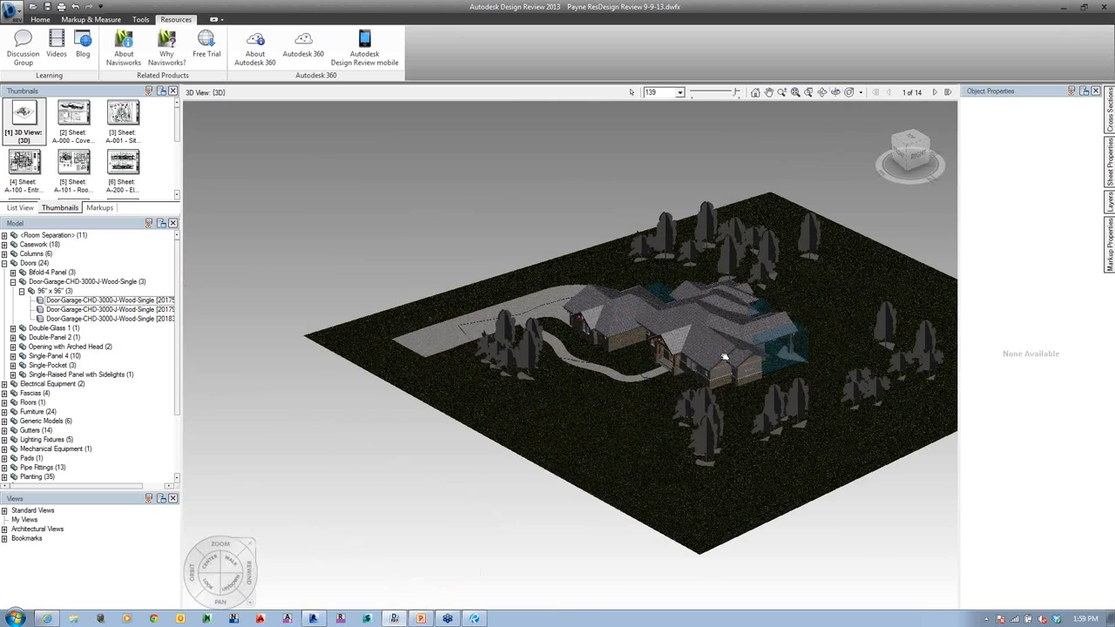
scroll(554, 354, up, 5)
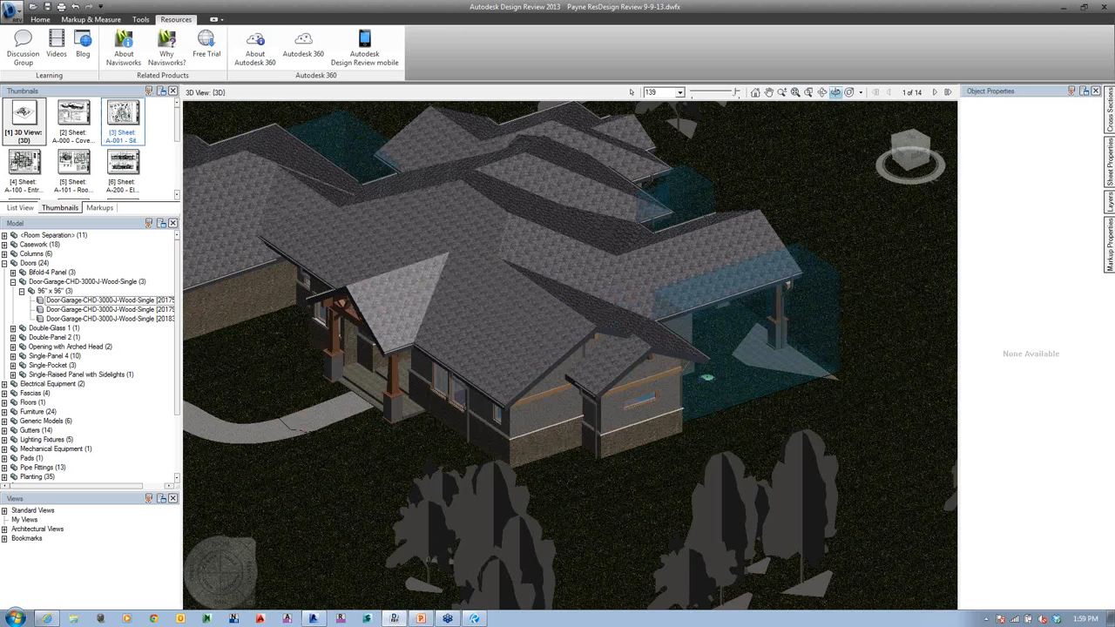
scroll(708, 377, down, 2)
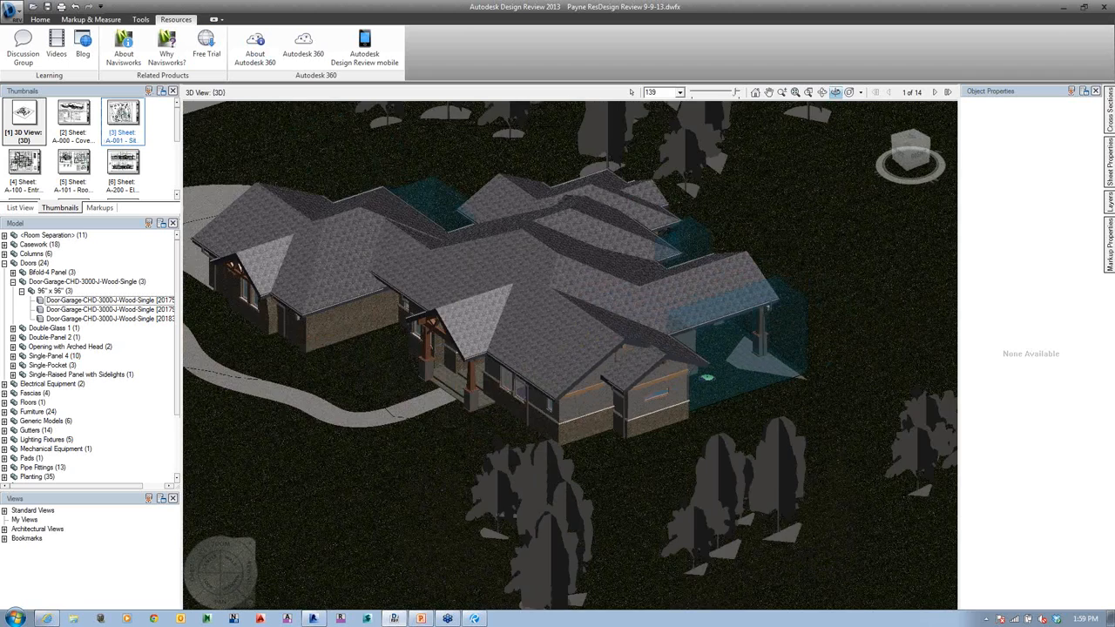
scroll(707, 378, down, 2)
- Inspect the properties of the Patio room volume, and hide all objects in the Rooms category
click(632, 91)
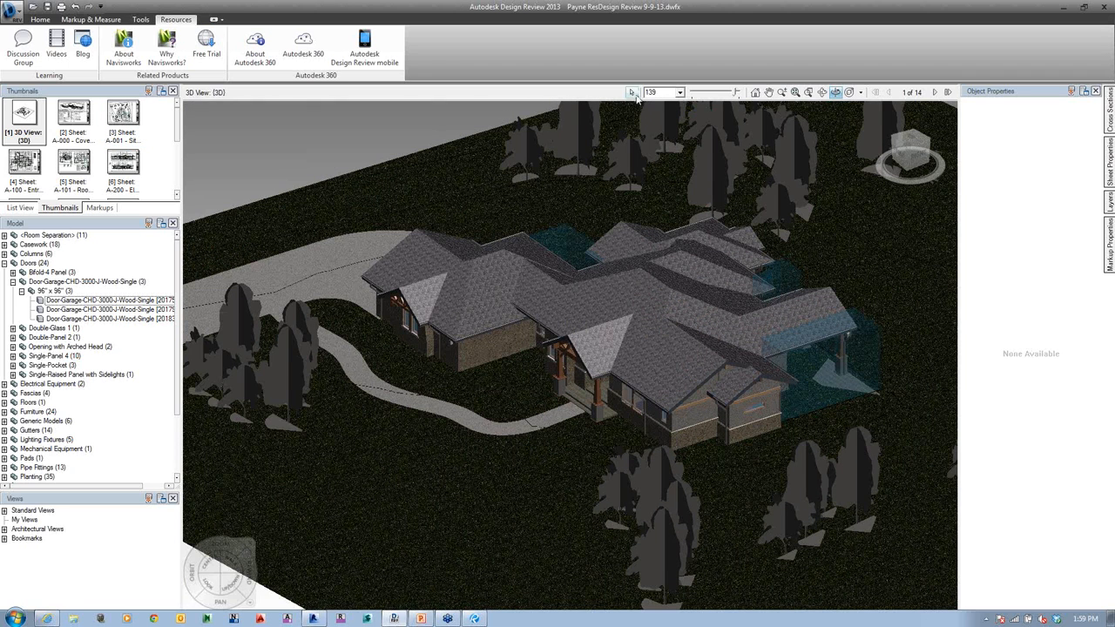
click(869, 329)
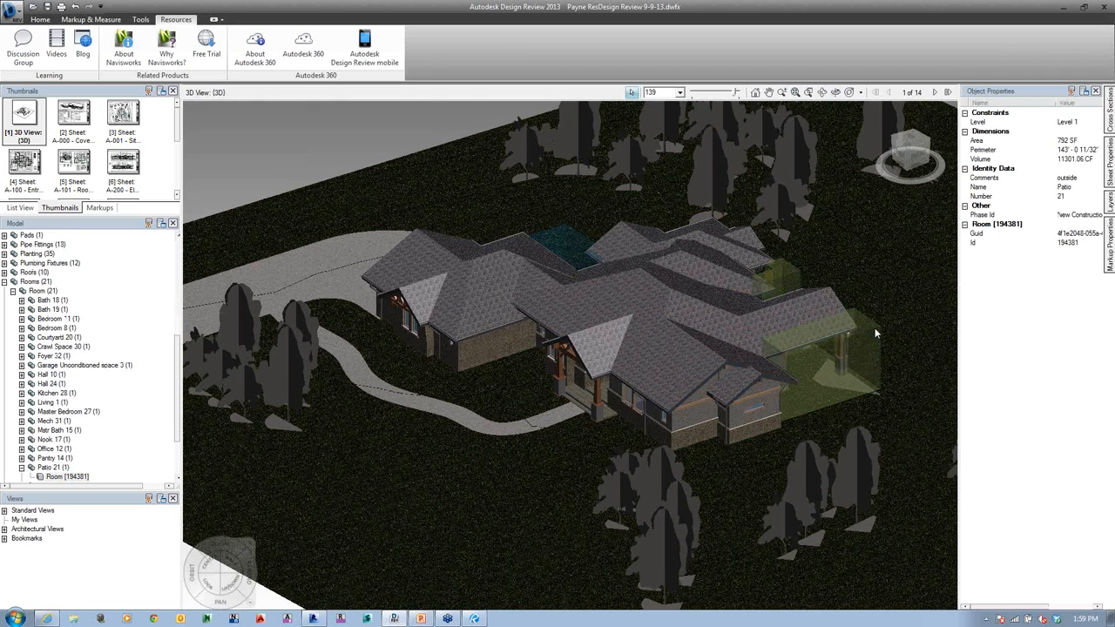
click(875, 328)
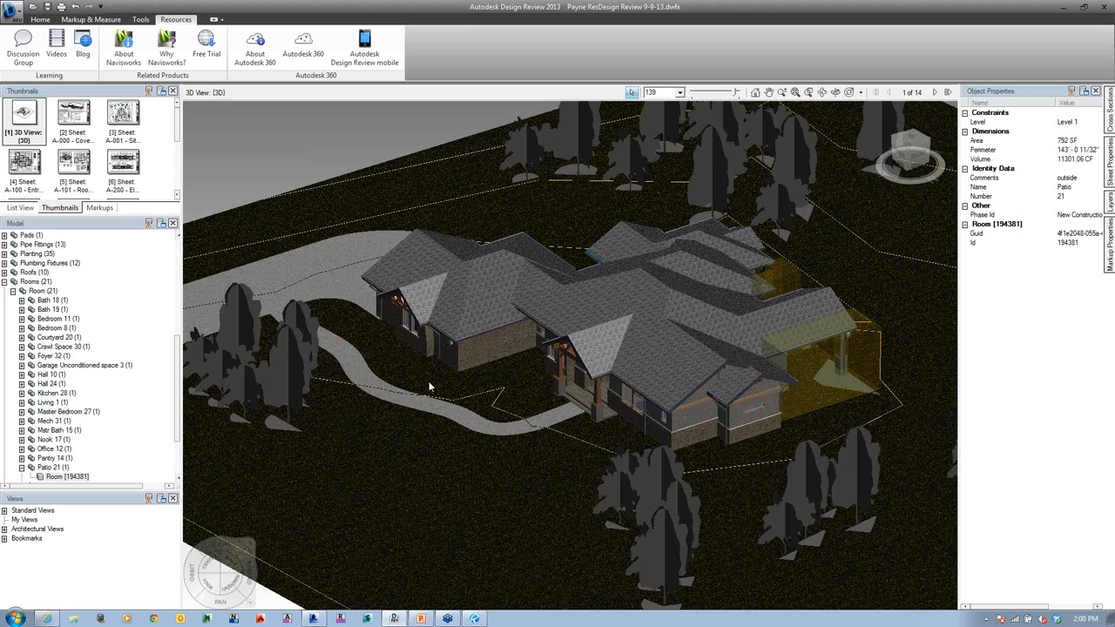
right_click(33, 283)
click(56, 294)
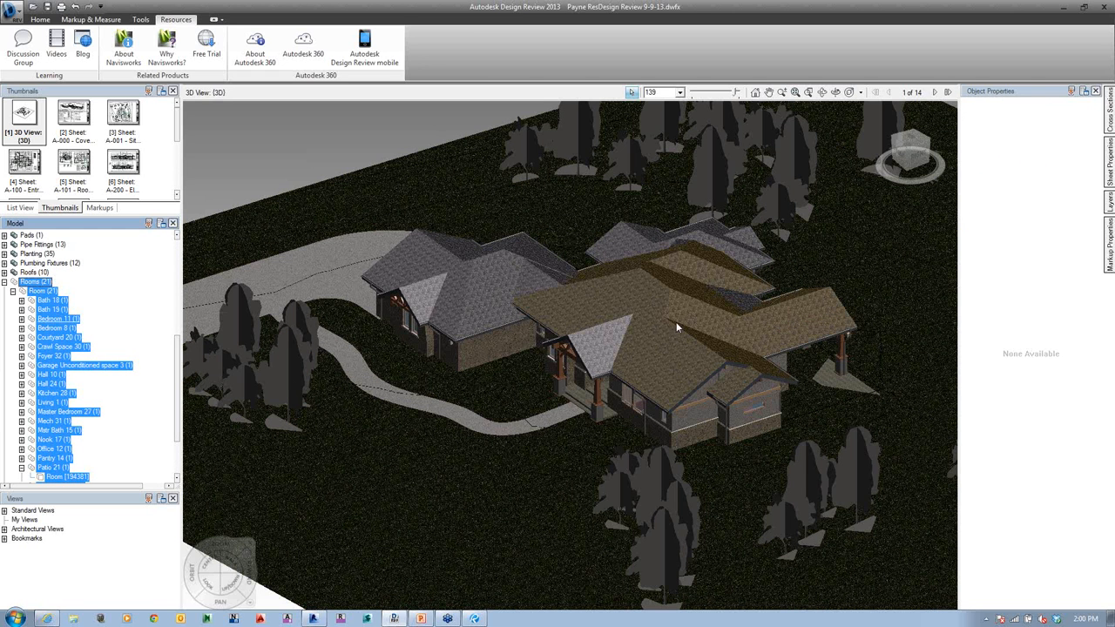
- Select the gable-end exterior wall and inspect the object properties of the main roof of the house
click(697, 421)
click(699, 419)
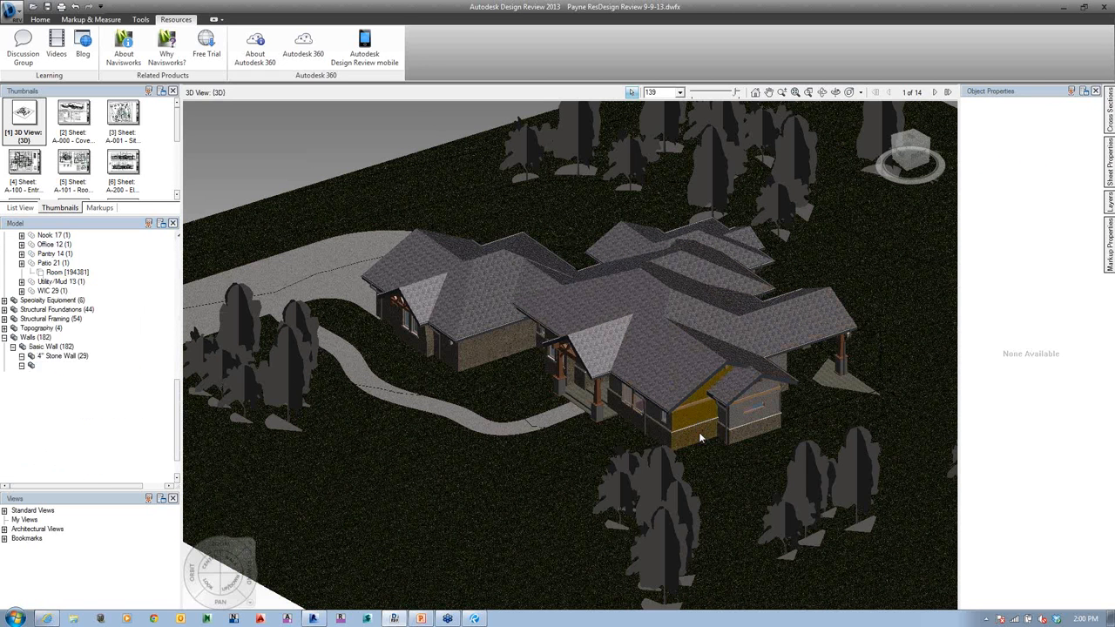
click(694, 384)
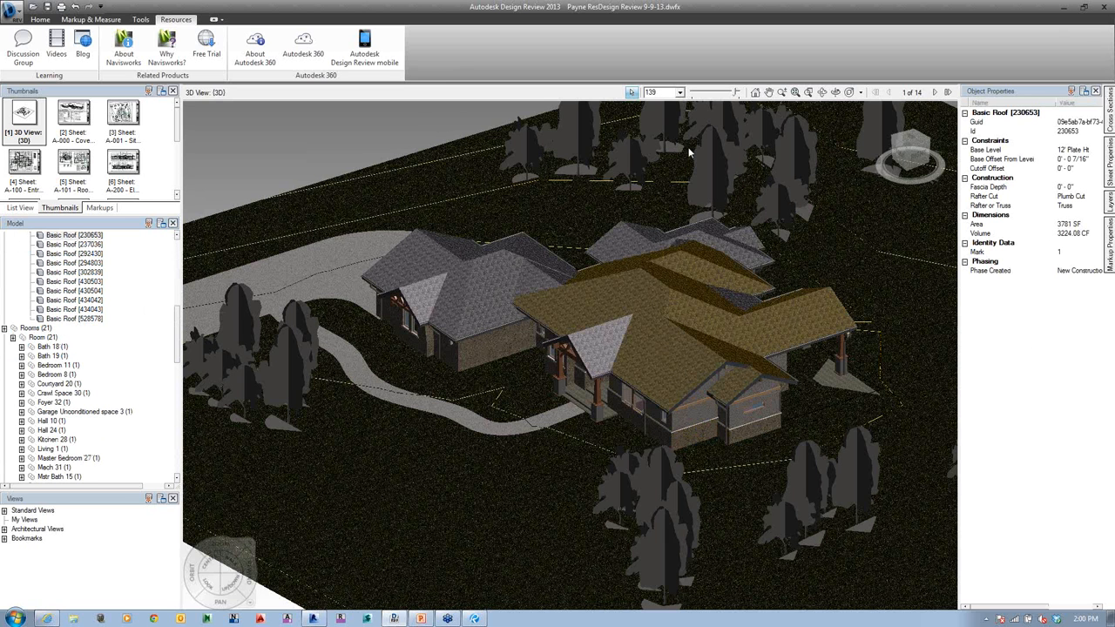
- Try the View Object and Mini Full Navigation wheels, and activate the Full Navigation Wheel
click(860, 92)
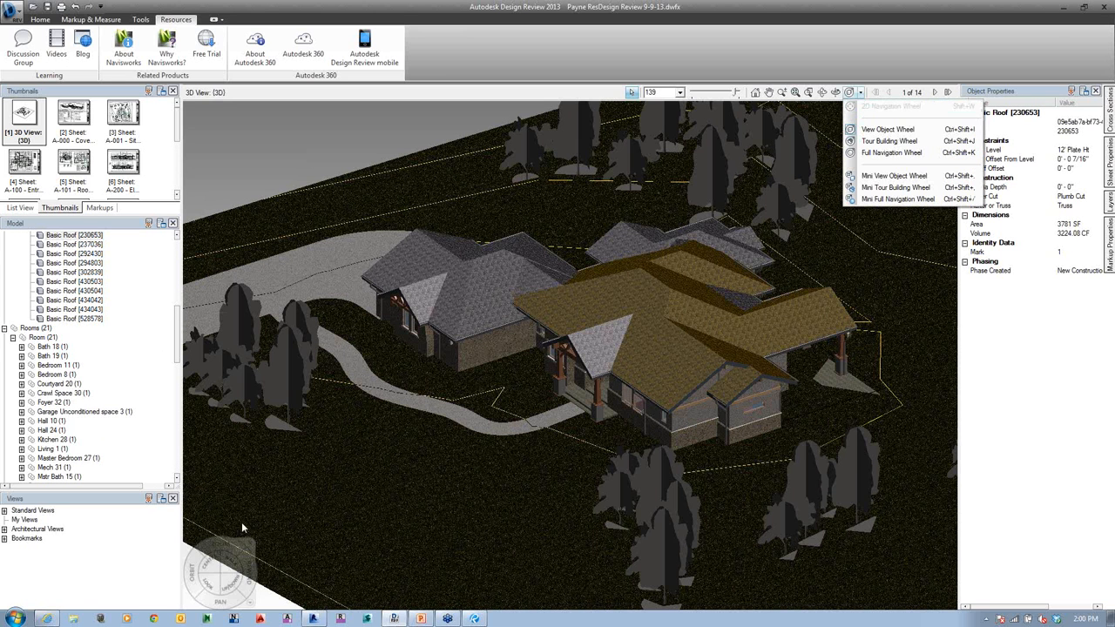
click(880, 130)
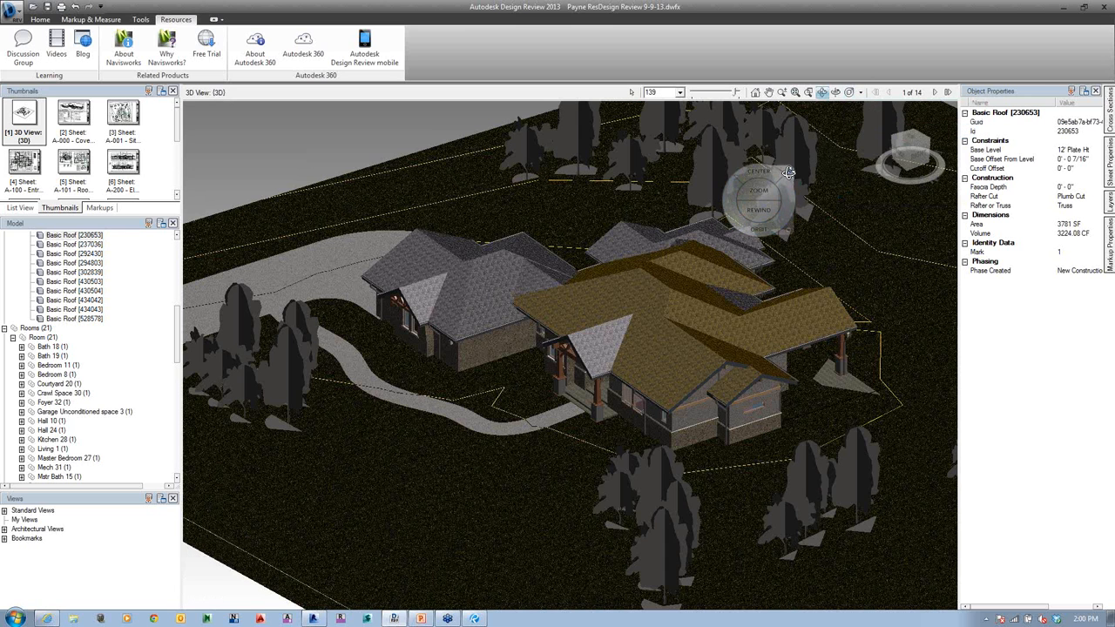
click(861, 92)
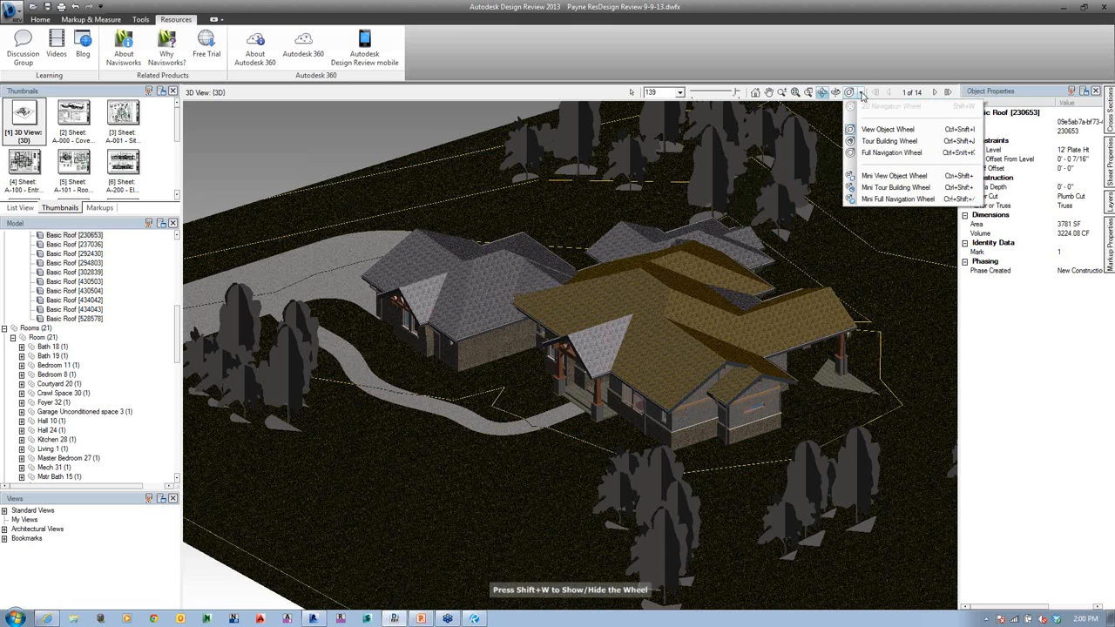
click(897, 199)
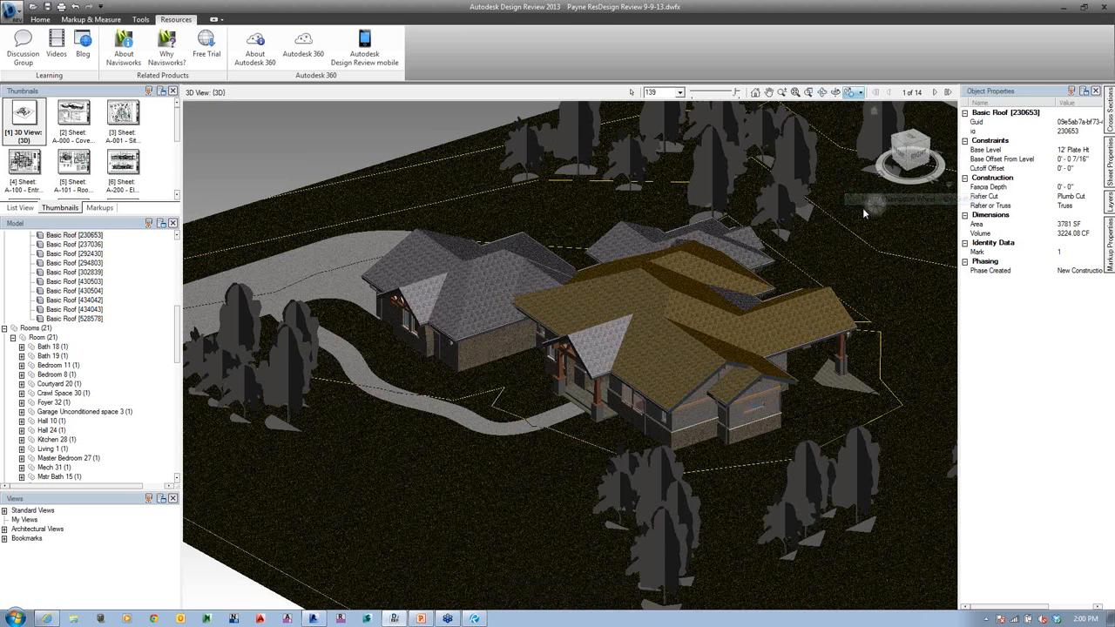
click(861, 93)
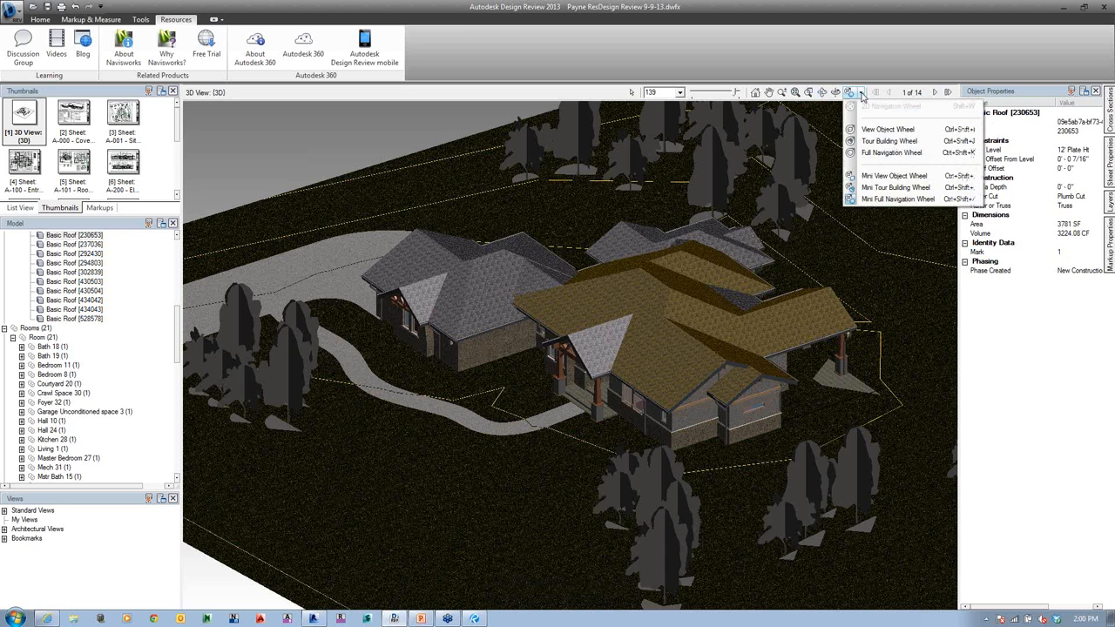
click(890, 152)
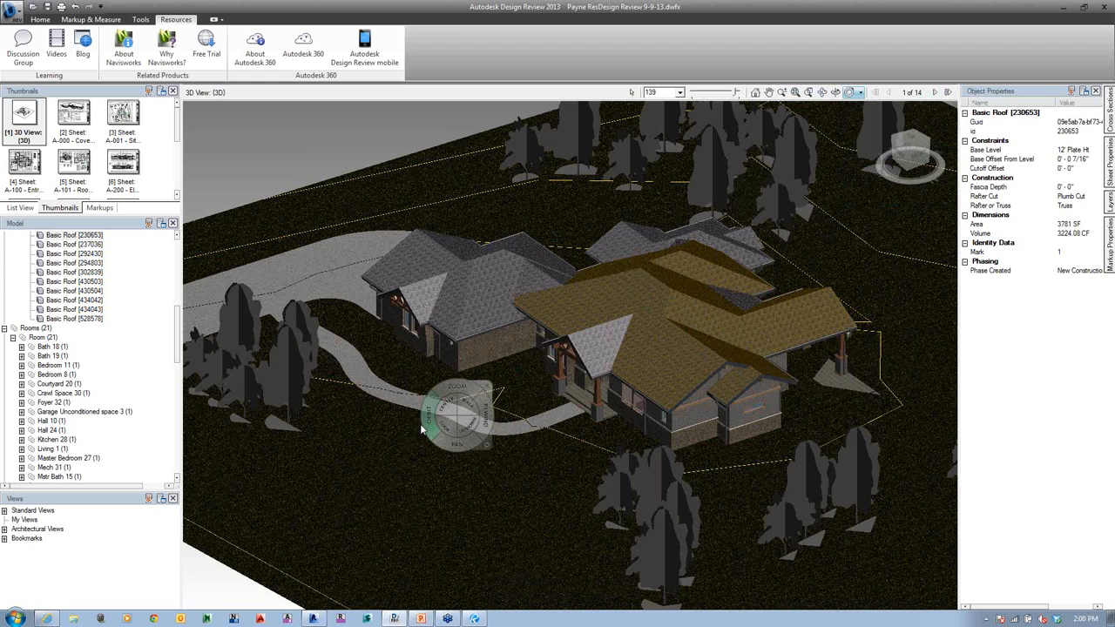
- Orbit the whole site model using the Full Navigation Wheel
scroll(422, 430, down, 6)
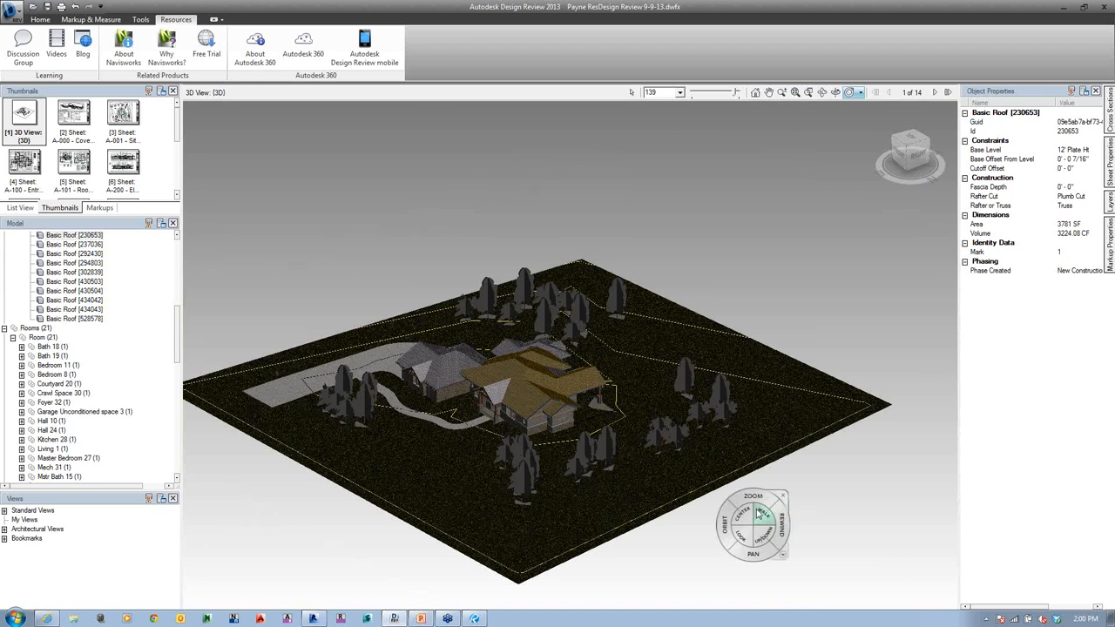
scroll(758, 497, up, 2)
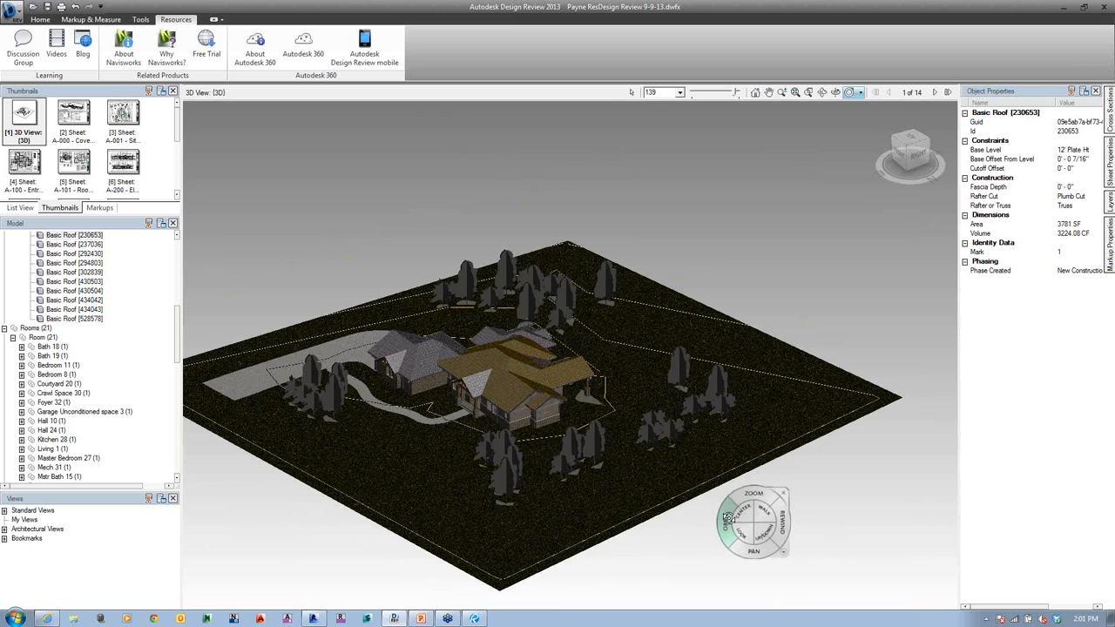
drag(727, 520, 535, 369)
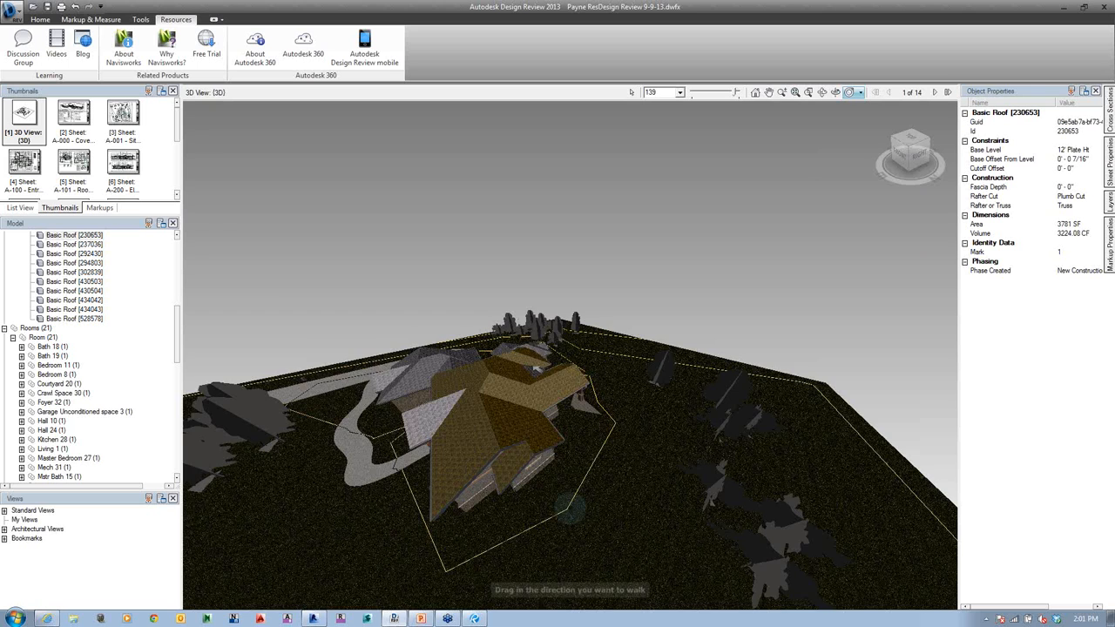
- Walk toward the house and look around from above its roof with the Full Navigation Wheel's Walk and Look tools
drag(395, 466, 567, 452)
key(Up)
key(Up)
key(Up)
key(Up)
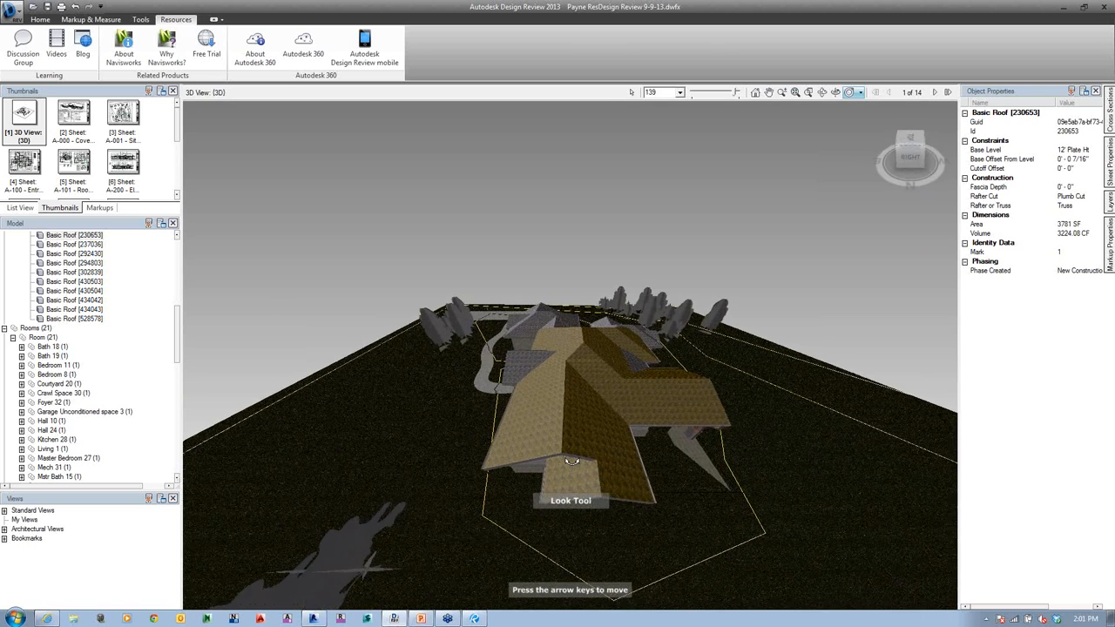
drag(571, 460, 584, 485)
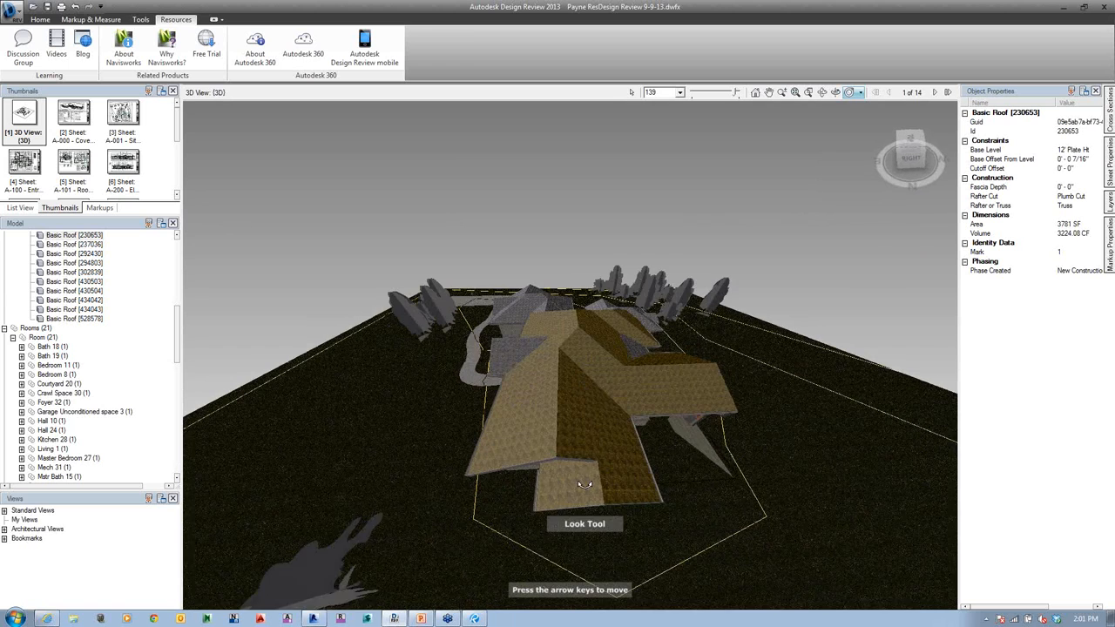
- Move forward over the main roof of the house using the Full Navigation Wheel's Look tool
key(Up)
key(Up)
key(Up)
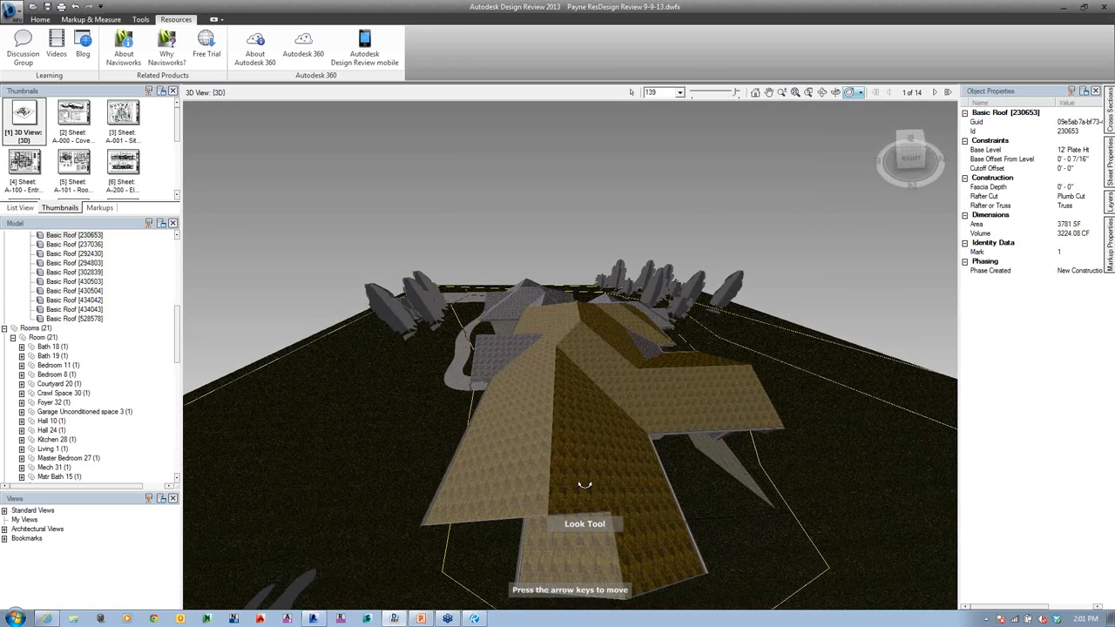
key(Up)
key(Up)
key(Up)
key(Up)
- Move into the house interior with the Look tool and look around the dining and living areas
drag(584, 485, 840, 320)
key(Up)
key(Up)
key(Up)
key(Up)
key(Up)
key(Up)
key(Up)
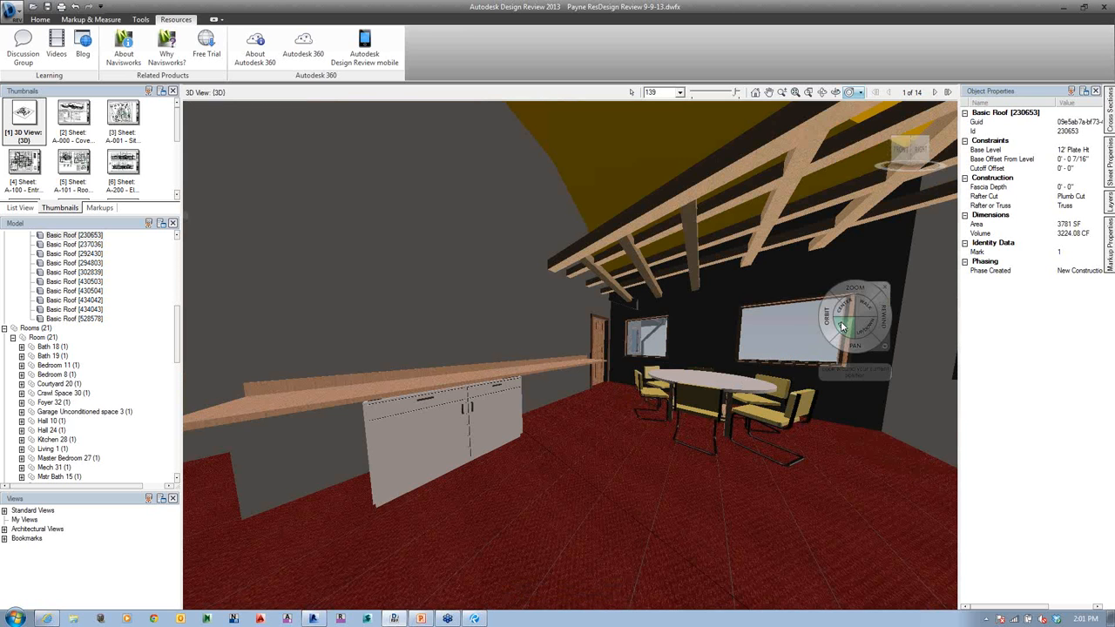
drag(841, 322, 647, 269)
drag(270, 313, 346, 333)
- Inspect the object properties of the living-room fireplace and the dresser by selecting them inside the house
click(631, 91)
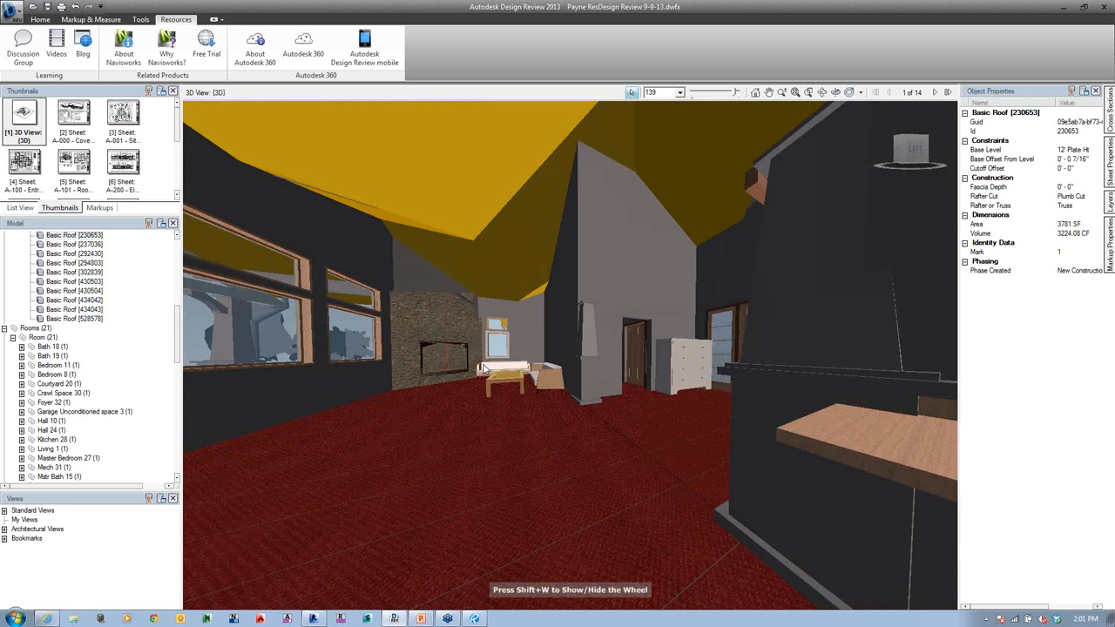
click(452, 357)
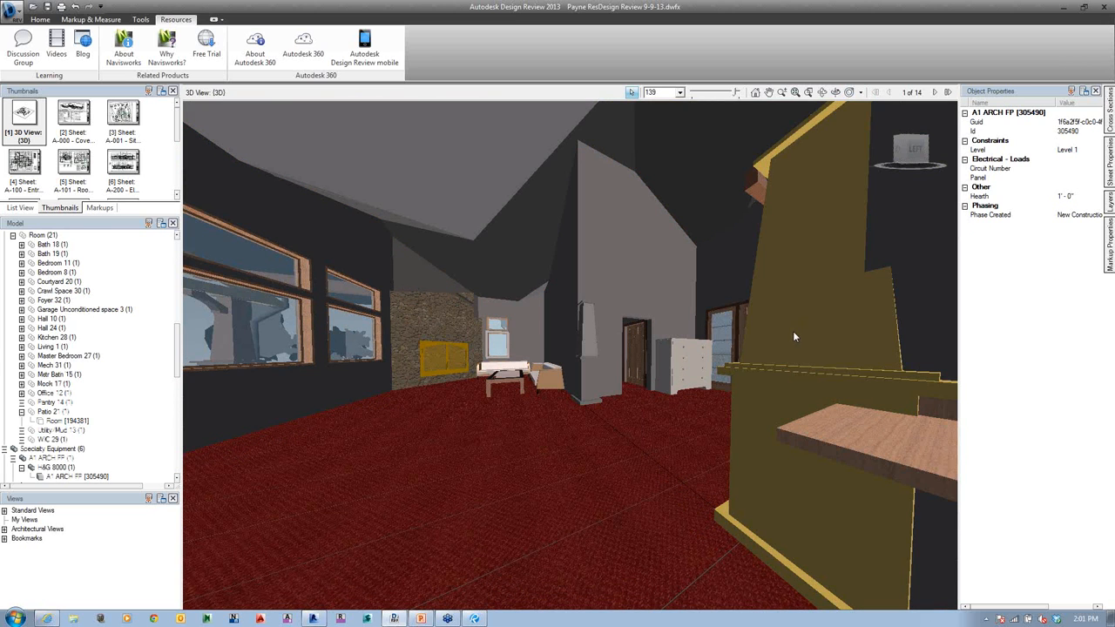
click(793, 331)
scroll(694, 367, down, 4)
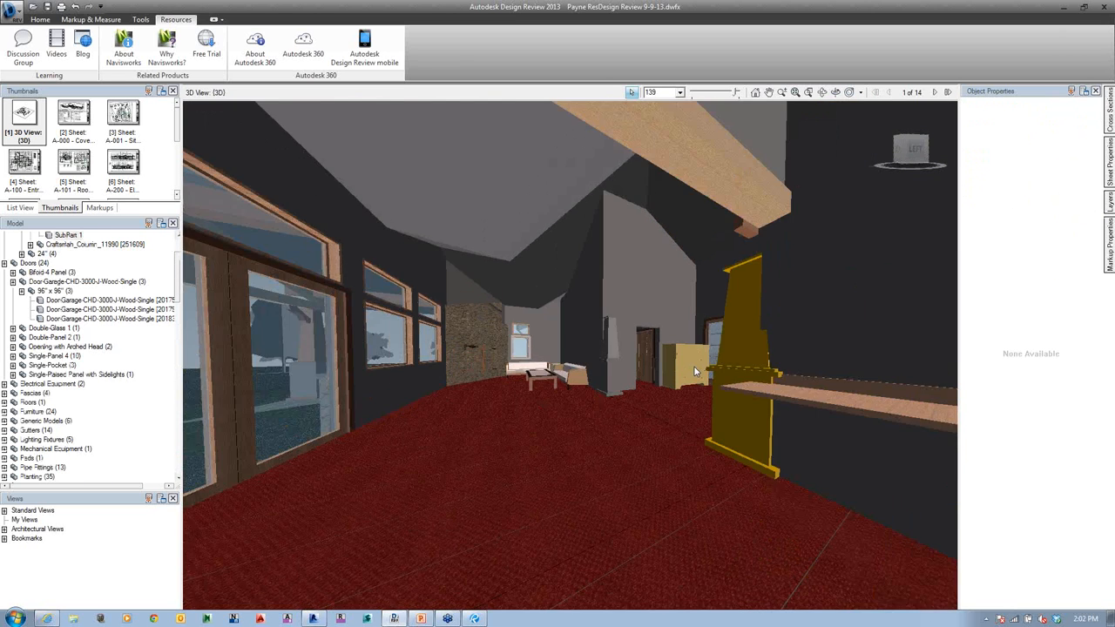
scroll(694, 366, up, 5)
click(695, 361)
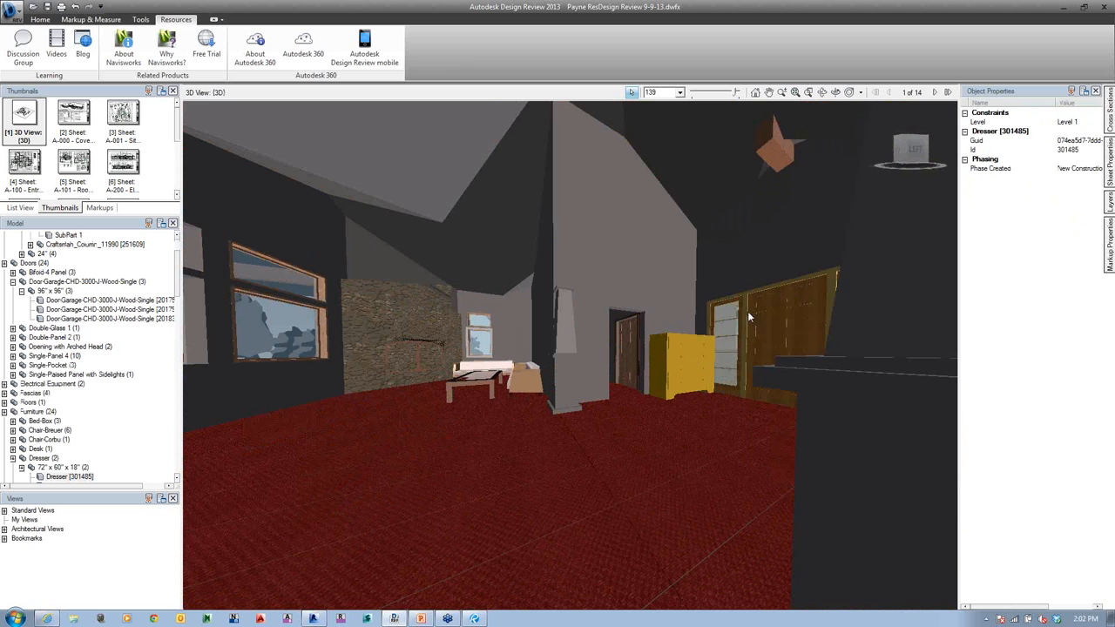
scroll(581, 355, down, 2)
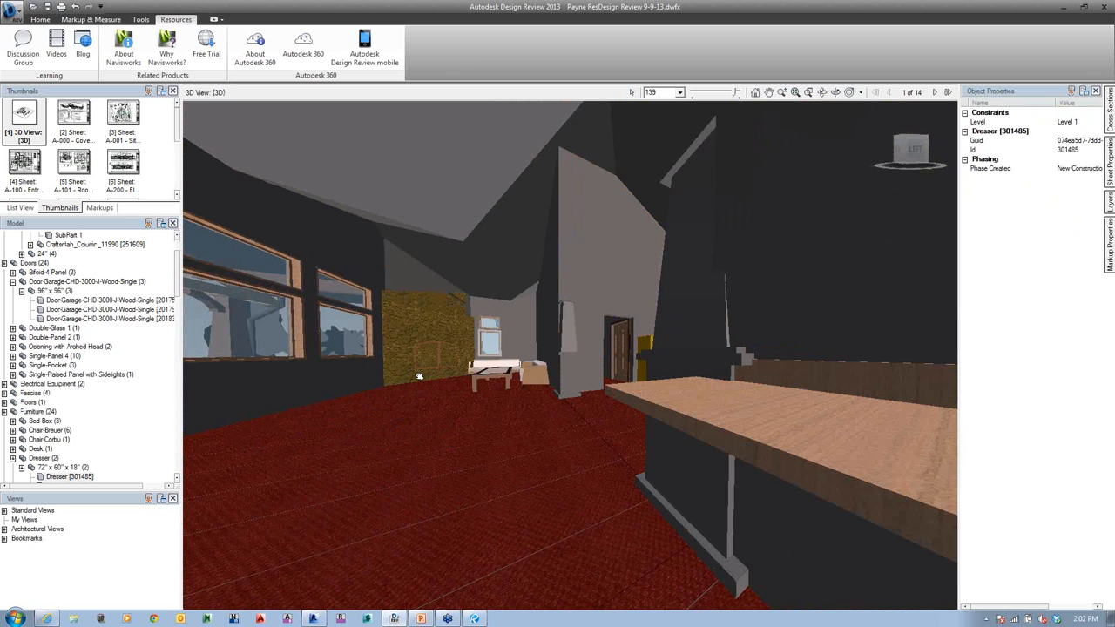
scroll(419, 377, down, 3)
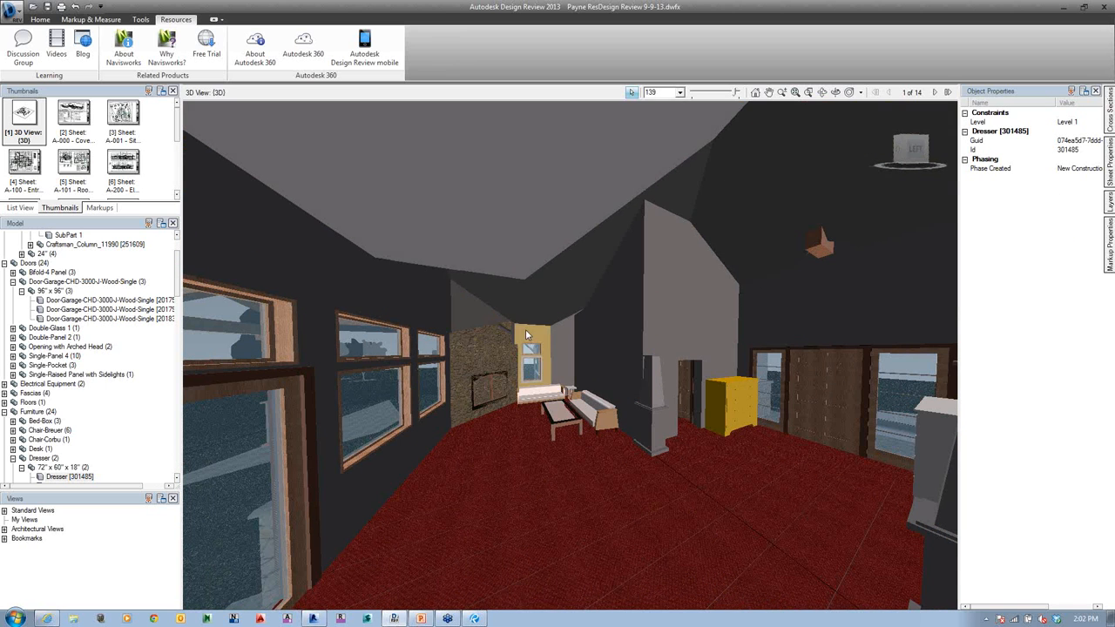
- Switch to a corner view of the whole site from above and select the roof beside the driveway
click(903, 142)
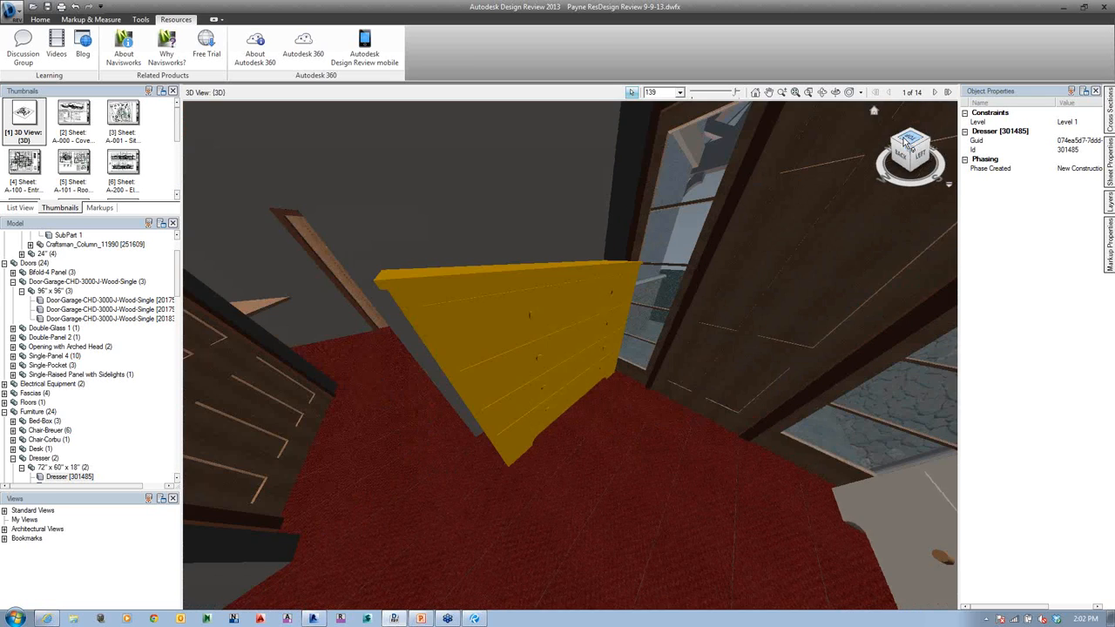
scroll(599, 338, down, 8)
scroll(590, 364, up, 5)
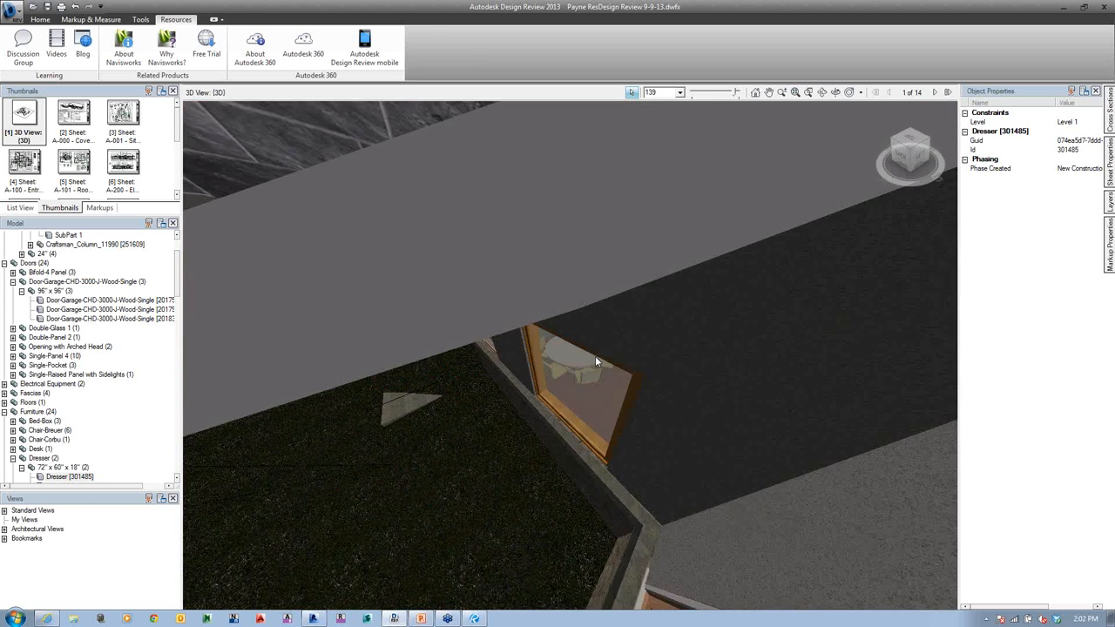
scroll(595, 356, down, 5)
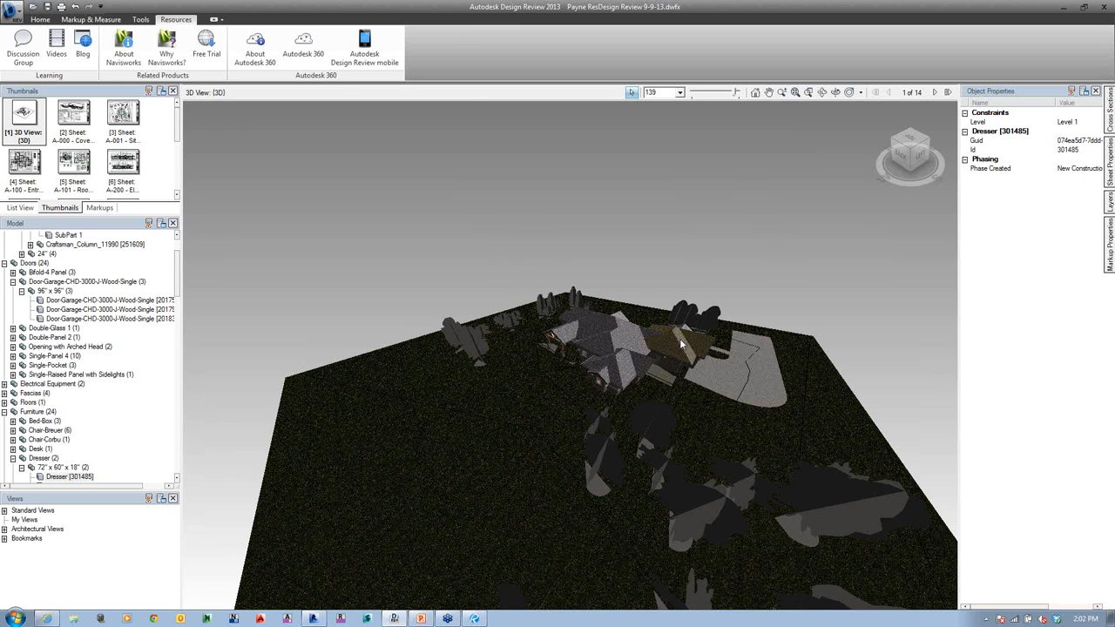
click(632, 340)
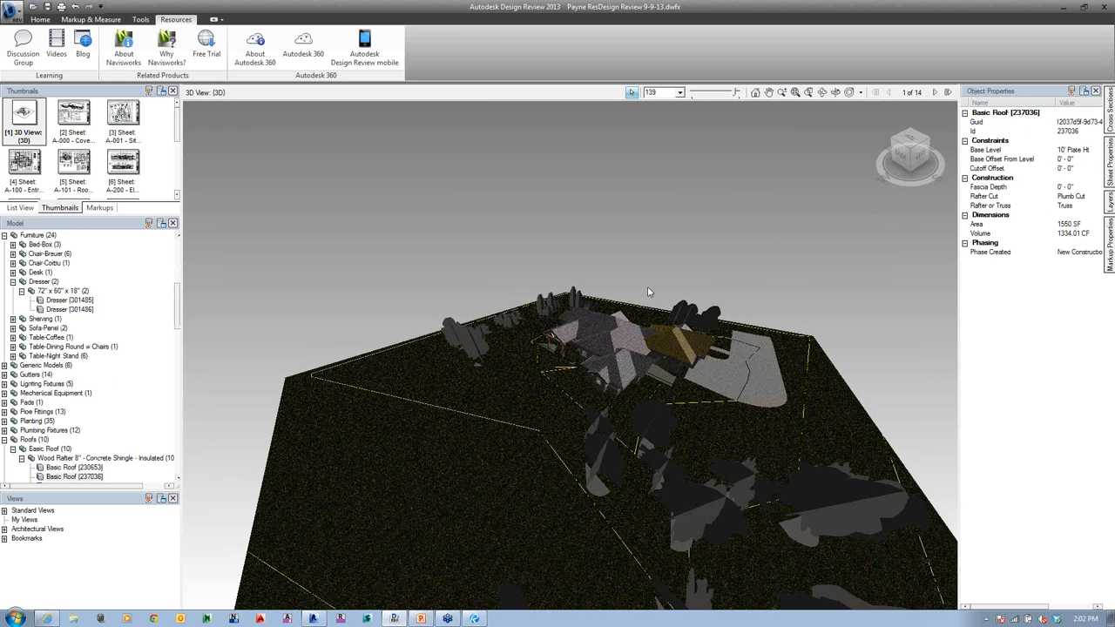
- Select the main roof and lift it vertically off the house with Move & Rotate to expose the rooms below
click(81, 20)
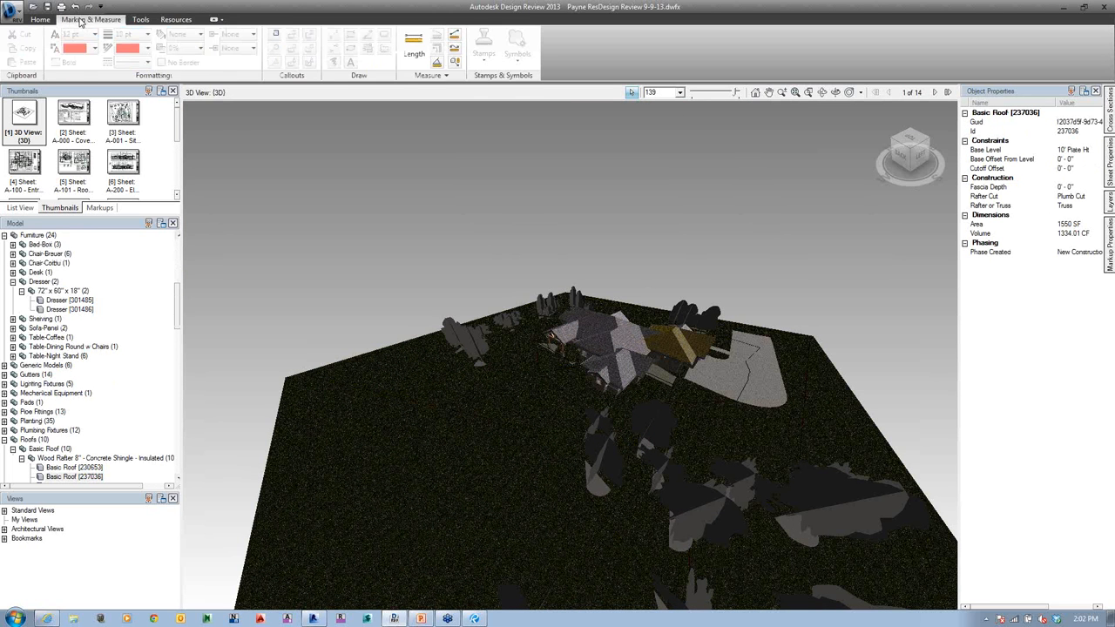
click(140, 19)
click(139, 55)
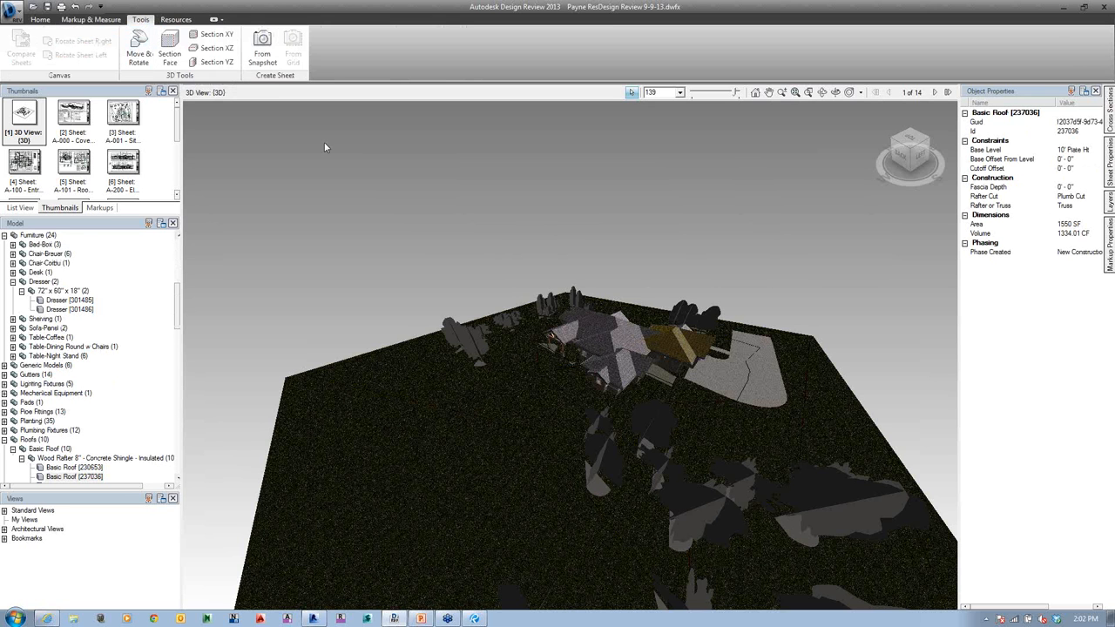
middle_drag(658, 338, 636, 389)
scroll(634, 396, up, 5)
scroll(635, 397, down, 3)
click(572, 418)
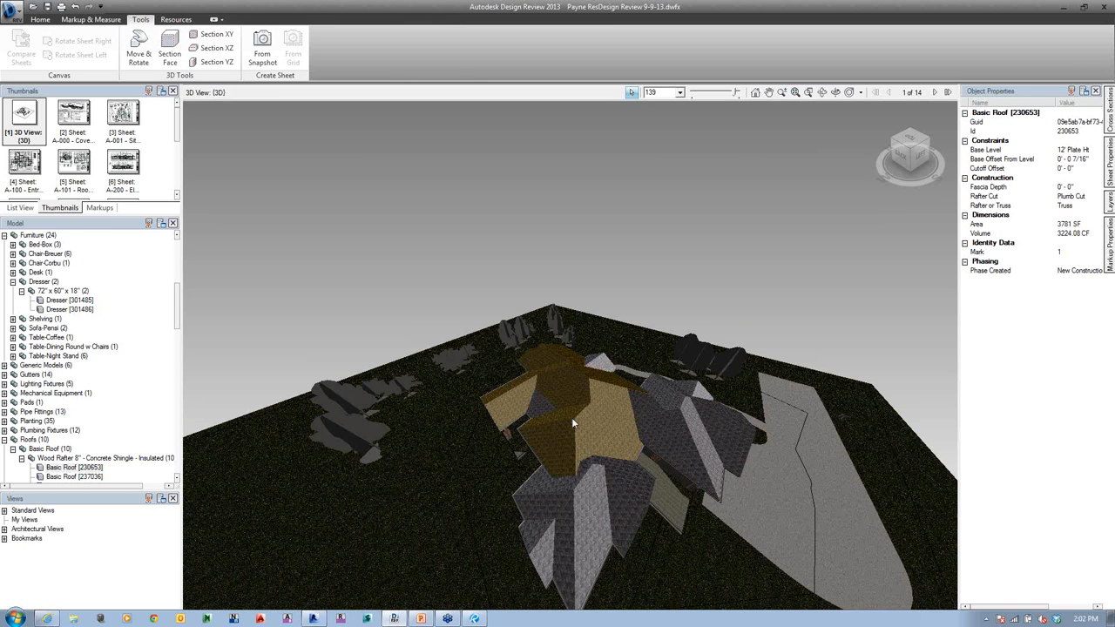
click(139, 52)
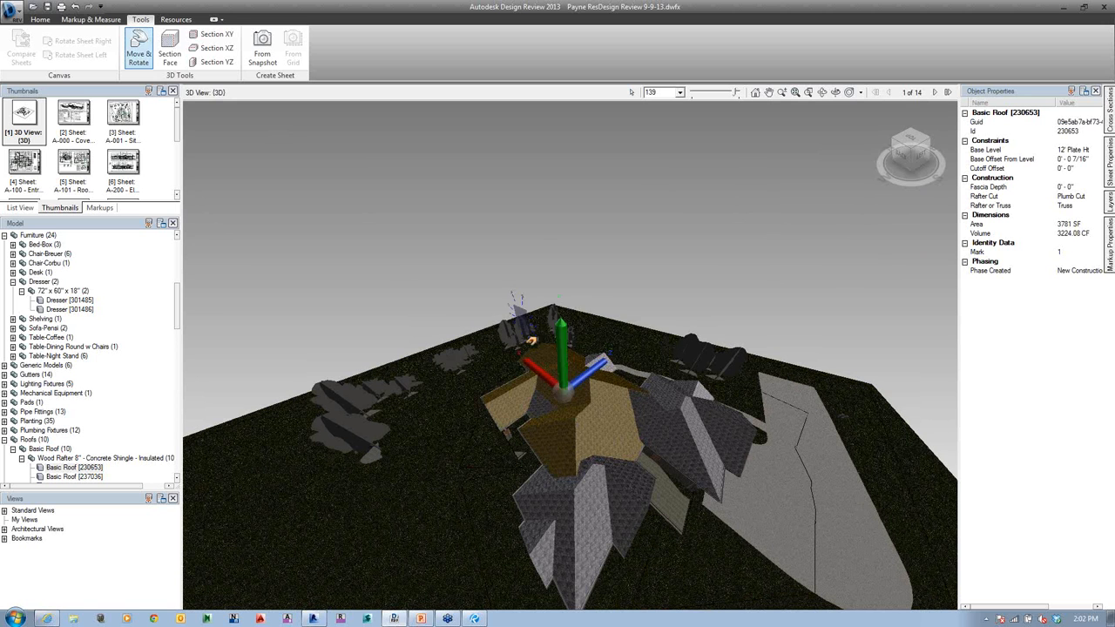
drag(565, 361, 573, 165)
scroll(571, 409, up, 3)
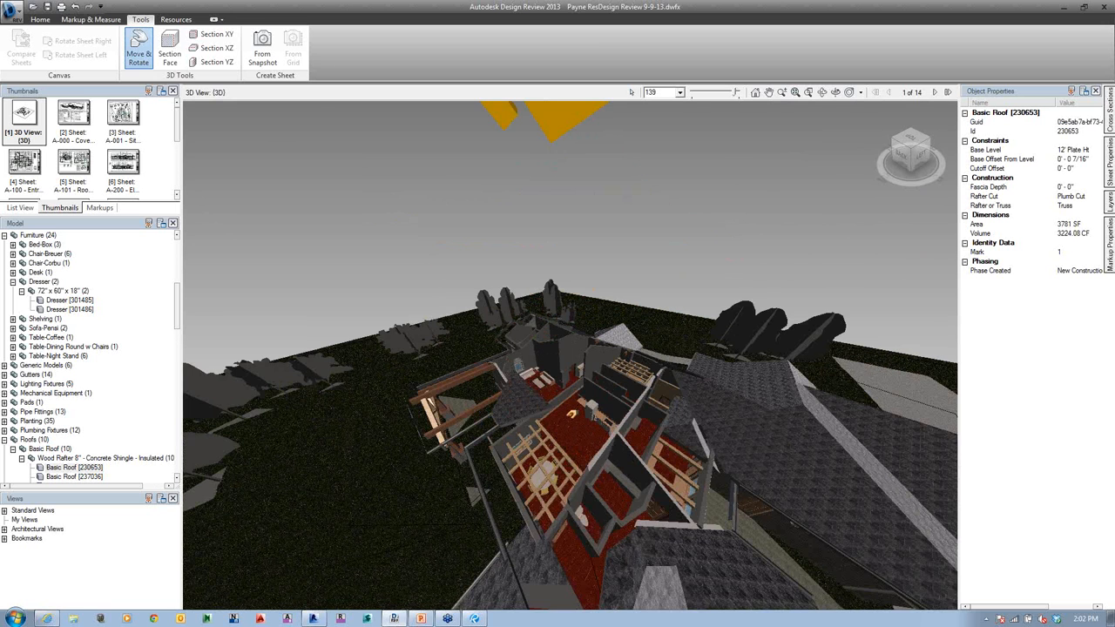
scroll(571, 409, down, 2)
scroll(572, 416, down, 3)
- Try to move the adjacent front wing's roof with Move & Rotate and undo that move
click(592, 493)
drag(599, 449, 605, 405)
key(ctrl+z)
key(ctrl+z)
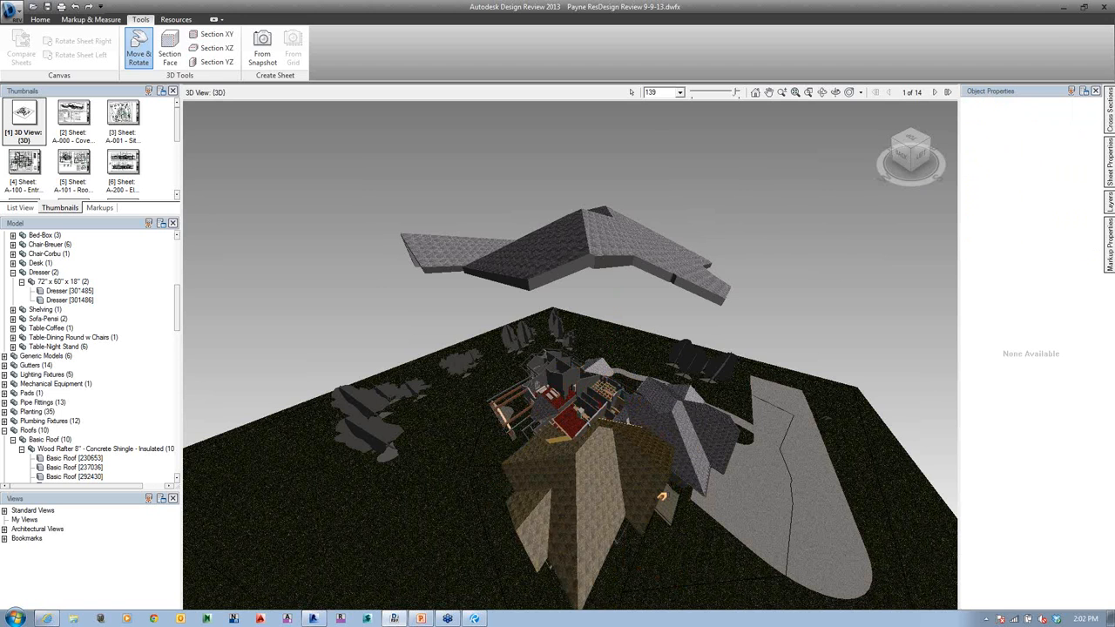
- Examine the rooms exposed beneath the raised main roof, leaving no object selected
scroll(604, 440, up, 3)
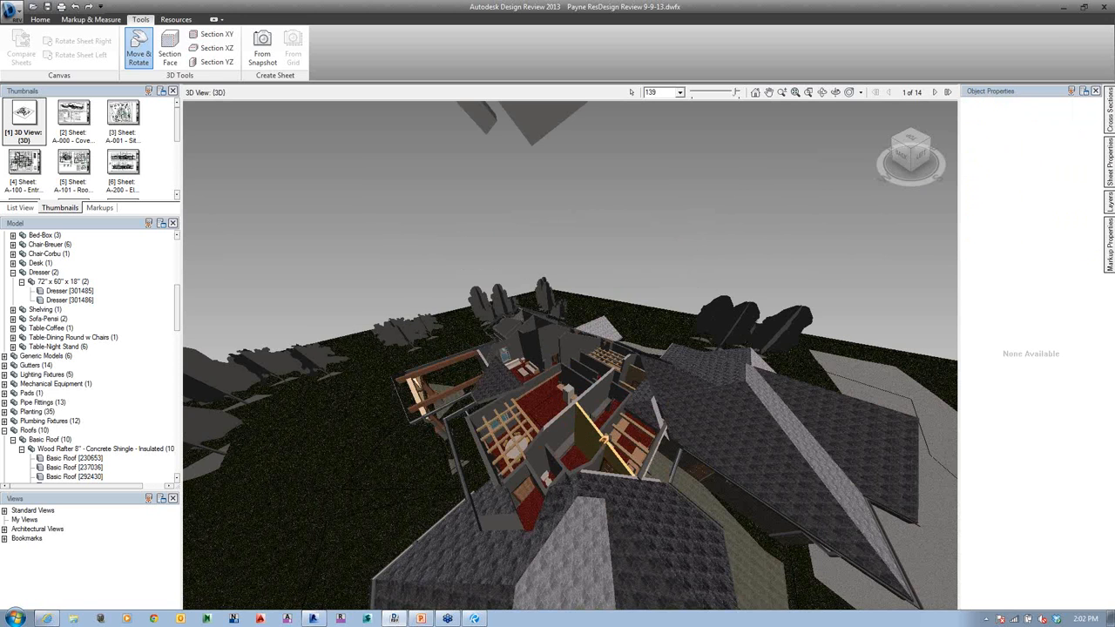
scroll(604, 440, up, 1)
scroll(600, 434, down, 5)
scroll(589, 409, up, 5)
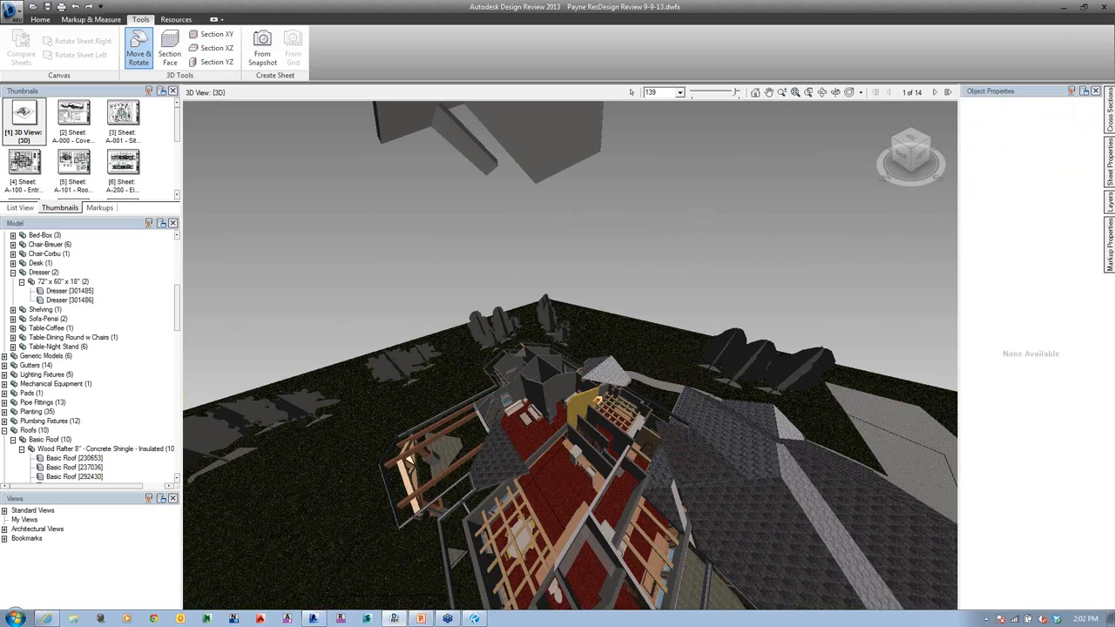
scroll(587, 392, down, 4)
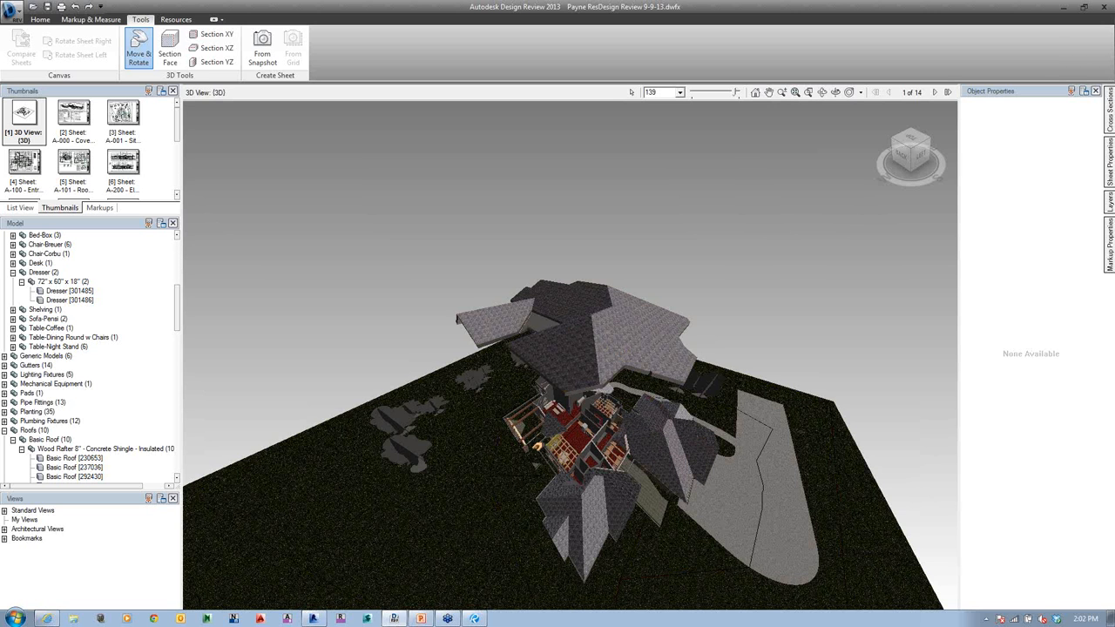
click(422, 452)
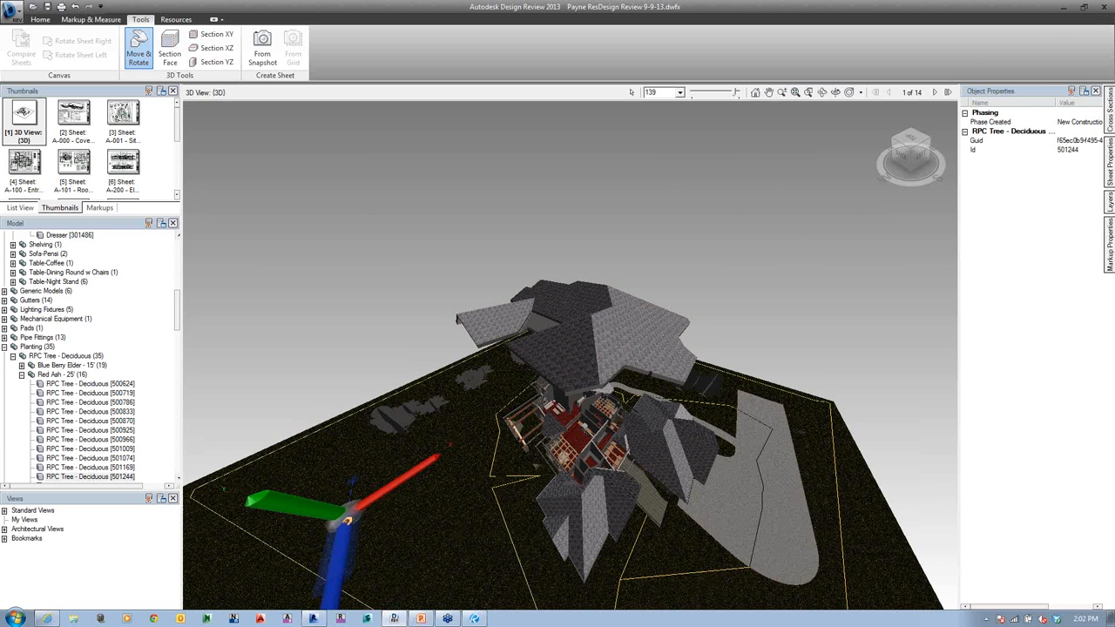
click(455, 209)
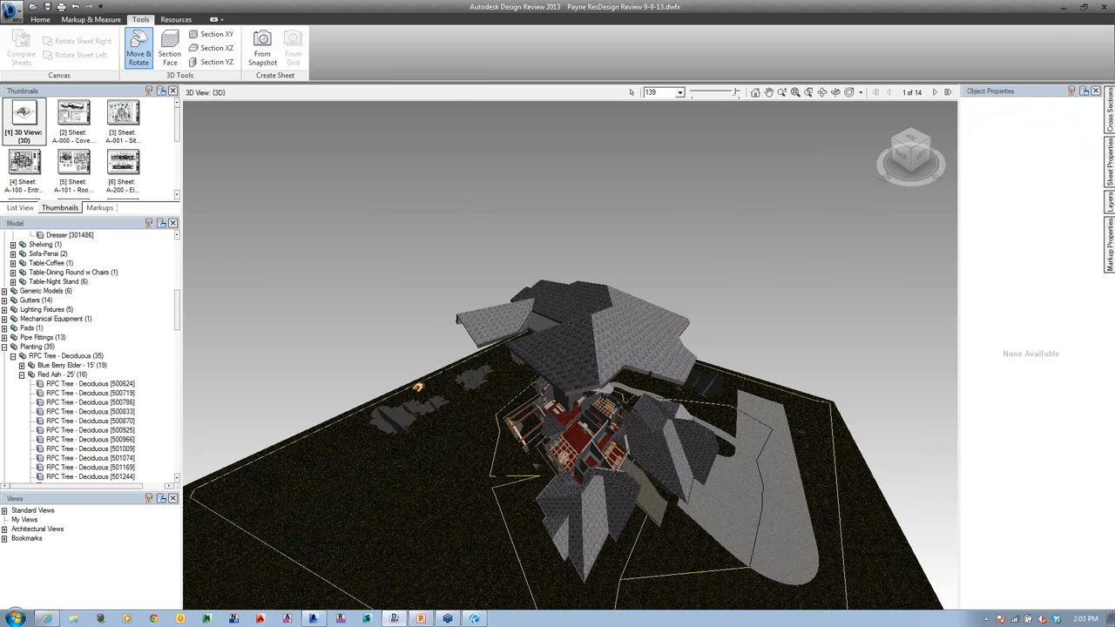
- Create a sheet from a 659 × 554 snapshot framing the house and its raised roof
click(259, 65)
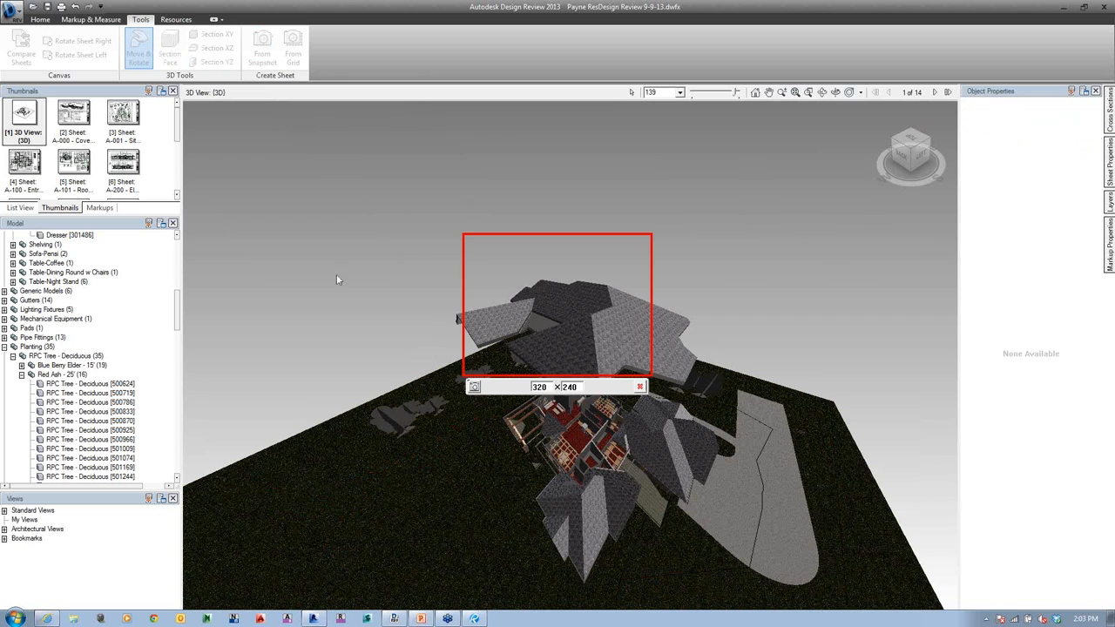
drag(462, 235, 416, 247)
drag(650, 375, 798, 571)
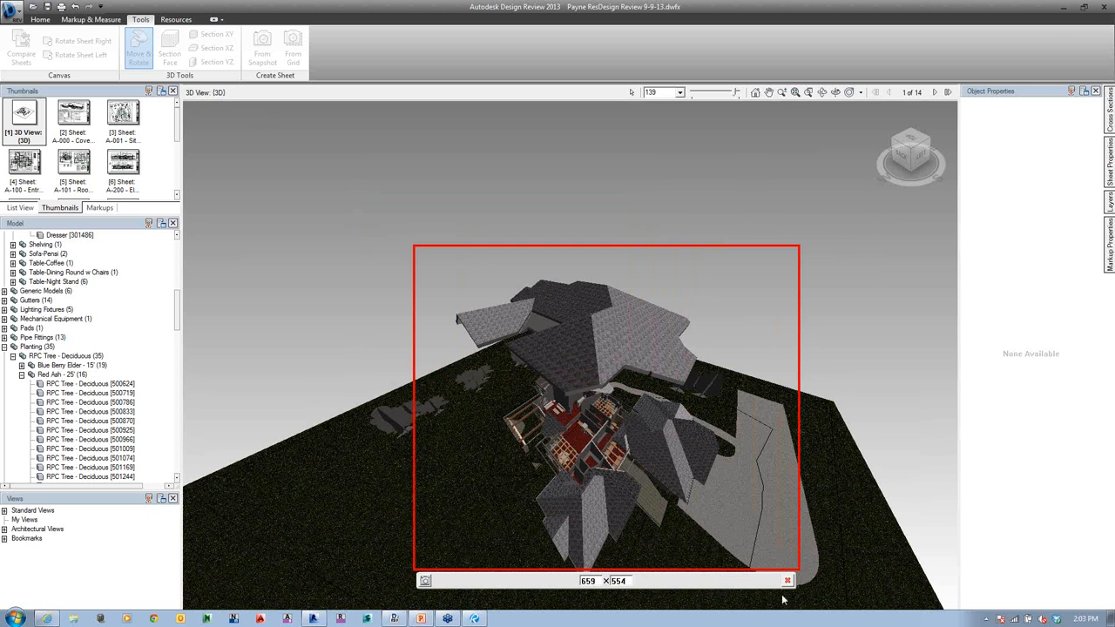
click(425, 580)
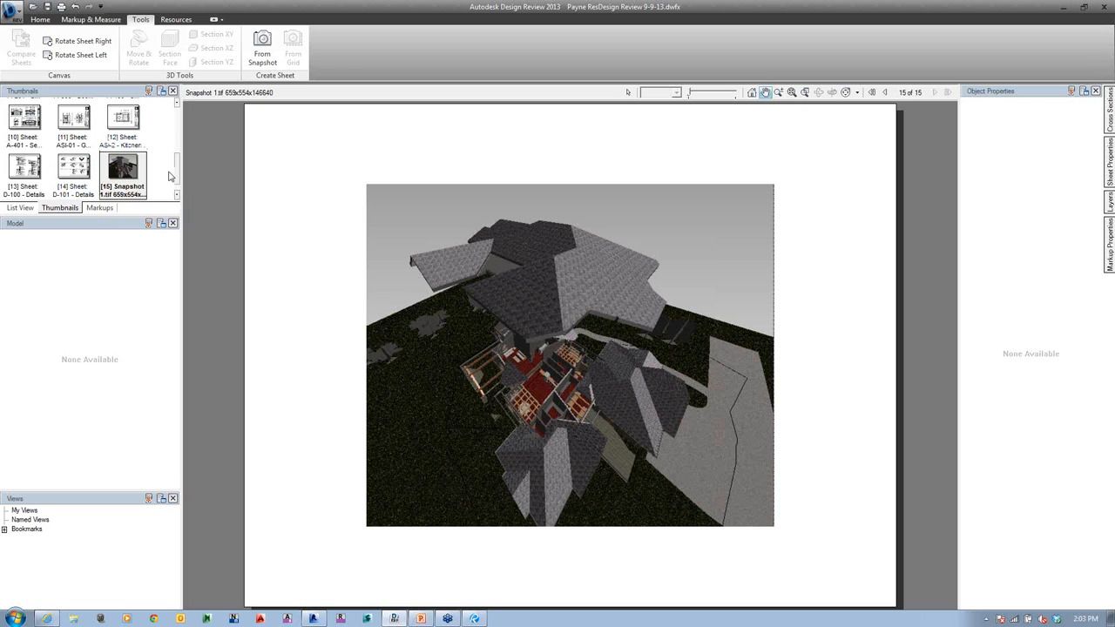
scroll(178, 179, down, 1)
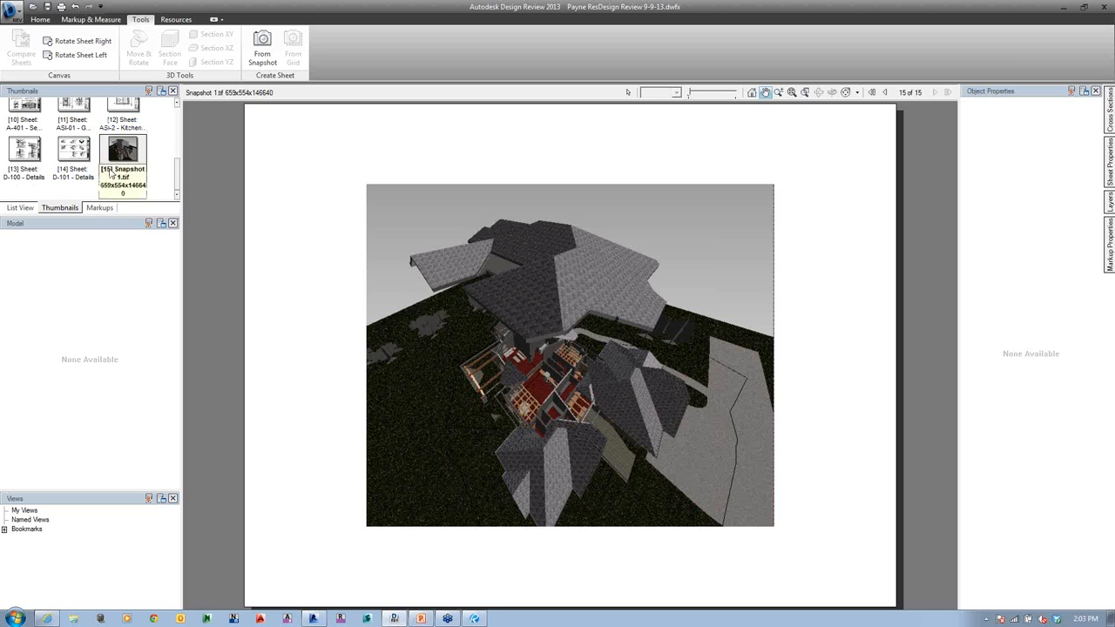
- Reopen the 3D view and cut the house horizontally through its walls with a Section XZ plane
drag(176, 182, 176, 112)
click(29, 111)
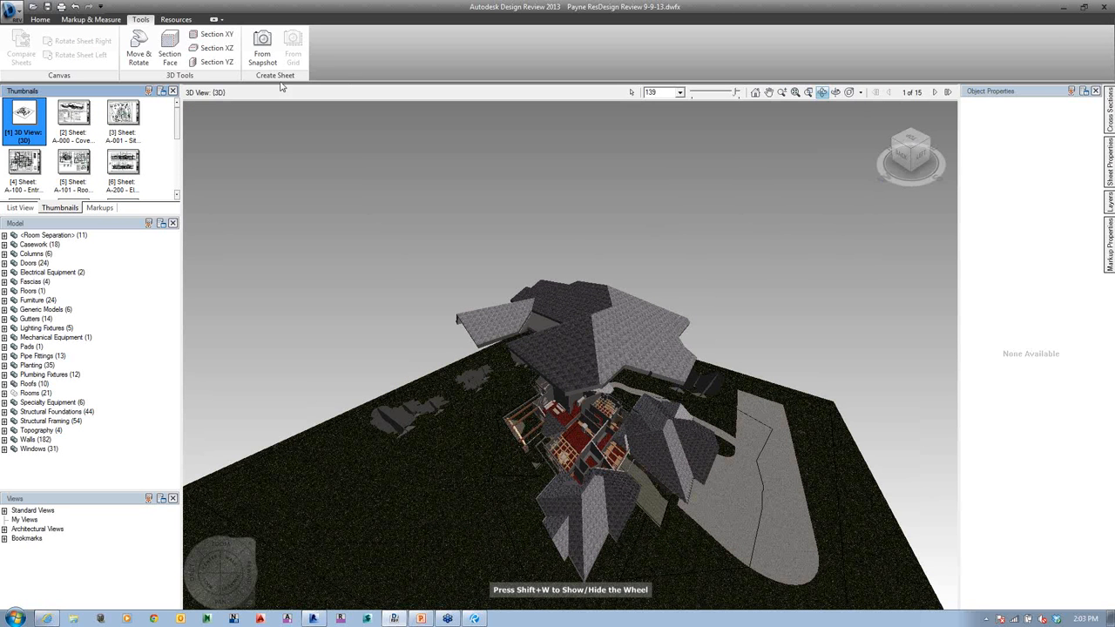
click(215, 48)
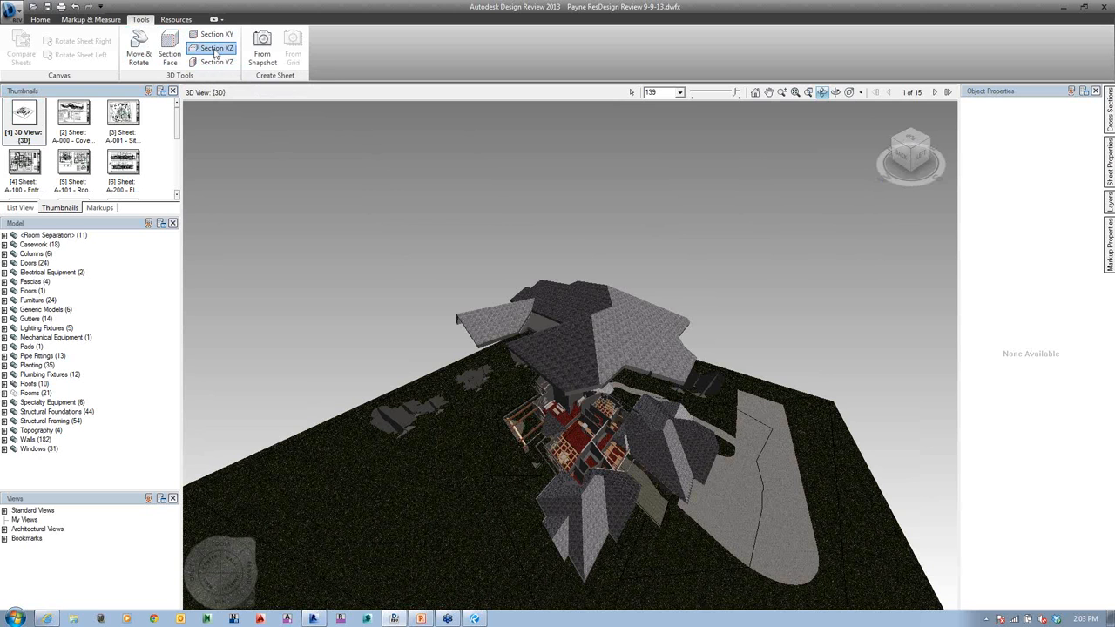
drag(546, 365, 547, 392)
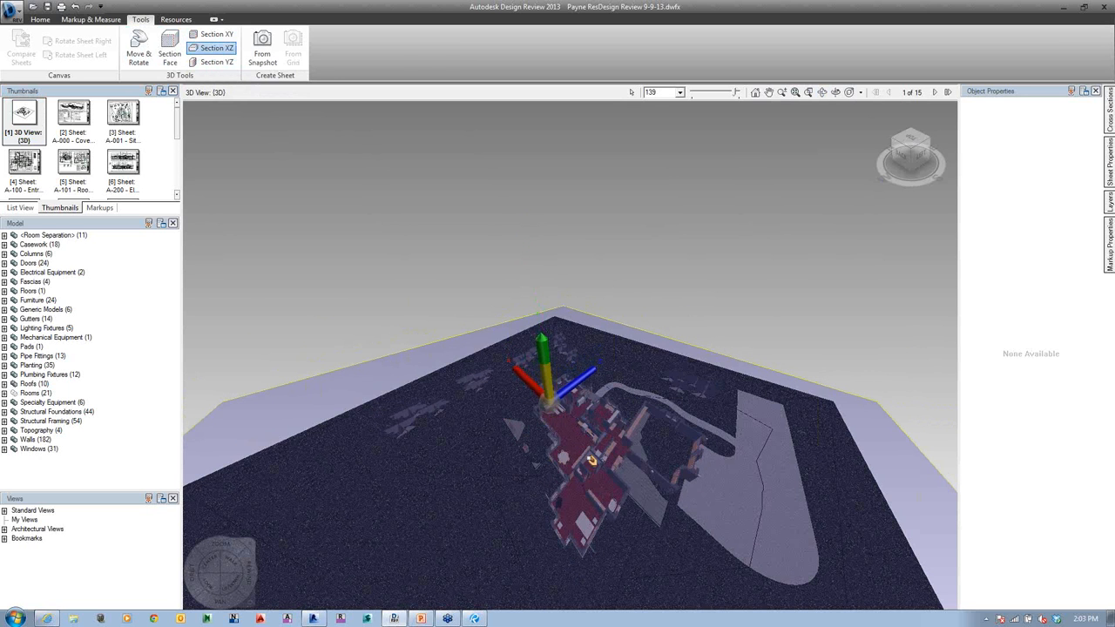
scroll(592, 453, up, 5)
scroll(595, 462, down, 3)
click(619, 209)
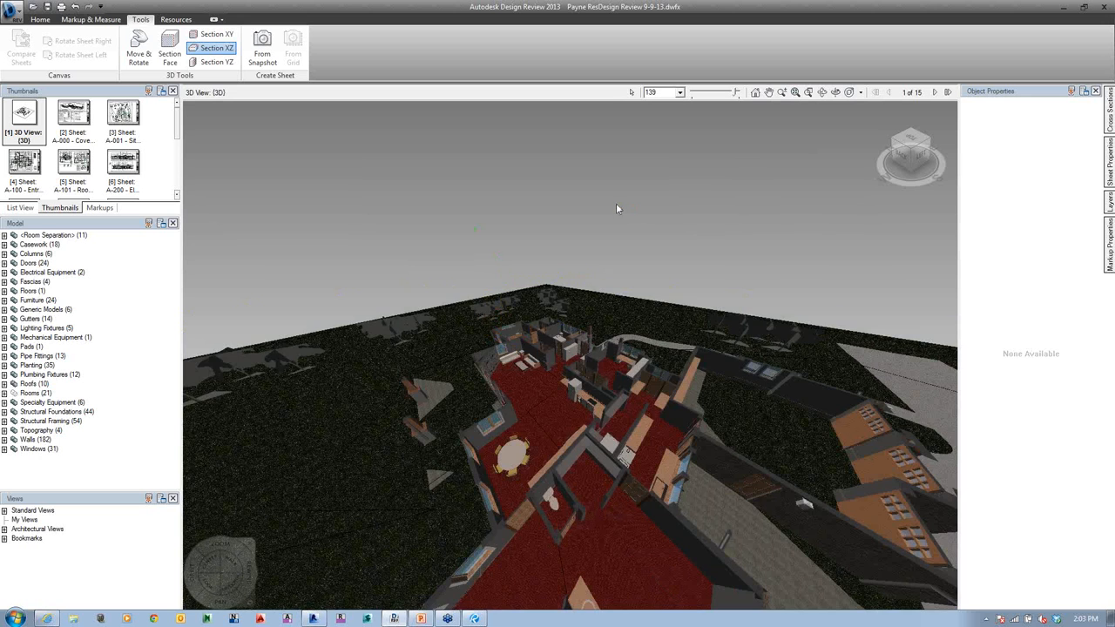
- Restore the home view and orbit the sectioned house to look straight down on its floor plan
middle_drag(620, 345, 634, 431)
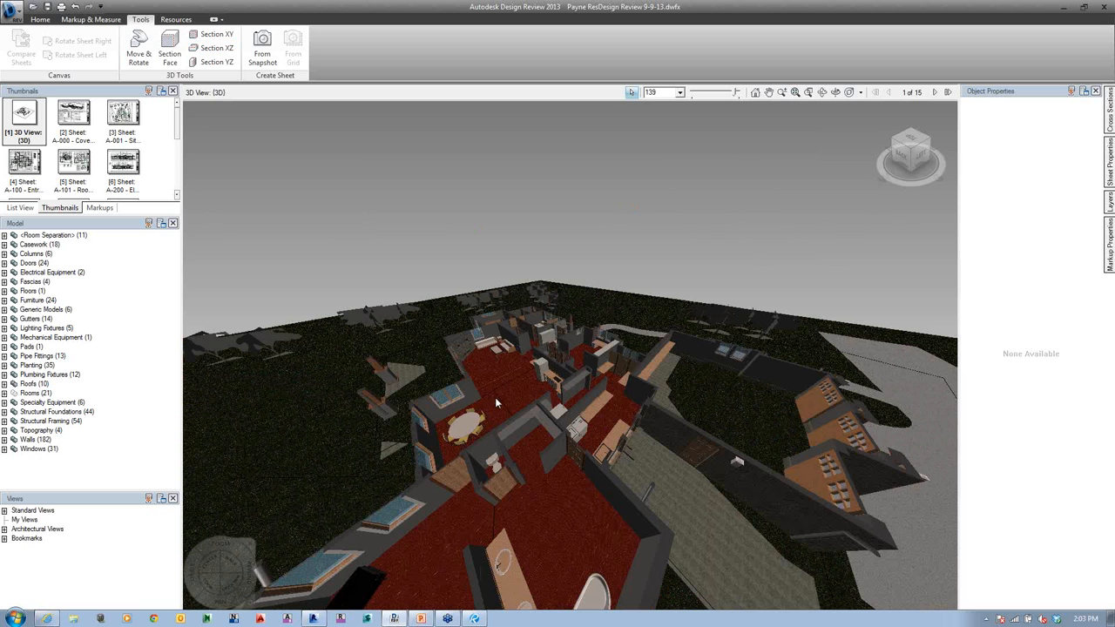
click(755, 93)
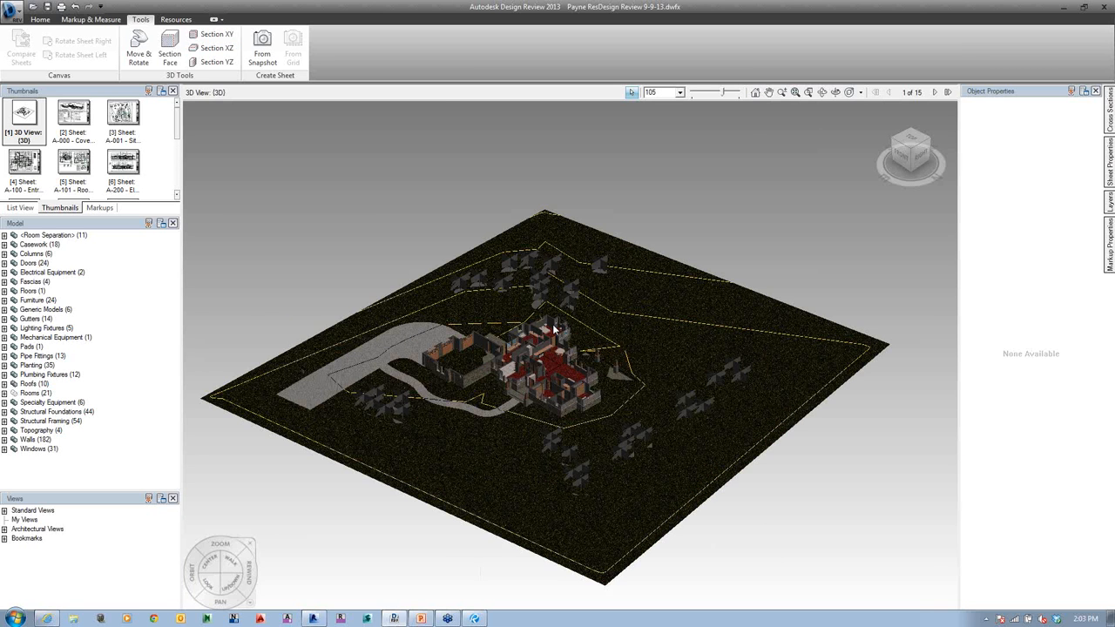
scroll(554, 329, up, 3)
scroll(522, 375, up, 2)
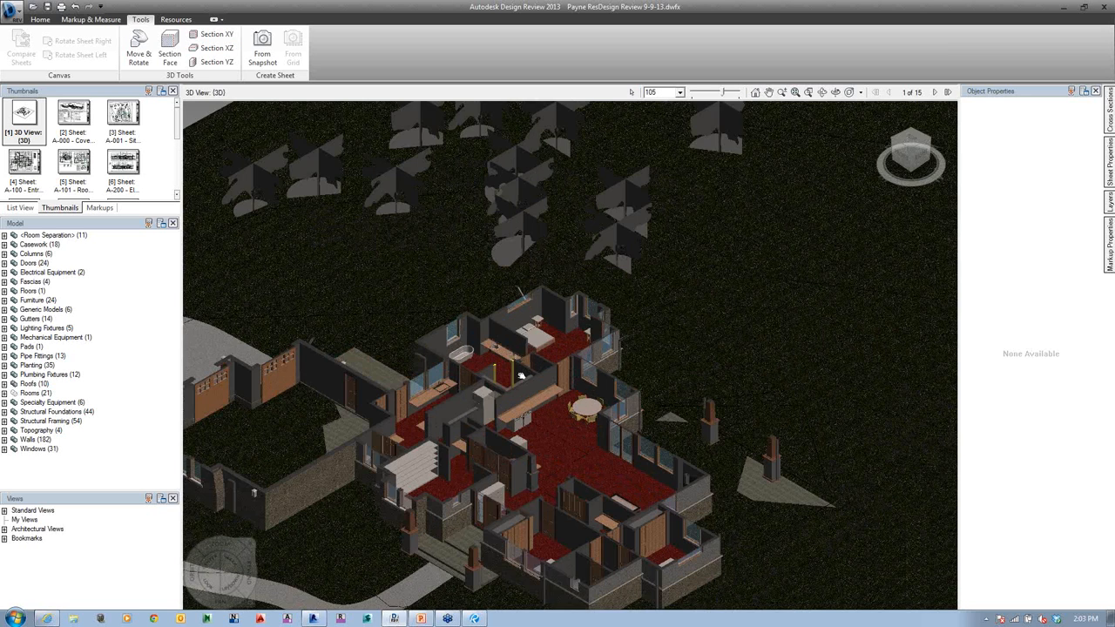
middle_drag(520, 376, 601, 419)
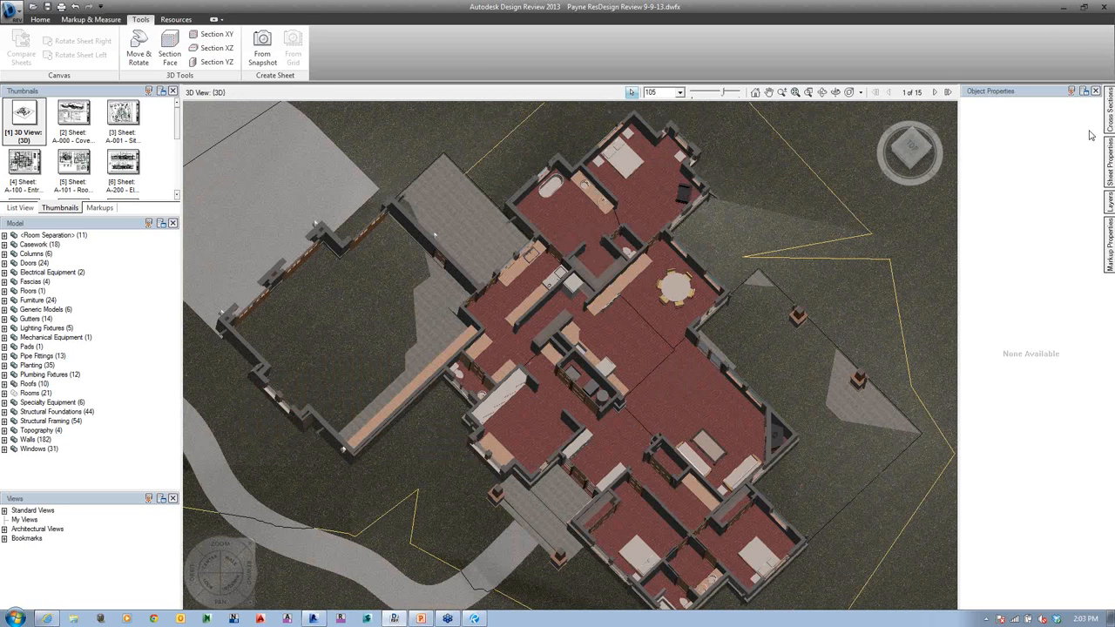
- Switch Cross Section 1 off and back on to compare the complete house with its horizontal cut
click(1108, 125)
click(985, 115)
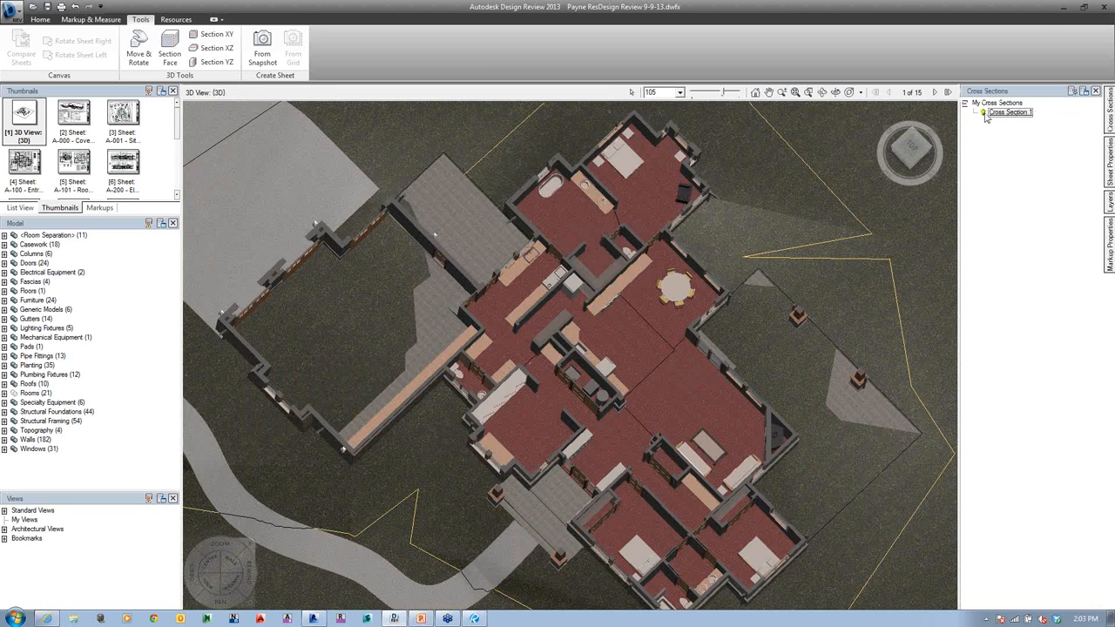
click(983, 114)
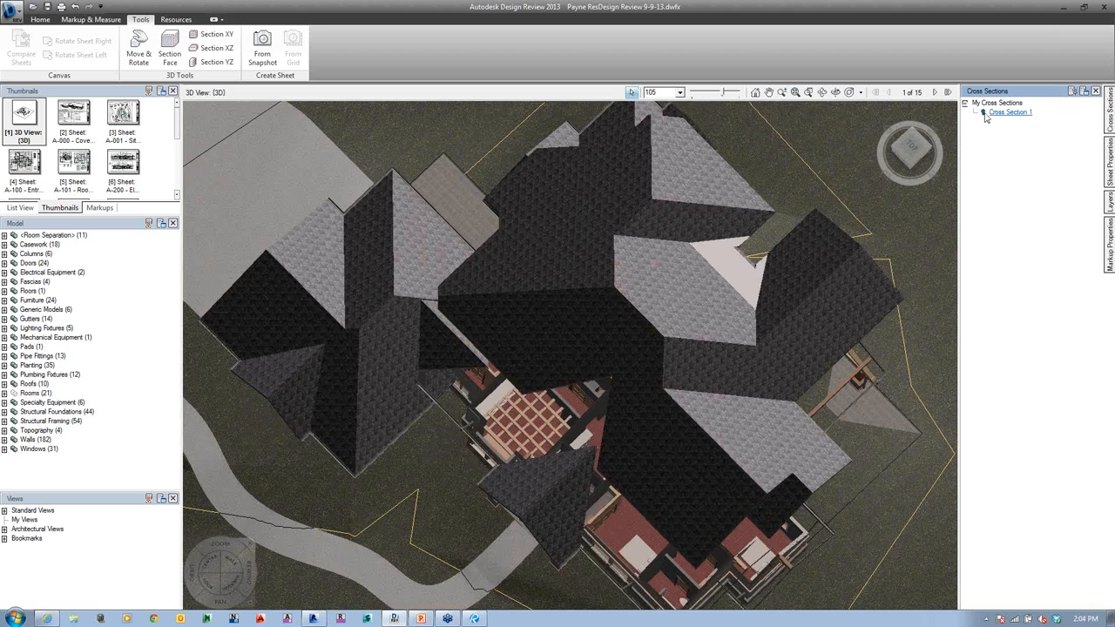
click(984, 114)
- Reopen Cross Section 1 for editing and raise its cutting plane from the walls up through the roofs
click(668, 330)
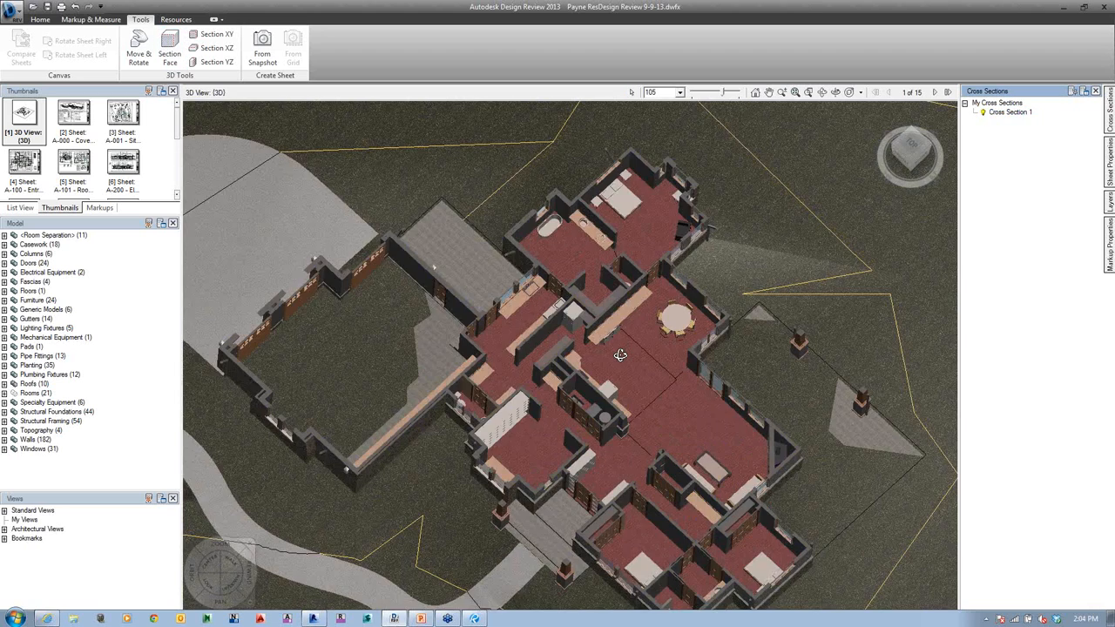
drag(621, 355, 620, 295)
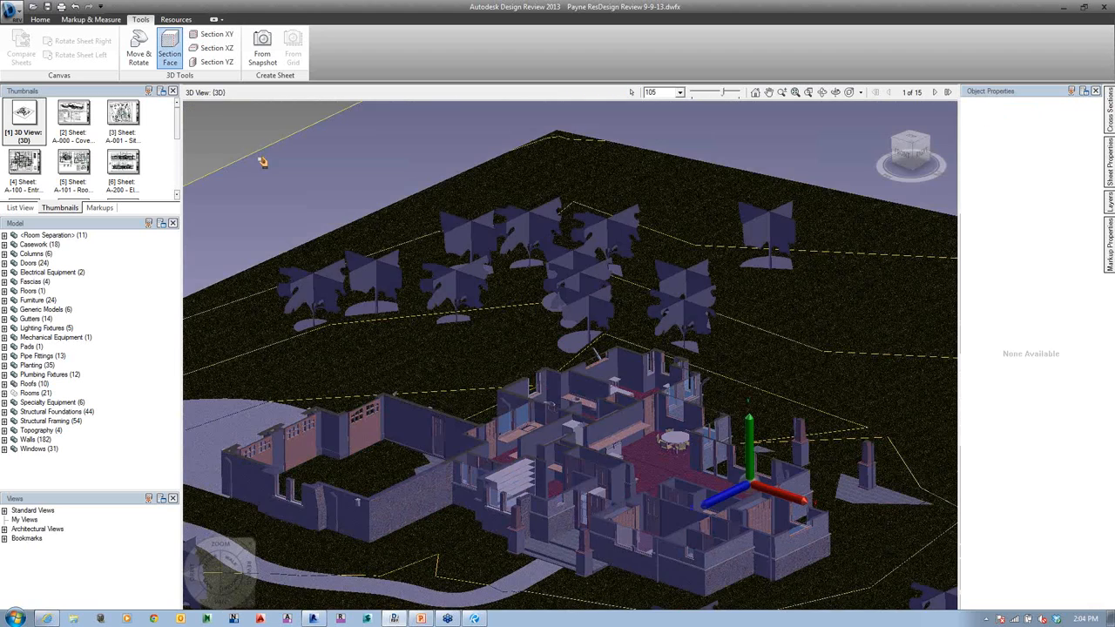
mouse_move(1109, 122)
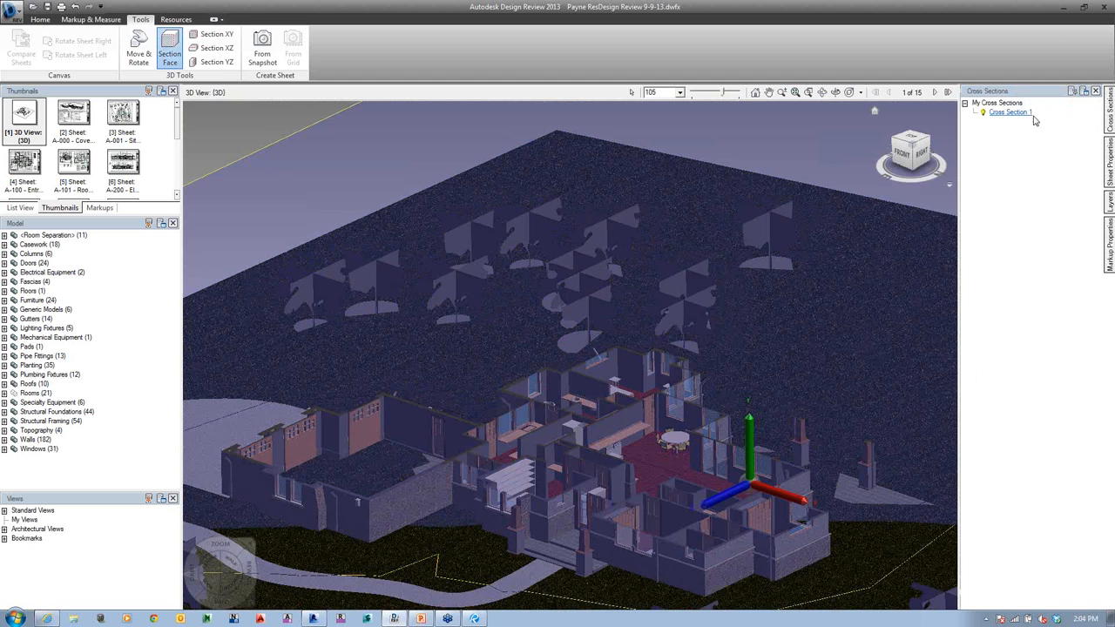
click(1009, 112)
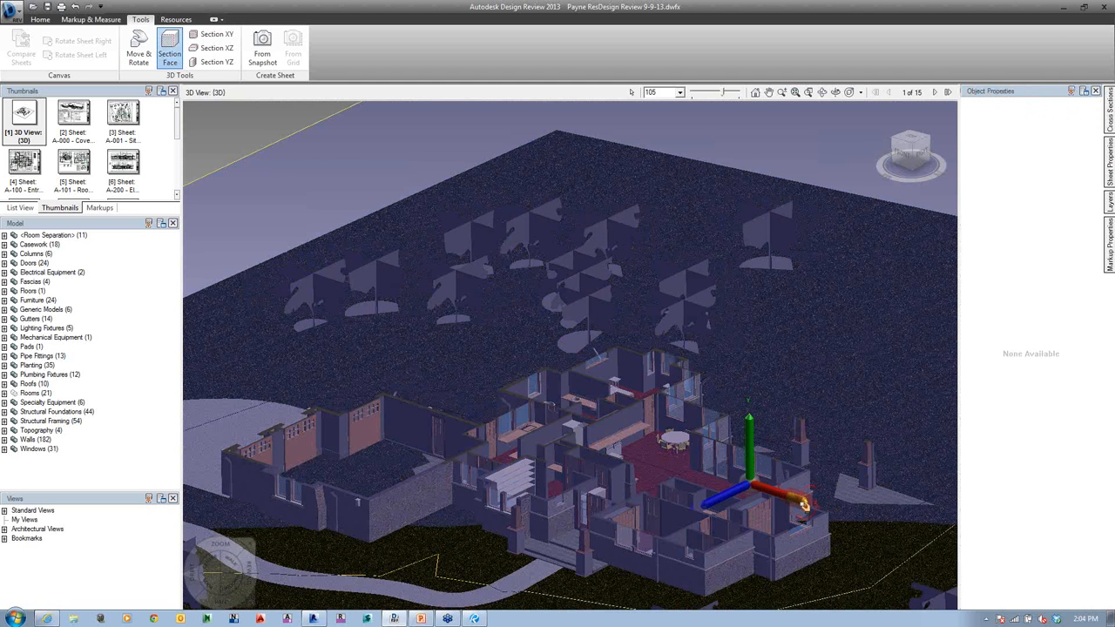
drag(804, 504, 804, 503)
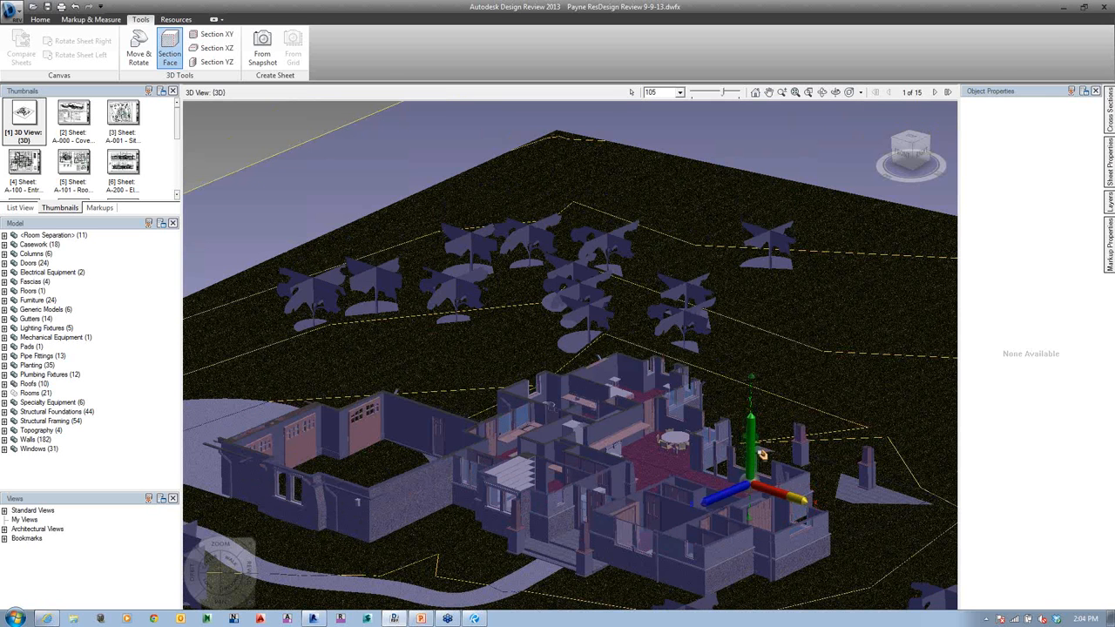
drag(759, 459, 749, 426)
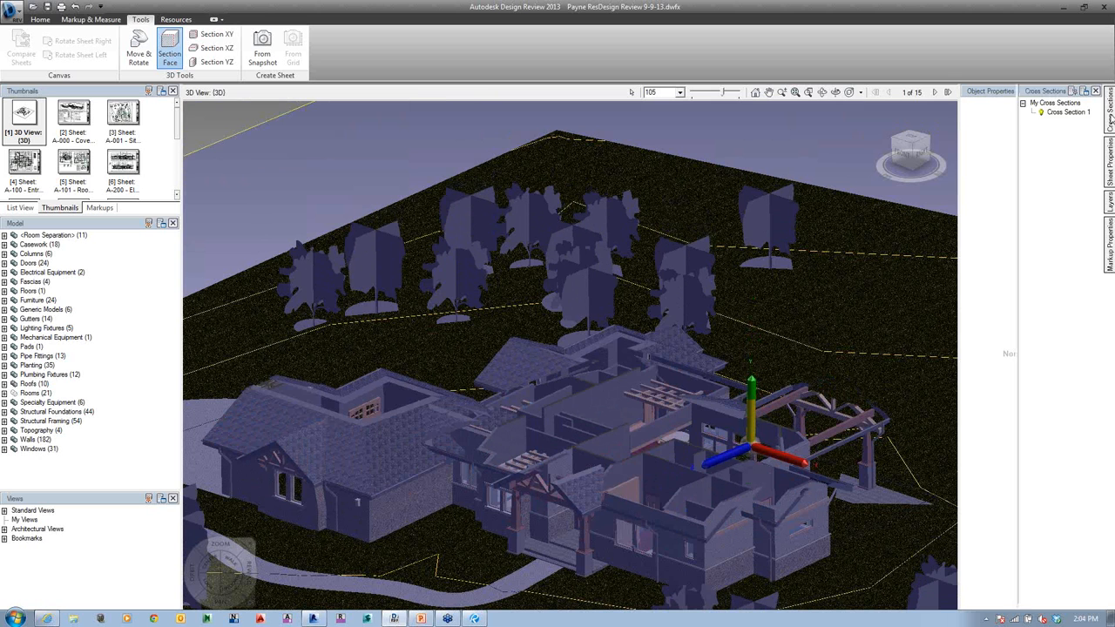
- Turn off Cross Section 1 and cut the house vertically with a Section YZ plane placed through the office and dining area
click(1073, 91)
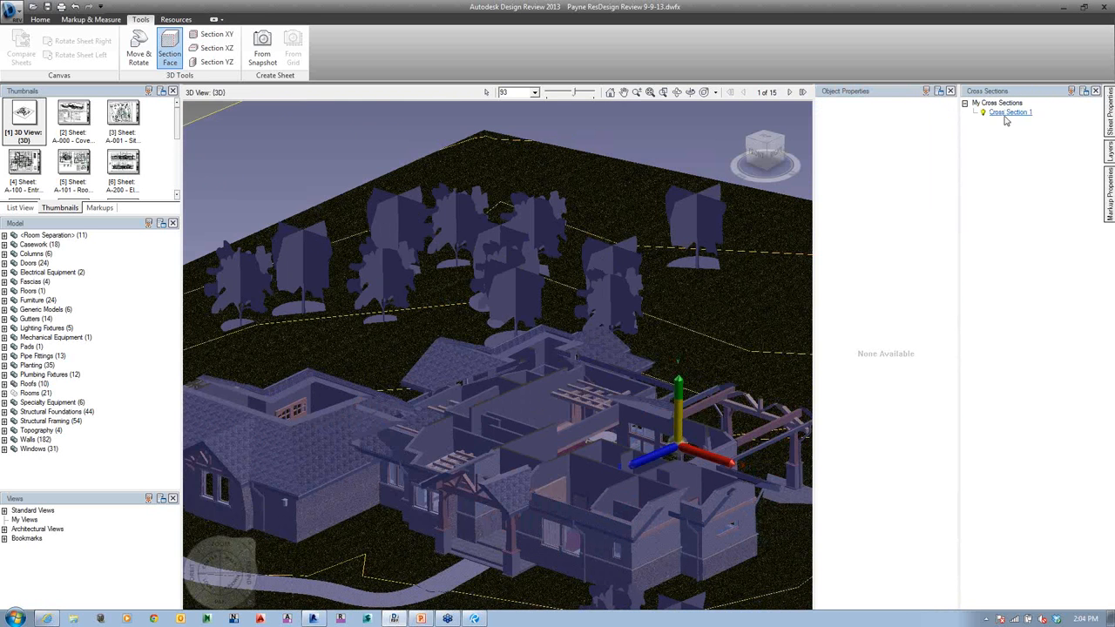
click(986, 117)
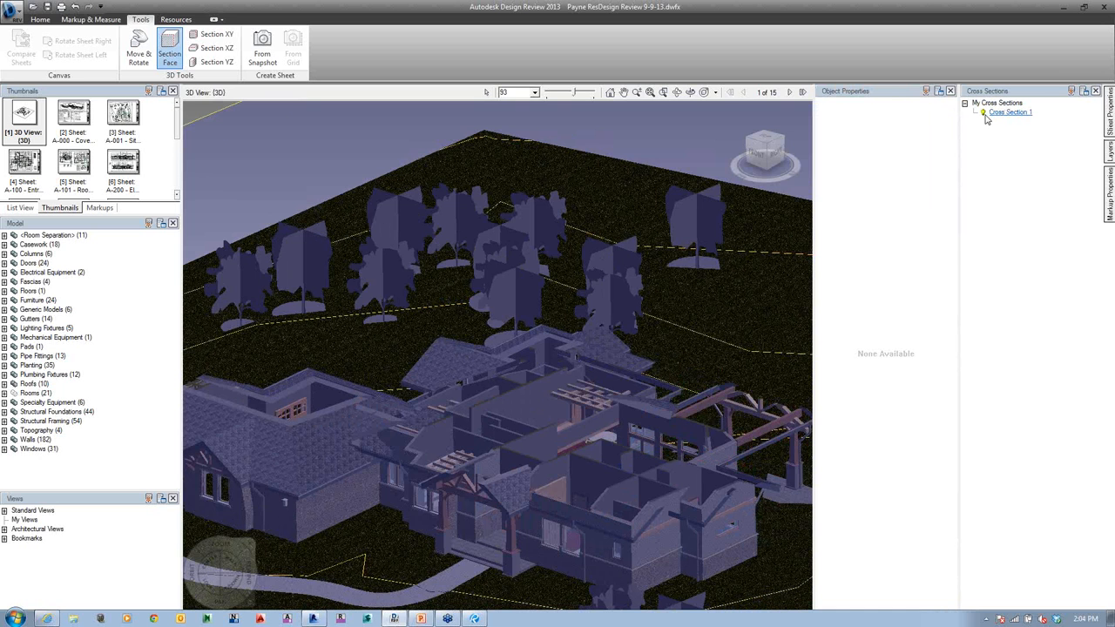
click(985, 116)
click(985, 117)
click(986, 118)
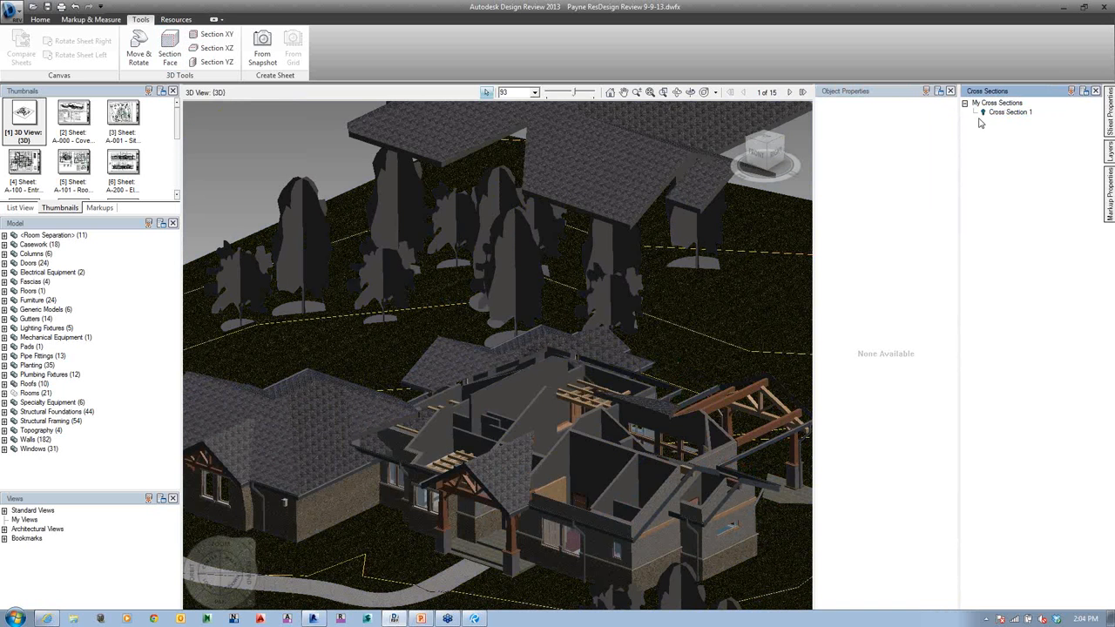
click(213, 63)
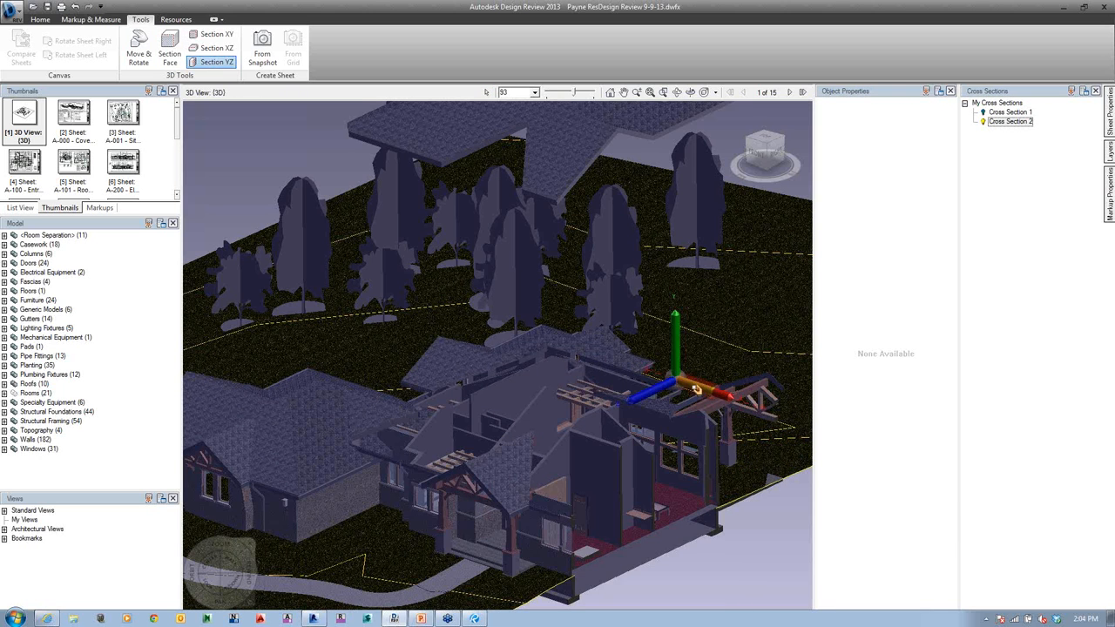
drag(639, 377, 565, 354)
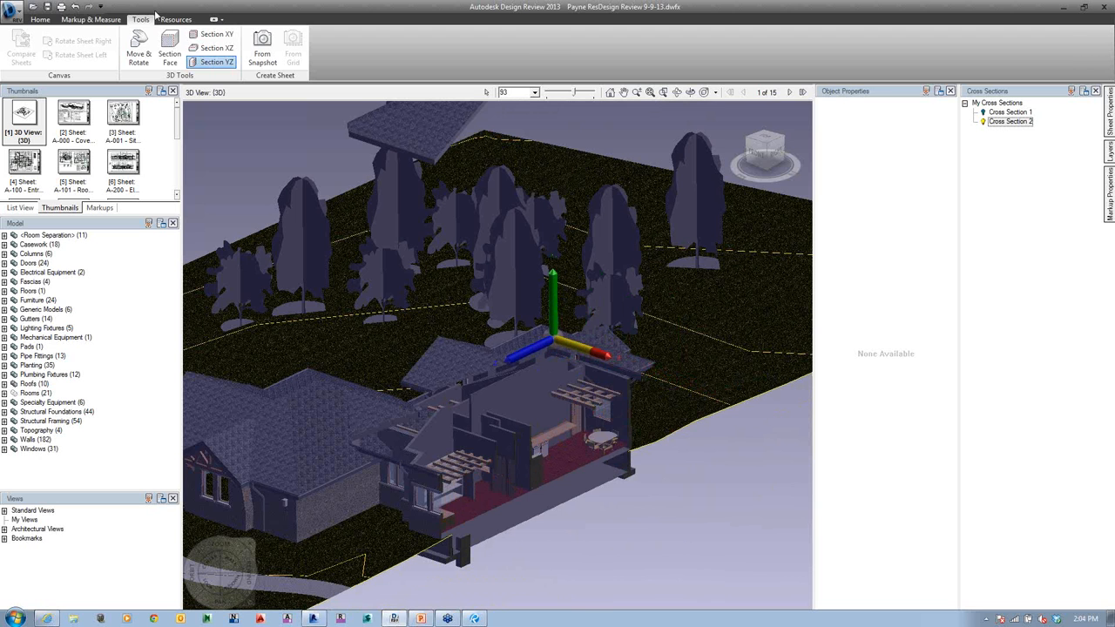
- Attach a rectangle callout reading "Office too Small" to the office floor in the sectioned house
click(111, 20)
click(275, 35)
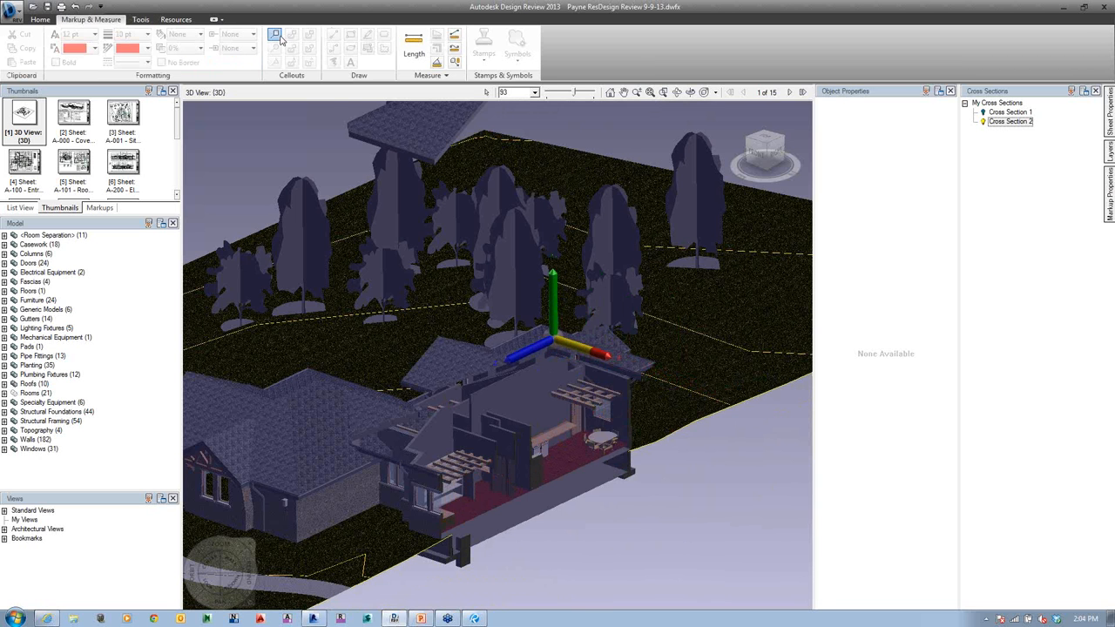
drag(474, 488, 564, 294)
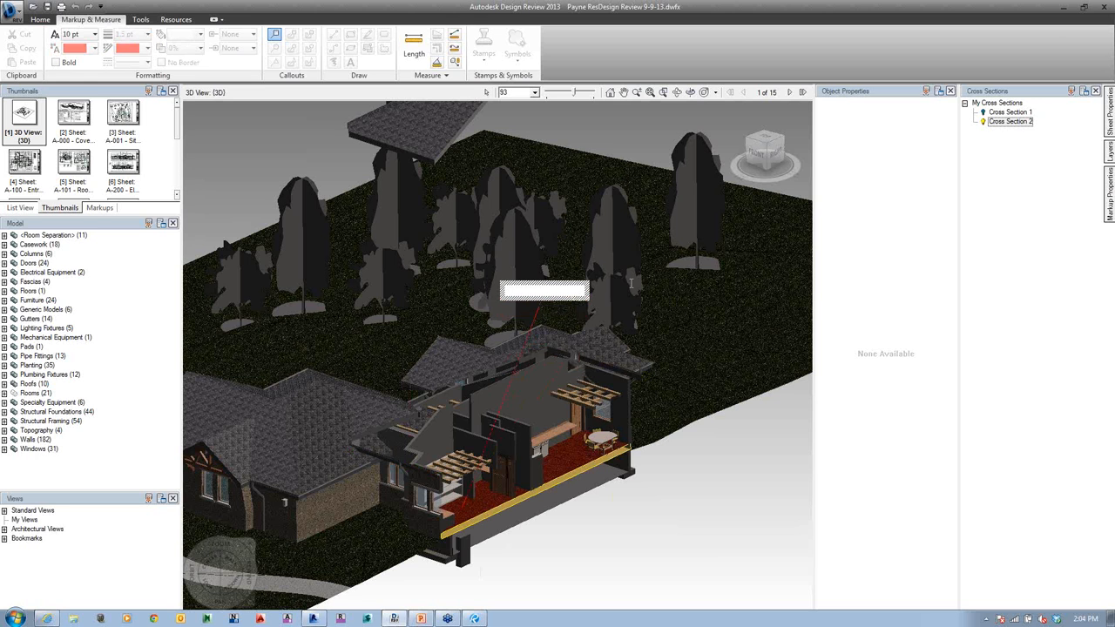
text(Office)
text( to M)
text(Small)
- Add a length measurement between the dining area's timber ceiling beam and the floor
click(140, 19)
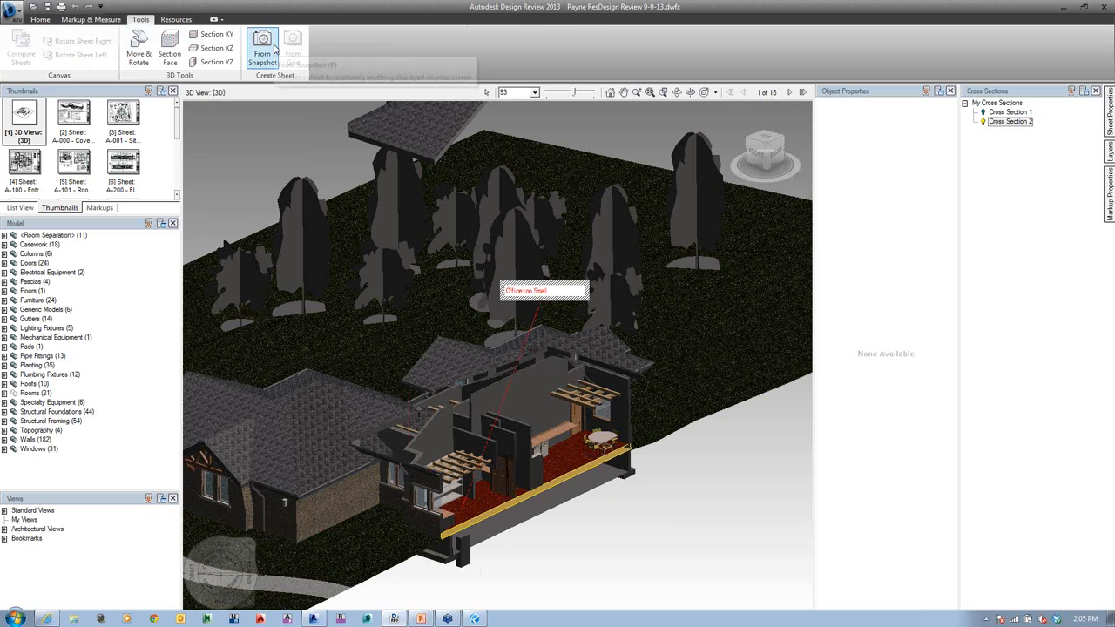
click(91, 19)
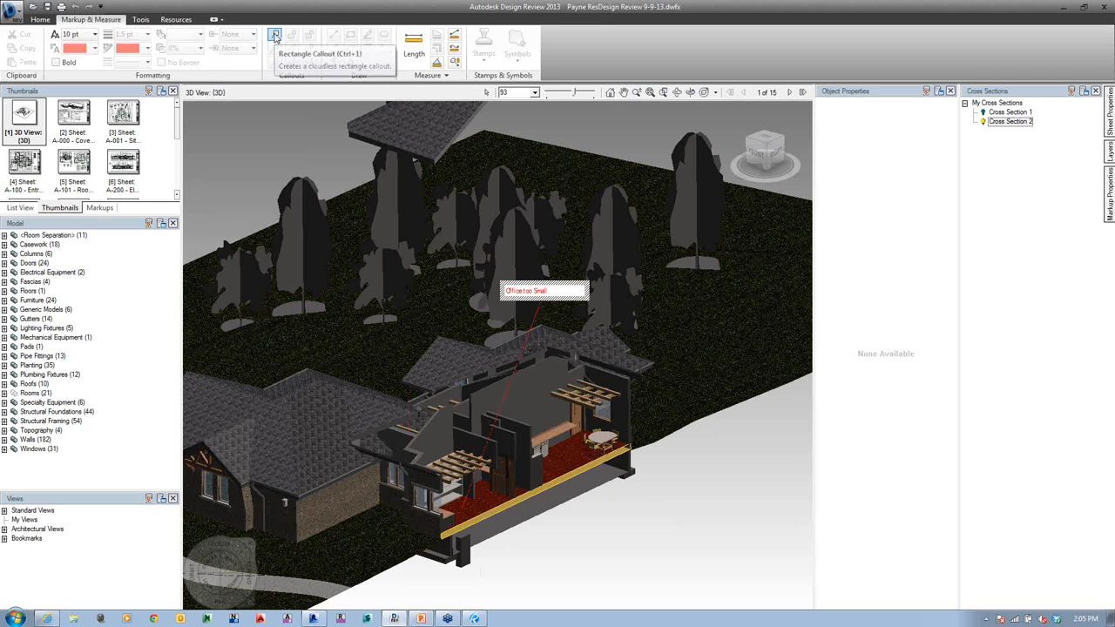
click(414, 49)
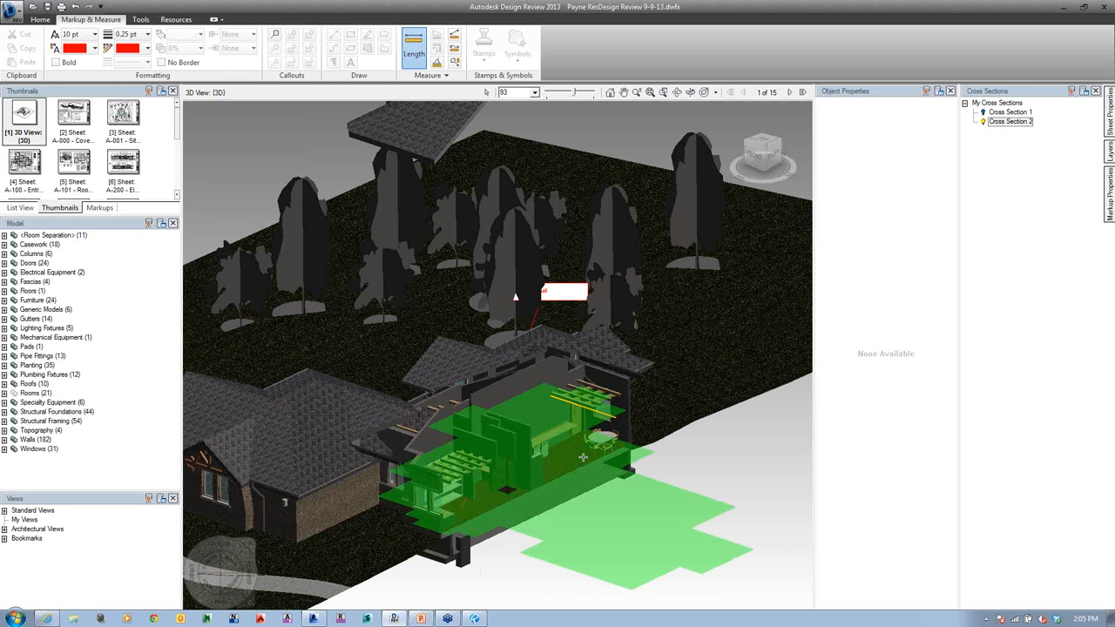
click(655, 435)
click(657, 476)
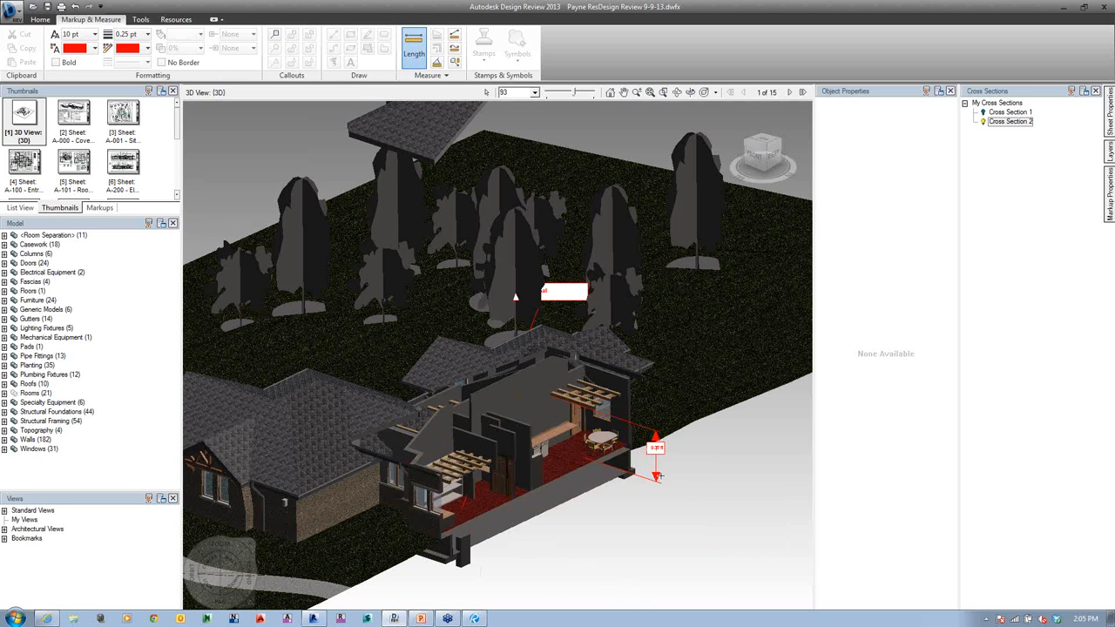
scroll(657, 477, up, 5)
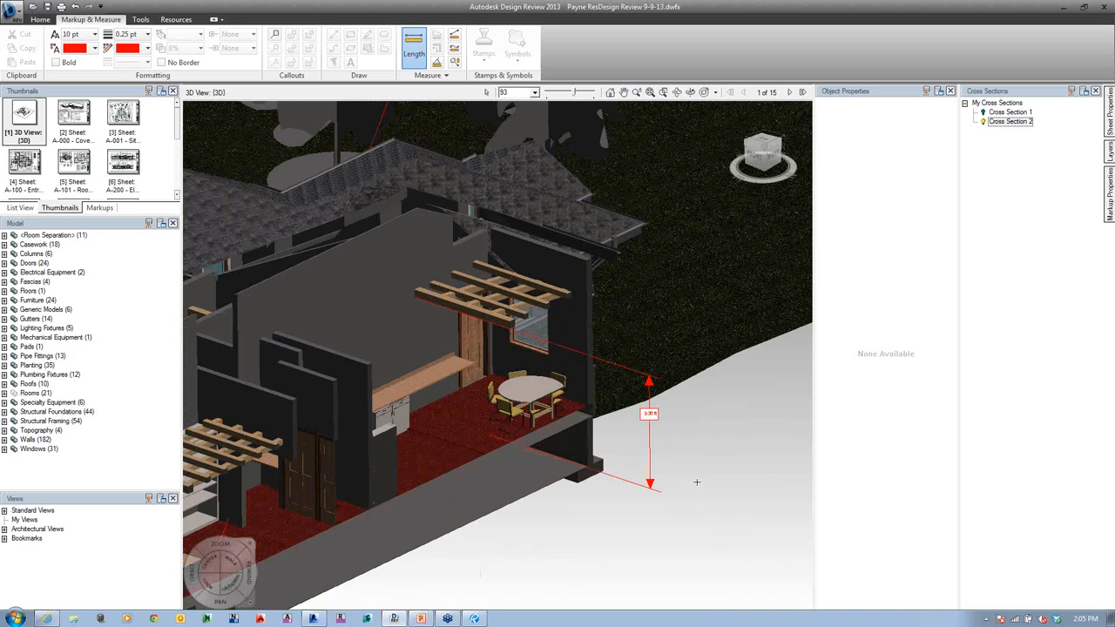
- Review the 3D measurement units, keeping length in feet, angles in degrees and decimal precision at 0.00
click(448, 77)
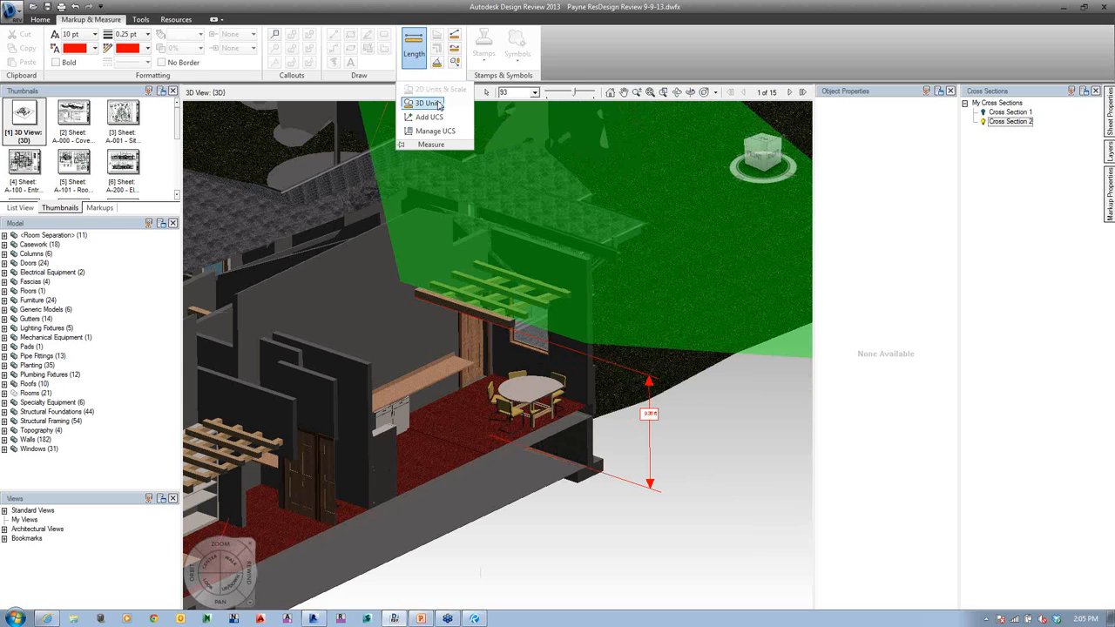
click(436, 102)
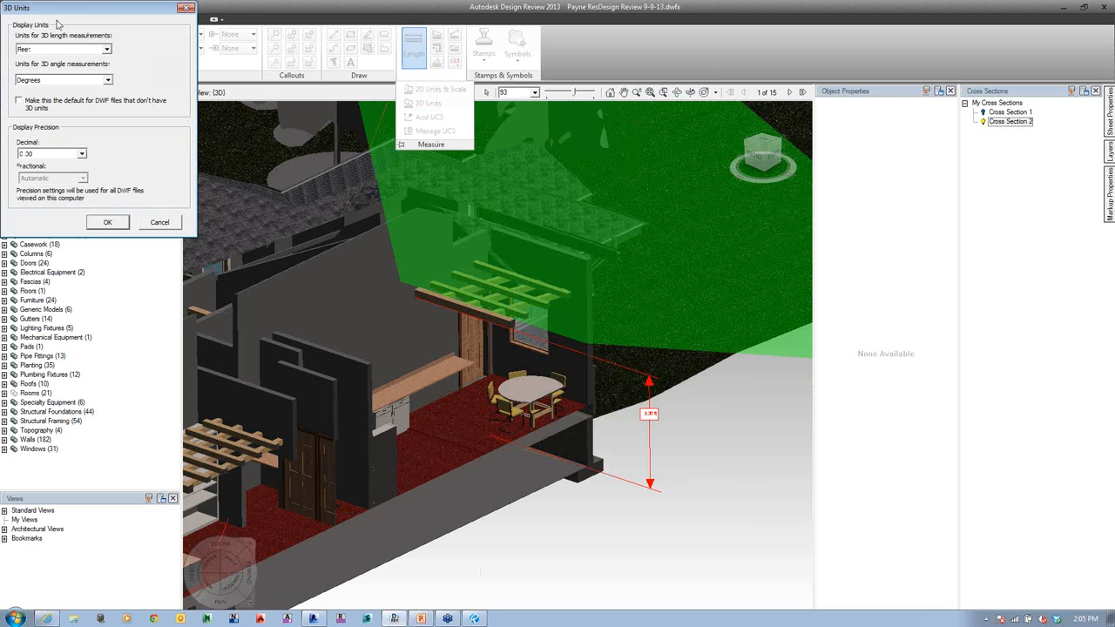
mouse_move(59, 17)
mouse_down()
mouse_move(392, 134)
mouse_move(492, 159)
mouse_move(653, 171)
mouse_up()
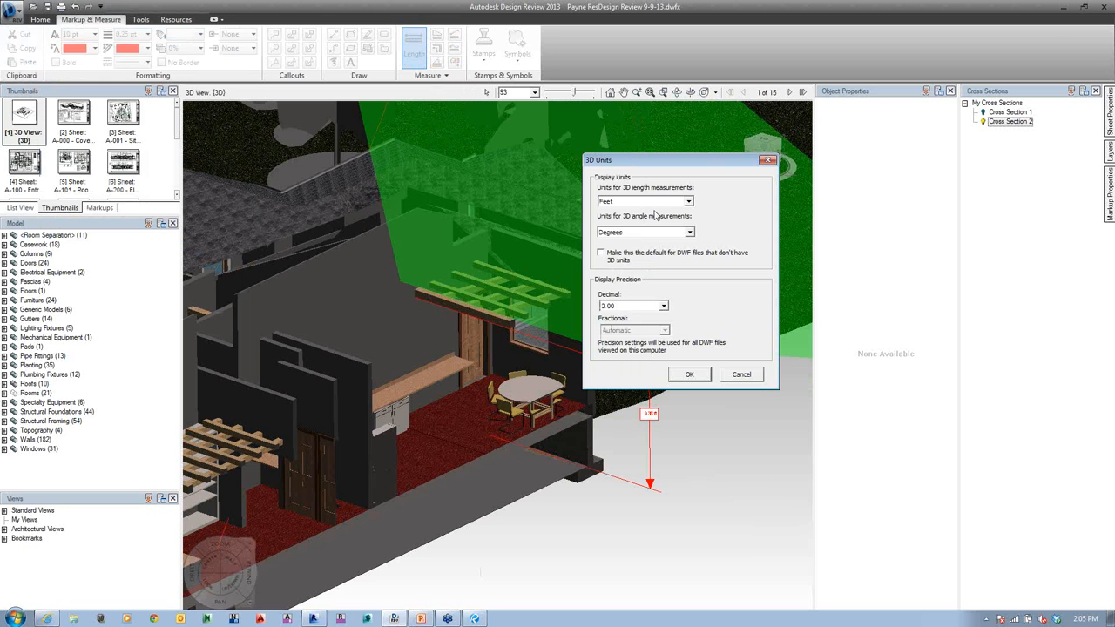
mouse_move(448, 68)
mouse_down()
mouse_move(390, 109)
mouse_move(430, 71)
mouse_up()
mouse_move(634, 130)
mouse_down()
mouse_move(598, 143)
mouse_move(815, 322)
mouse_move(673, 212)
mouse_up()
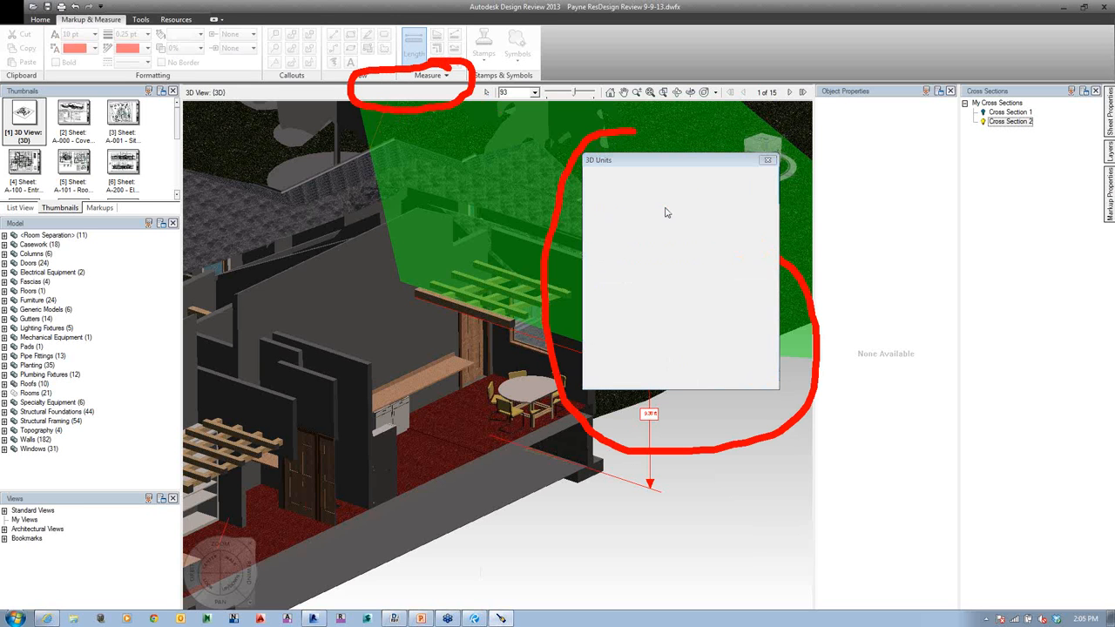
key(Escape)
click(689, 374)
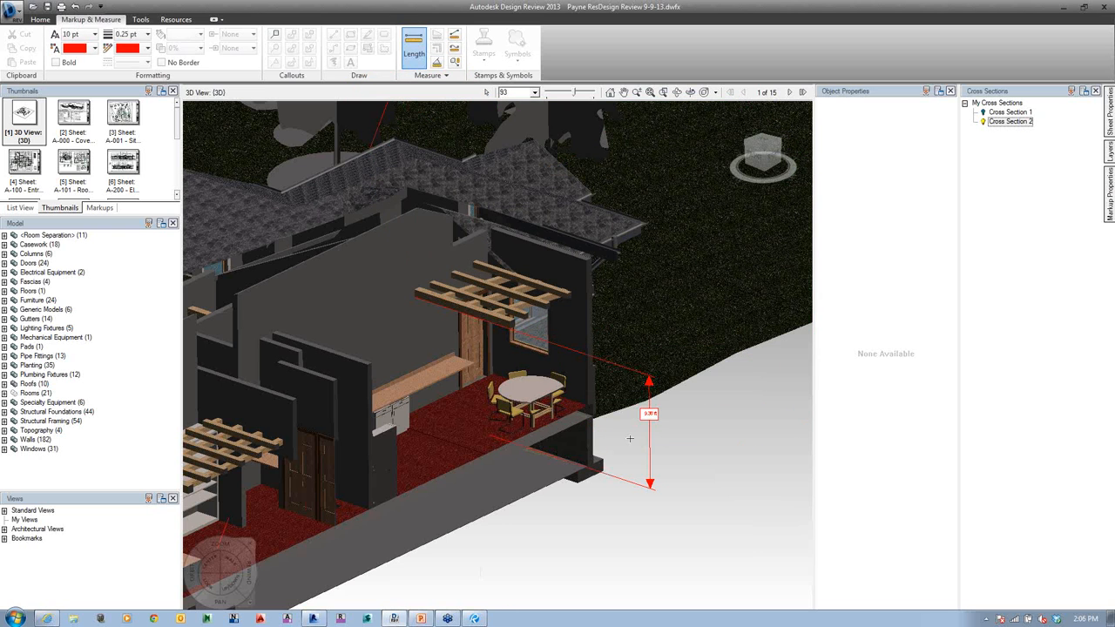
- Turn off Cross Section 2 and add a length measurement between the sloped top edges of two interior walls
double_click(1002, 121)
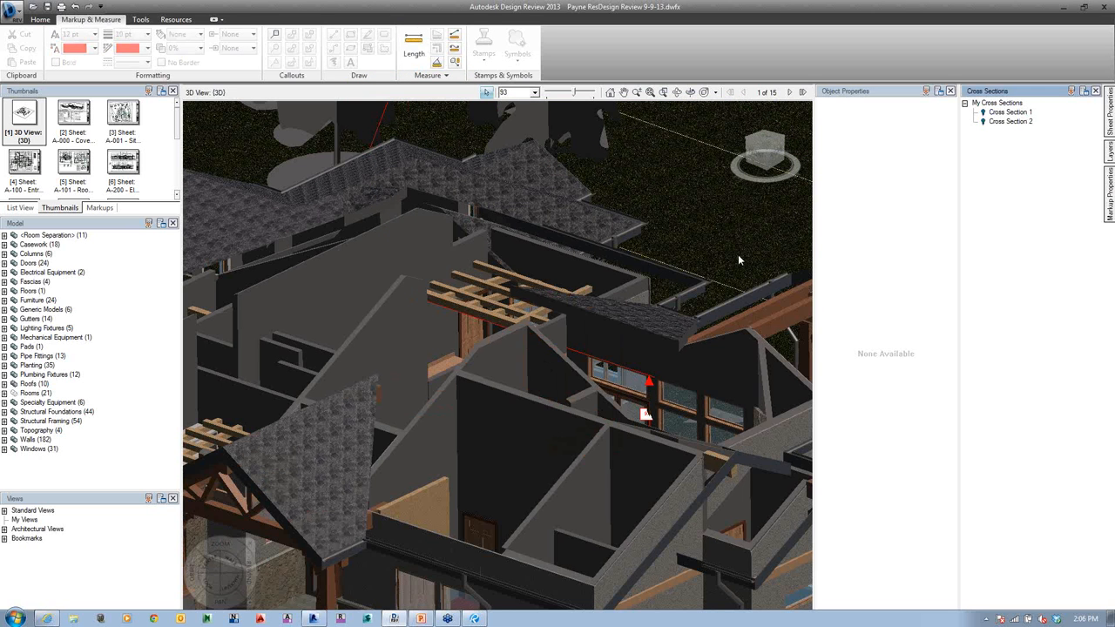
click(414, 43)
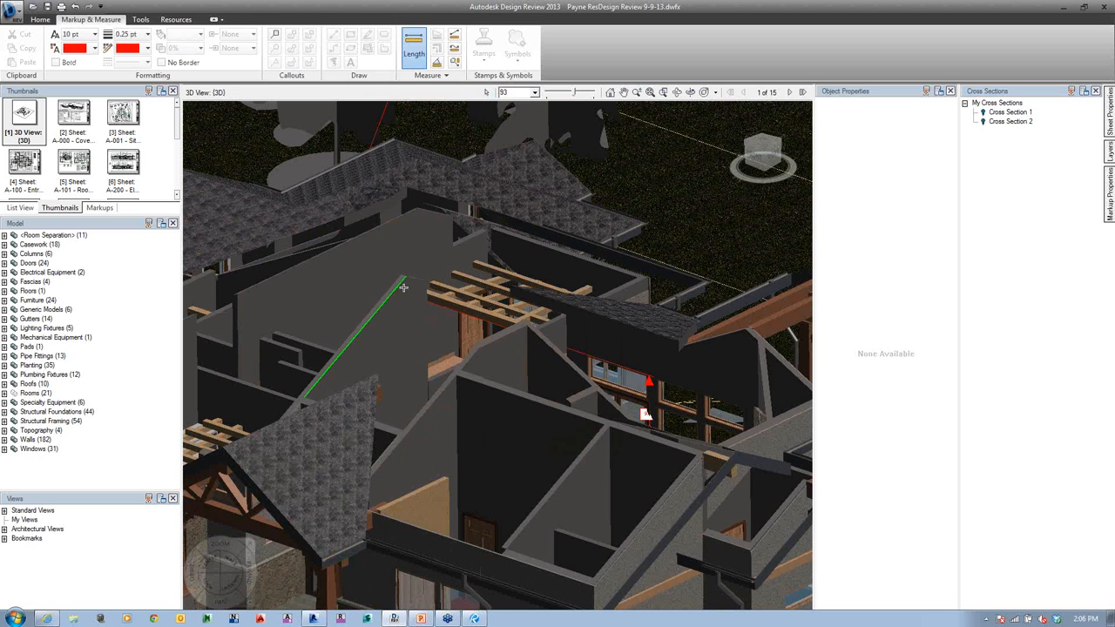
click(402, 286)
click(462, 351)
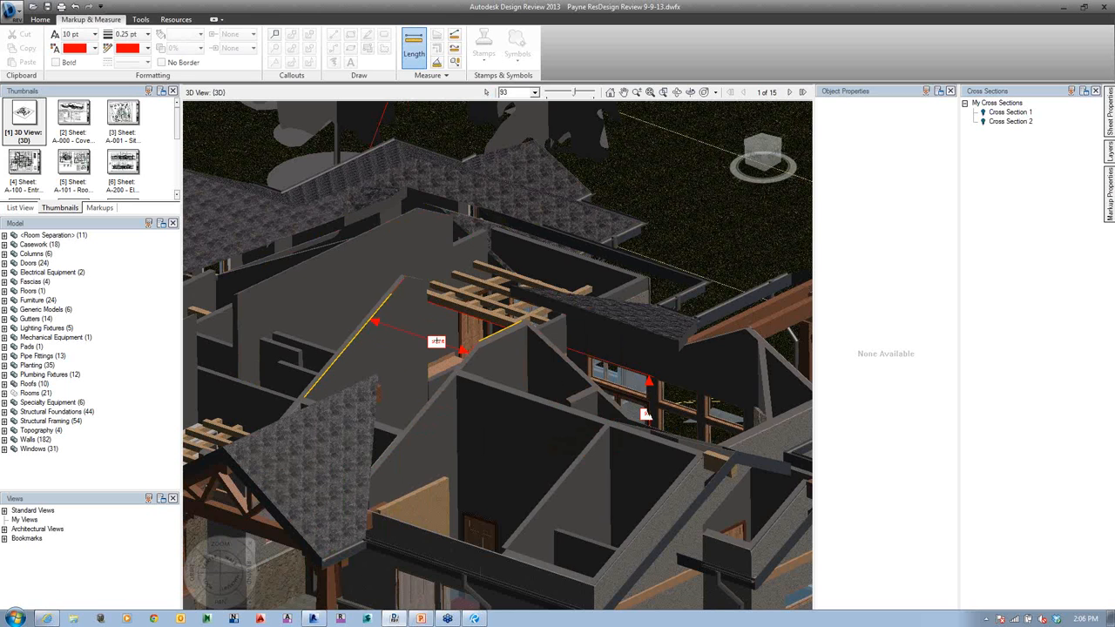
- Examine the house, its raised roof, the callout and the length measurements from several angles and distances
scroll(520, 360, down, 3)
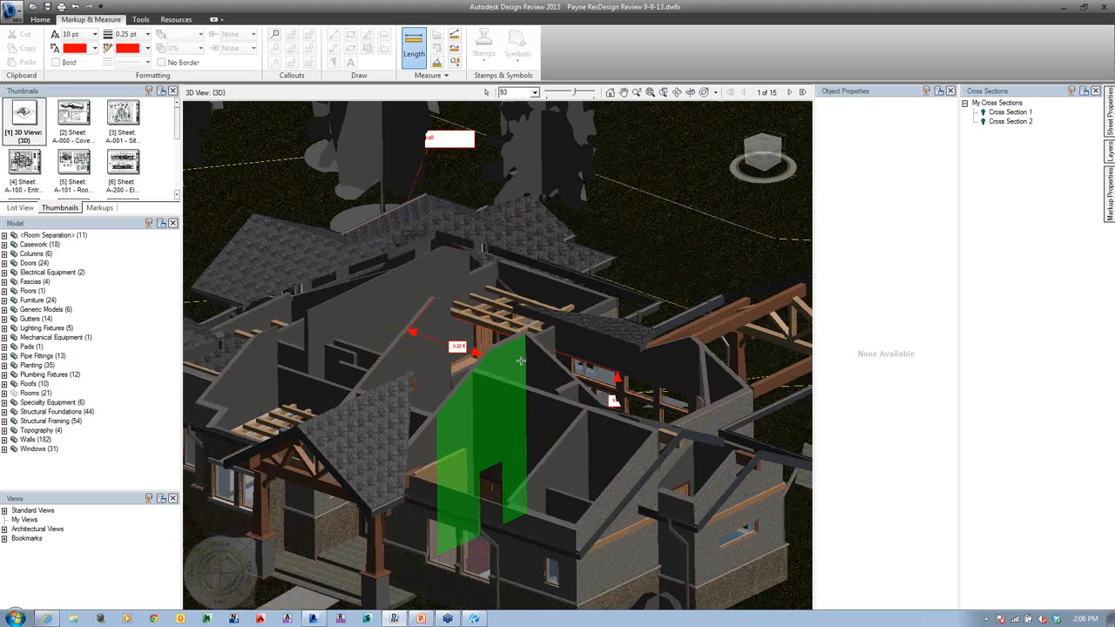
scroll(520, 361, down, 3)
scroll(385, 269, up, 5)
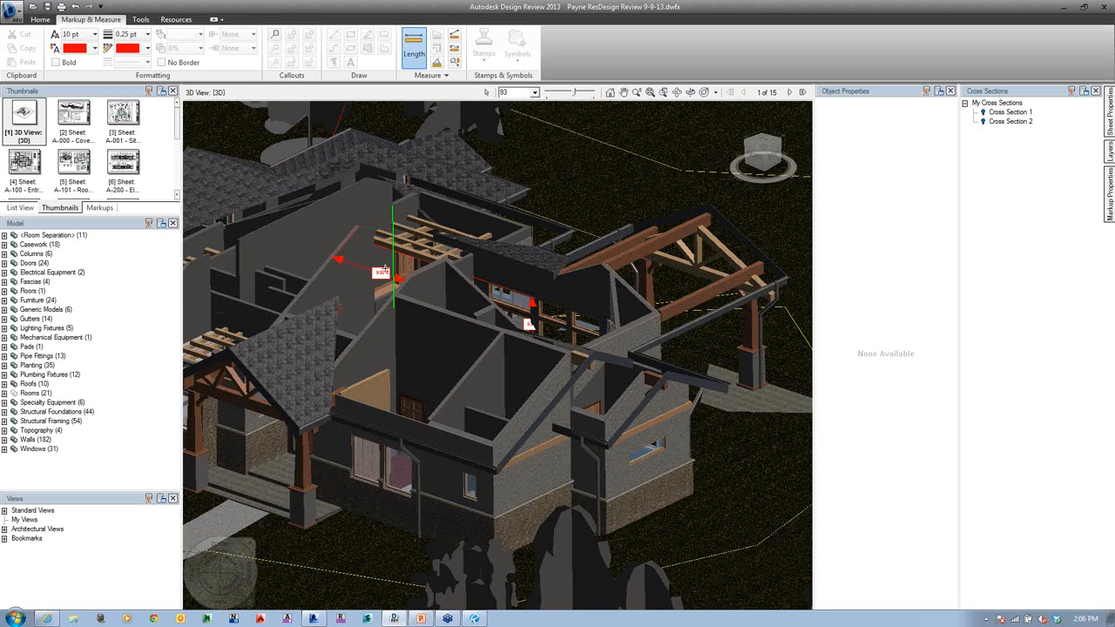
scroll(384, 269, down, 4)
key(Escape)
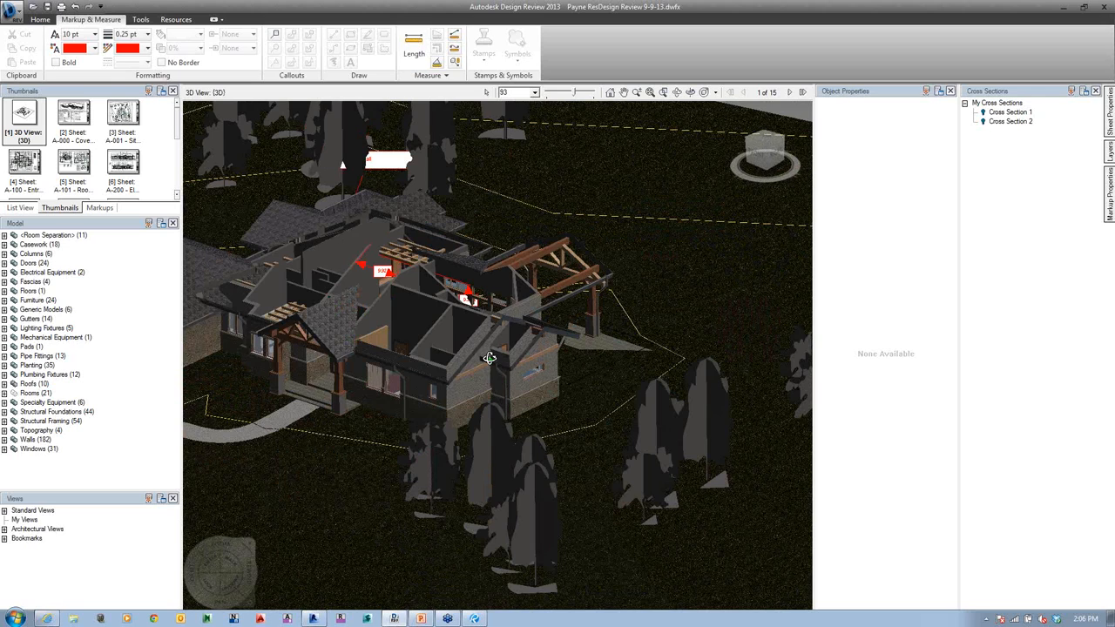
drag(490, 358, 402, 357)
shift+middle_drag(402, 357, 642, 361)
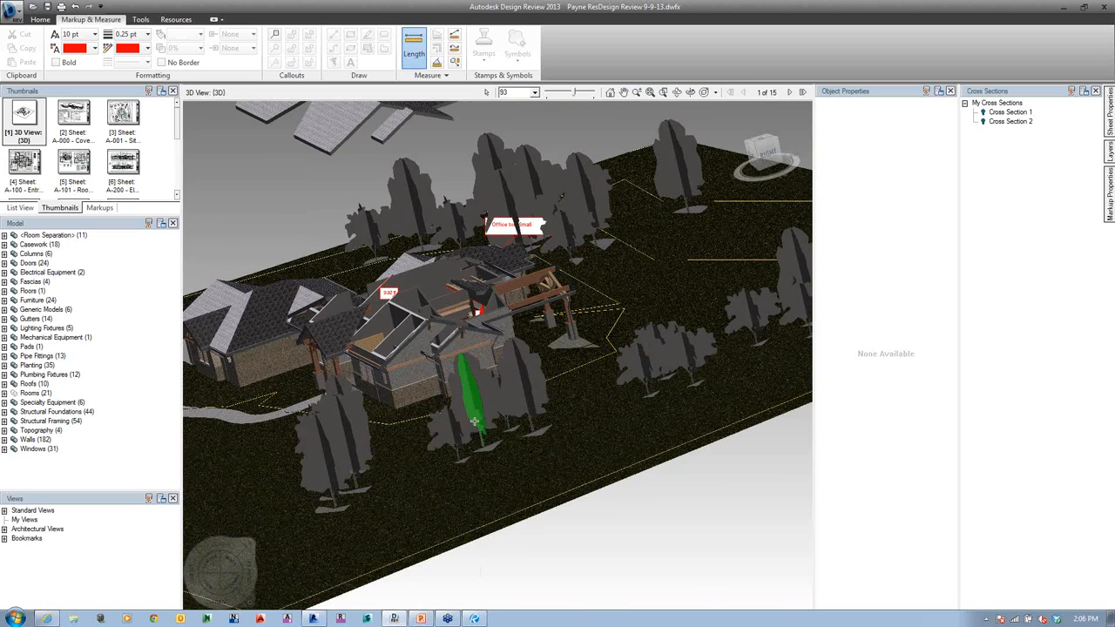
scroll(460, 396, down, 2)
scroll(445, 406, up, 2)
shift+middle_drag(443, 400, 500, 378)
scroll(488, 376, down, 2)
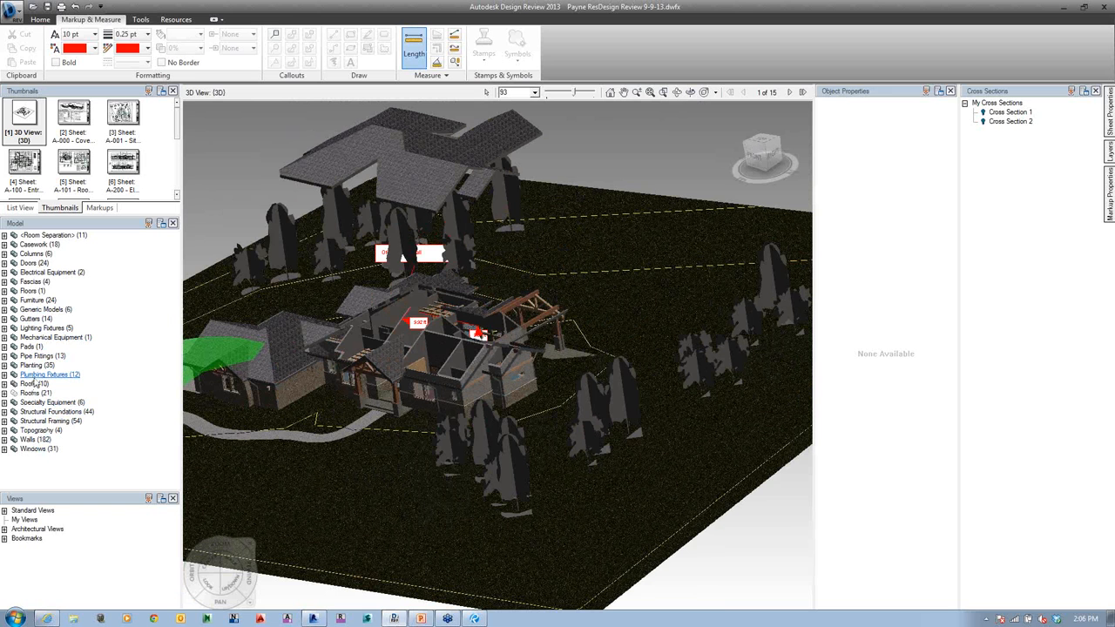
- Hide the deciduous trees of the Planting category in the 3D model
click(4, 365)
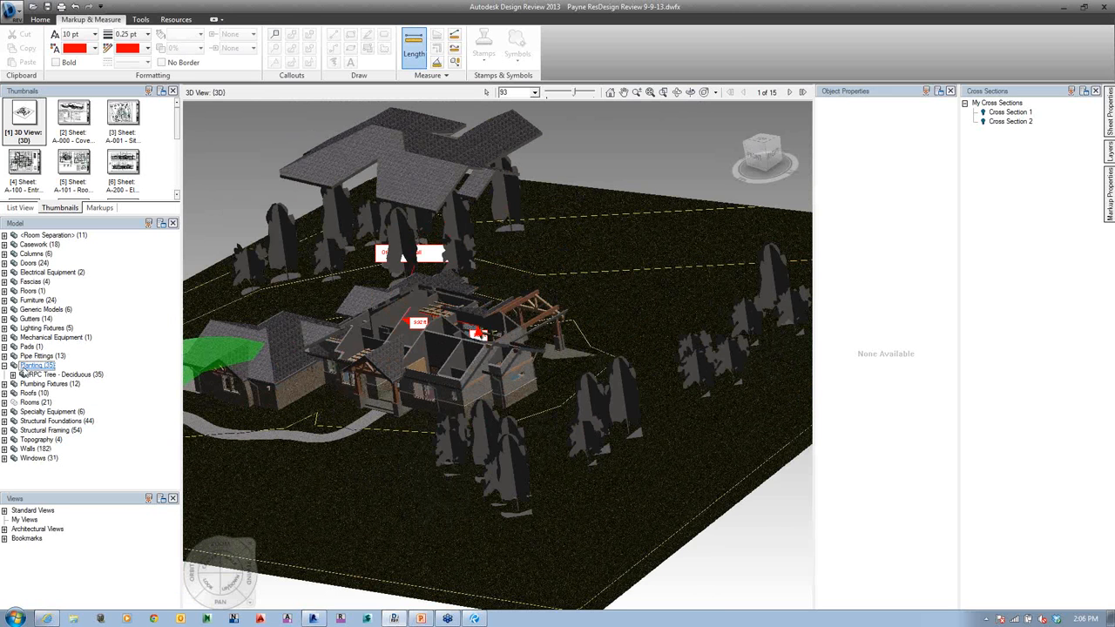
click(39, 365)
right_click(63, 375)
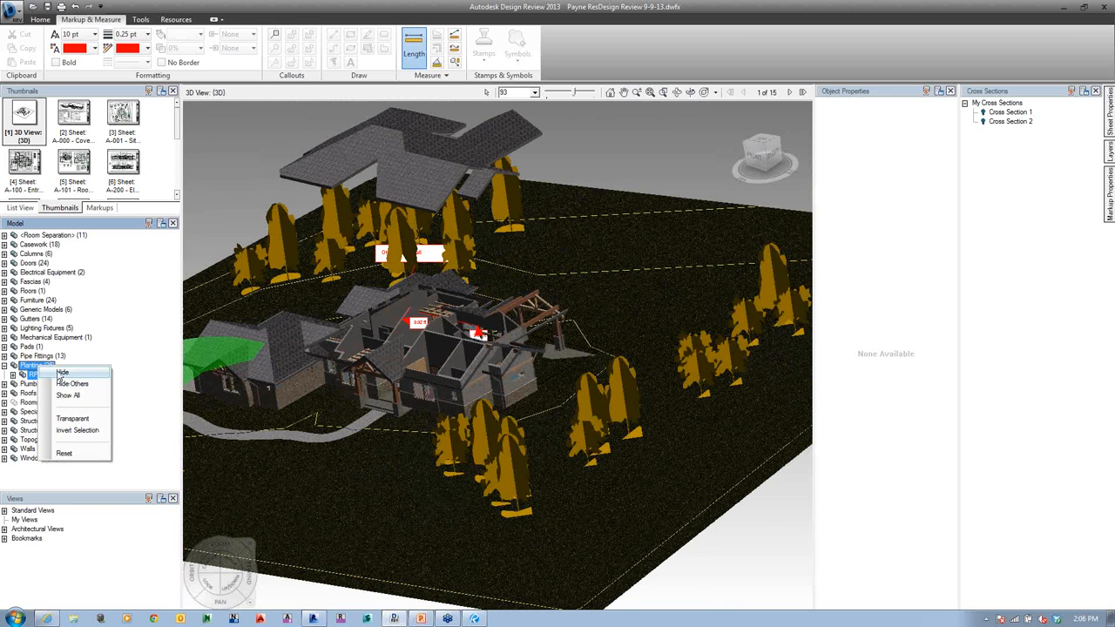
click(122, 379)
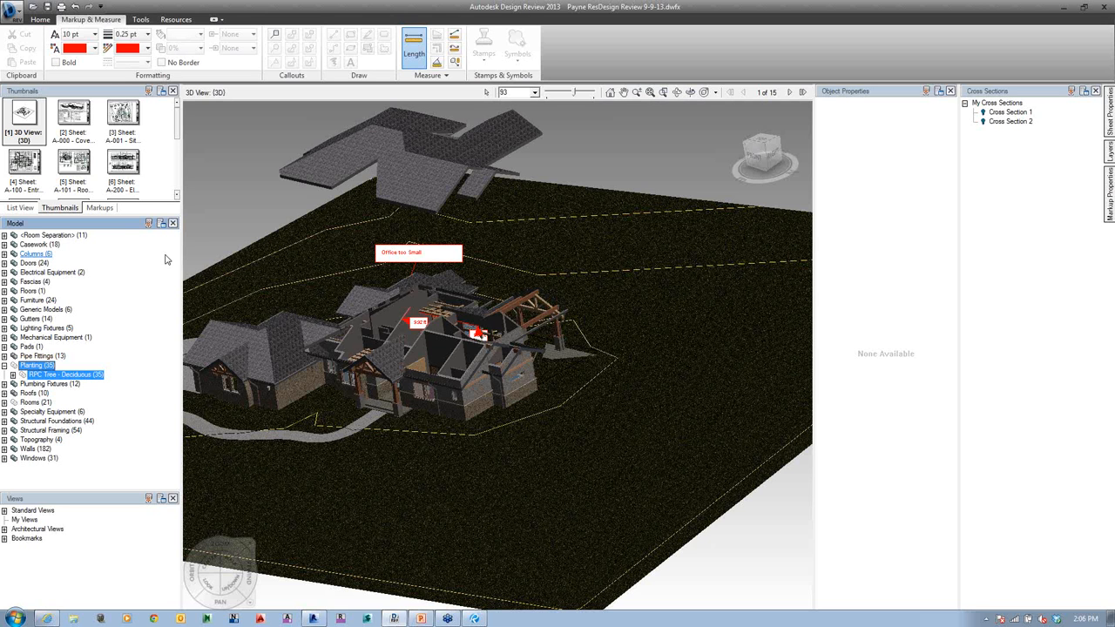
- Review the markups of all sheets and go to the 9.92 ft length markup in the 3D view
click(100, 209)
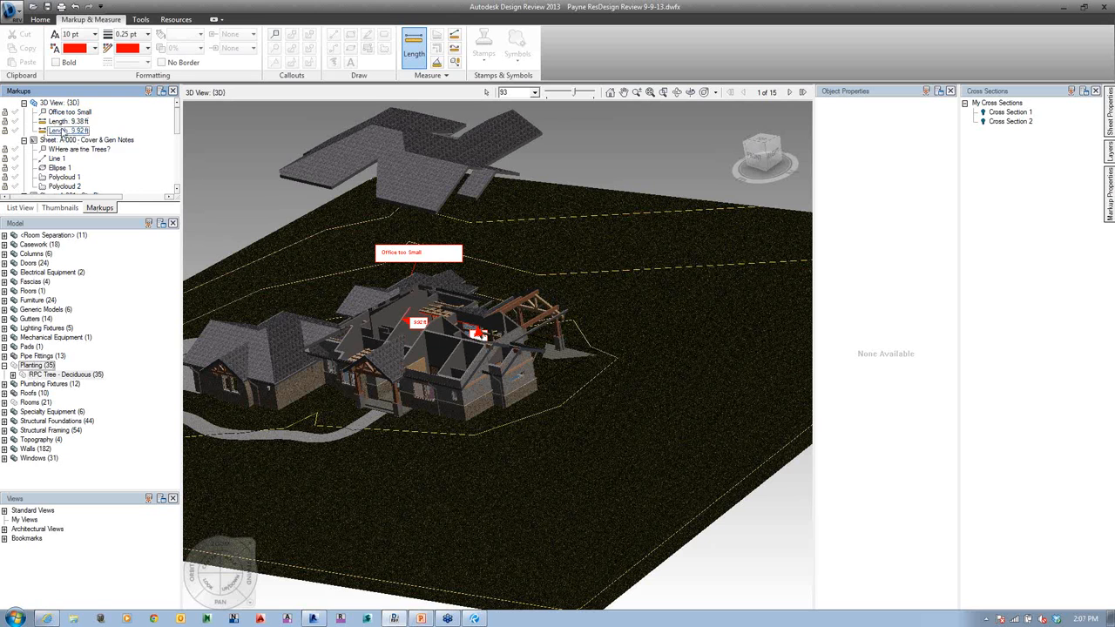
scroll(176, 131, down, 1)
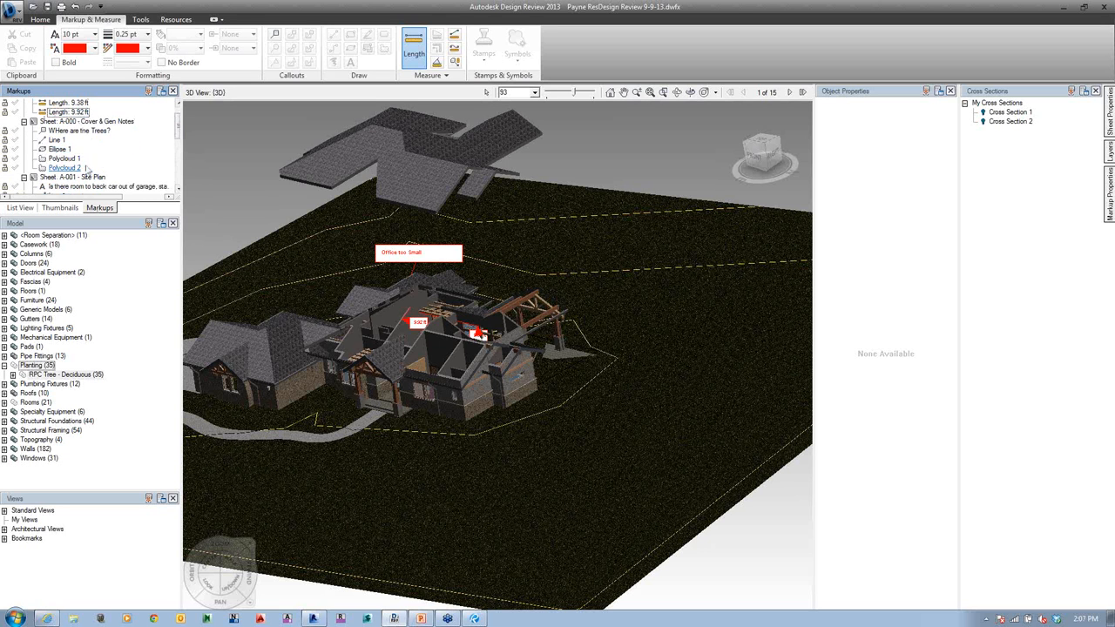
scroll(176, 130, down, 1)
scroll(177, 131, down, 1)
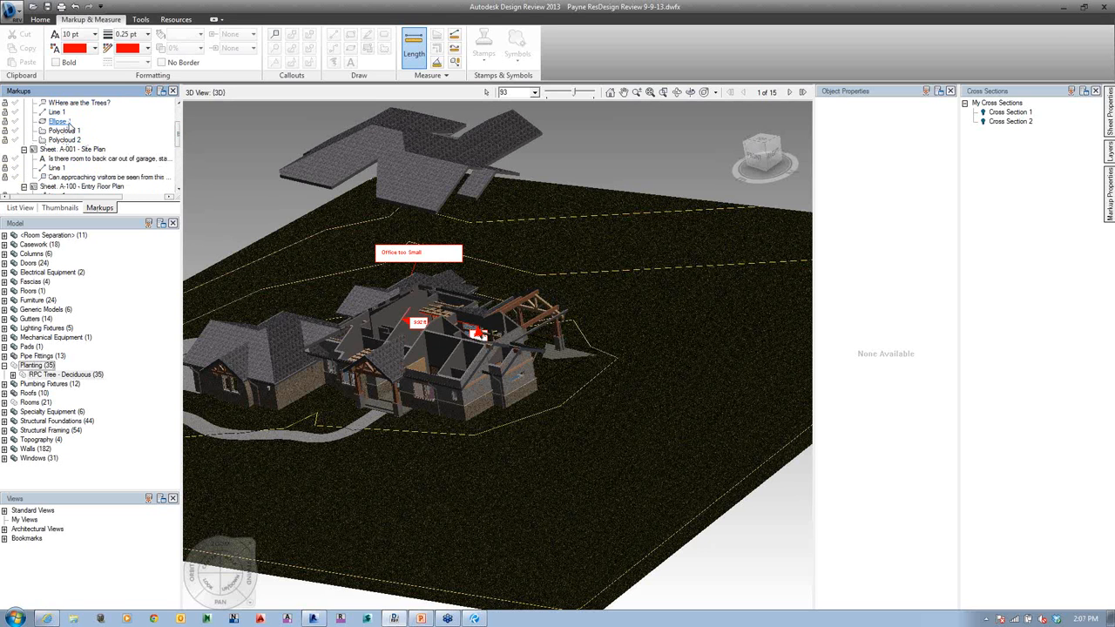
scroll(69, 139, down, 5)
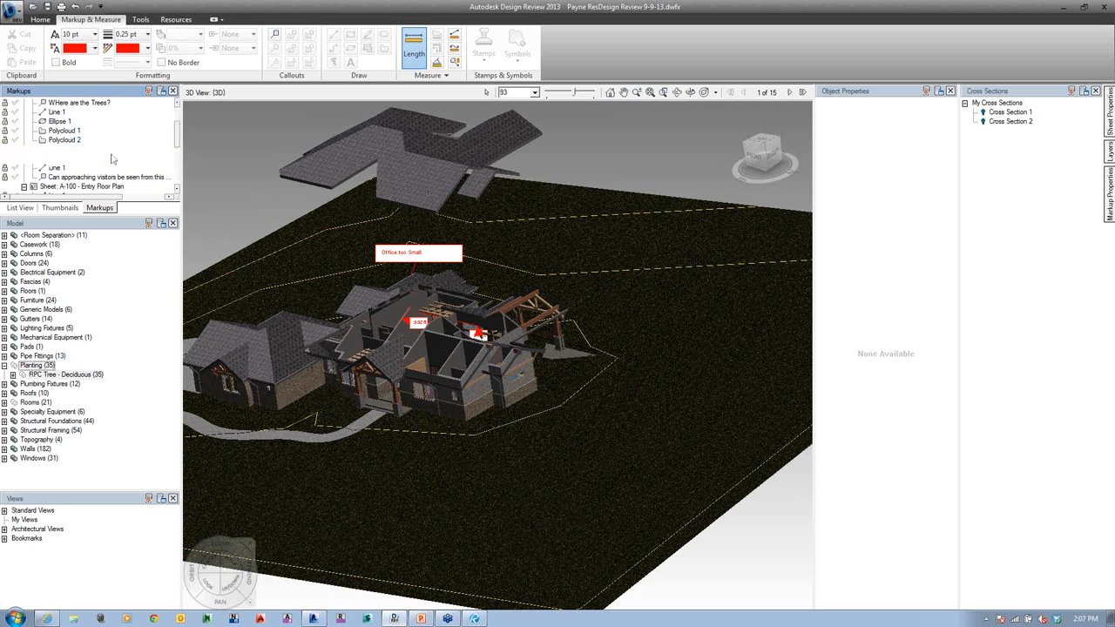
drag(184, 153, 180, 114)
click(5, 130)
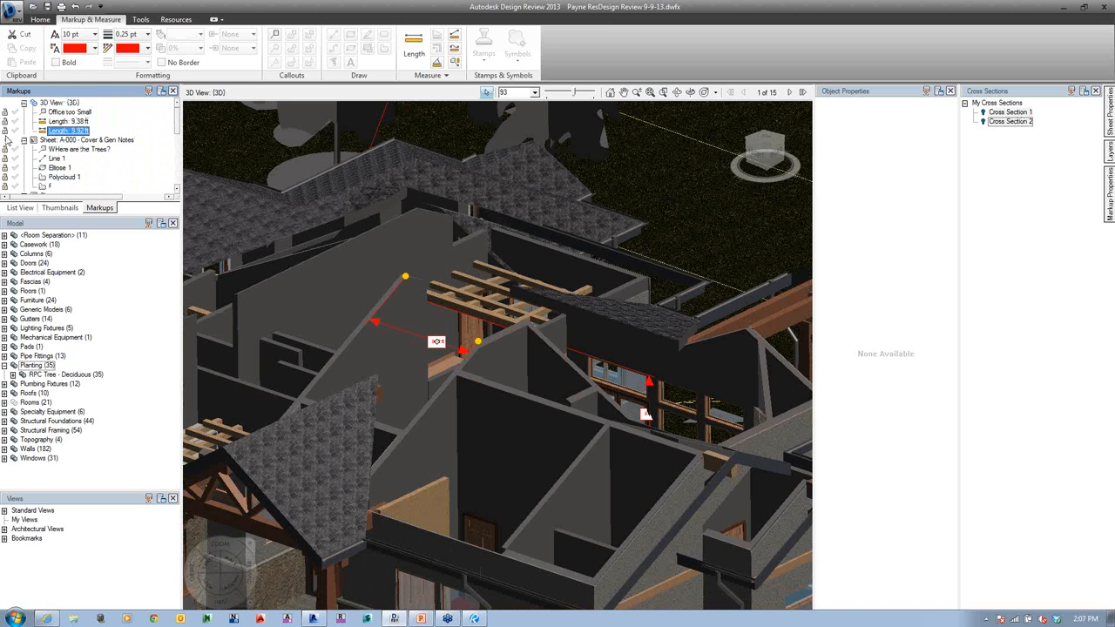
click(18, 131)
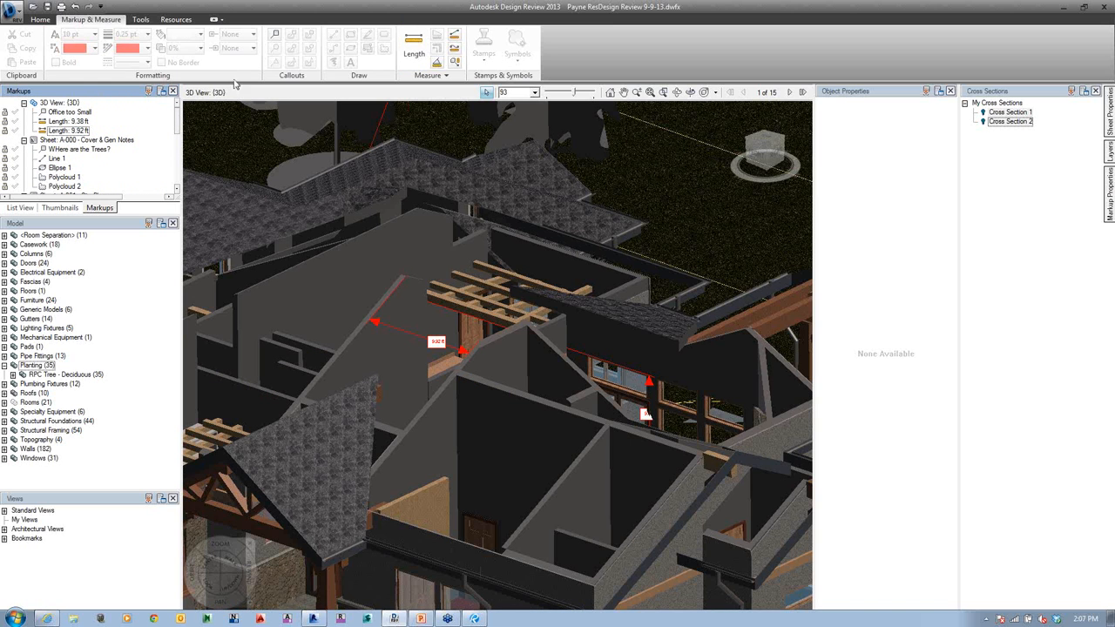
- Look through the sheet list and the thumbnails, and return to the list of markups
click(22, 208)
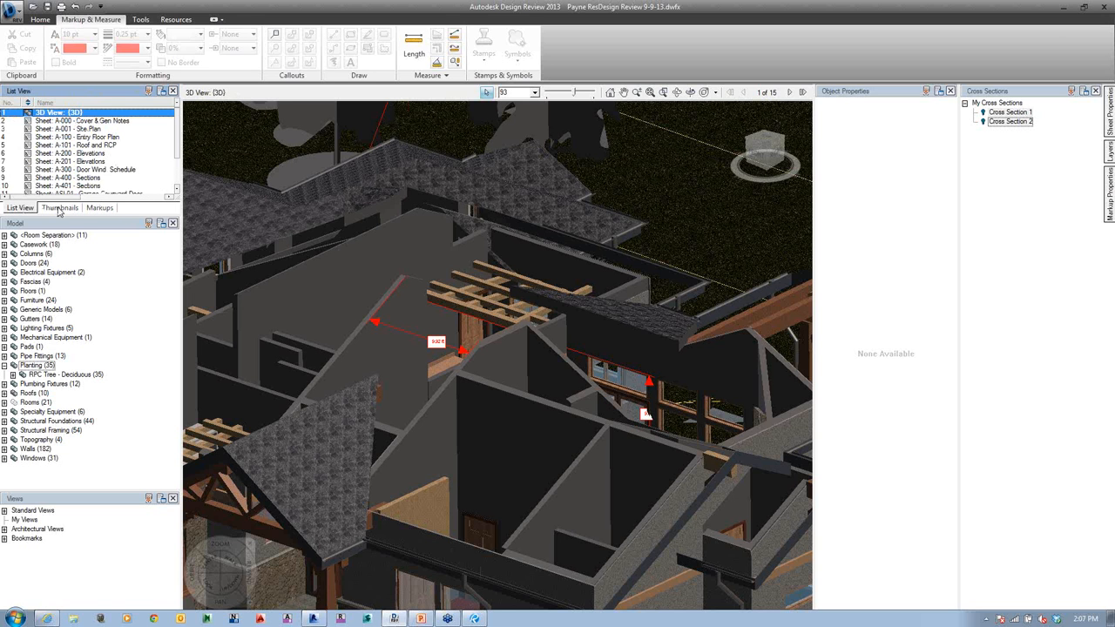
click(58, 208)
click(98, 208)
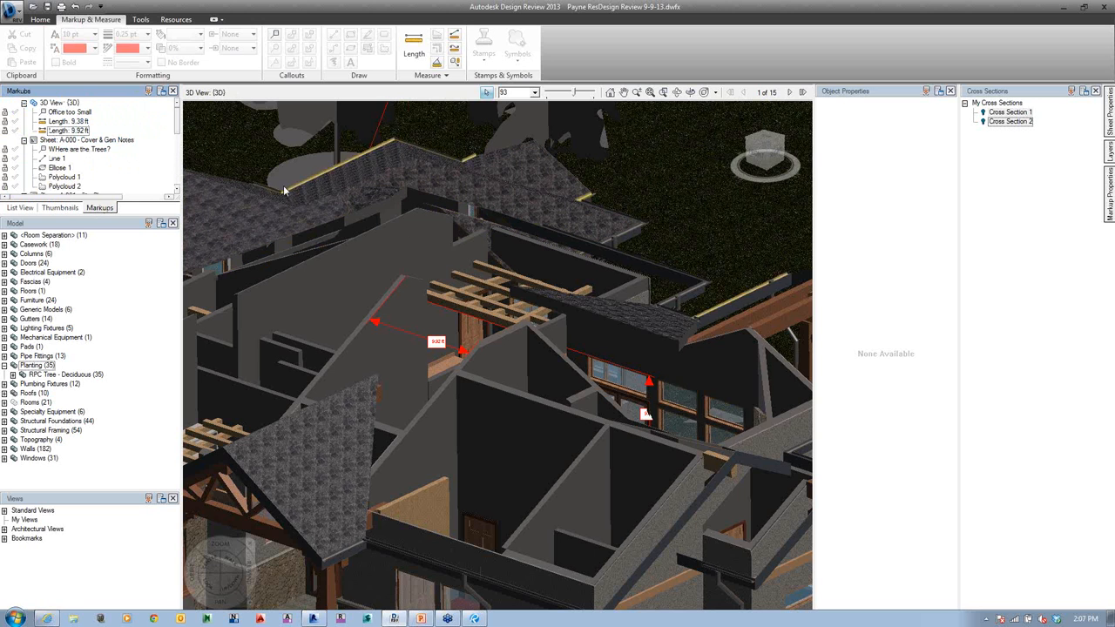
scroll(530, 324, down, 2)
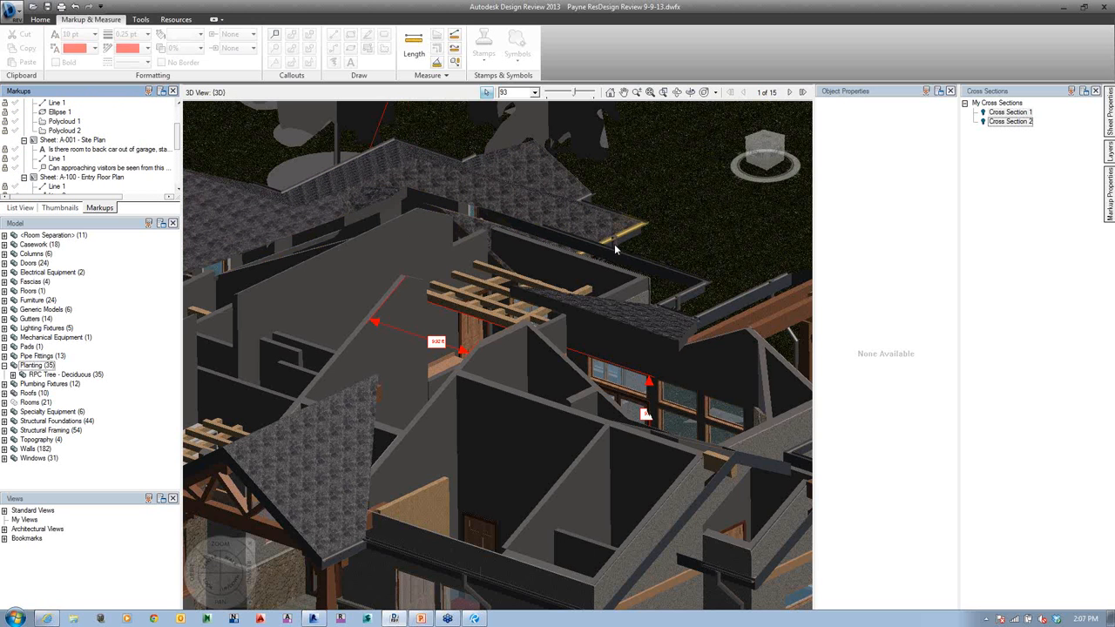
- Walk through the house model with the Look tool, from the bedroom into the living area facing the kitchen
scroll(613, 366, down, 5)
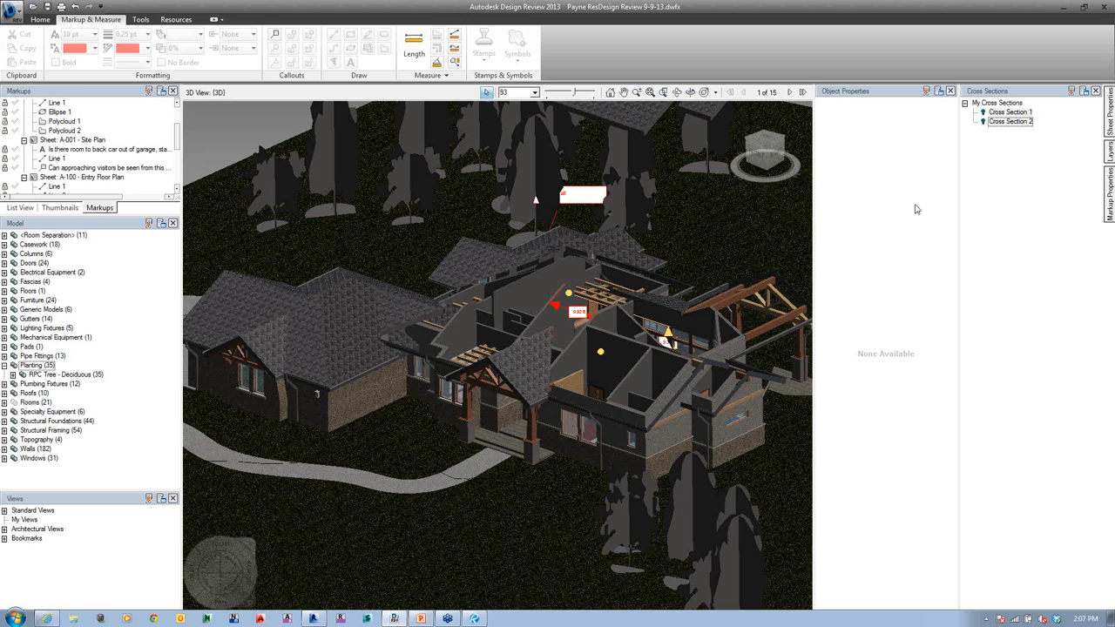
click(229, 584)
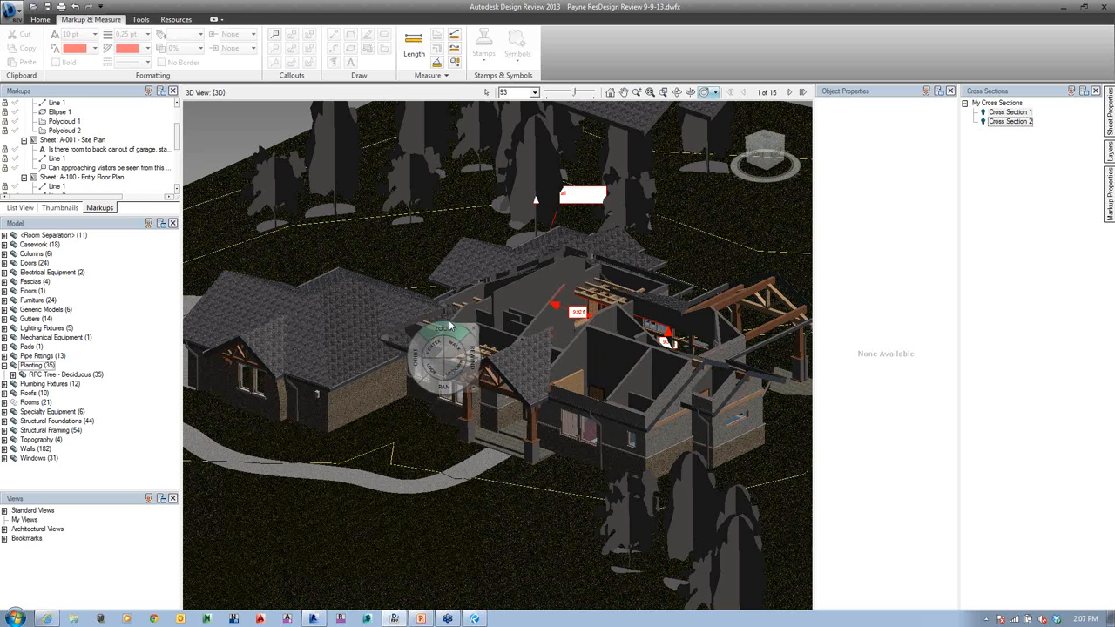
click(433, 366)
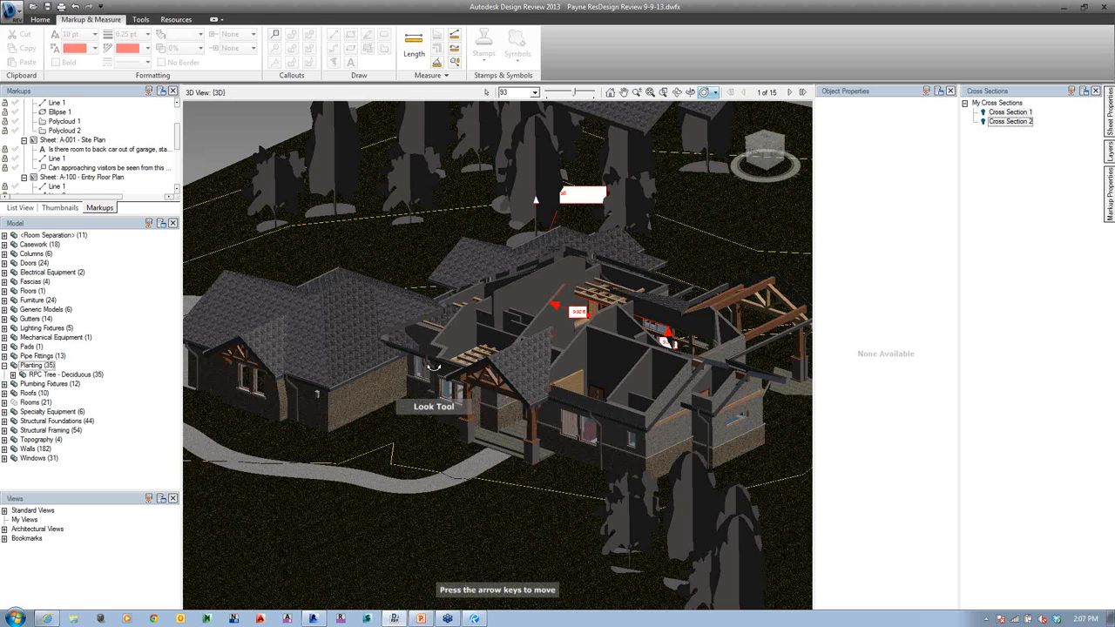
drag(433, 366, 251, 295)
key(Up)
key(Up)
key(Up)
key(Up)
key(Up)
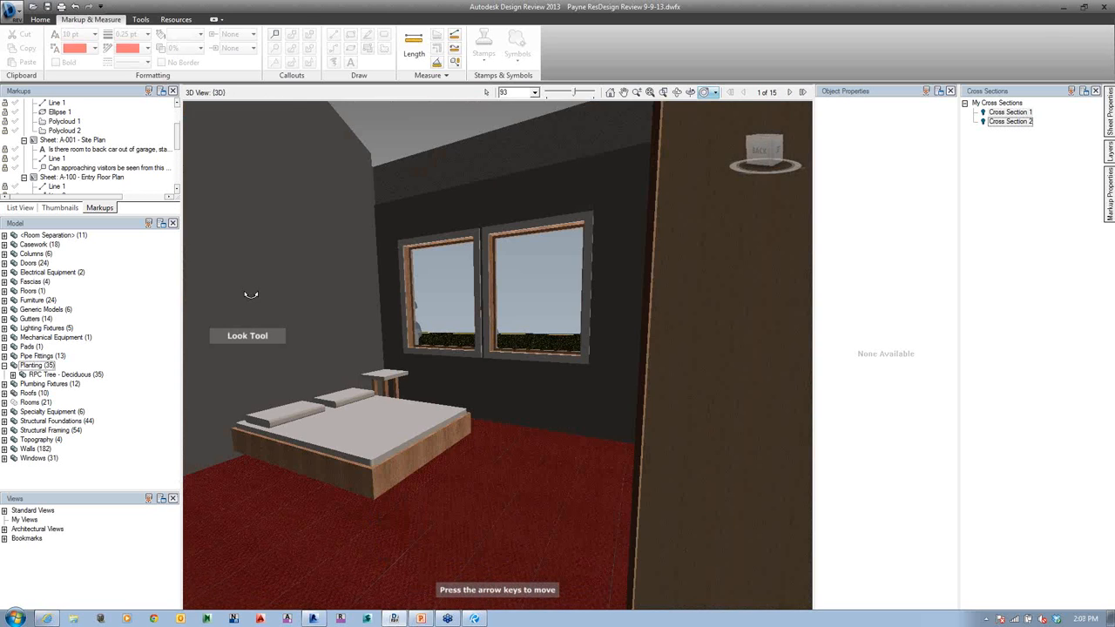
key(Up)
drag(714, 260, 345, 275)
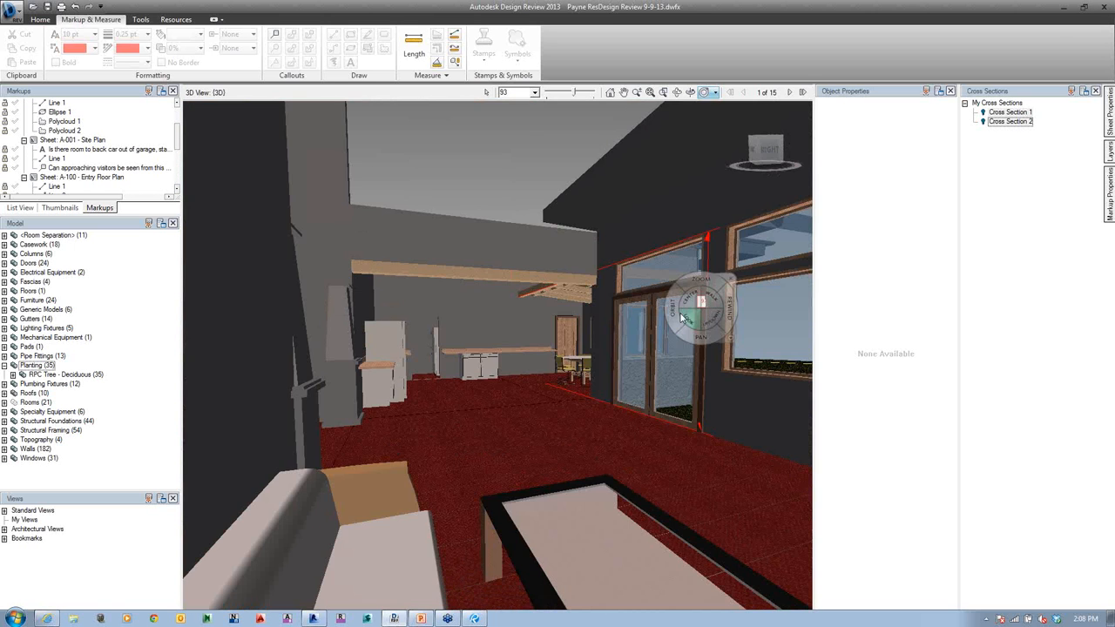
drag(682, 333, 680, 300)
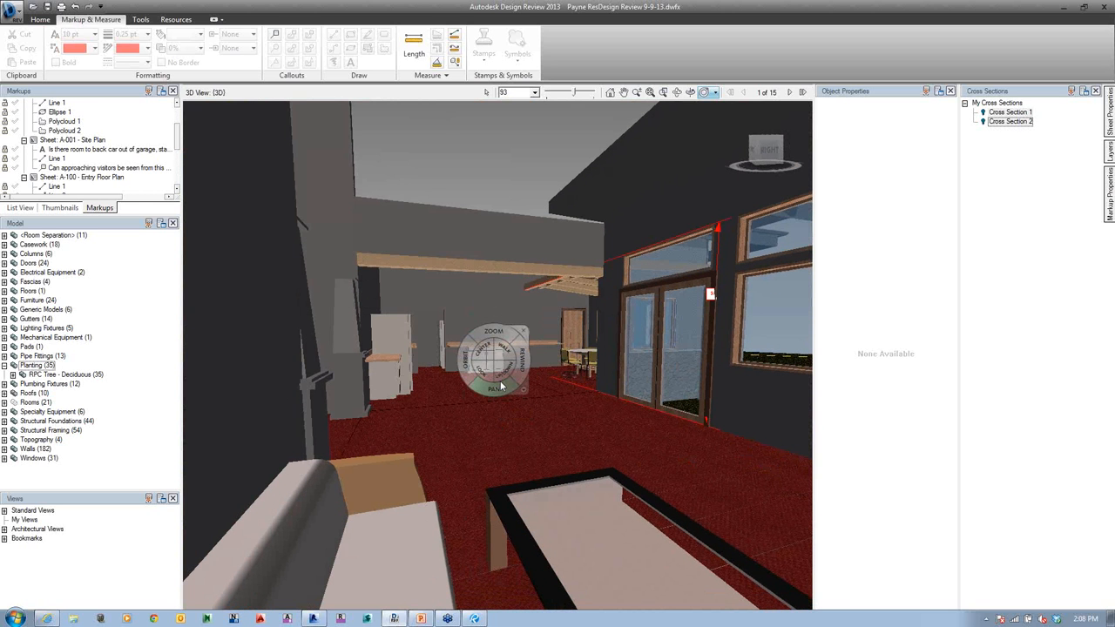
- Add a length measurement from the wood beam at the kitchen opening down to the floor
click(413, 48)
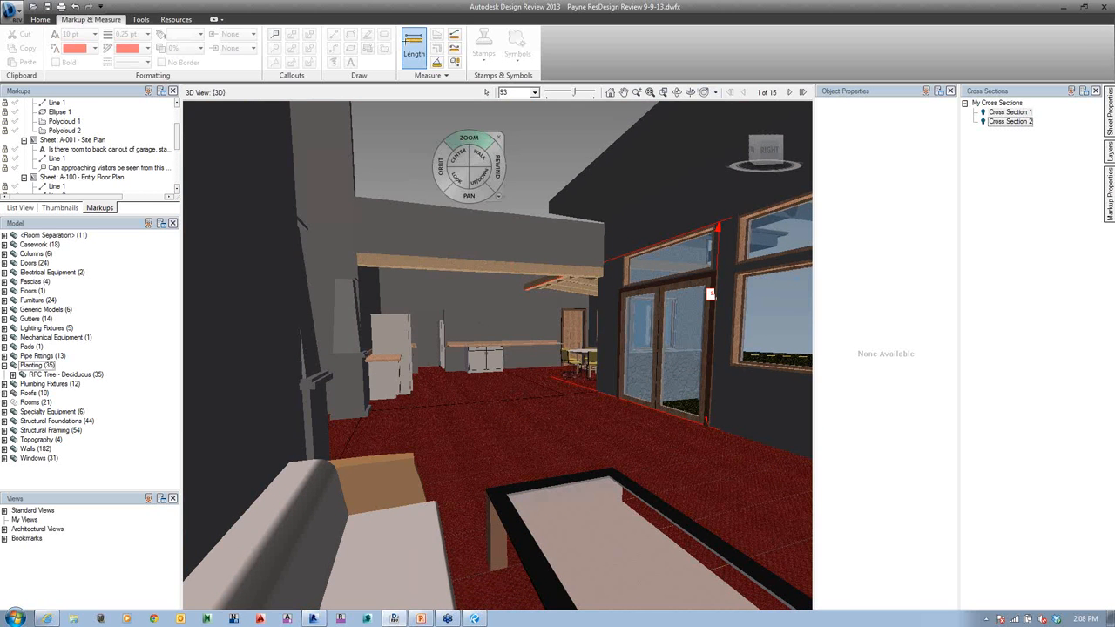
click(471, 281)
click(471, 451)
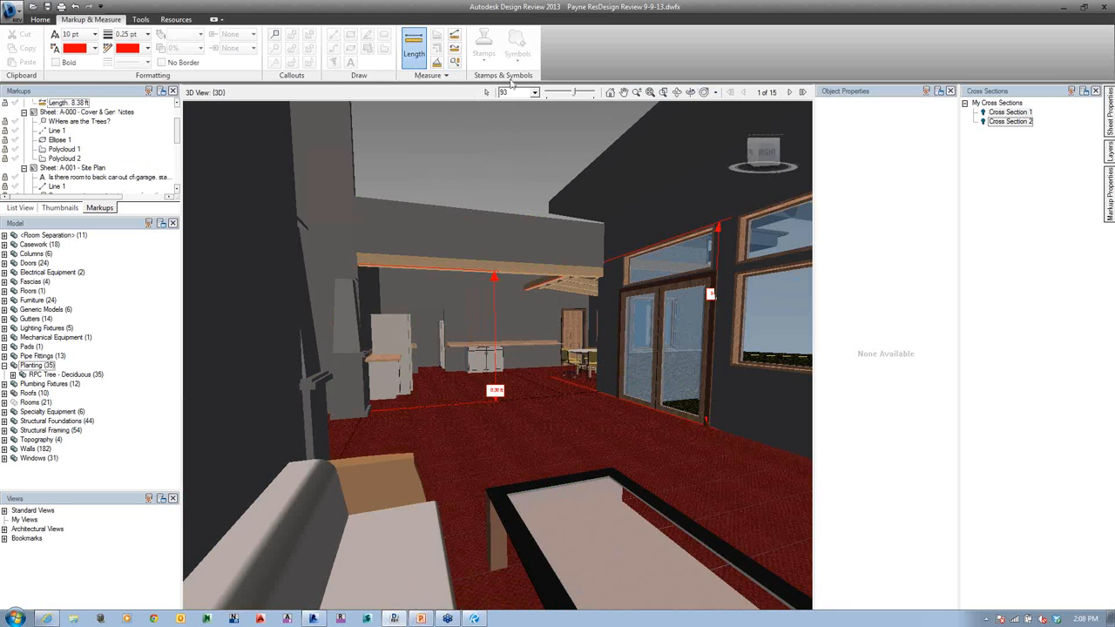
click(83, 159)
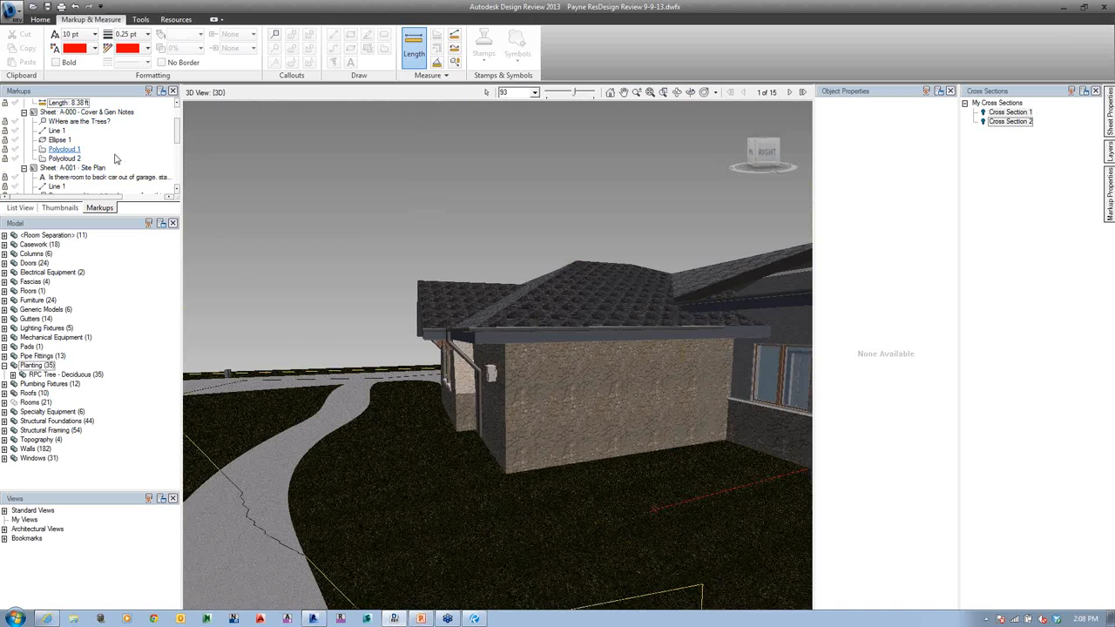
scroll(652, 358, up, 3)
scroll(651, 357, down, 5)
middle_drag(617, 398, 439, 394)
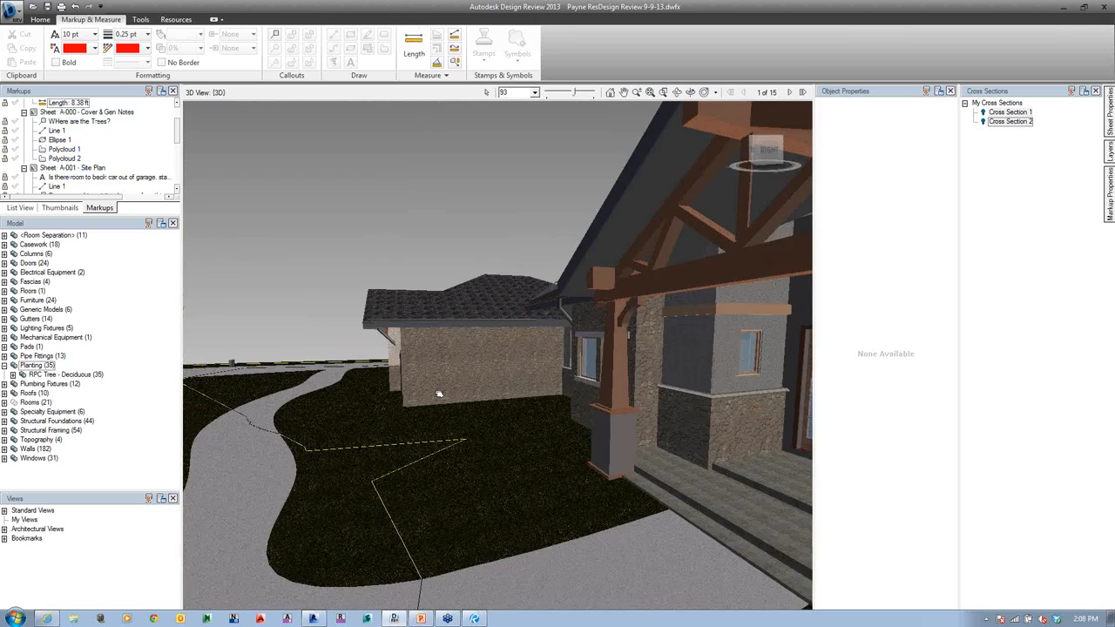
scroll(439, 394, up, 5)
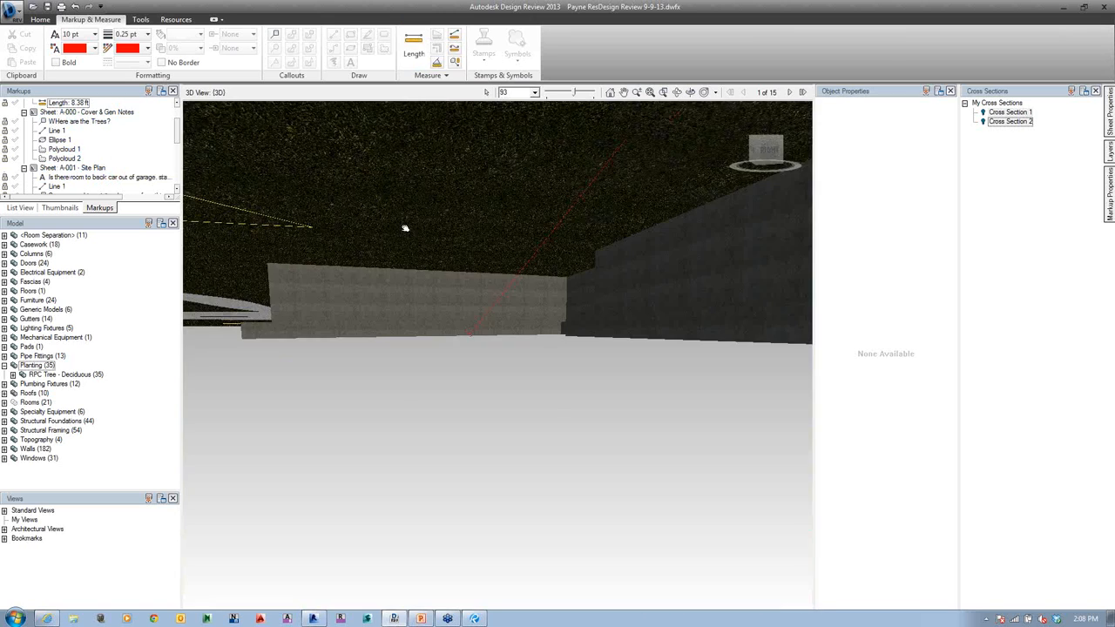
middle_drag(405, 228, 437, 461)
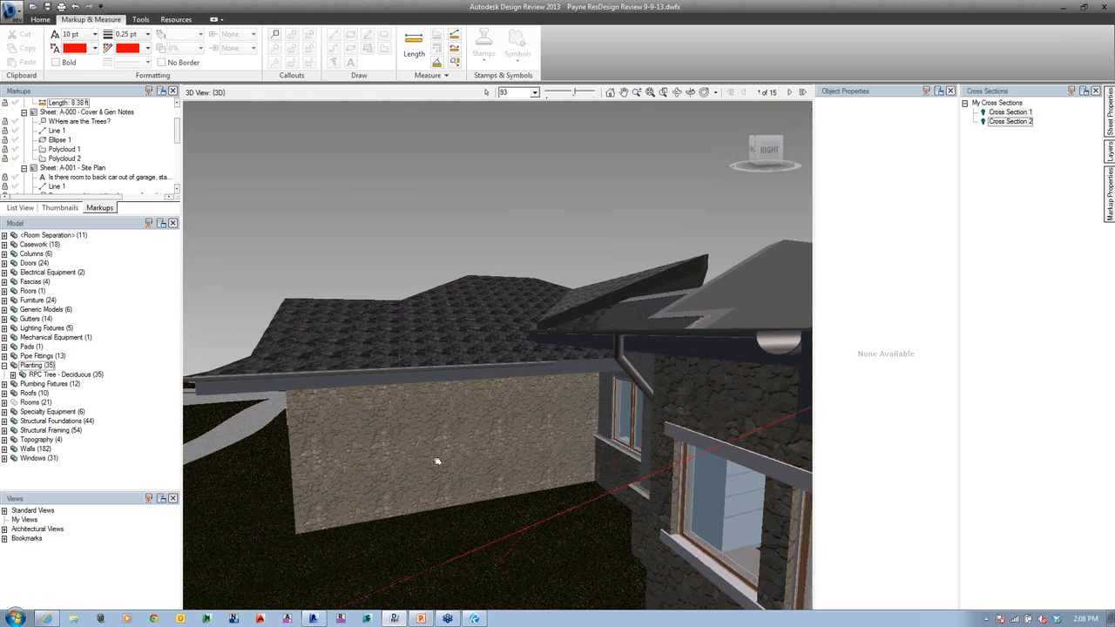
- Open sheet A-100 Entry Floor Plan from its Line 4 markup and show the master bedroom and kitchen
click(178, 142)
click(88, 160)
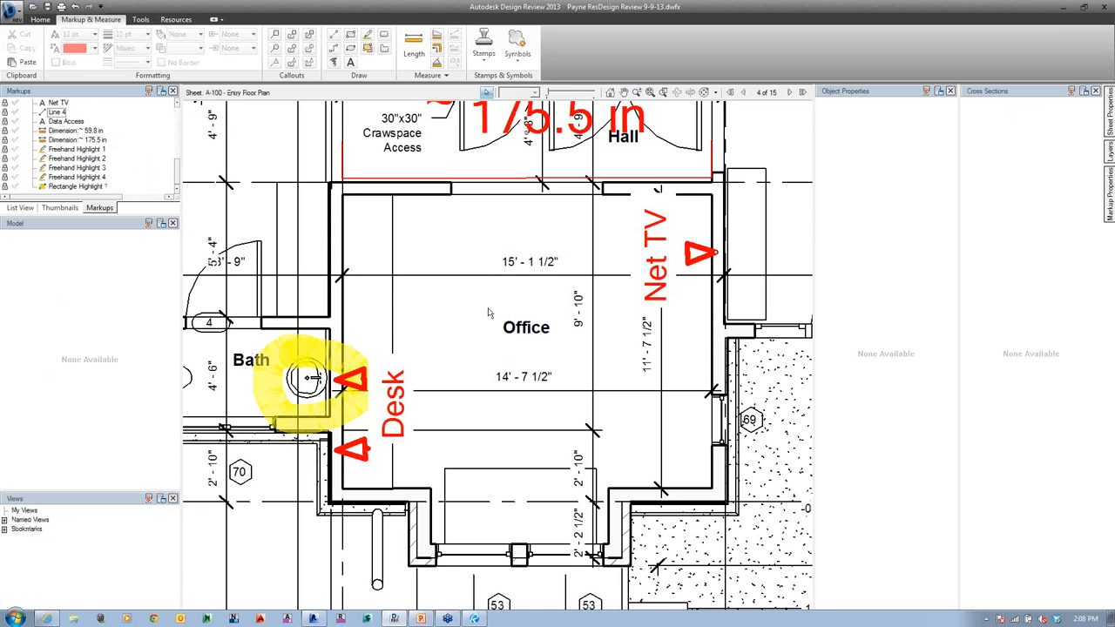
scroll(489, 312, down, 5)
middle_drag(479, 239, 469, 383)
scroll(386, 316, up, 3)
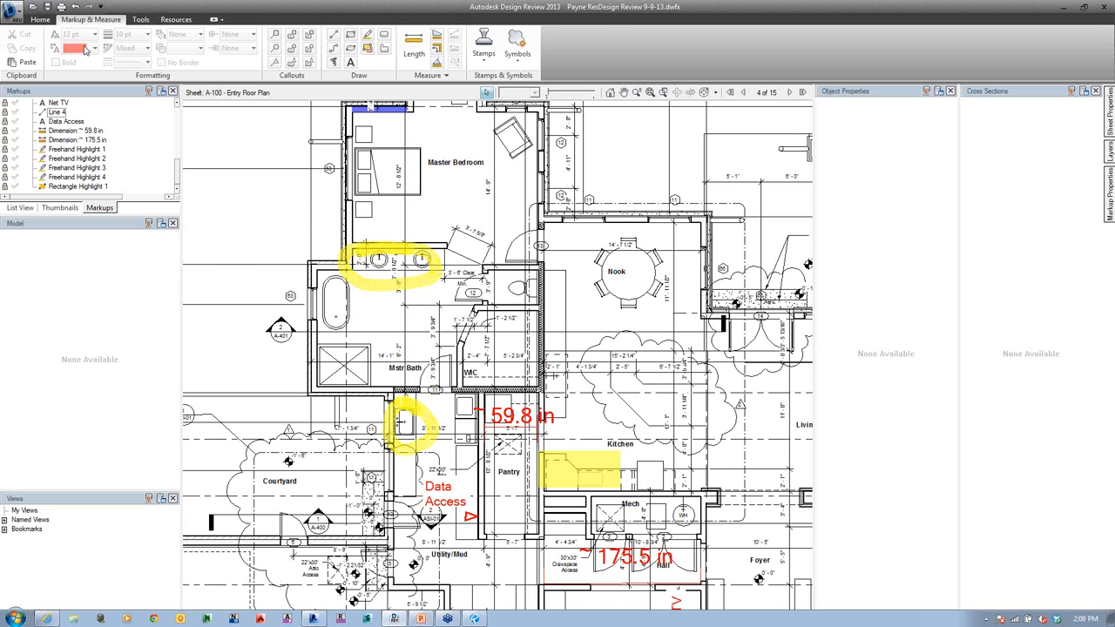
- Add a red callout with a circle at the head of the master bed and a triangle containing the text "11"
click(291, 62)
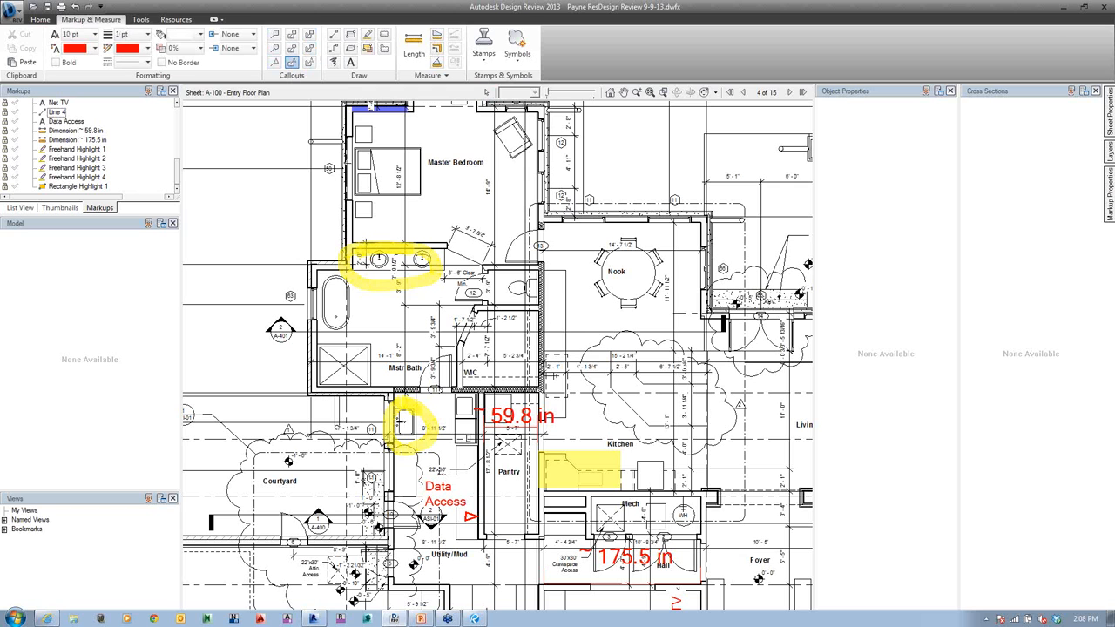
click(354, 150)
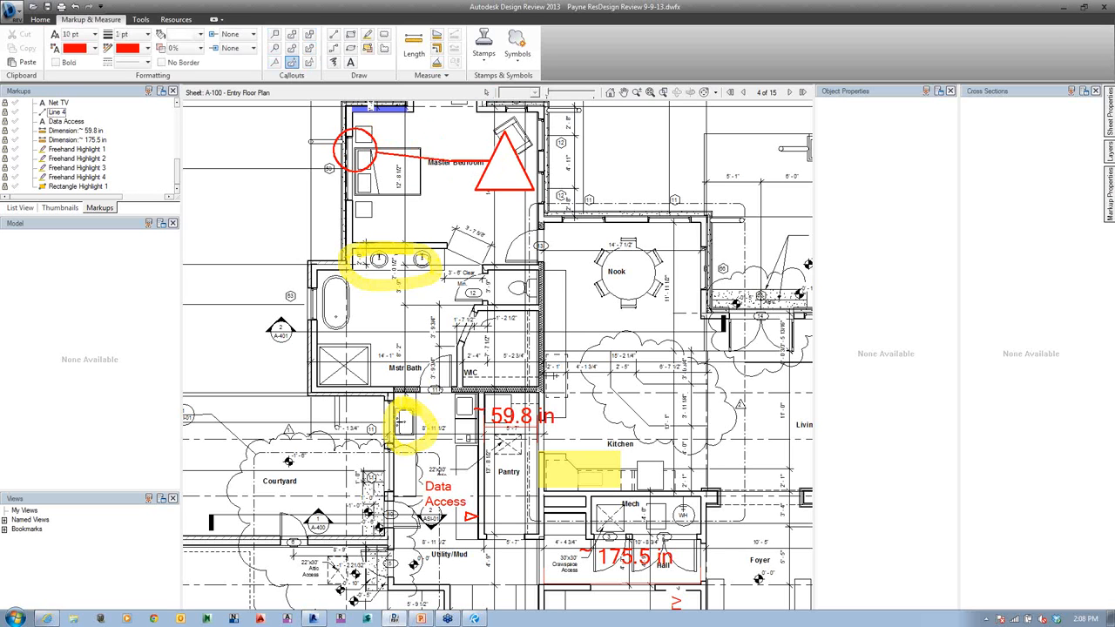
click(505, 165)
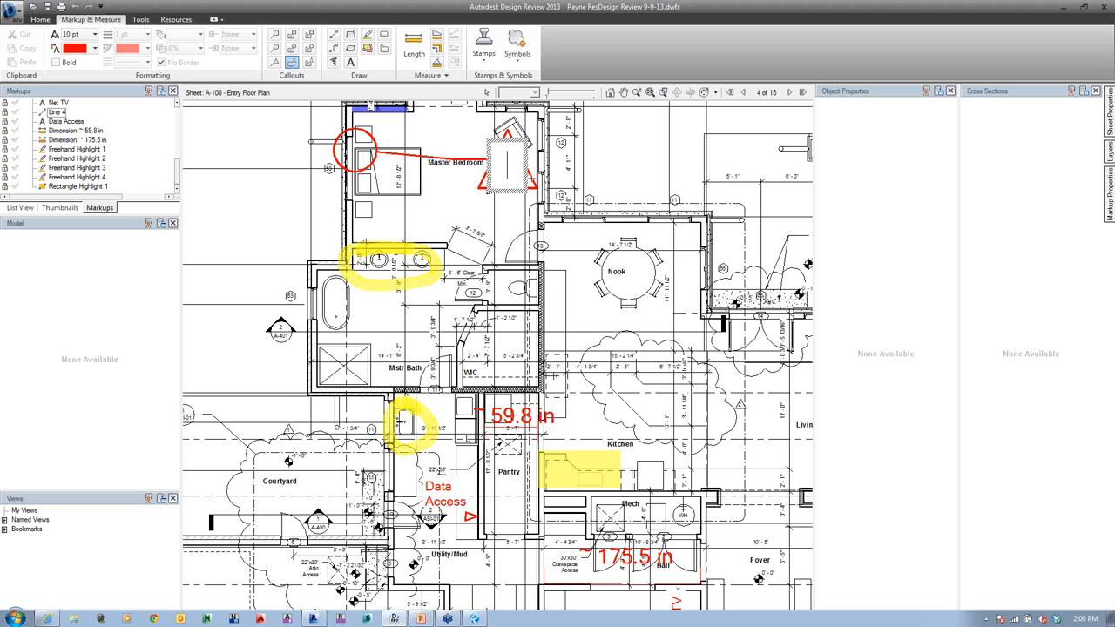
text(!!)
key(BackSpace)
key(BackSpace)
text(11)
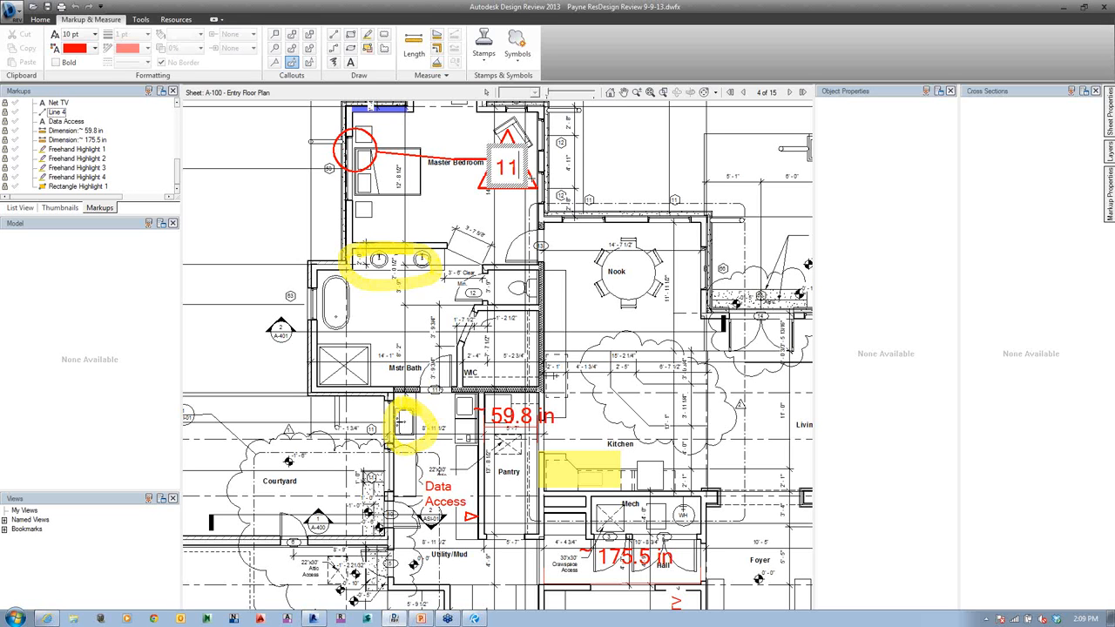
click(551, 171)
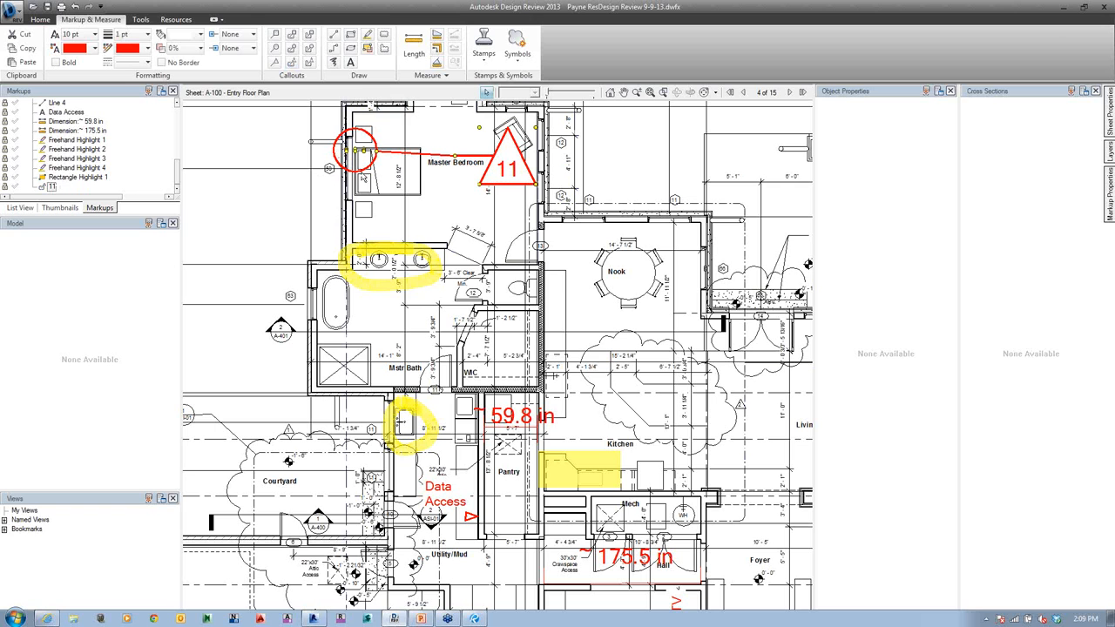
- Draw a small red freehand zigzag outside the master bedroom's exterior wall
click(334, 63)
mouse_move(261, 210)
mouse_down()
mouse_move(290, 208)
mouse_move(284, 224)
mouse_up()
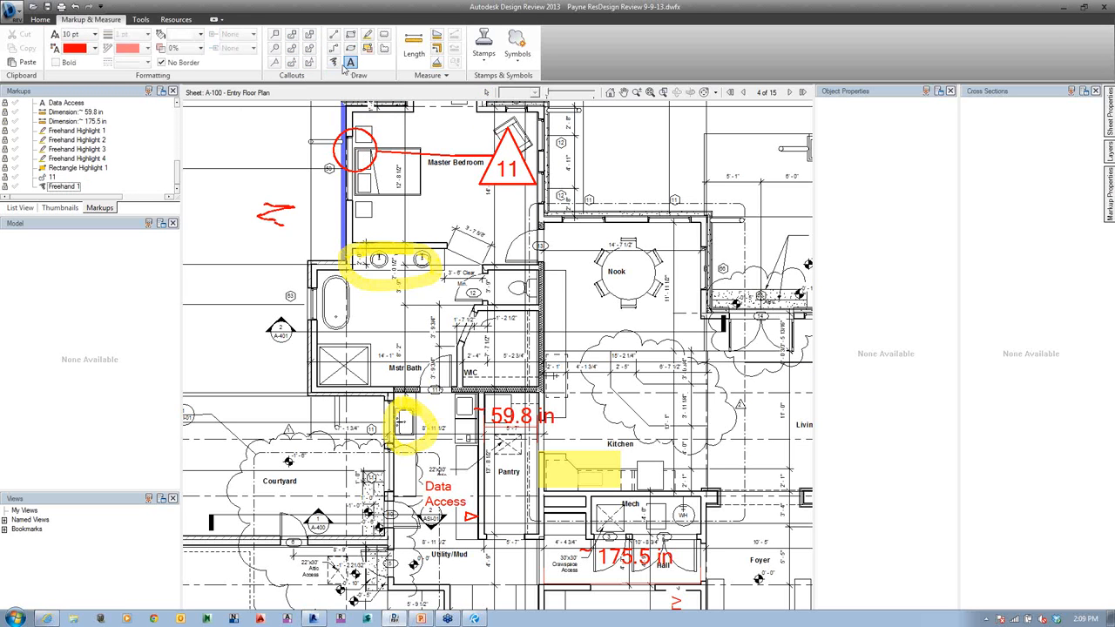
- Try a yellow rectangle highlight over the corner of the Nook and undo it
click(366, 48)
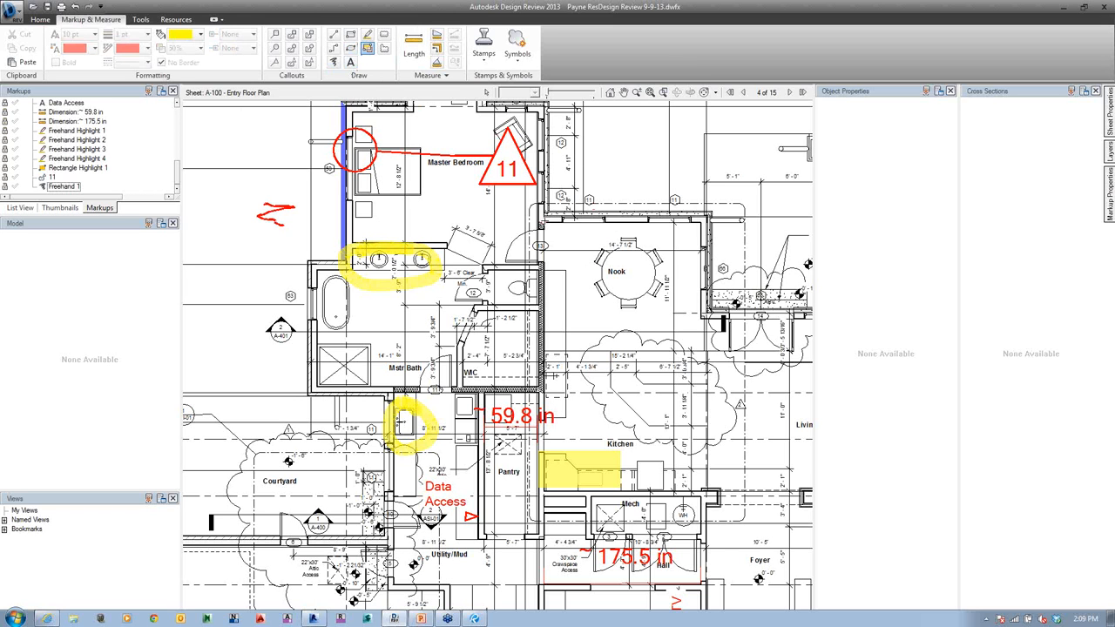
drag(540, 222, 617, 289)
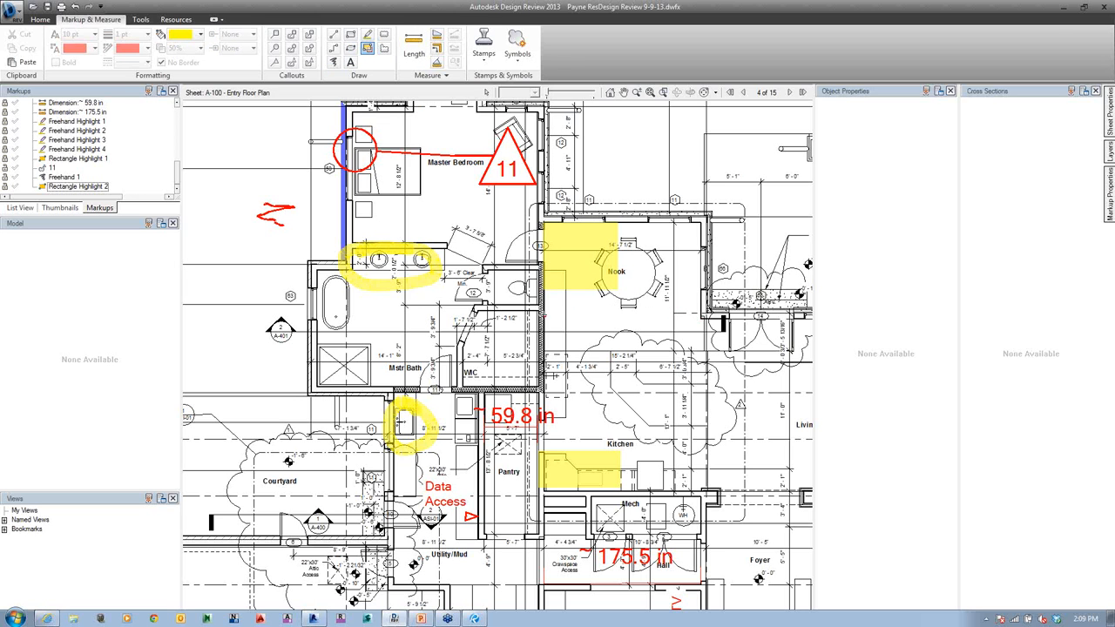
key(ctrl+z)
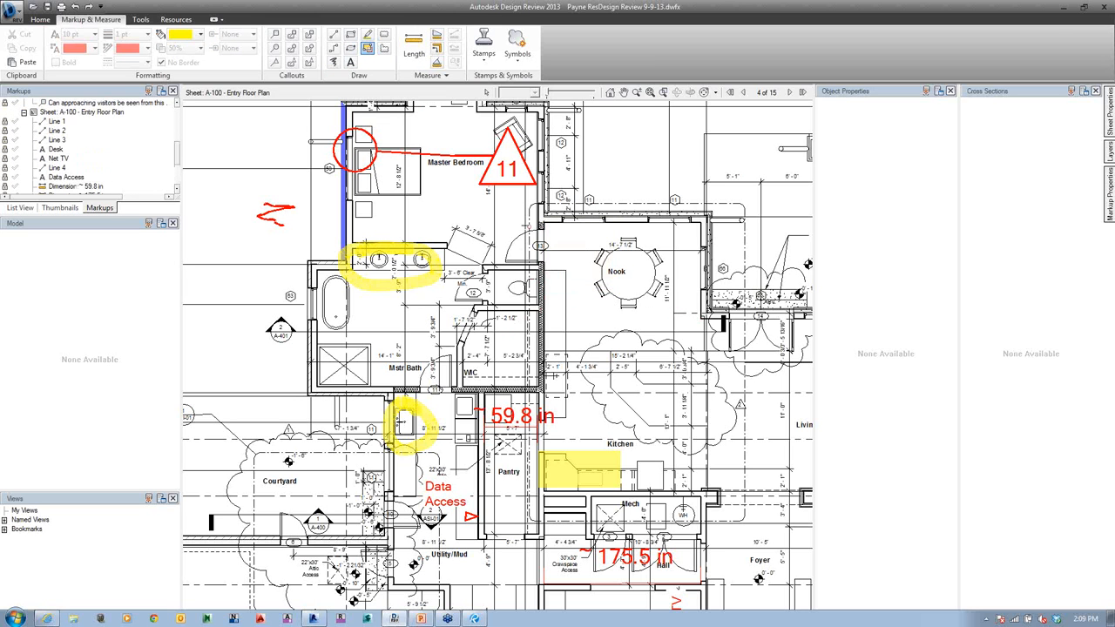
- Add a yellow rectangle highlight covering the Nook on the entry floor plan
drag(541, 222, 701, 320)
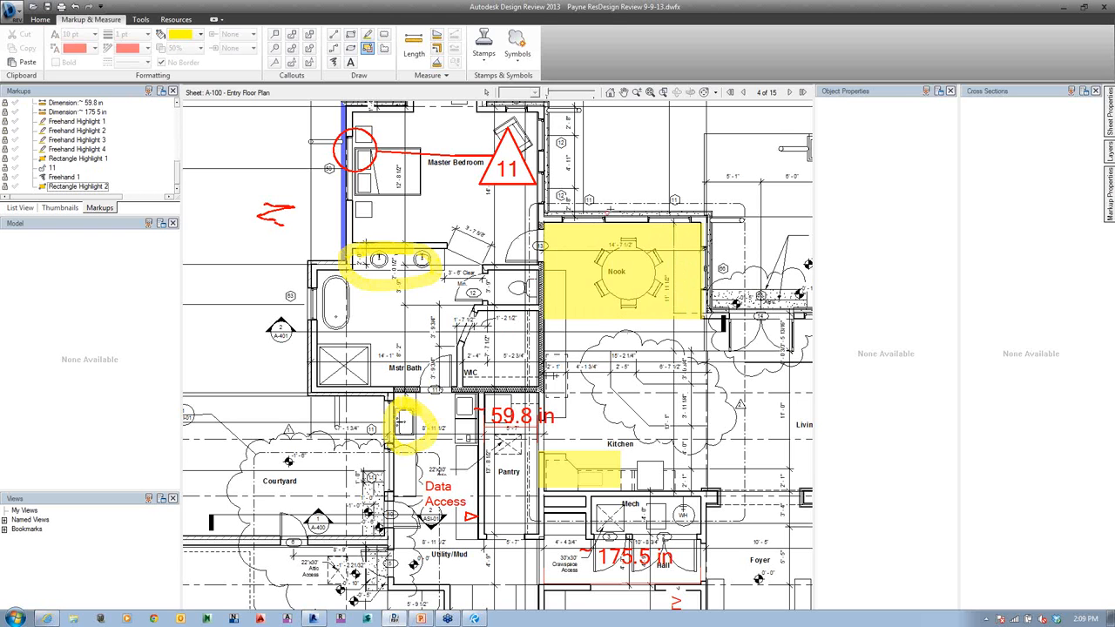
scroll(452, 102, down, 5)
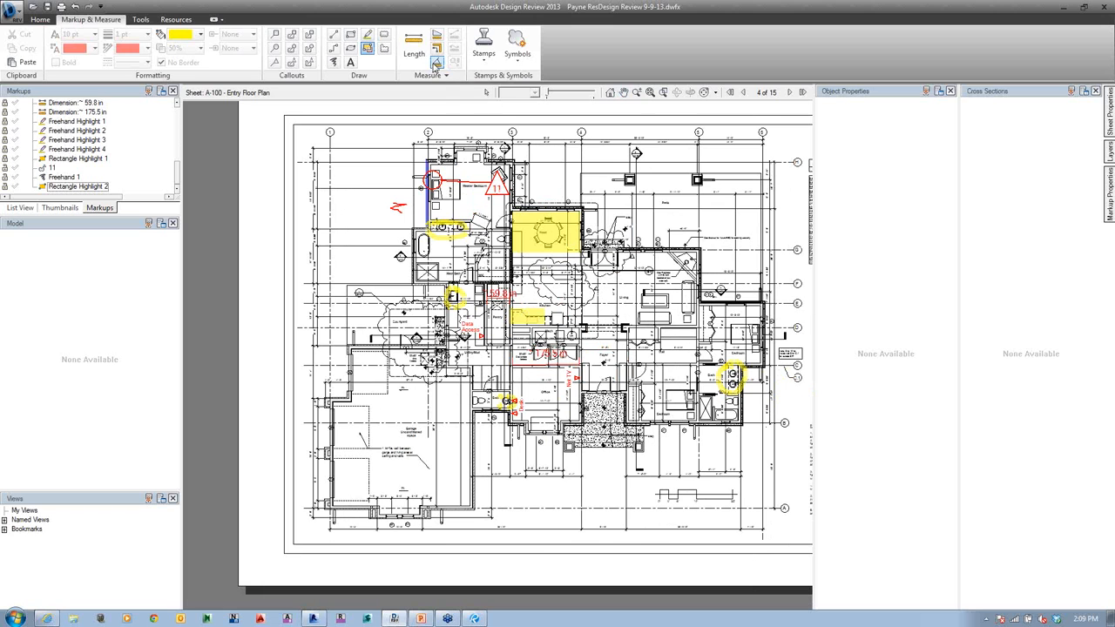
click(367, 34)
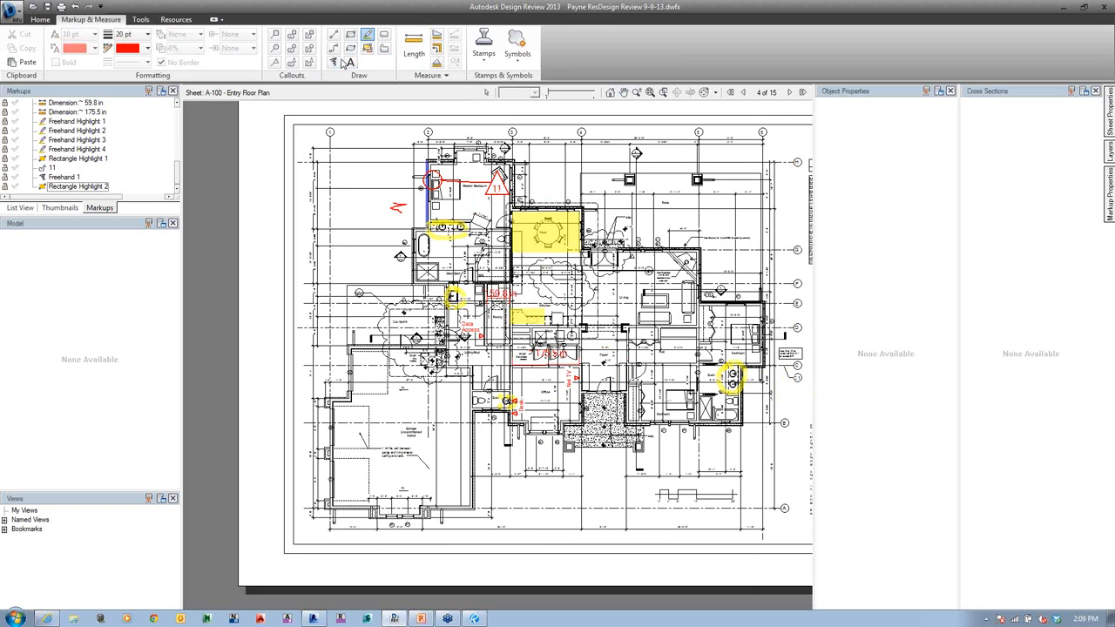
- Add a length dimension across the Living room, from the exterior window wall to the opposite interior wall
click(413, 44)
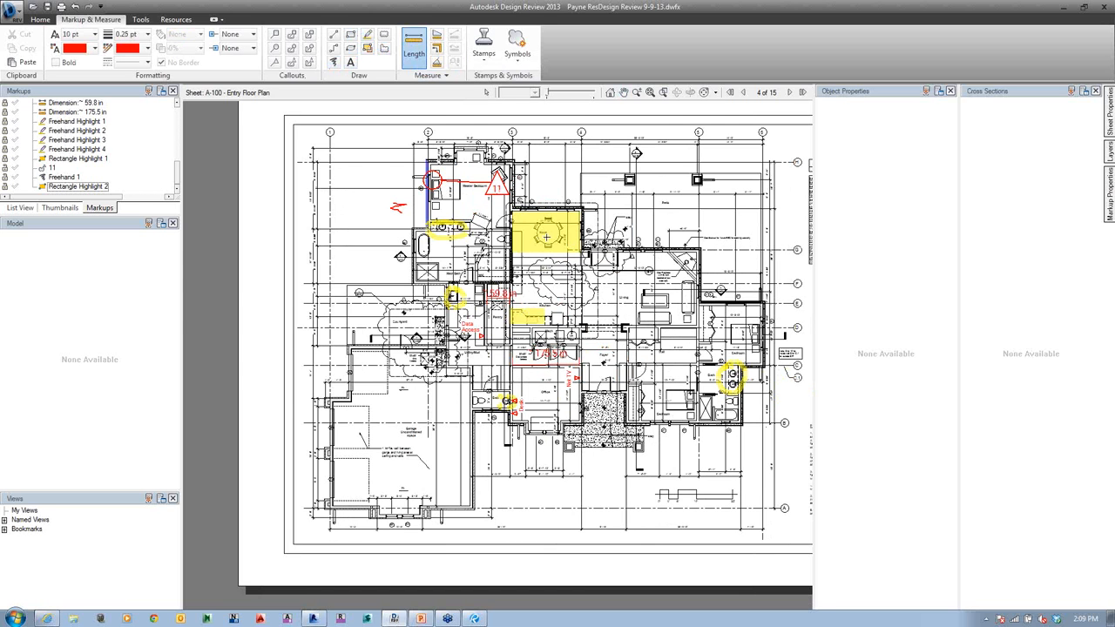
scroll(675, 265, up, 5)
click(609, 215)
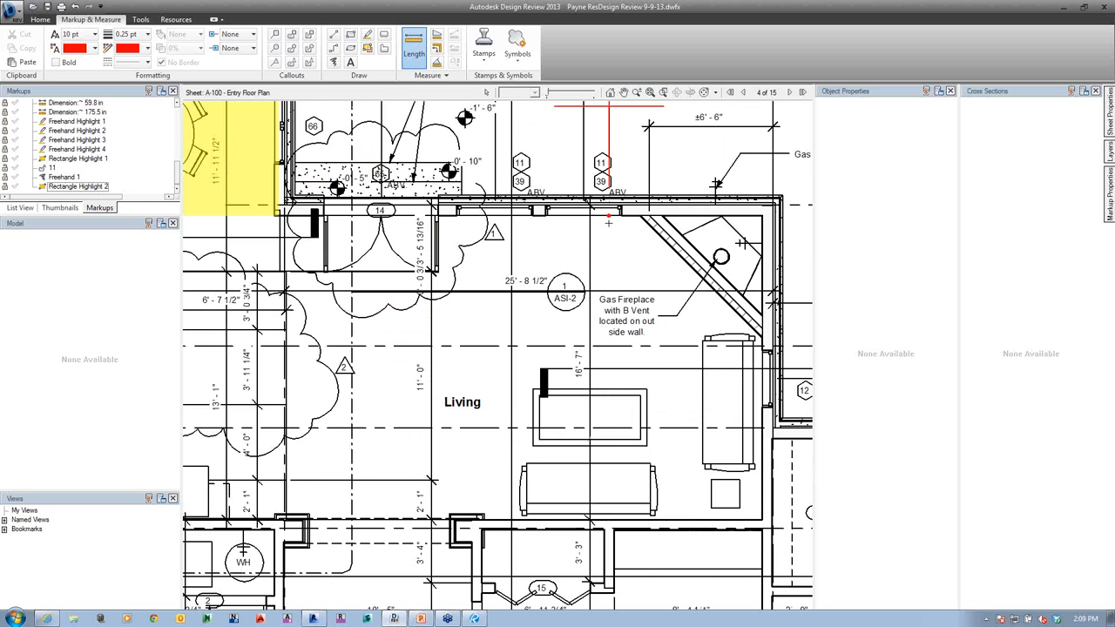
click(607, 521)
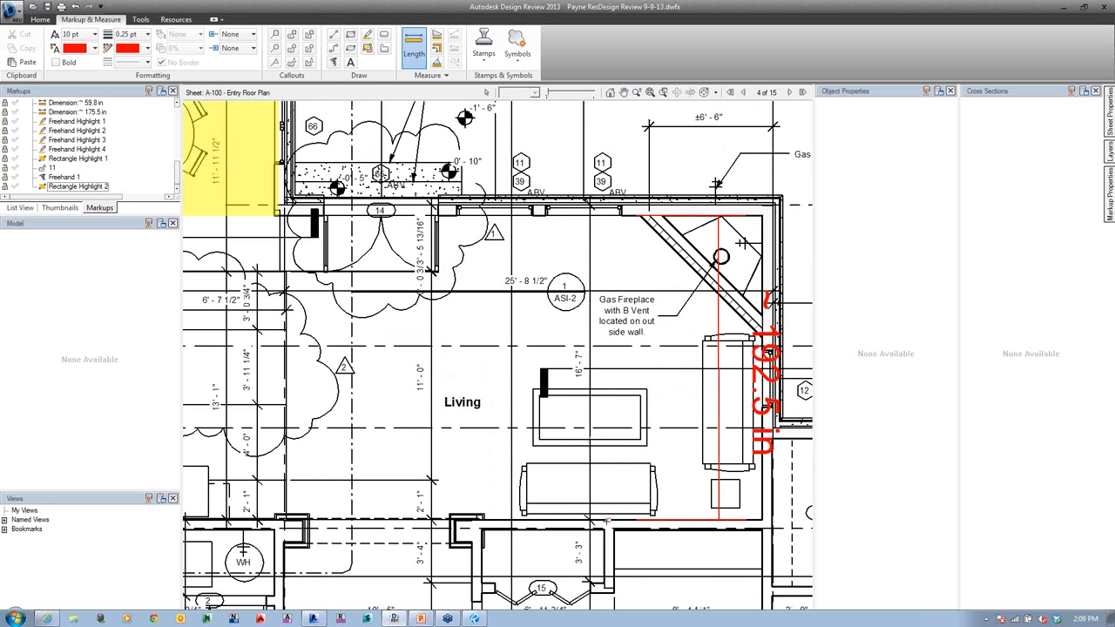
click(607, 520)
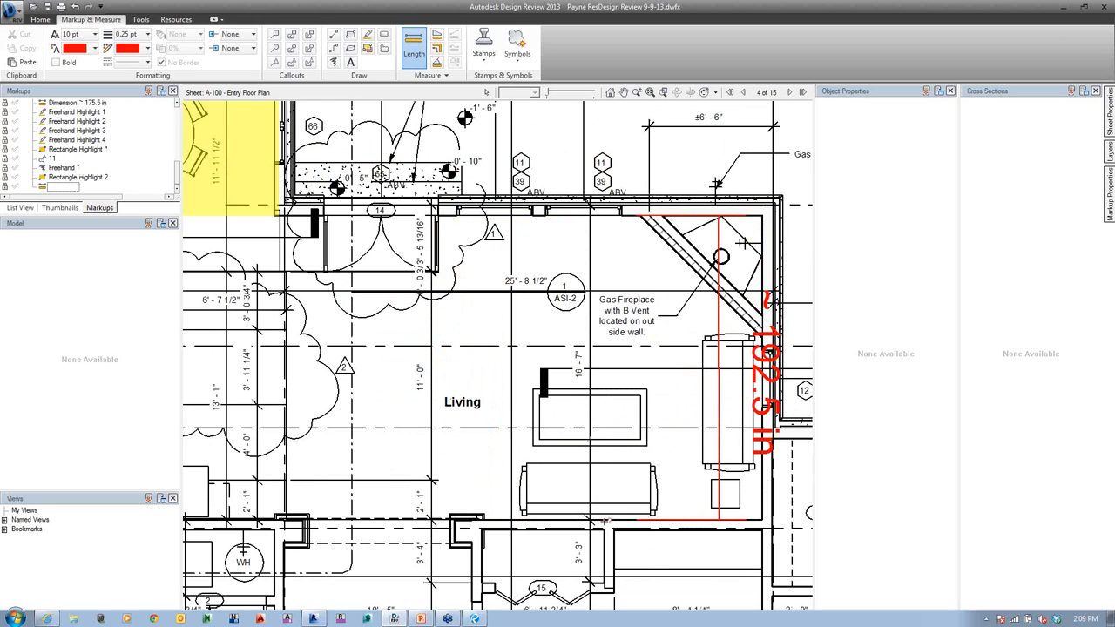
- Set the sheet's 2D length display units to Feet and Fractional Inches
click(431, 75)
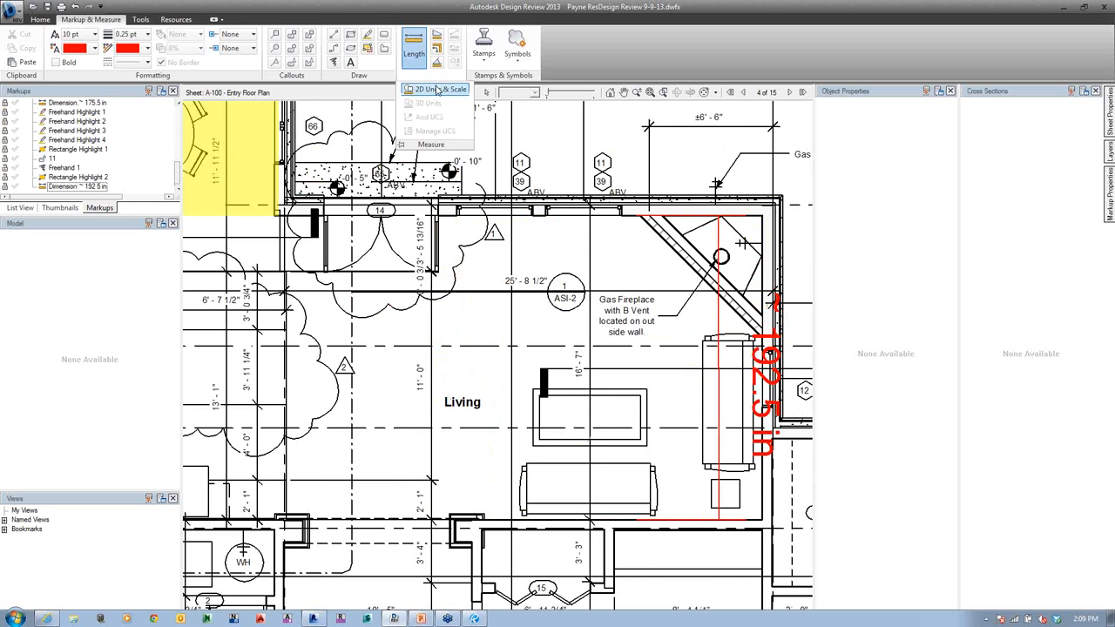
click(436, 88)
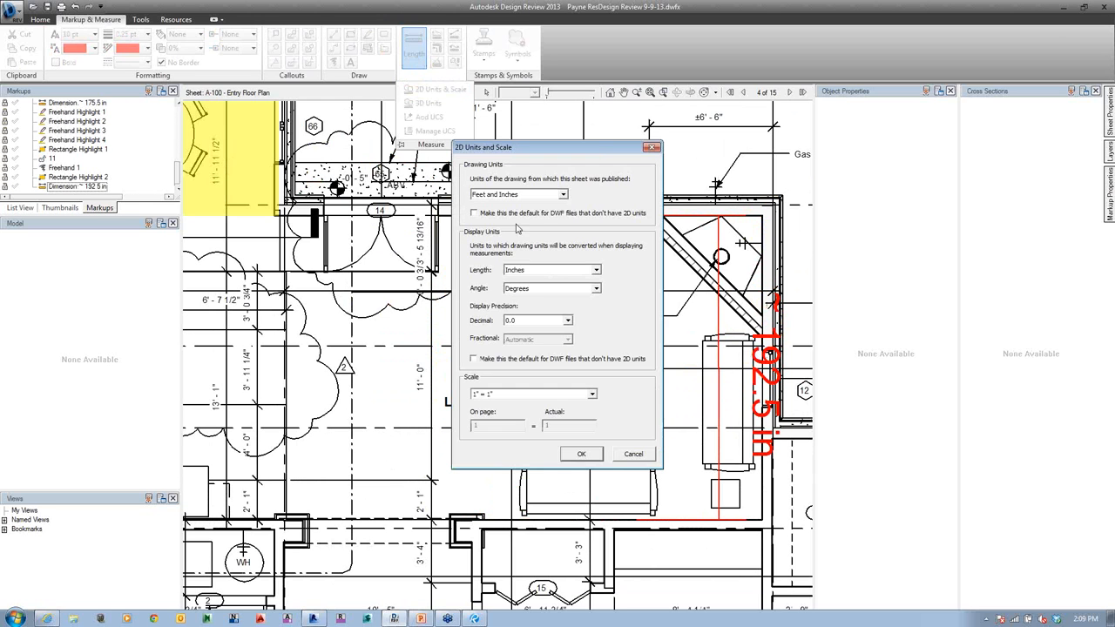
click(593, 272)
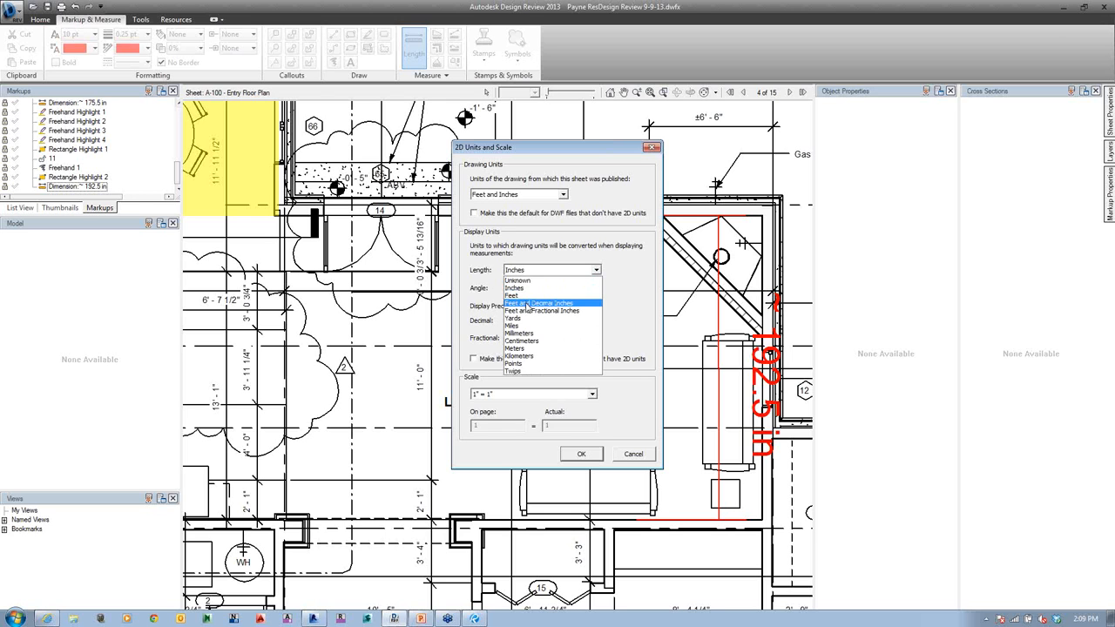
click(529, 305)
click(598, 271)
click(561, 310)
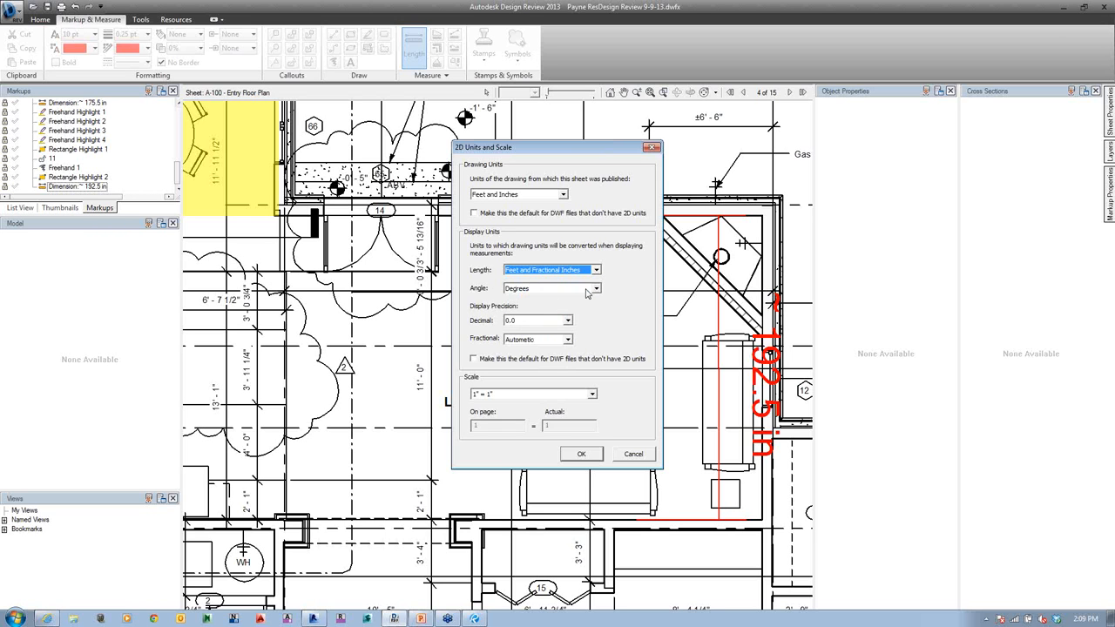
click(582, 456)
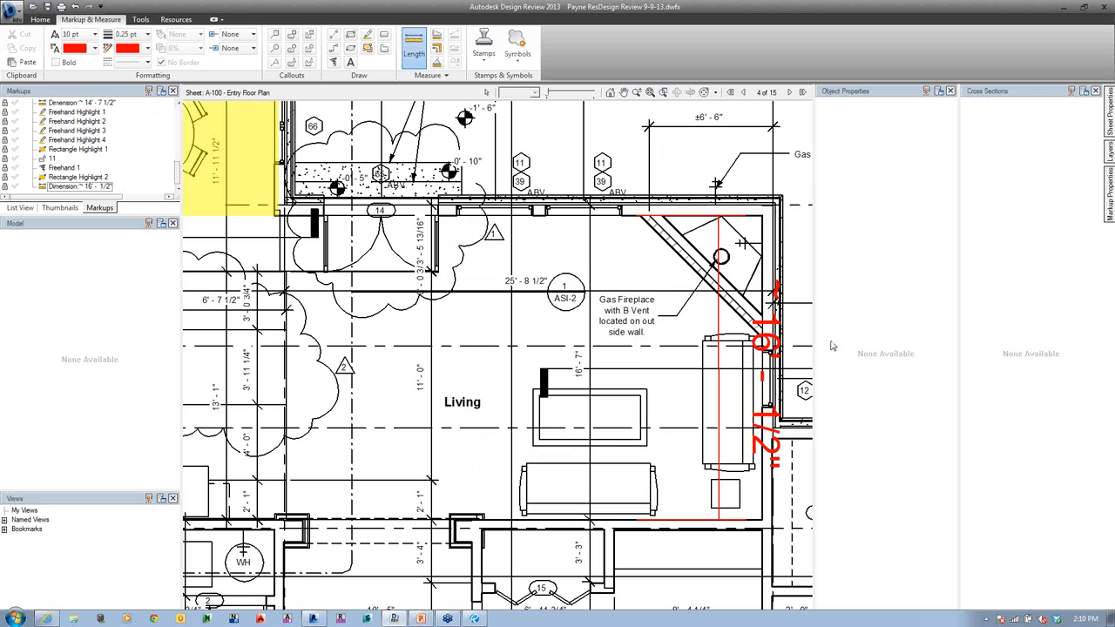
click(628, 216)
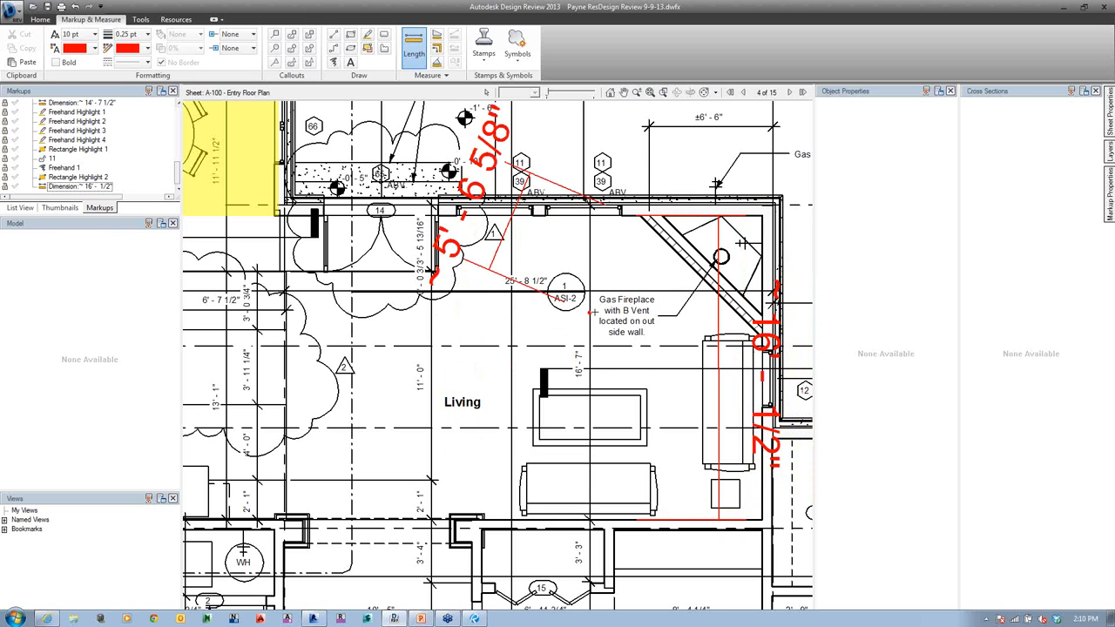
key(Escape)
- Add an area measurement around the bedroom north of the Bath, following its inside walls and door alcove but excluding the closet
click(436, 35)
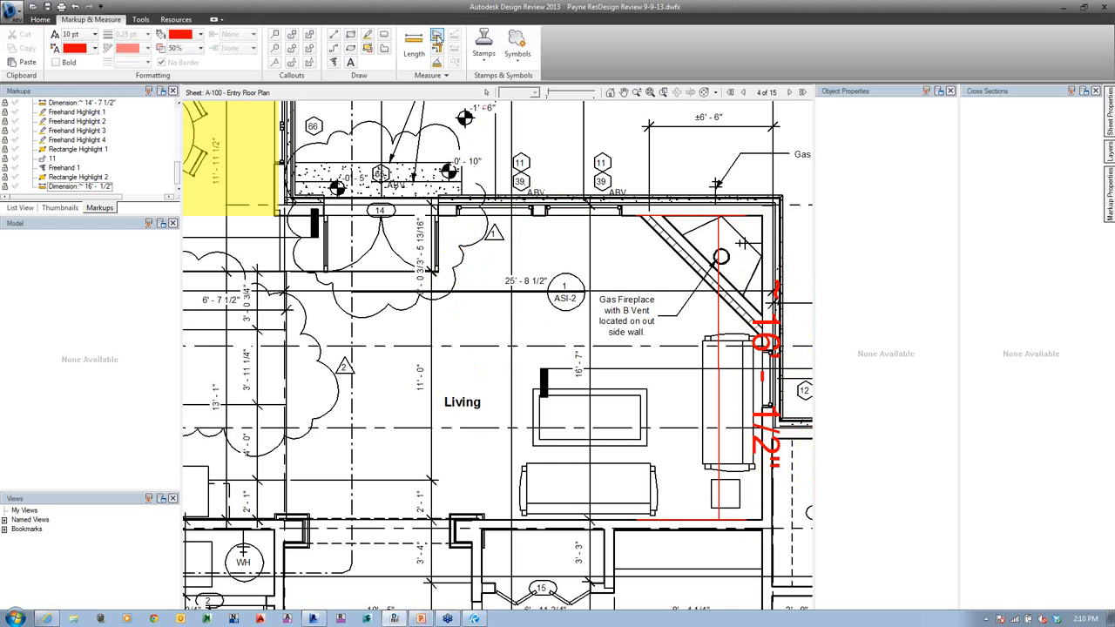
scroll(497, 358, down, 5)
scroll(703, 517, up, 4)
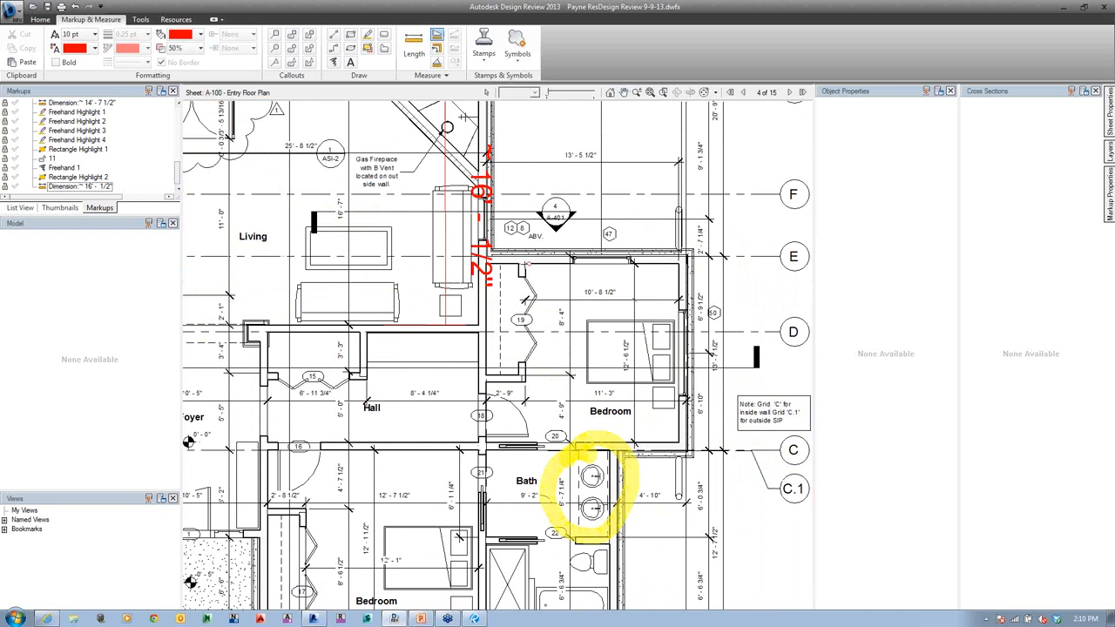
scroll(523, 301, up, 5)
scroll(408, 350, down, 2)
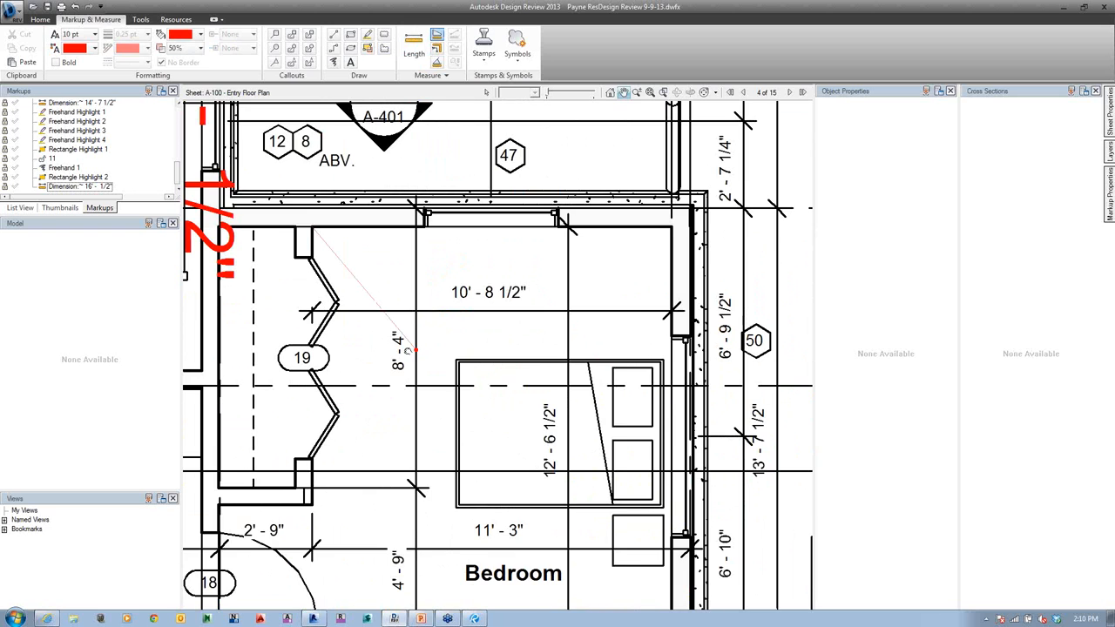
click(649, 214)
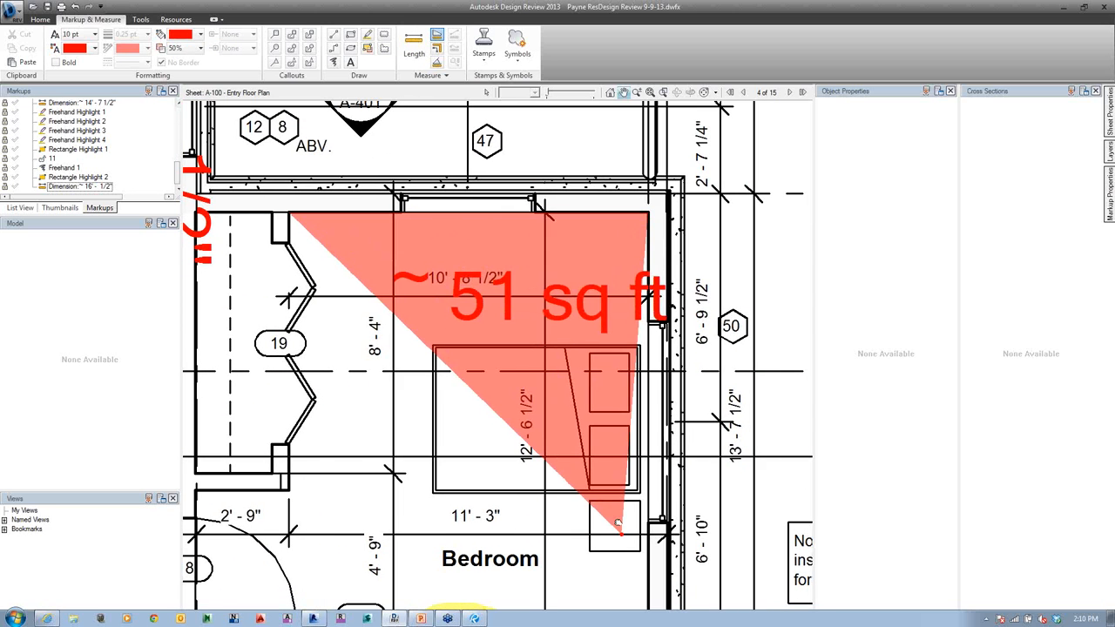
middle_drag(620, 528, 508, 255)
click(536, 360)
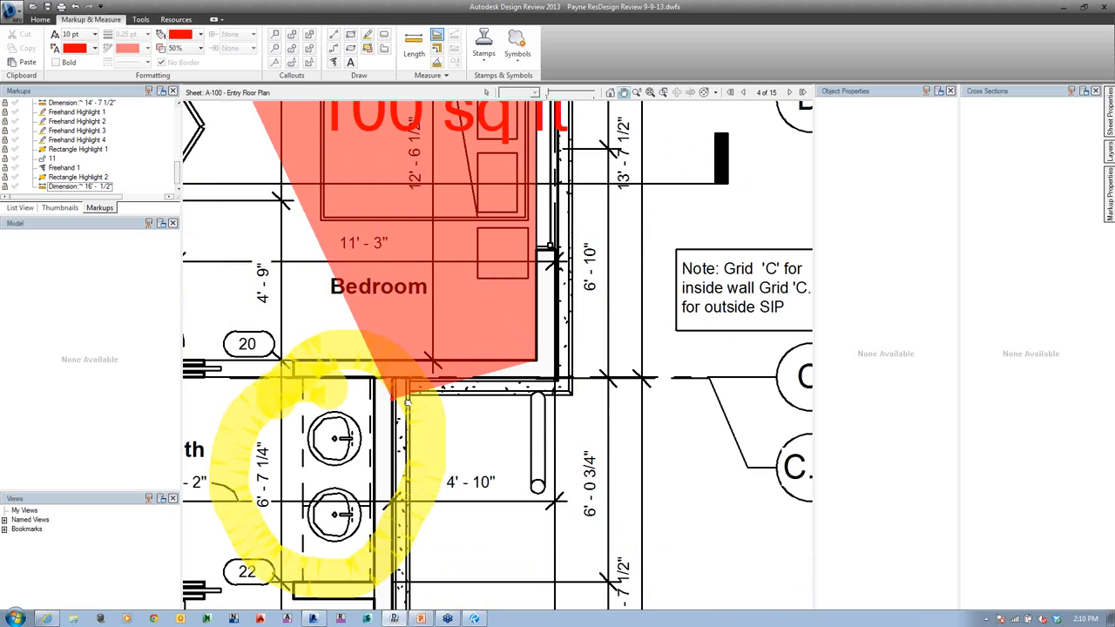
middle_drag(407, 405, 871, 474)
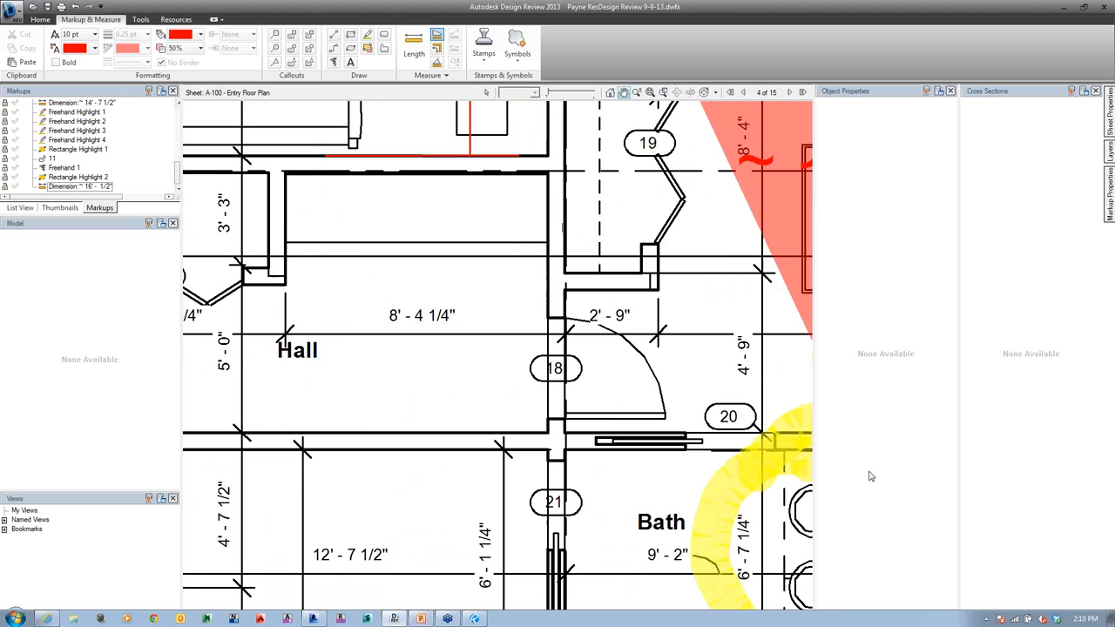
click(566, 292)
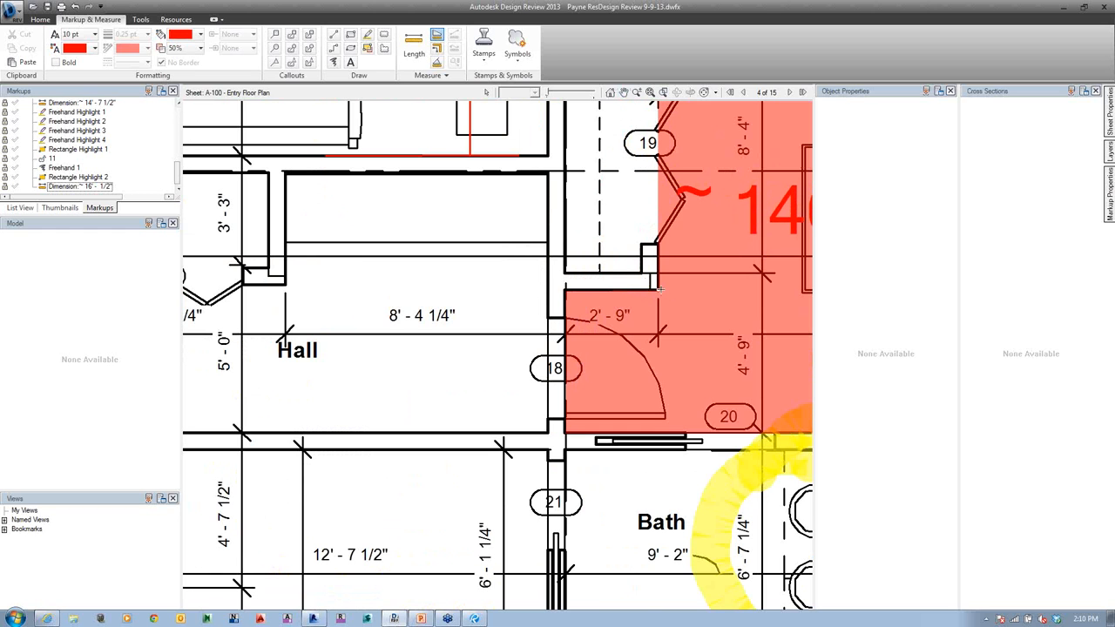
double_click(660, 291)
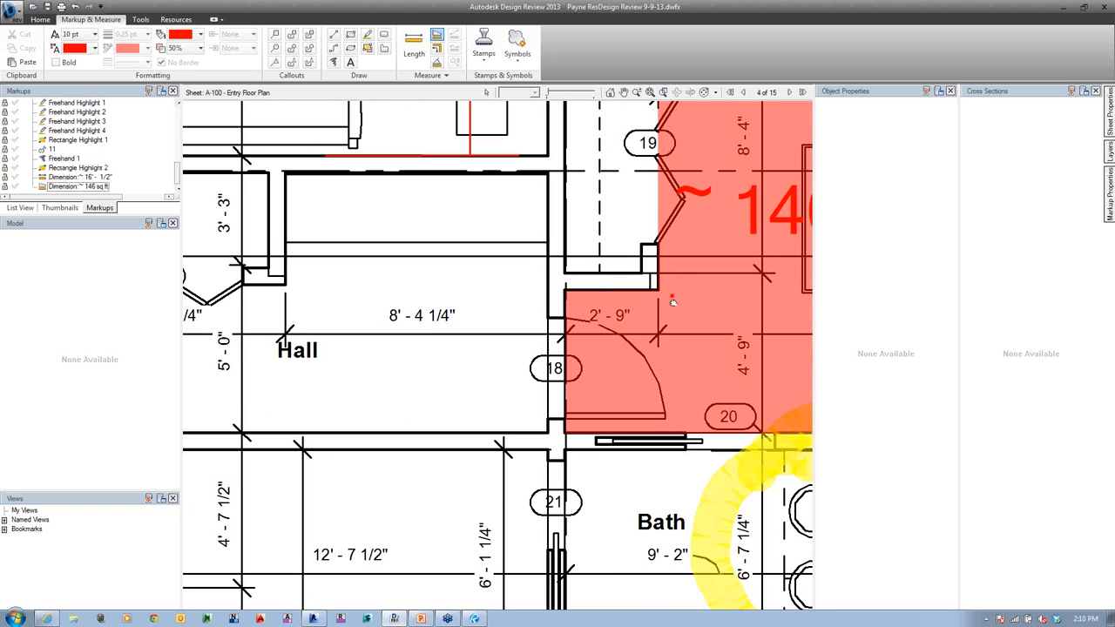
scroll(673, 301, down, 2)
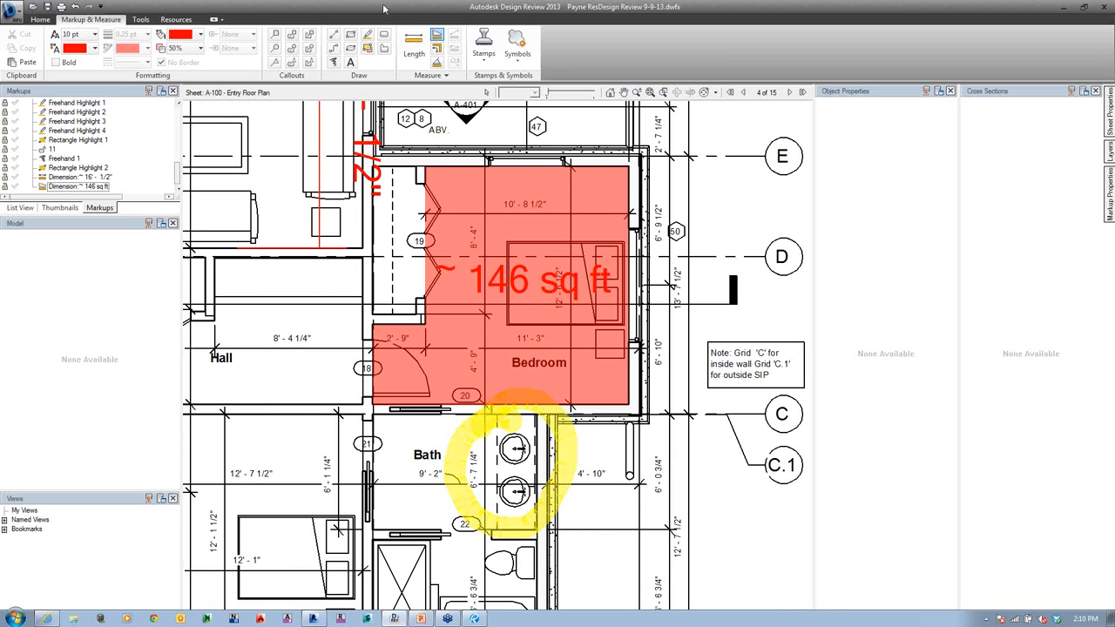
- Change the fill color of the bedroom's area measurement to green
click(487, 92)
click(506, 192)
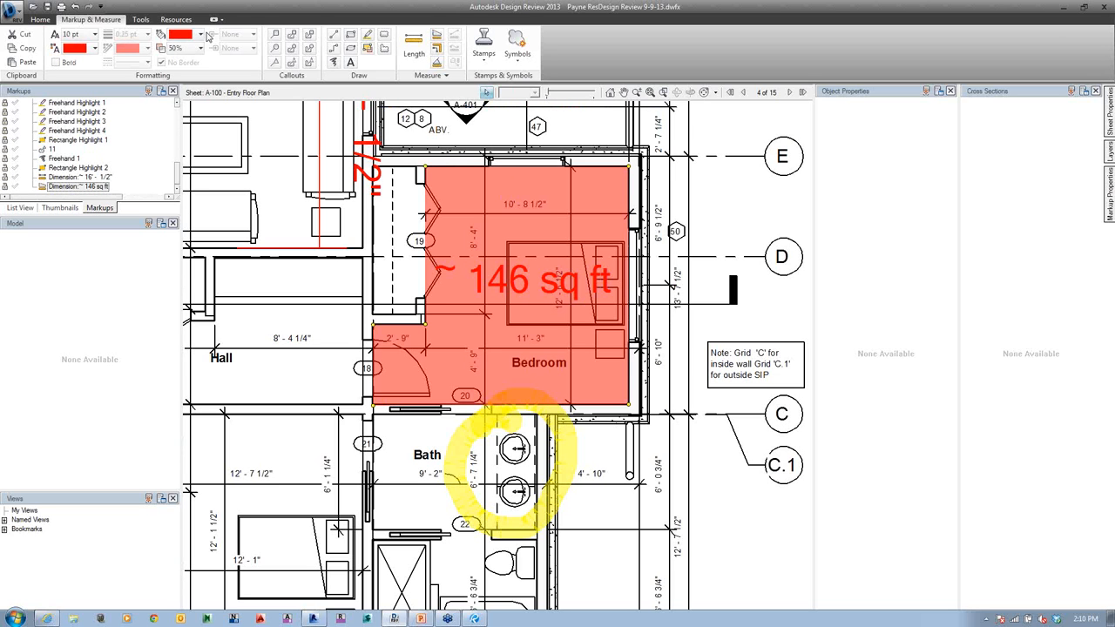
click(199, 34)
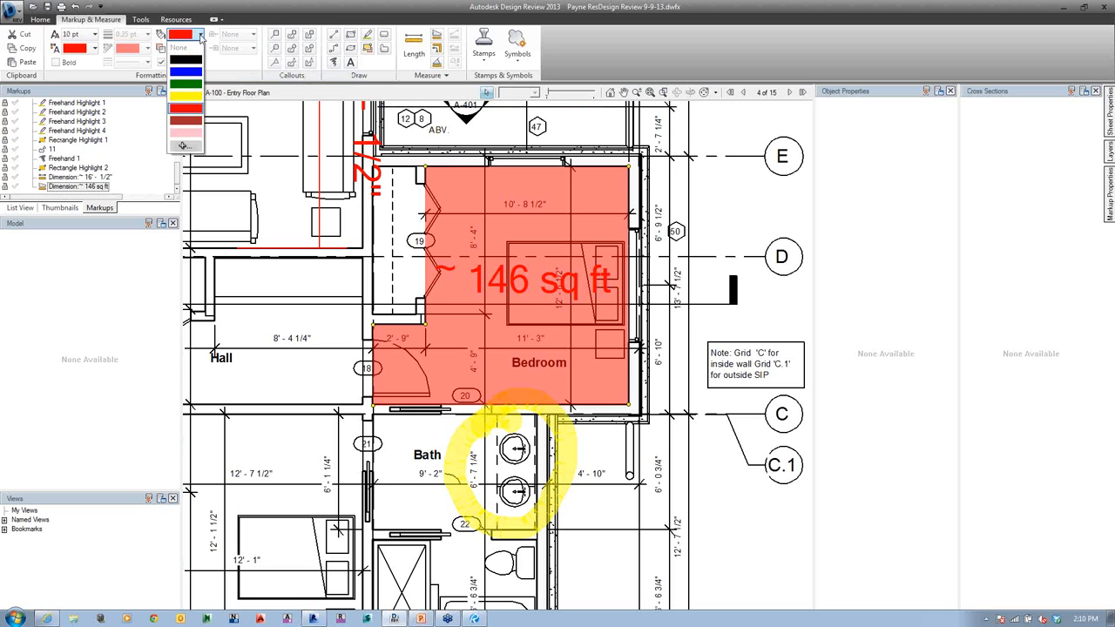
click(192, 92)
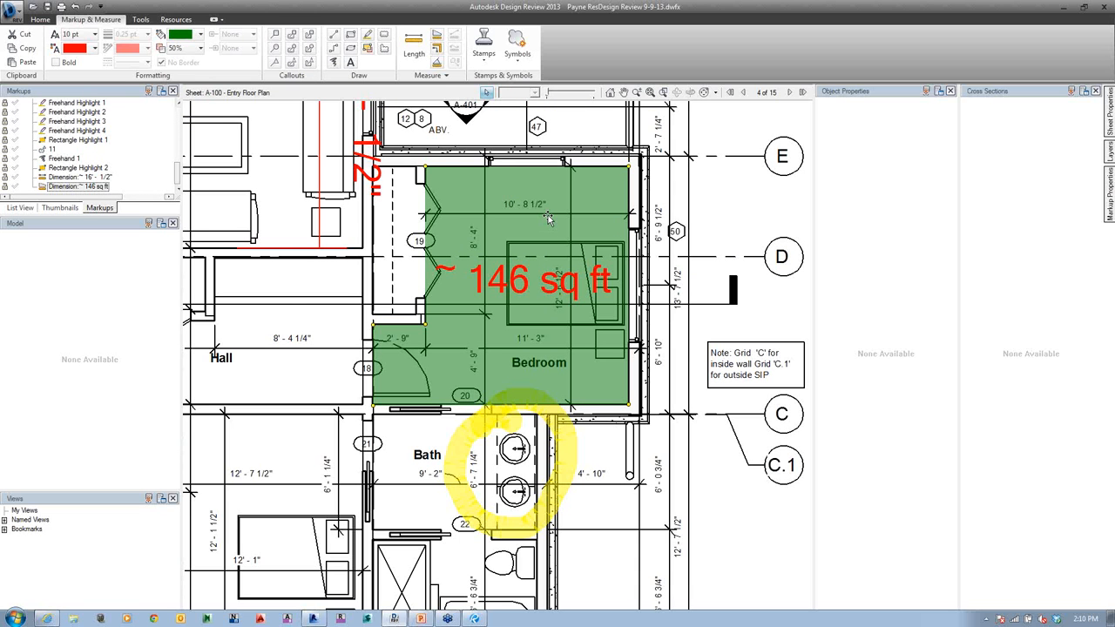
- Show the whole floor plan with its markups, and open sheet D-100 Details
scroll(523, 308, down, 5)
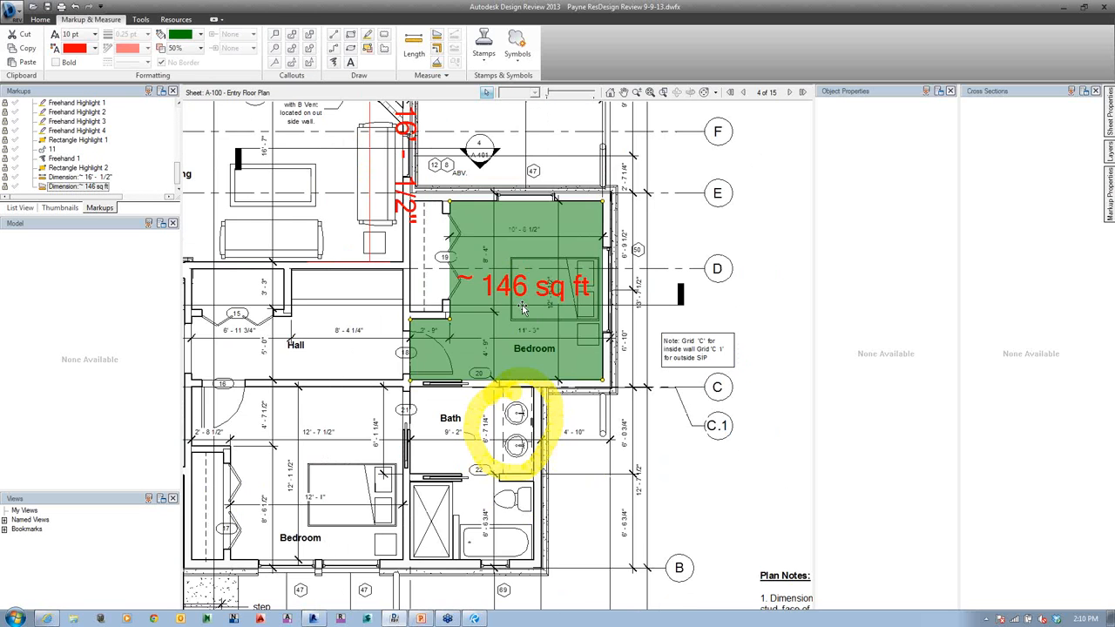
scroll(588, 277, down, 3)
middle_drag(620, 350, 588, 296)
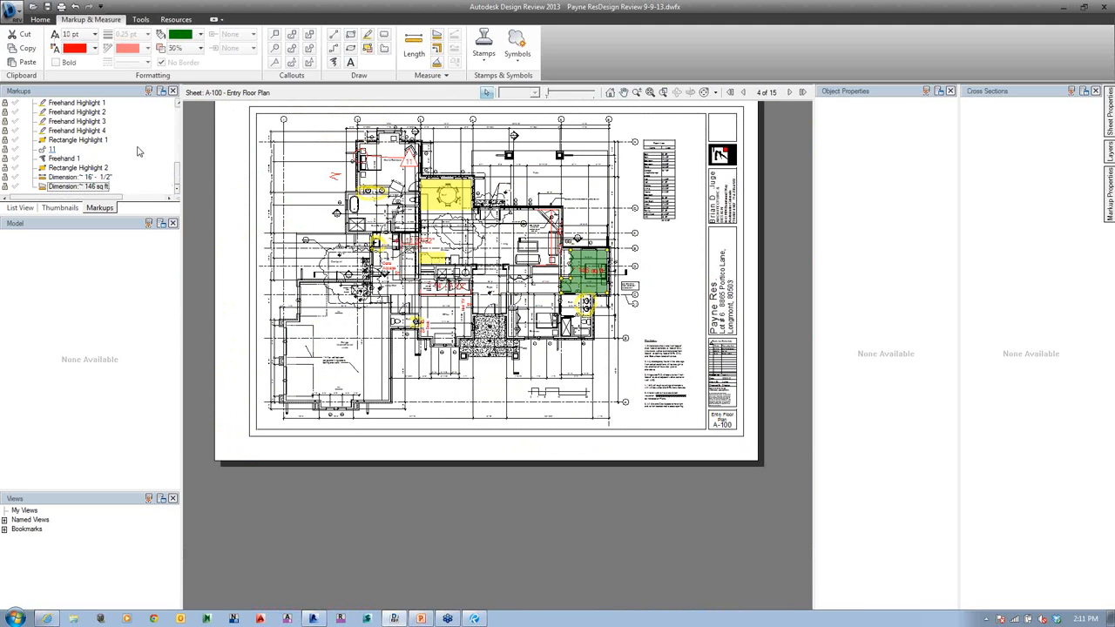
click(55, 207)
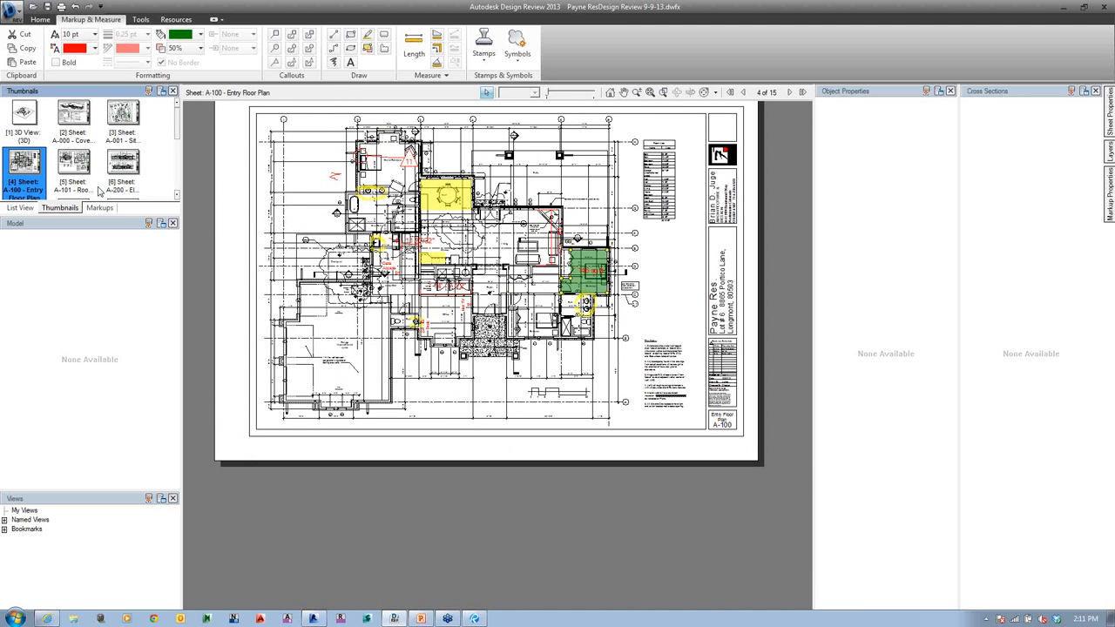
scroll(178, 145, down, 1)
scroll(177, 144, down, 1)
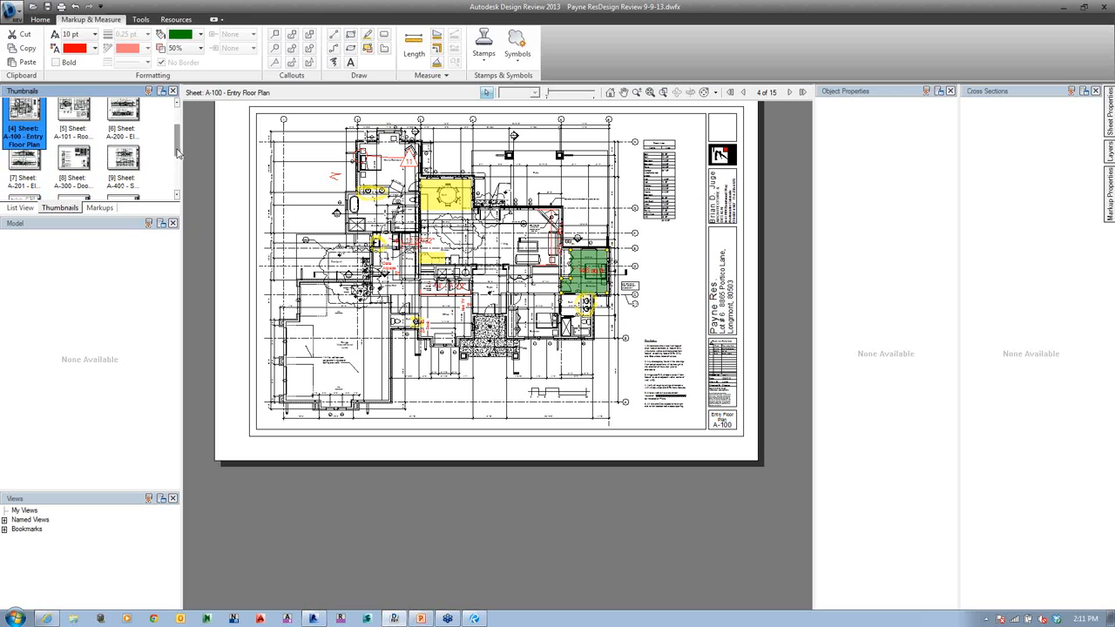
scroll(58, 190, down, 2)
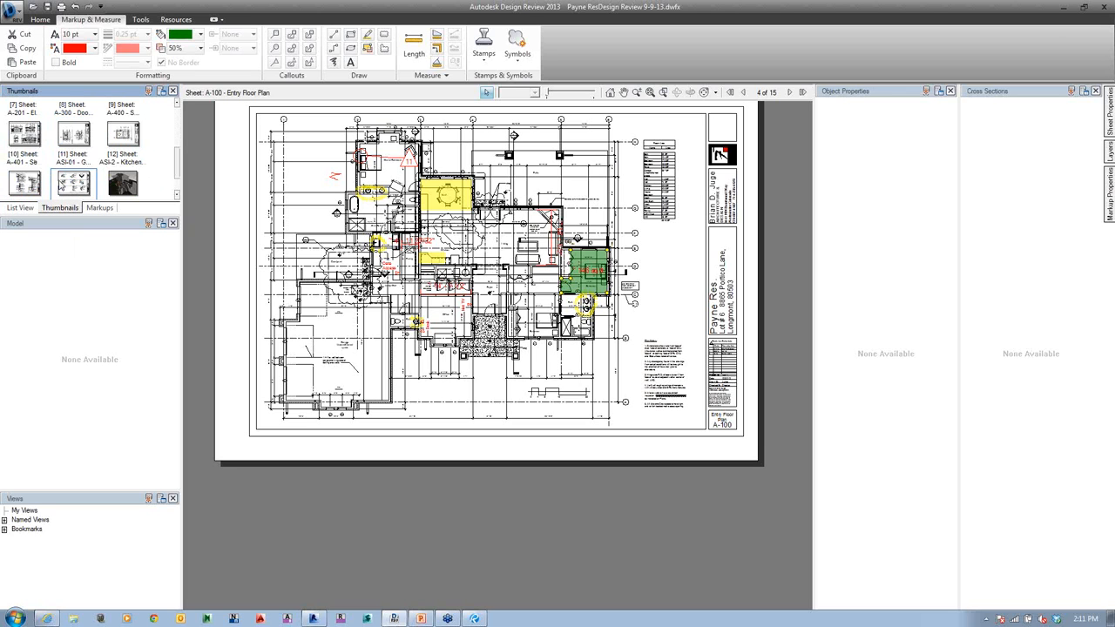
click(31, 184)
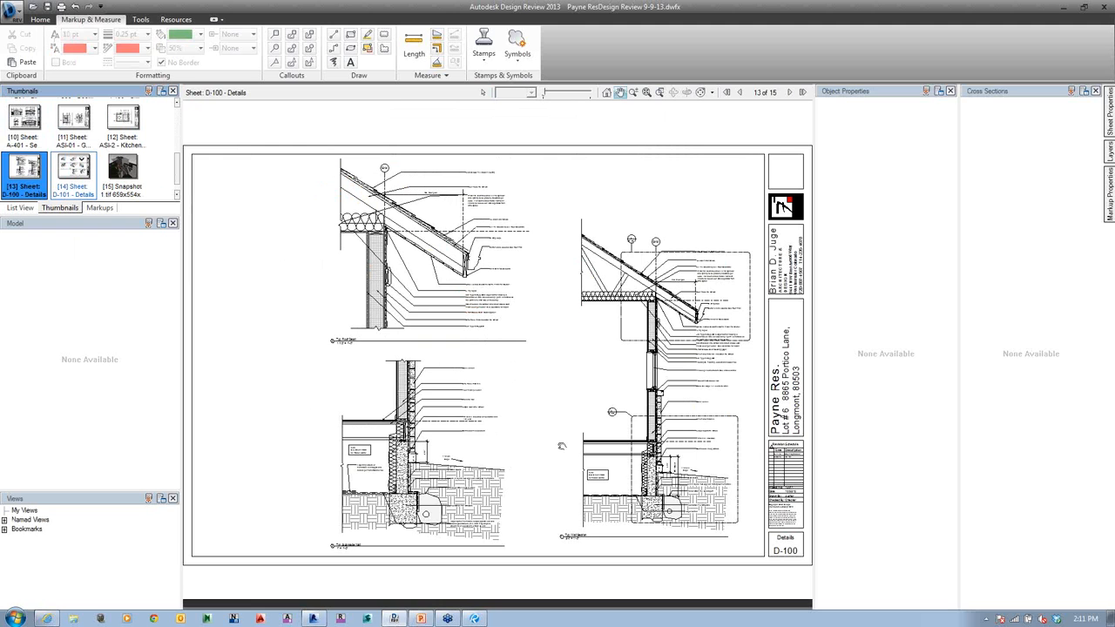
- Add a length measurement across the thickness of the SIPs panel below the roof truss in the Typ. Wall Section
drag(562, 428, 473, 386)
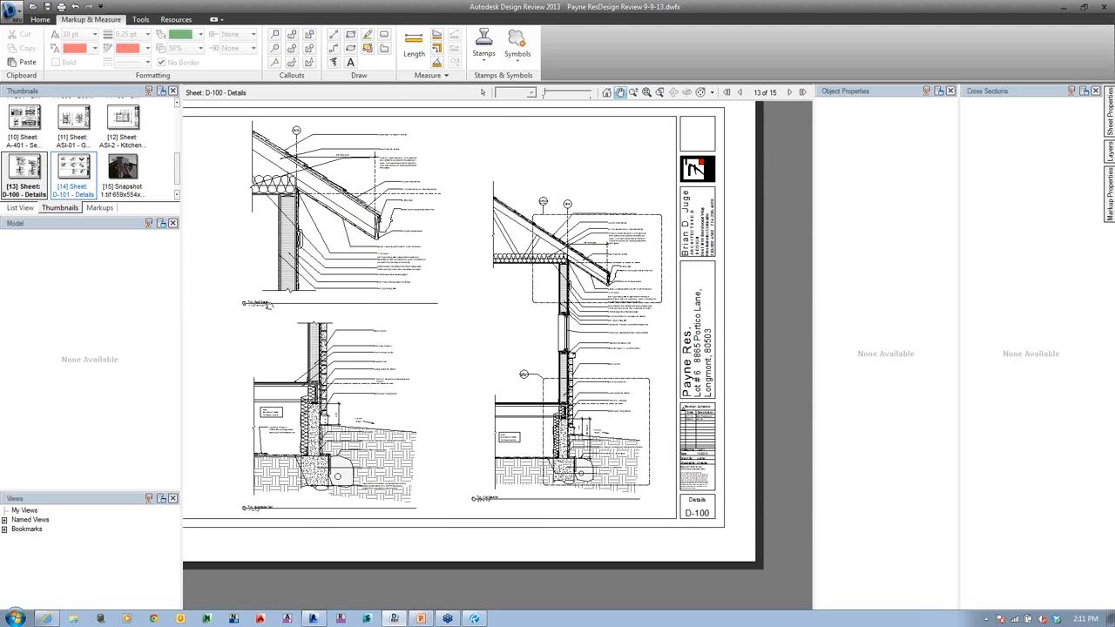
scroll(267, 305, up, 5)
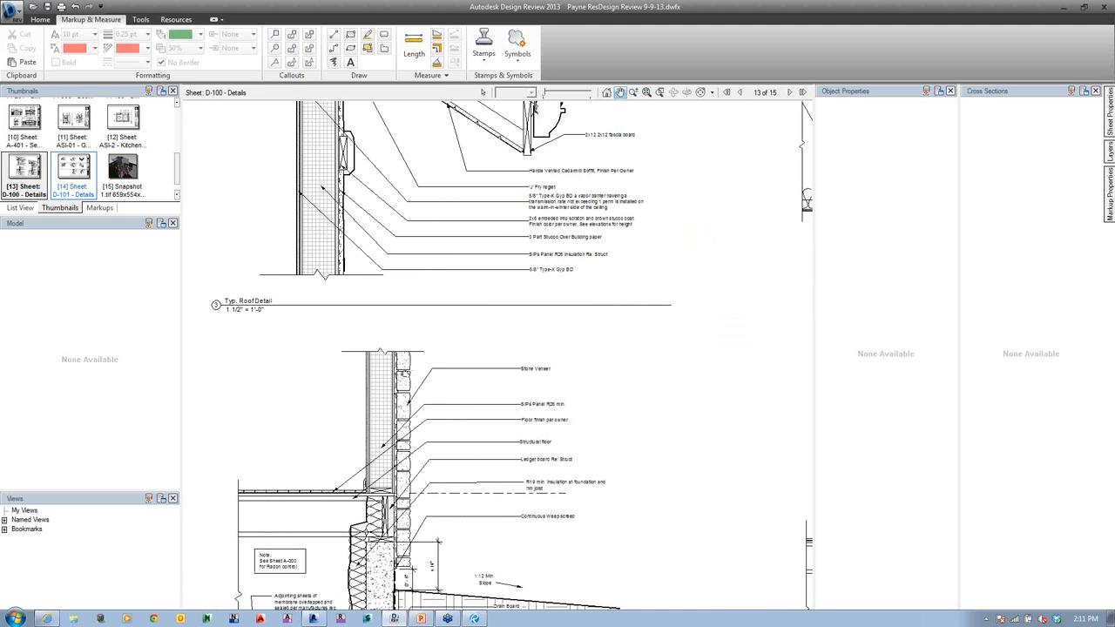
scroll(568, 355, down, 2)
drag(594, 267, 453, 304)
click(414, 48)
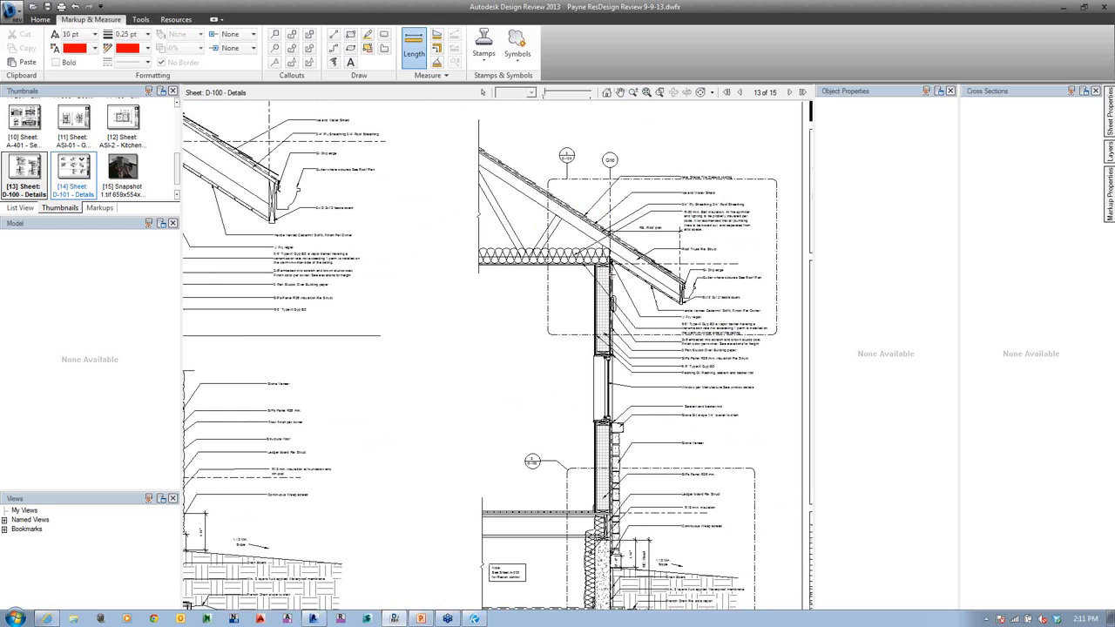
scroll(614, 277, up, 3)
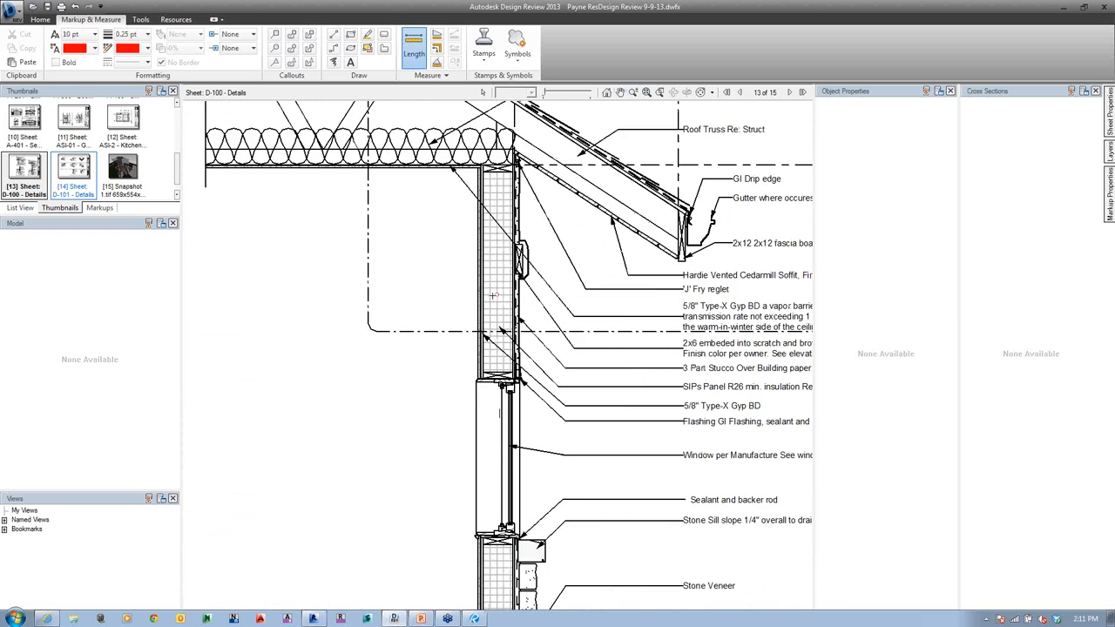
scroll(493, 296, up, 2)
key(Escape)
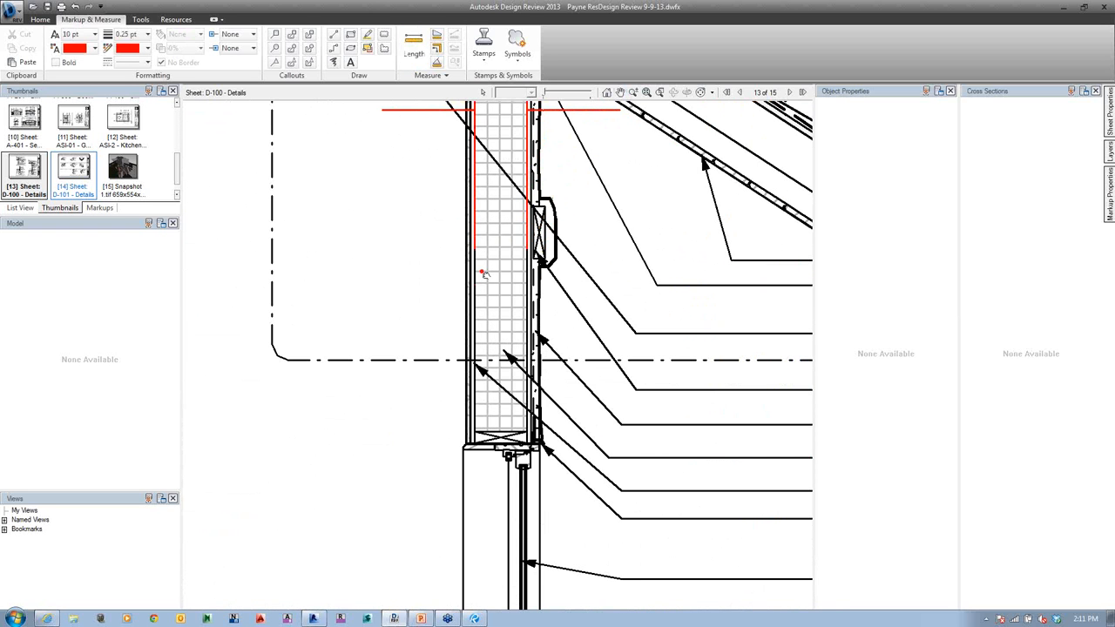
middle_drag(485, 274, 447, 458)
scroll(553, 271, down, 3)
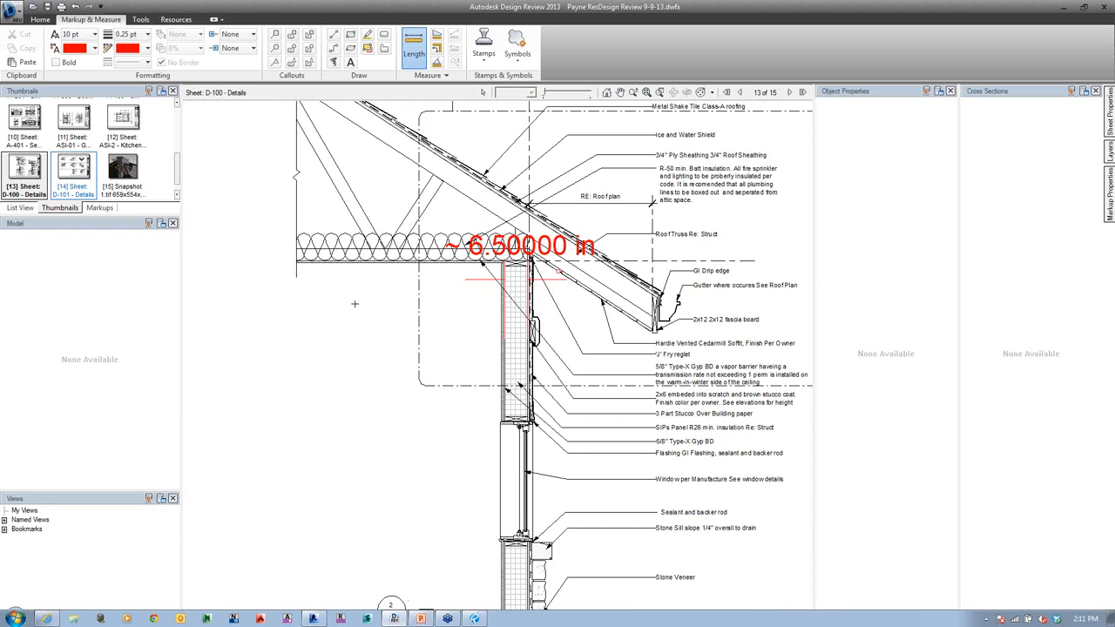
- Add a length measurement across the SIPs panel's thickness in the Typ. Roof Detail
scroll(671, 276, up, 2)
scroll(435, 284, up, 2)
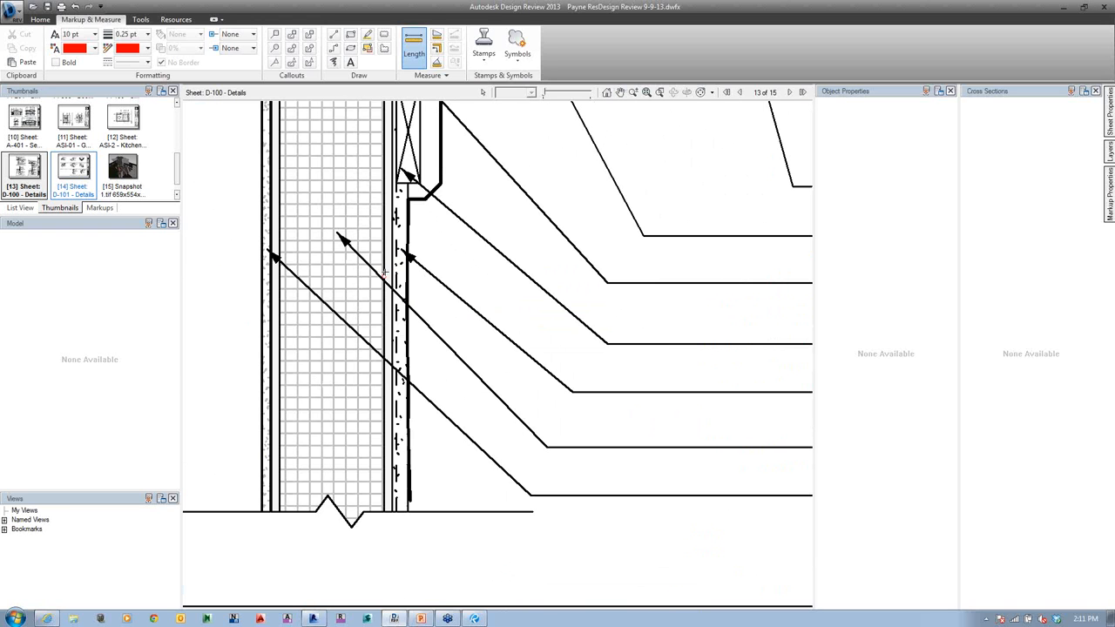
scroll(346, 267, down, 3)
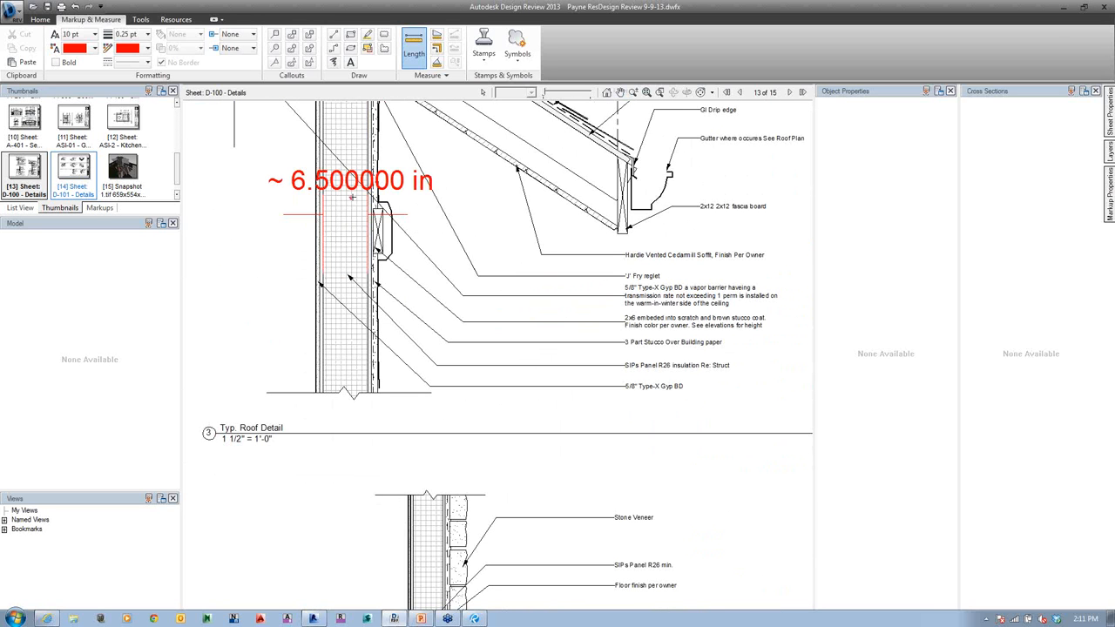
scroll(351, 197, down, 3)
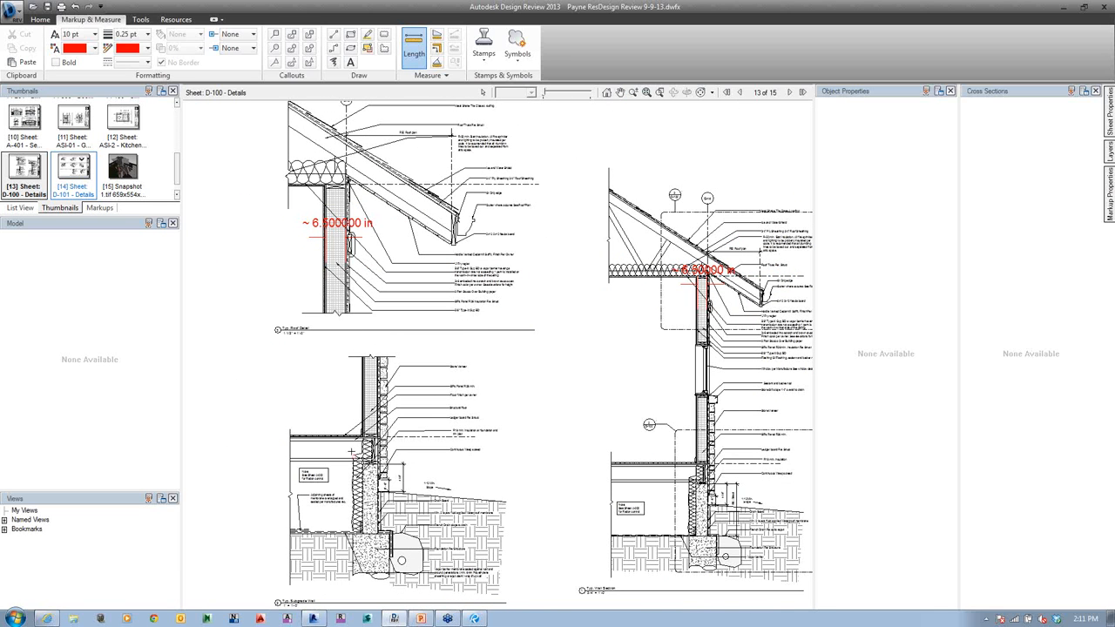
- Inspect the object properties of the 2x6 trim lumber and the 'J' Fry reglet in the Typ. Roof Detail
scroll(557, 552, up, 3)
middle_drag(558, 552, 545, 467)
scroll(557, 461, up, 2)
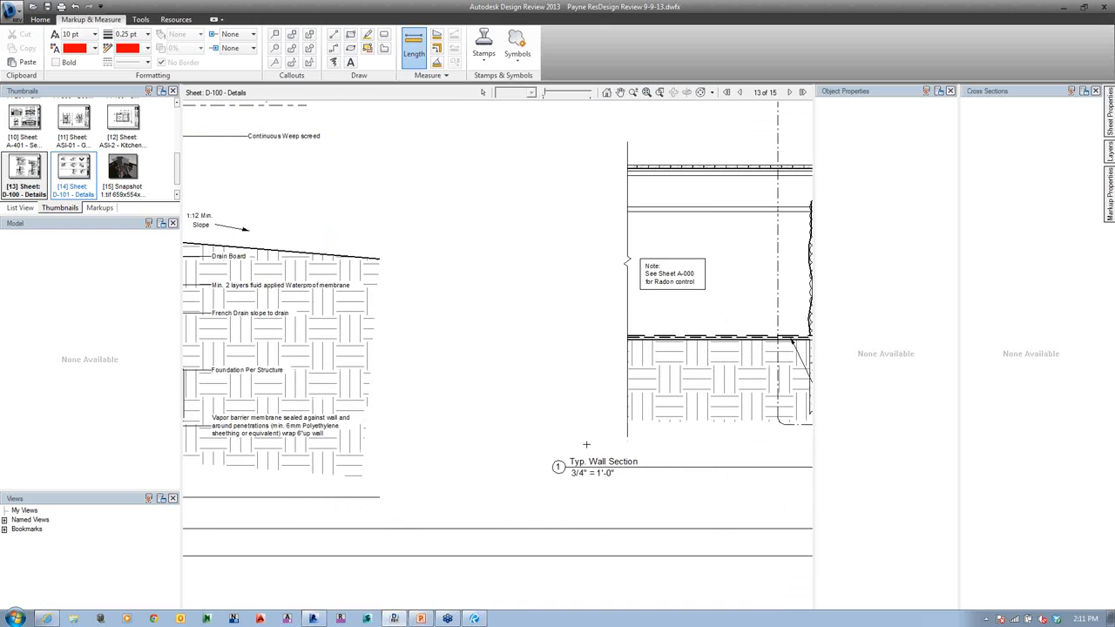
scroll(586, 445, down, 3)
middle_drag(301, 136, 434, 299)
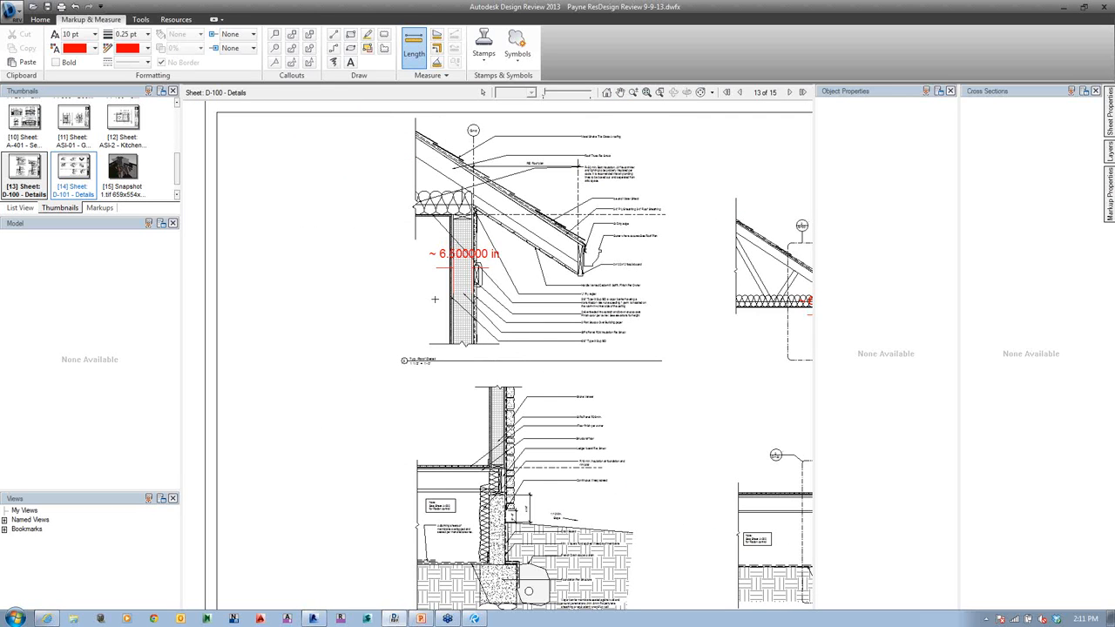
click(484, 93)
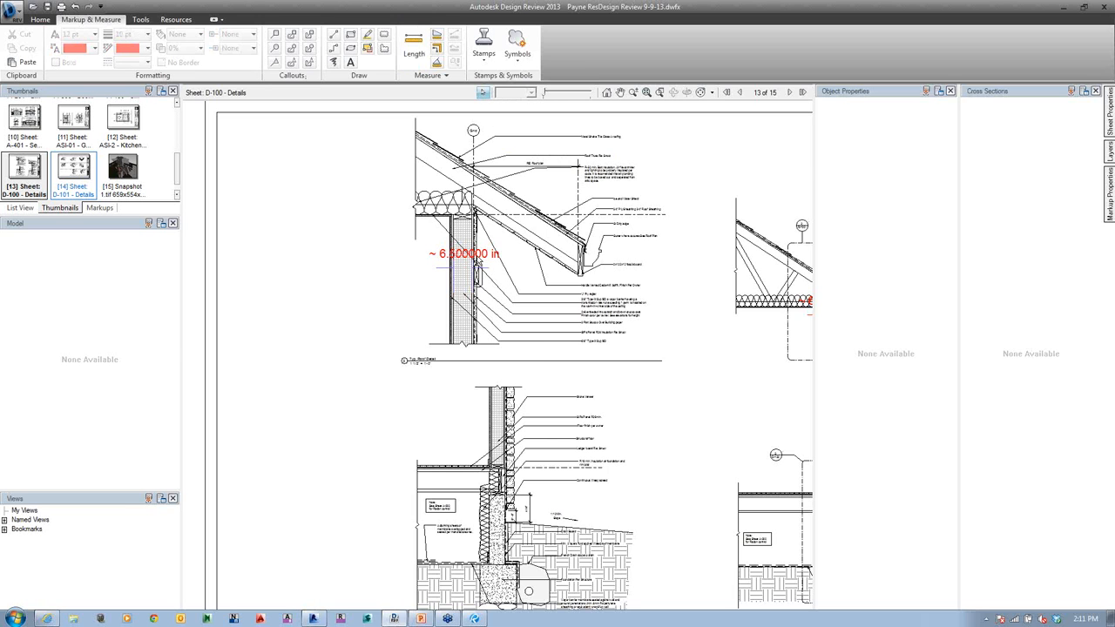
scroll(478, 279, up, 3)
click(478, 278)
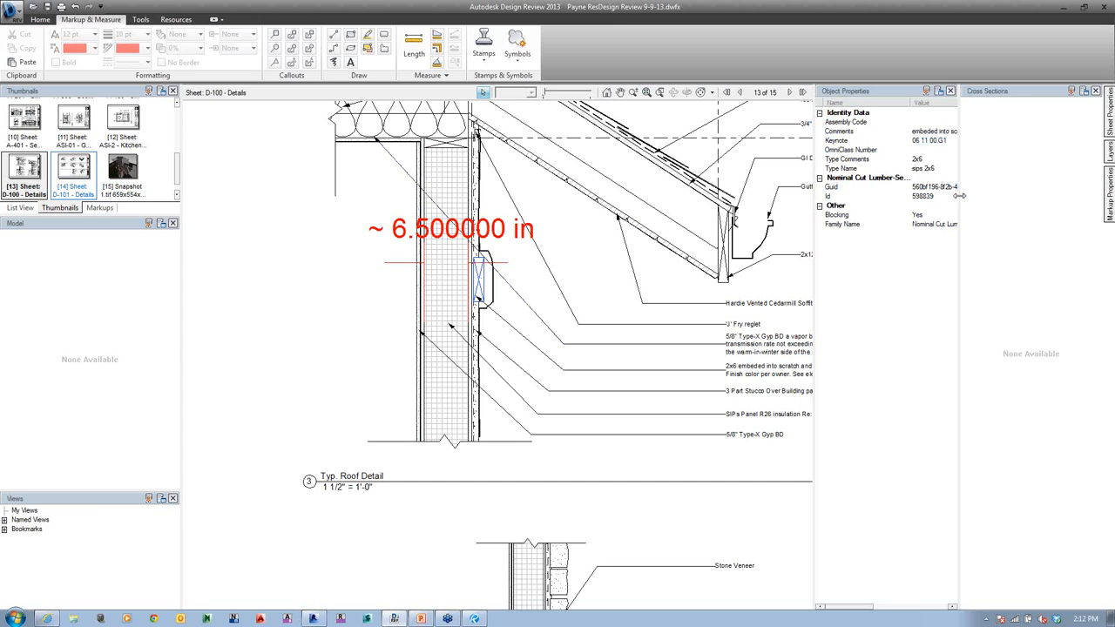
scroll(472, 137, up, 3)
click(472, 138)
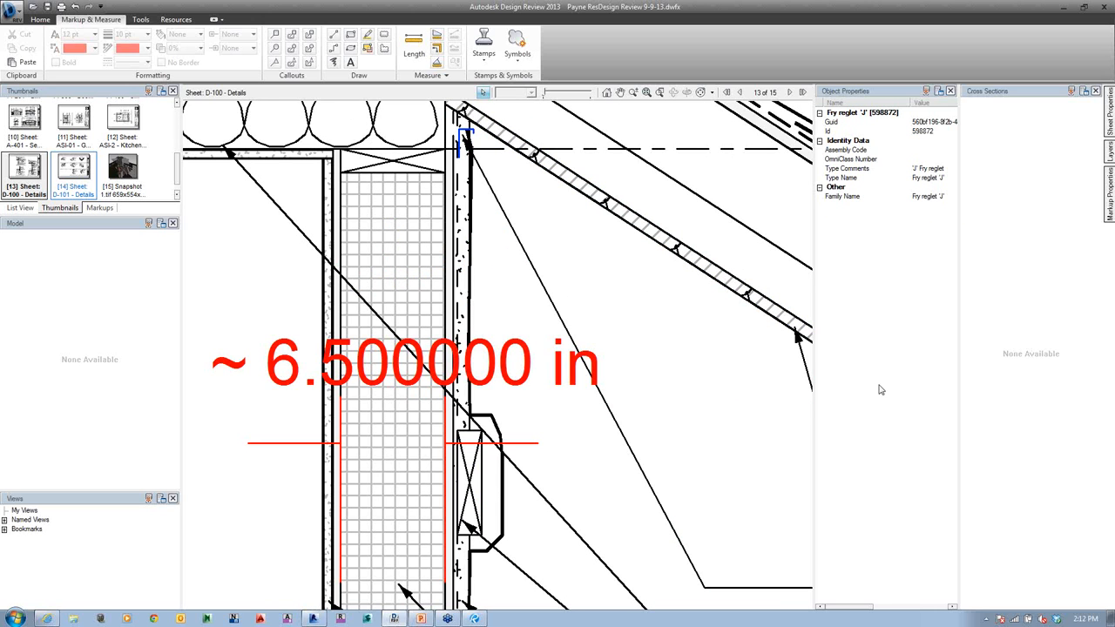
- Inspect the object properties of the roof sheathing and gutter in the roof detail, and the truss web members in the wall section
scroll(698, 418, down, 1)
scroll(698, 418, down, 3)
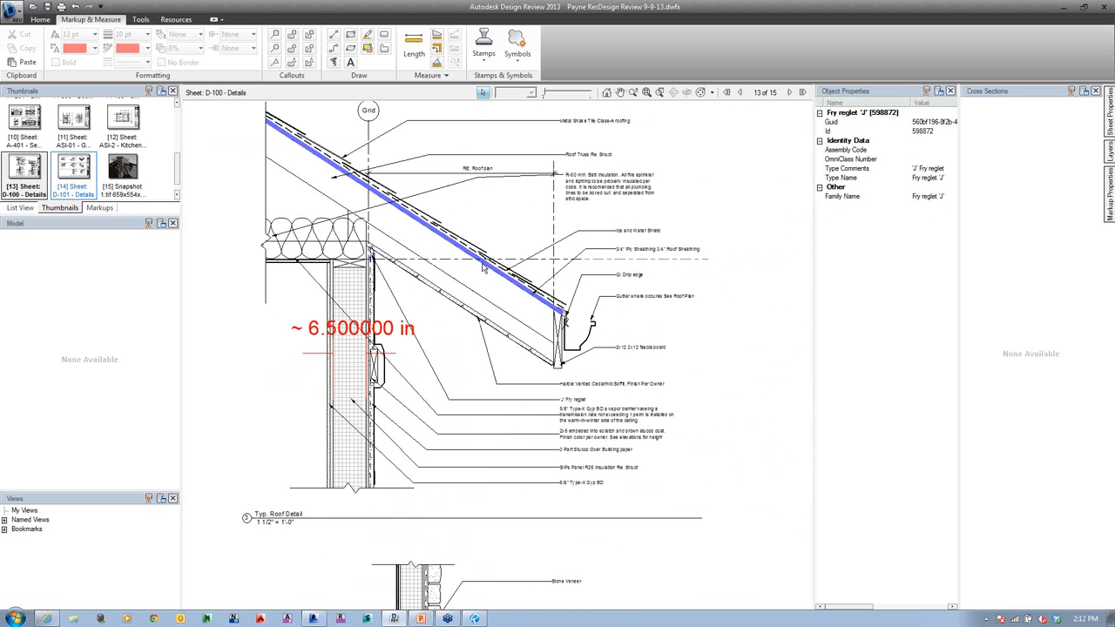
click(484, 267)
middle_drag(695, 422, 616, 315)
click(505, 230)
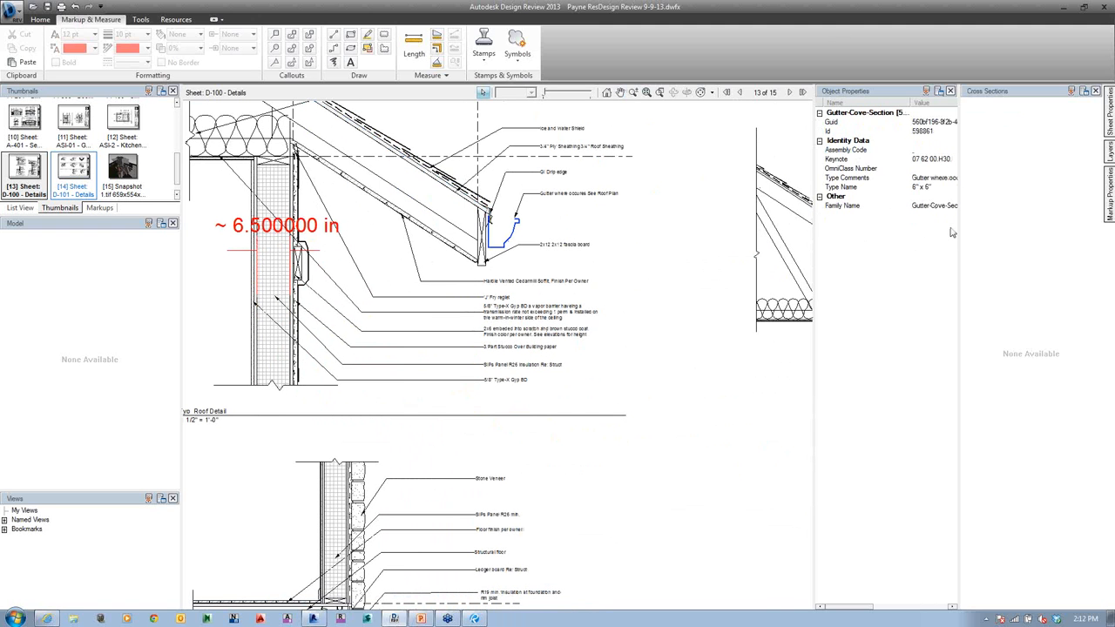
middle_drag(520, 358, 248, 351)
click(438, 231)
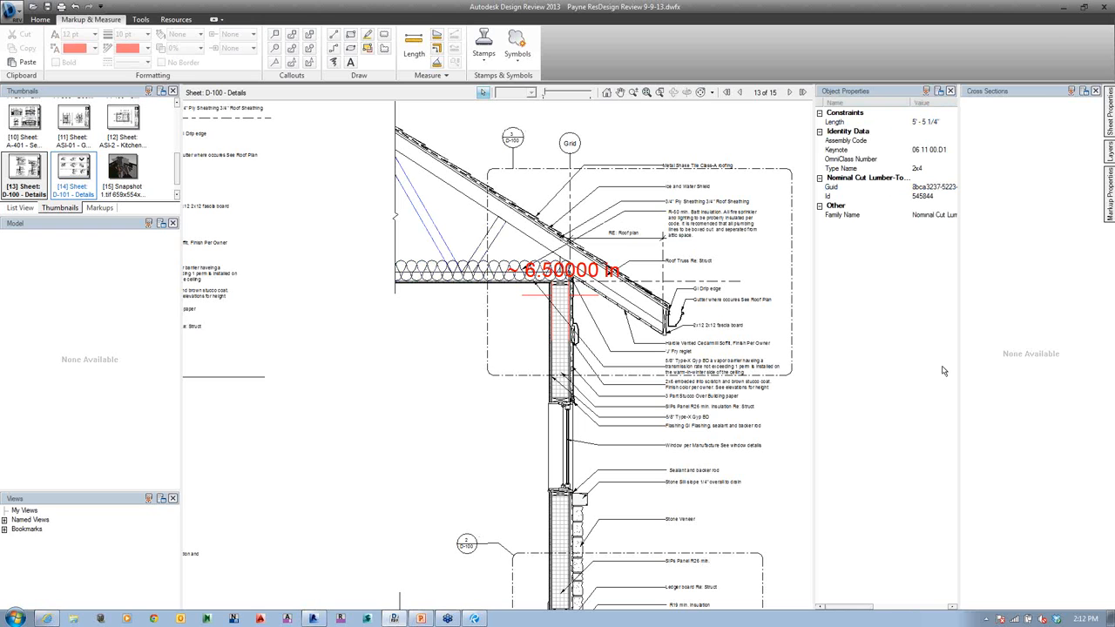
- Open sheet A-401 Sections and show its garage section up close
click(29, 135)
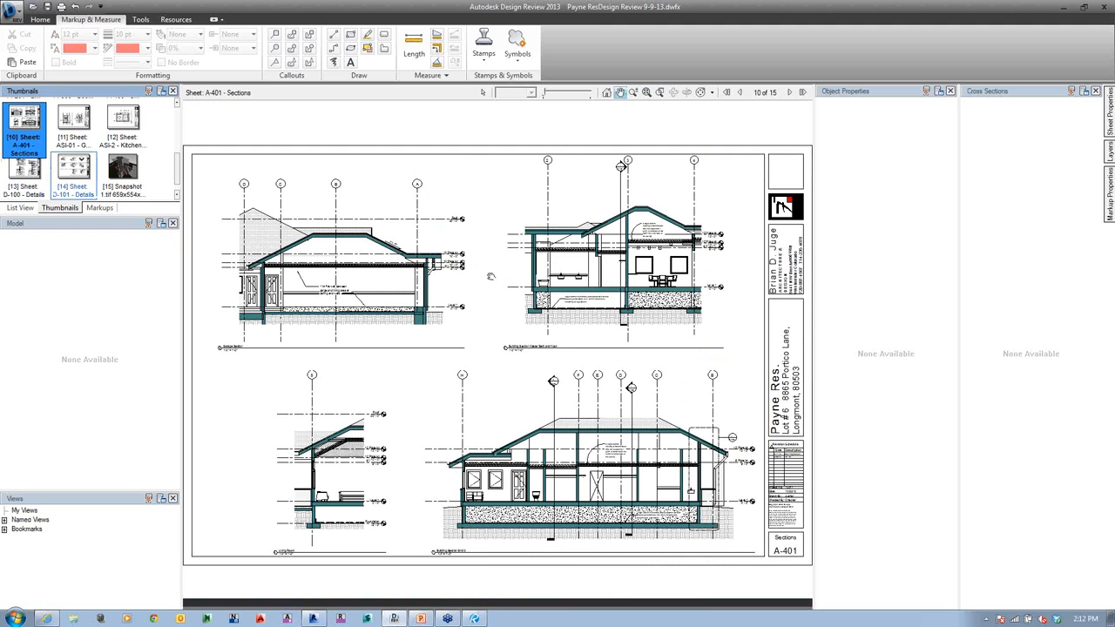
scroll(374, 297, up, 4)
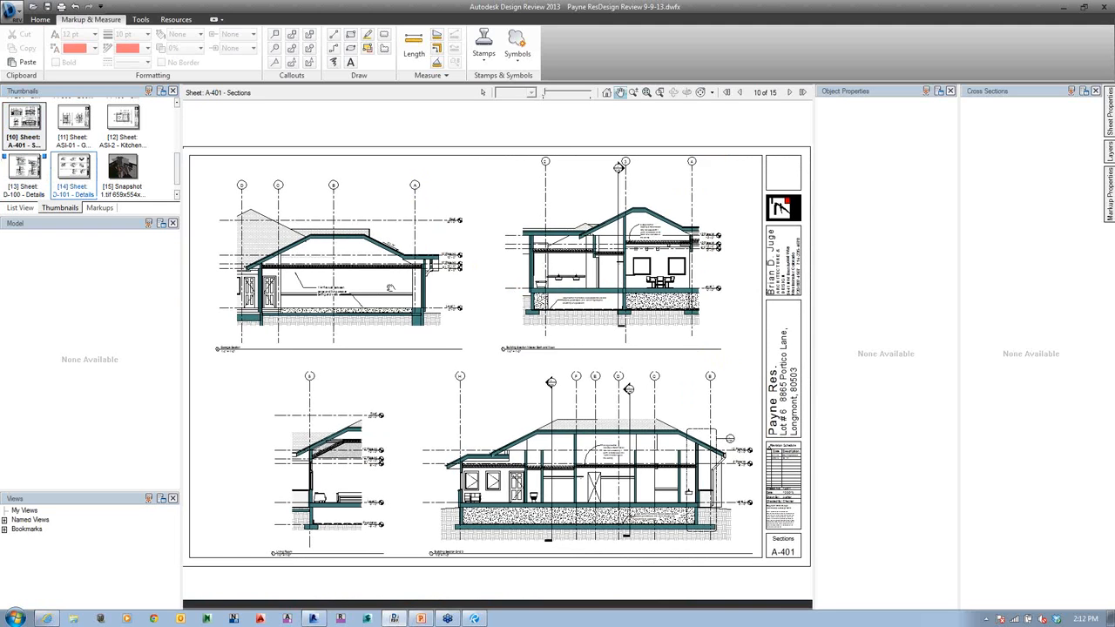
scroll(374, 298, up, 1)
drag(375, 298, 548, 325)
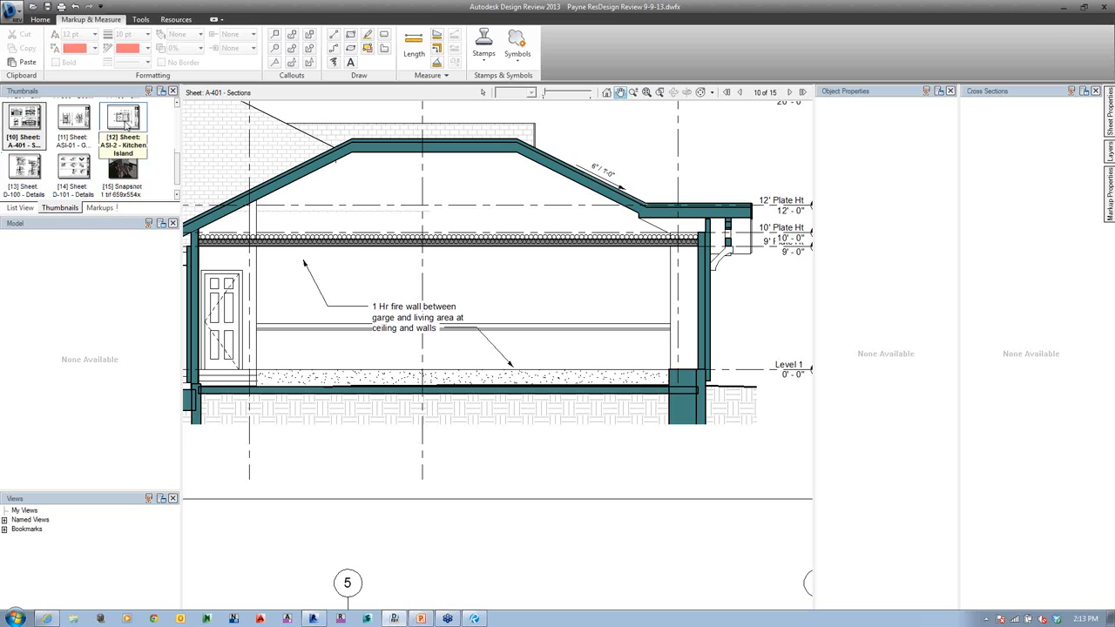
- Add a vertical length measurement in the garage section from the underside of the ceiling to the base of the floor fill
click(414, 48)
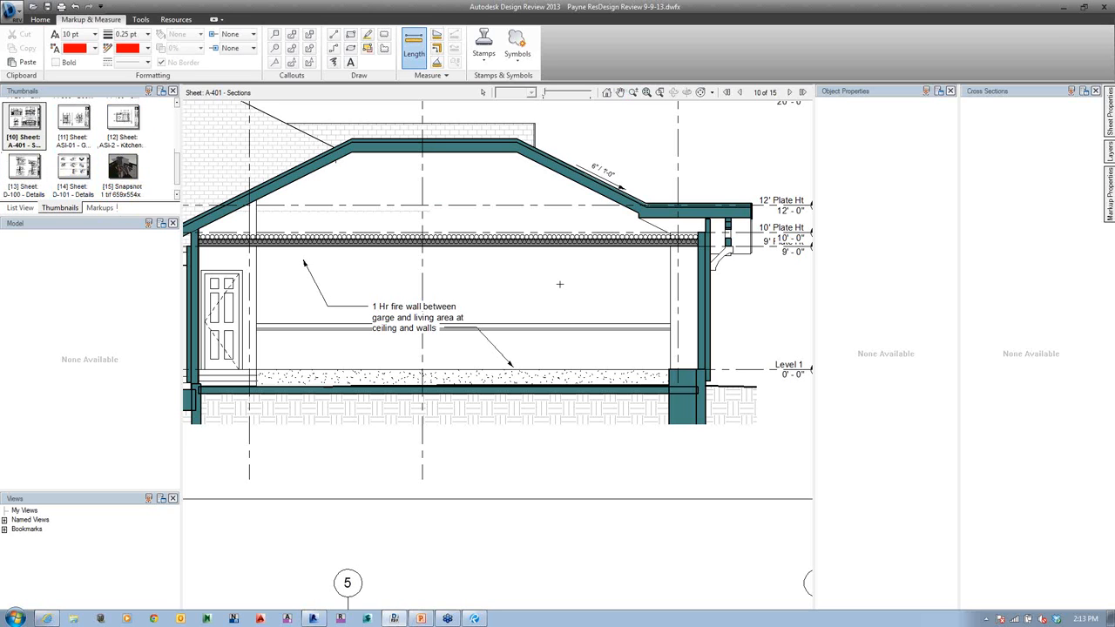
click(553, 248)
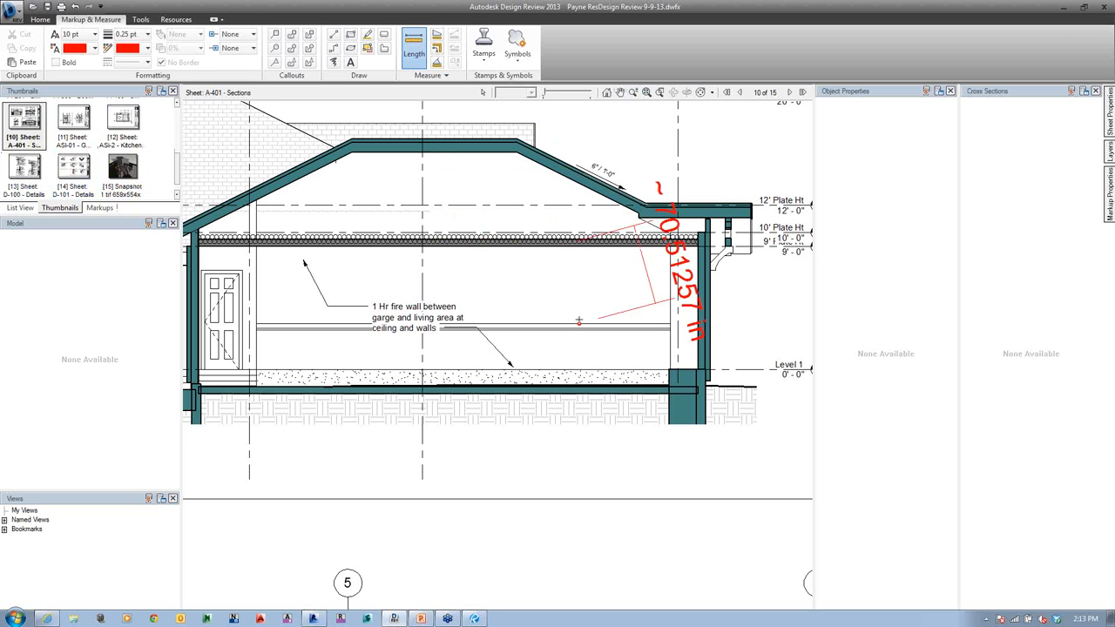
scroll(560, 370, up, 1)
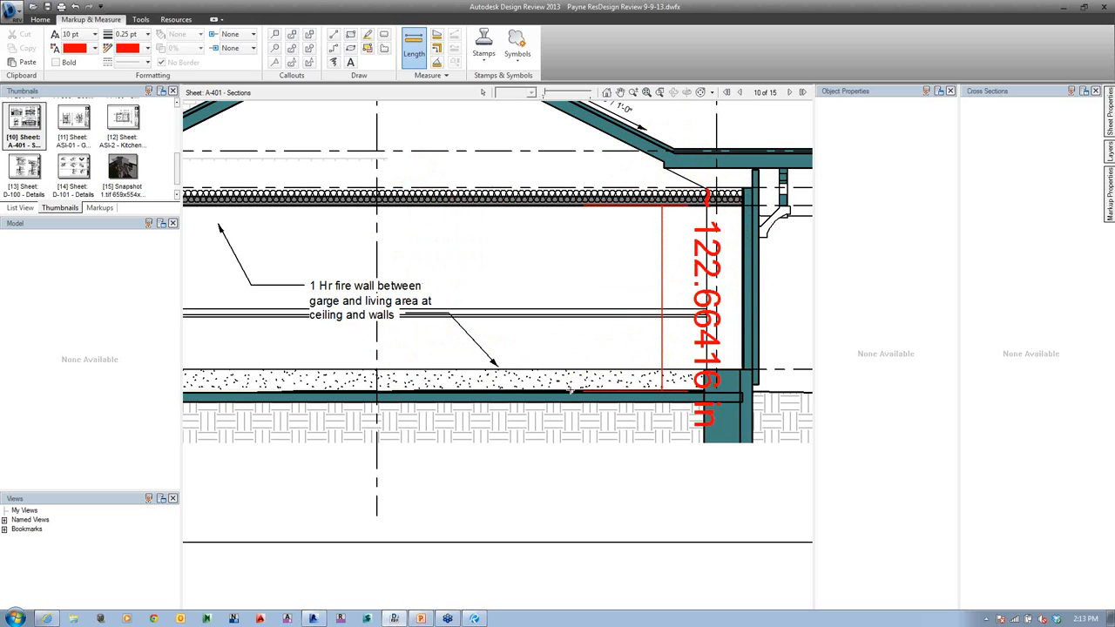
- Set the sheet's 2D drawing units to Feet and Inches and its length display units to Feet and Fractional Inches
click(444, 75)
click(440, 91)
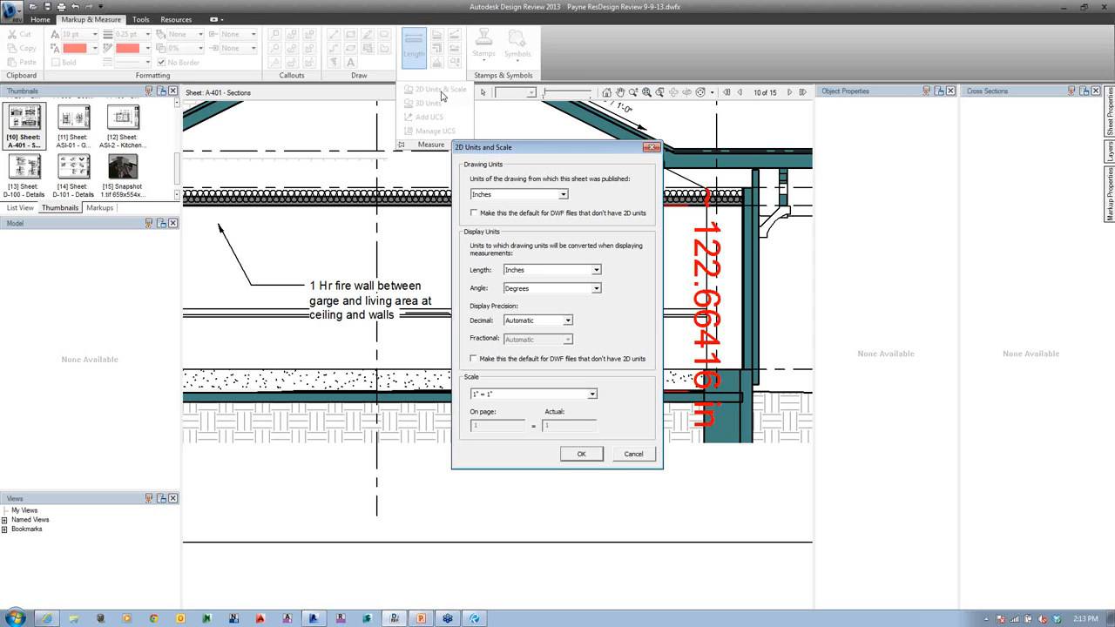
click(545, 194)
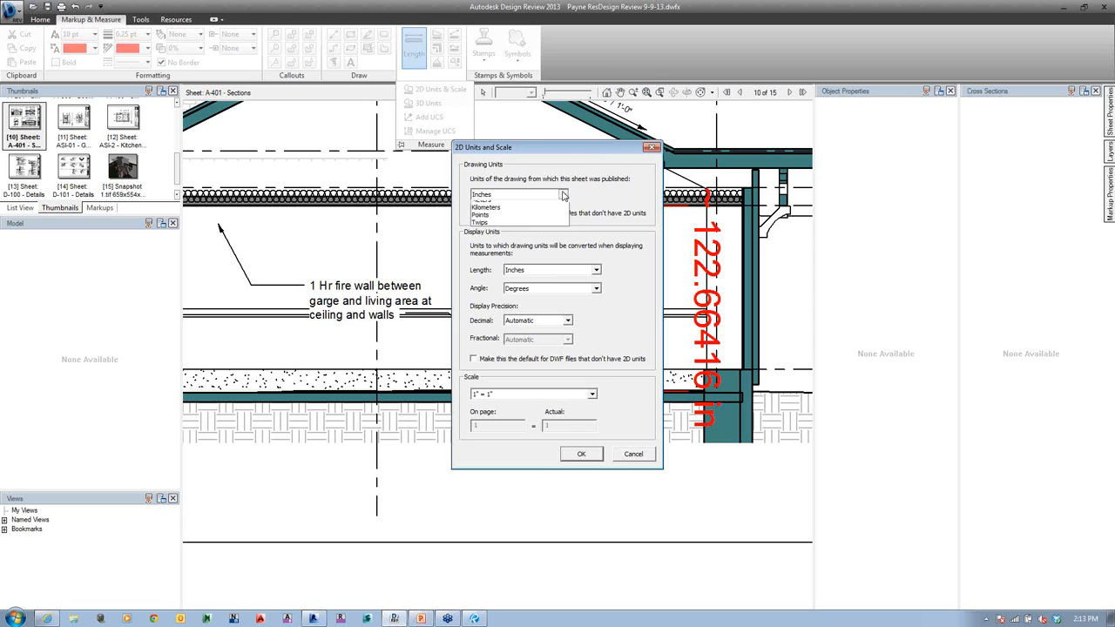
click(512, 229)
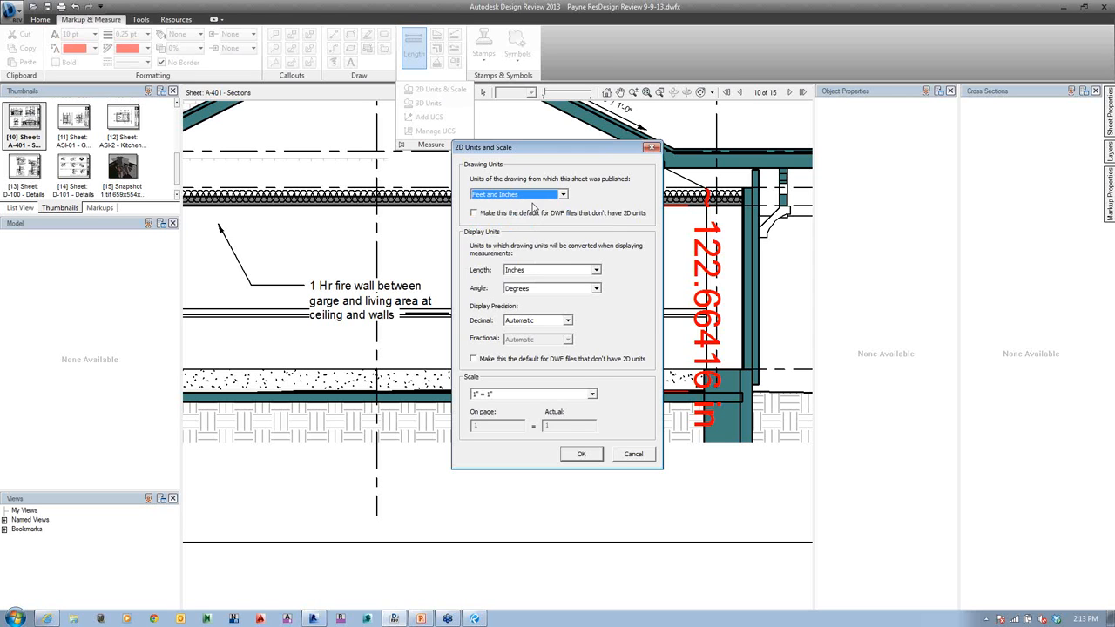
click(597, 271)
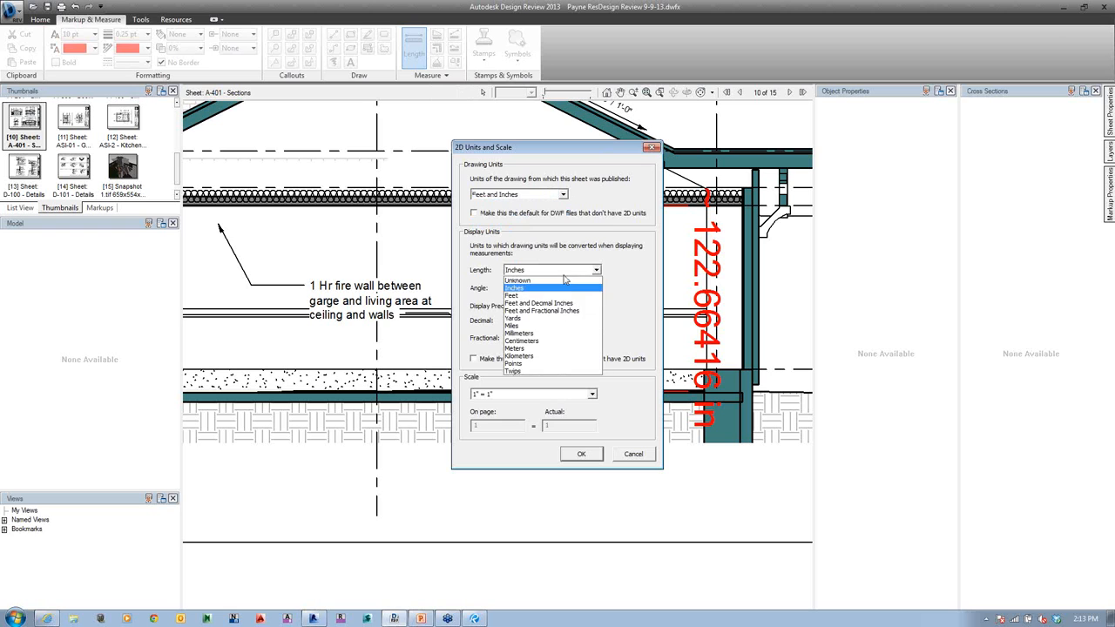
click(558, 311)
click(579, 454)
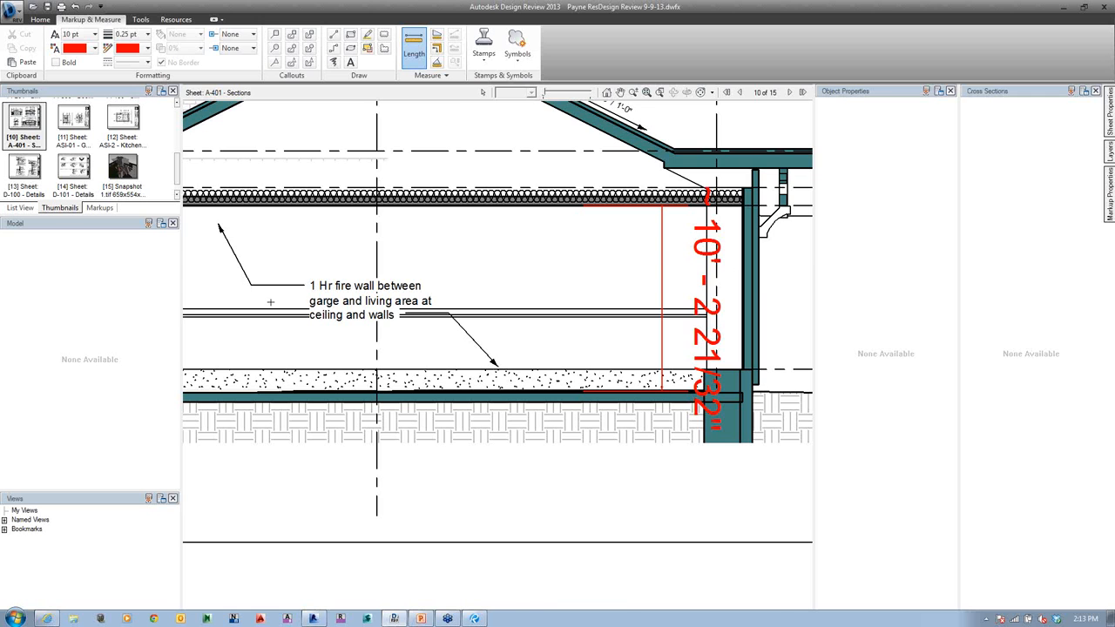
- Place a NOT FOR CONSTRUCTION stamp across the middle of the Sections sheet, just below the garage section
scroll(270, 303, down, 5)
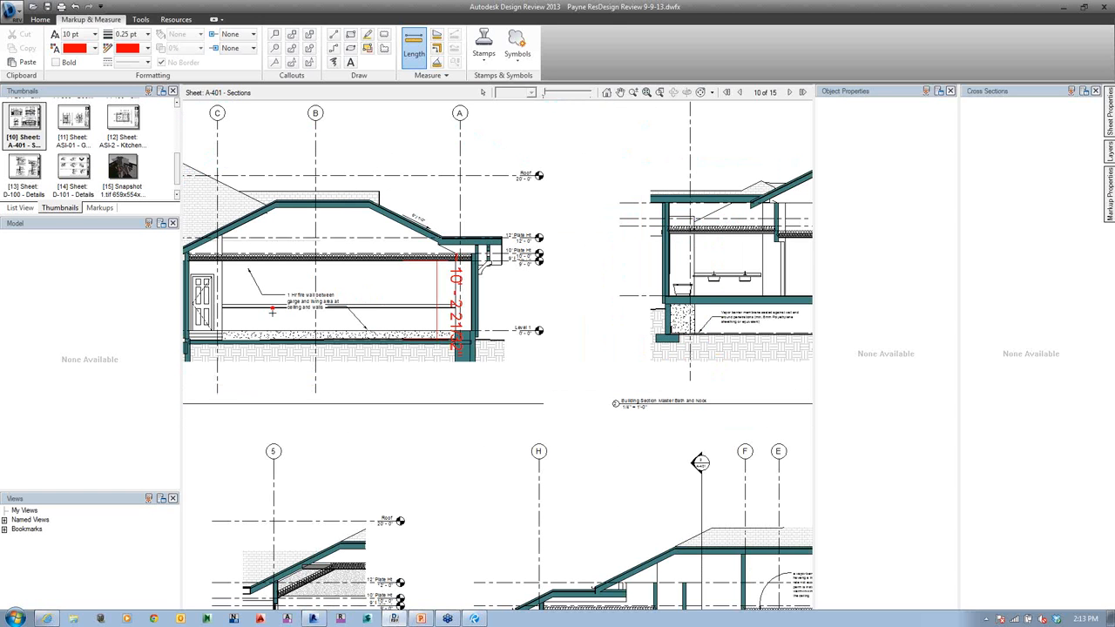
mouse_move(576, 260)
middle_down()
mouse_move(445, 260)
mouse_move(567, 274)
middle_up()
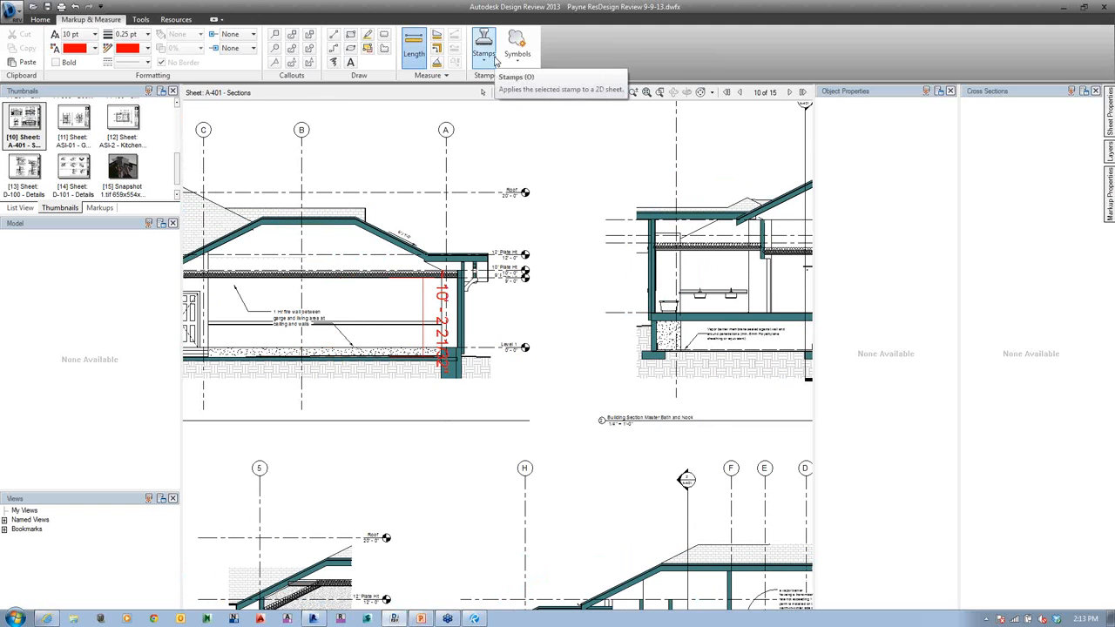
click(486, 66)
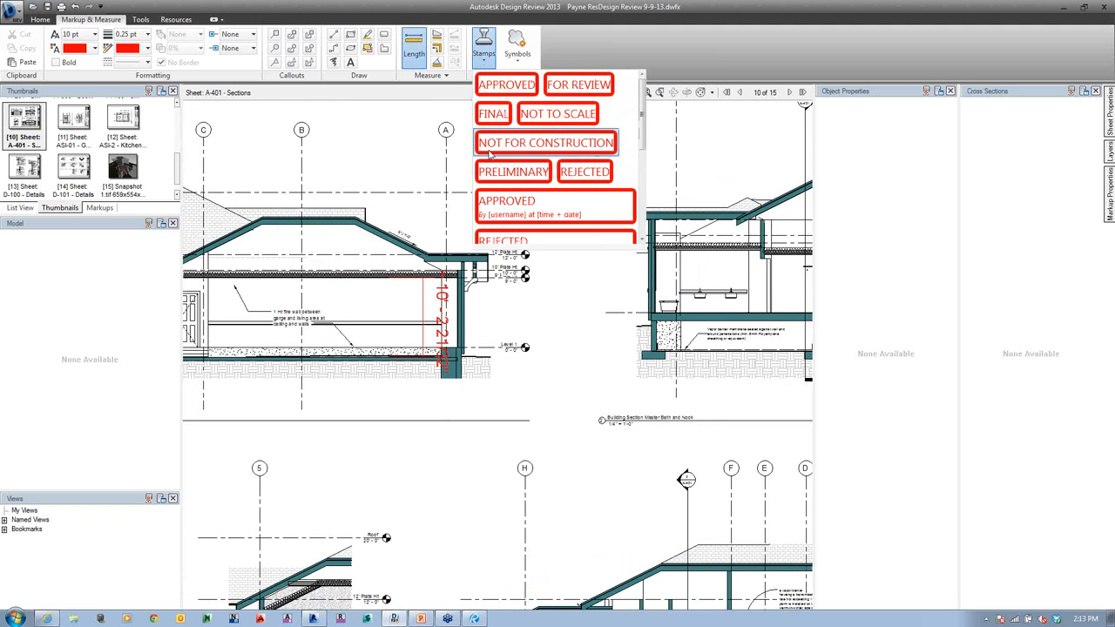
scroll(490, 153, down, 5)
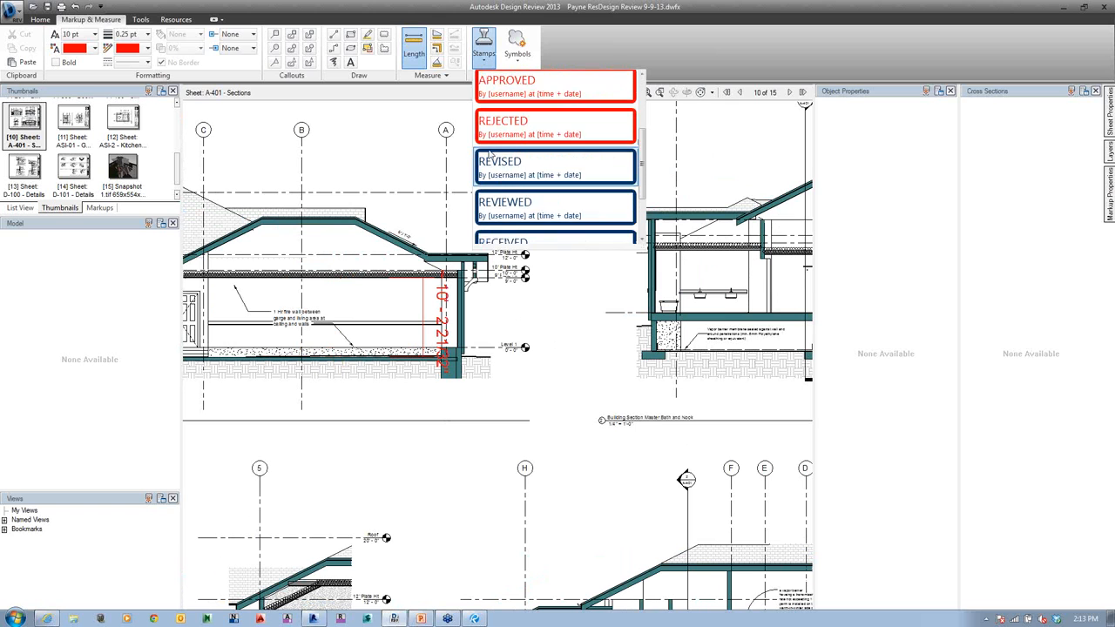
scroll(490, 154, down, 2)
scroll(490, 153, up, 7)
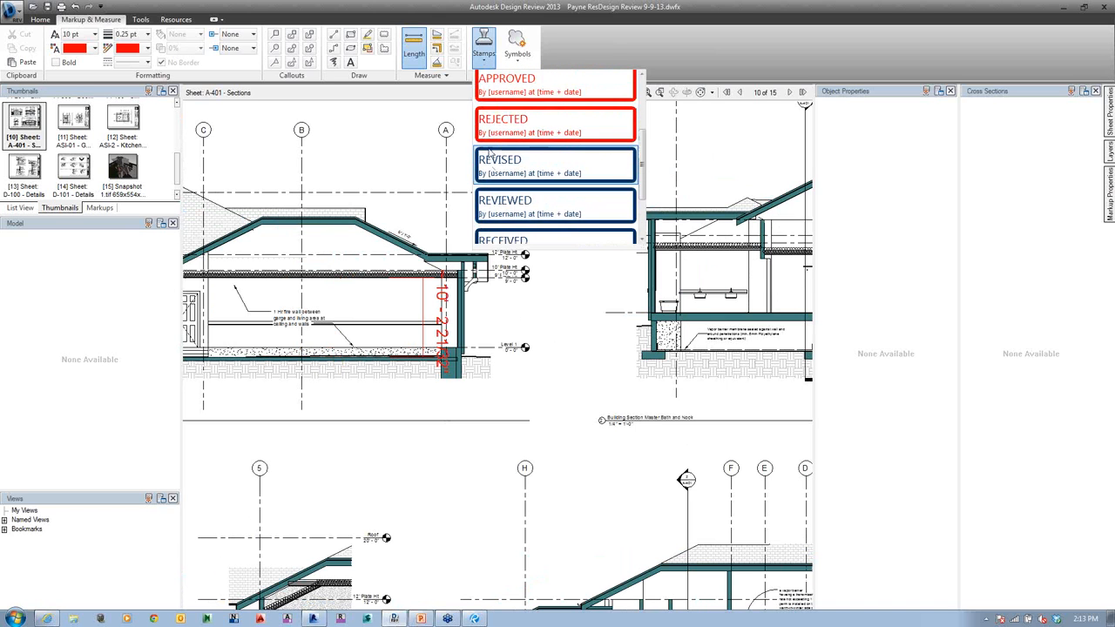
click(503, 149)
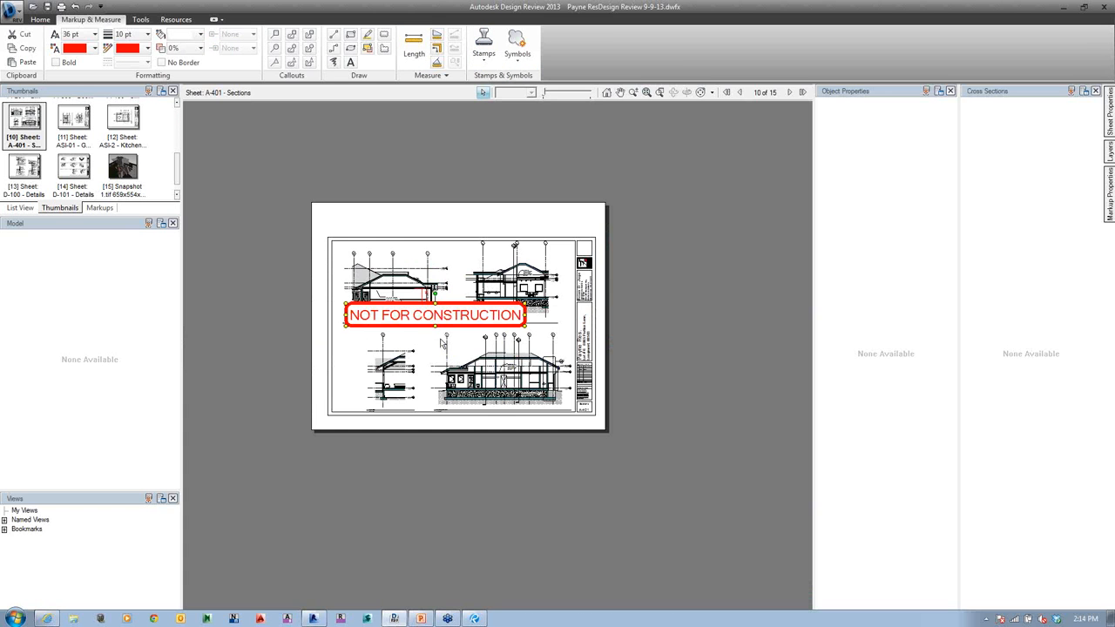
scroll(434, 335, up, 3)
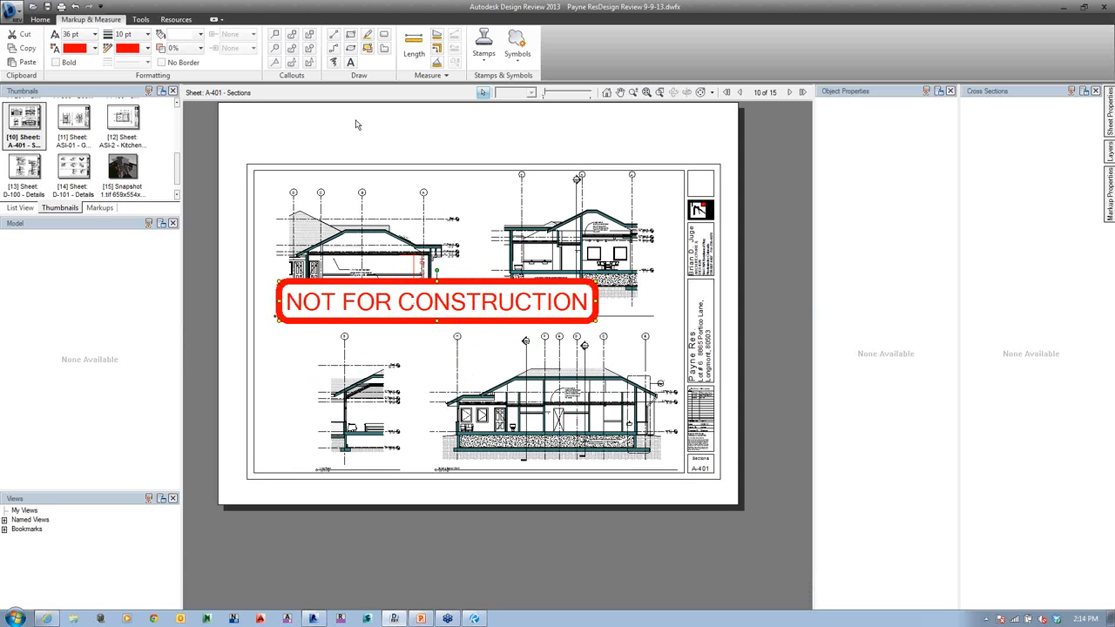
- Remove the fill from the NOT FOR CONSTRUCTION stamp and move it down into the gap between the upper and lower sections
click(484, 51)
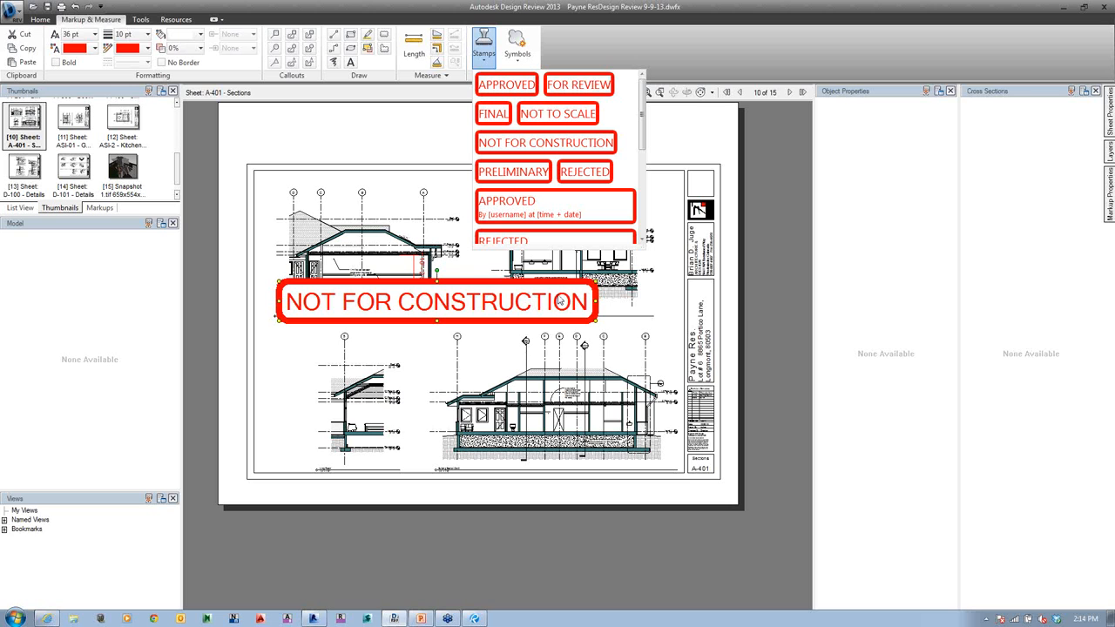
click(200, 36)
click(180, 145)
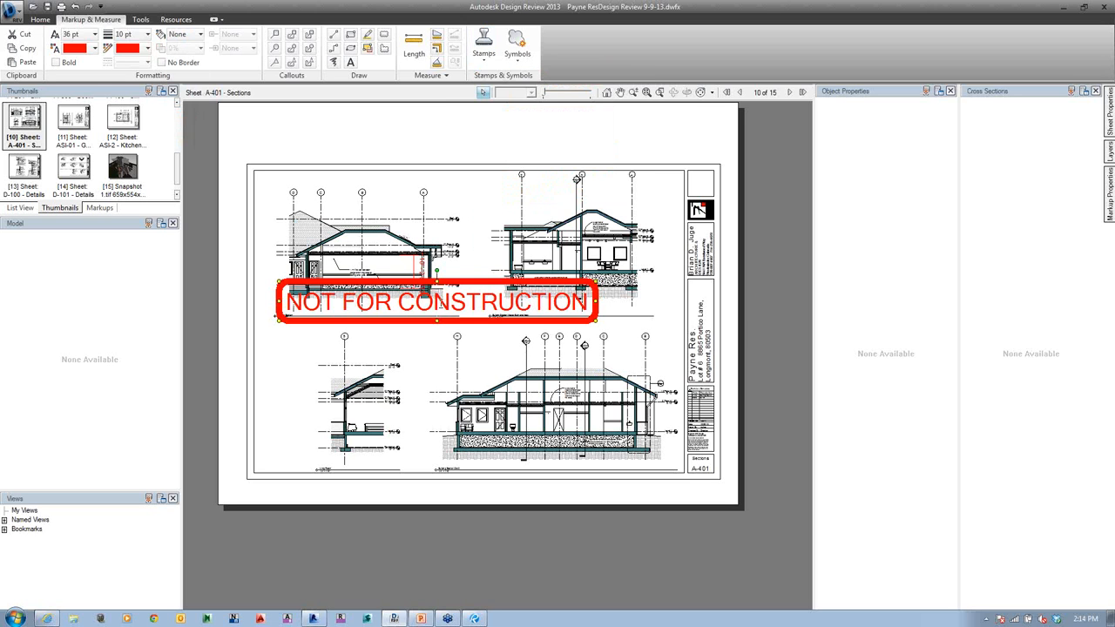
drag(459, 281, 472, 316)
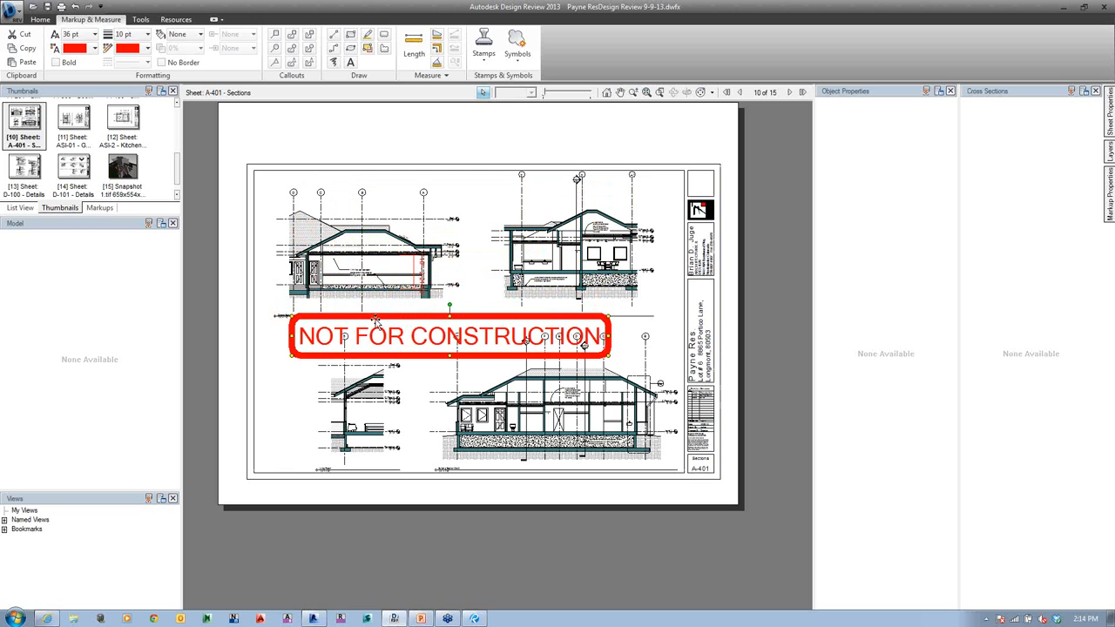
- Place an APPROVED stamp with user name, time and date over the two upper sections of the sheet
click(483, 48)
click(542, 216)
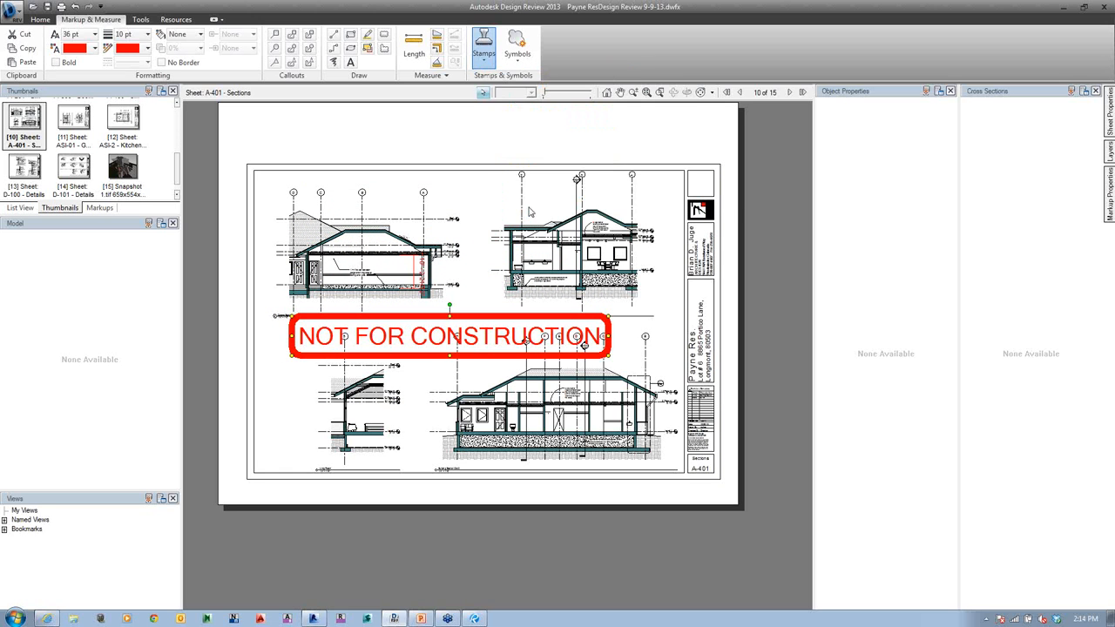
click(431, 205)
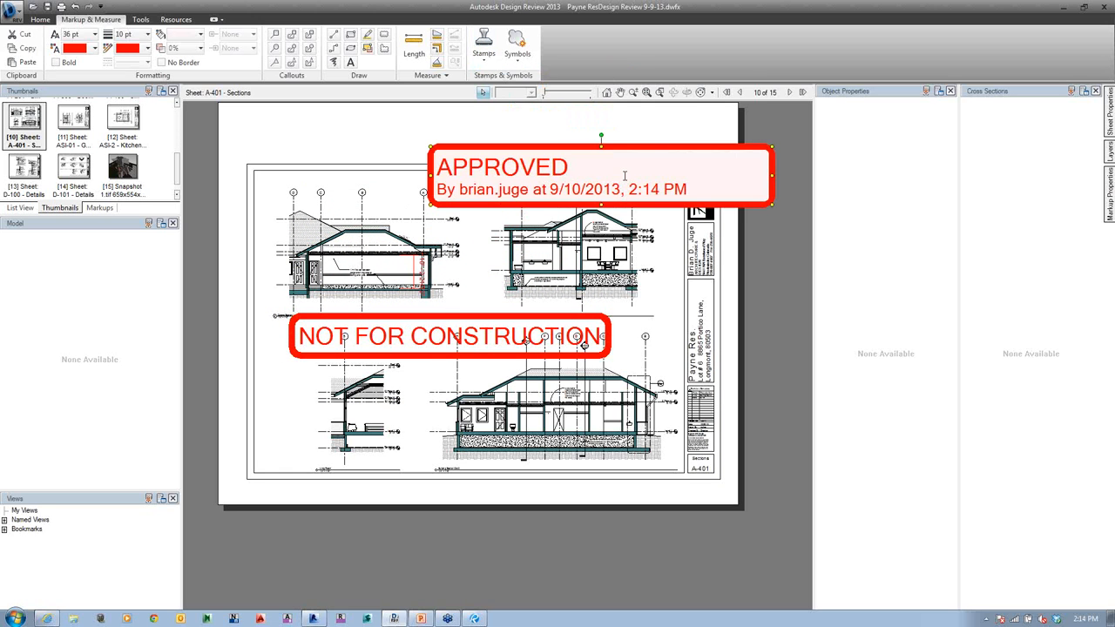
mouse_move(706, 148)
mouse_down()
mouse_move(618, 183)
mouse_move(622, 198)
mouse_up()
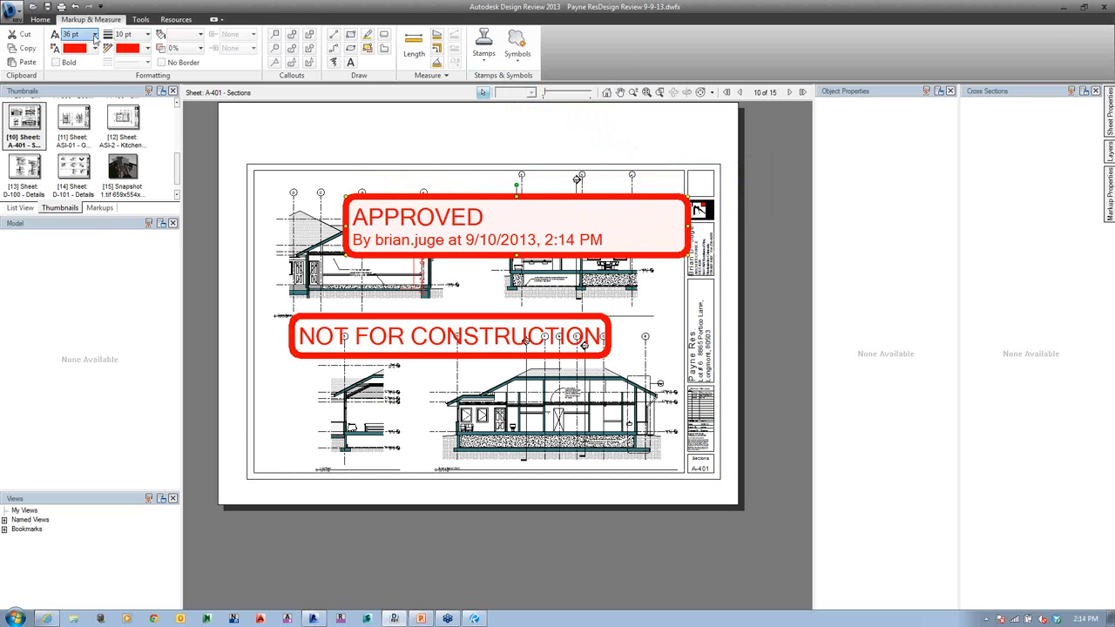
- Set the APPROVED stamp's text size to 9 pt and its line weight to 2.25 pt
click(91, 34)
click(77, 73)
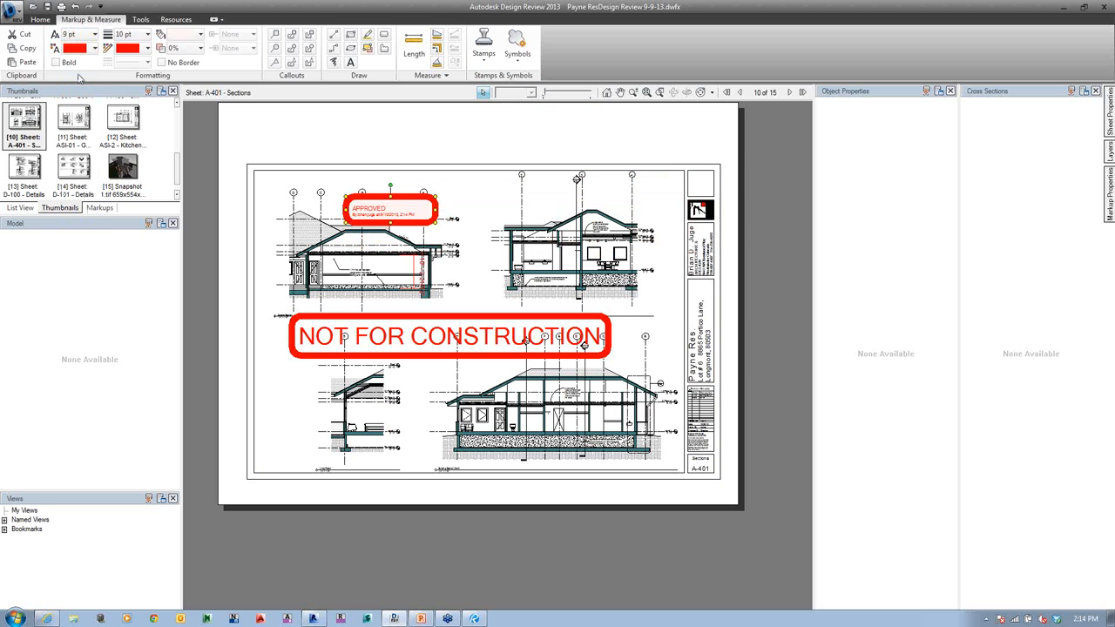
click(147, 34)
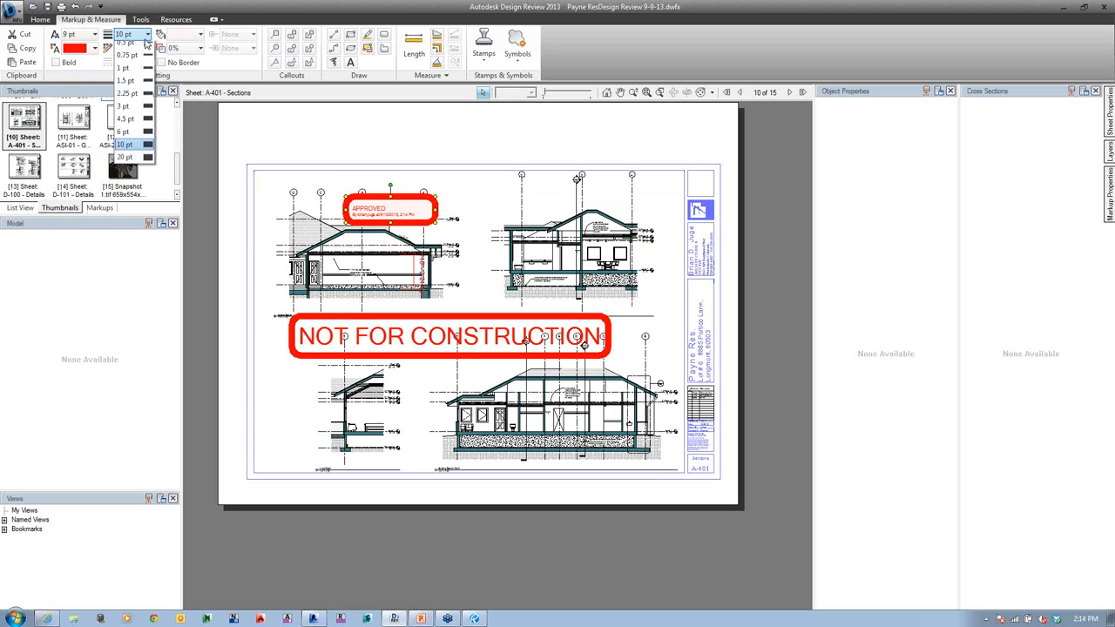
click(139, 60)
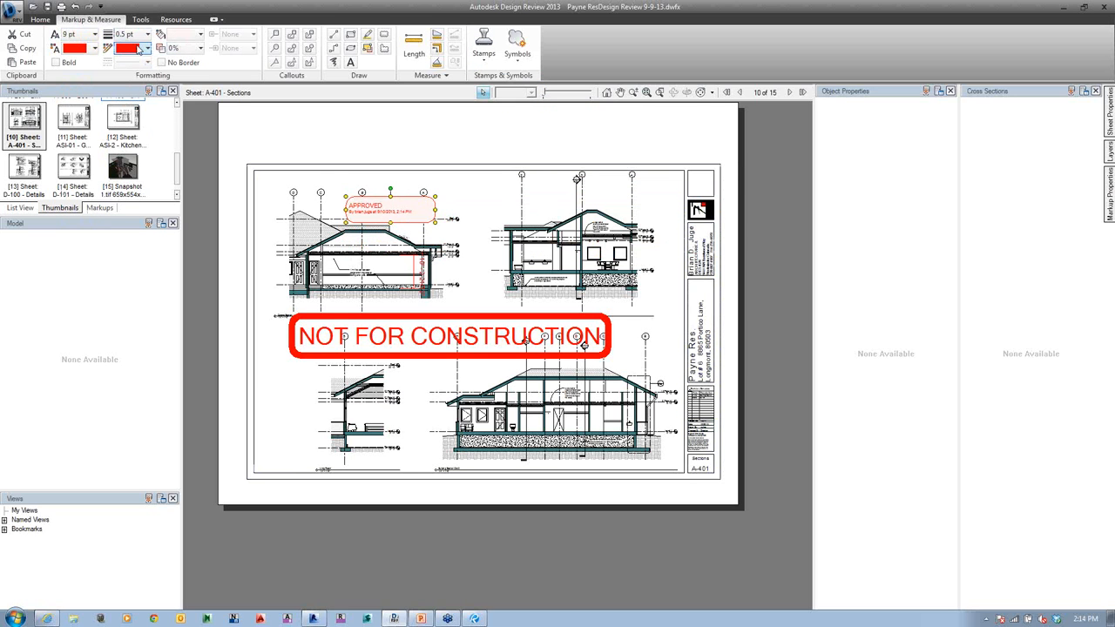
click(148, 35)
click(135, 113)
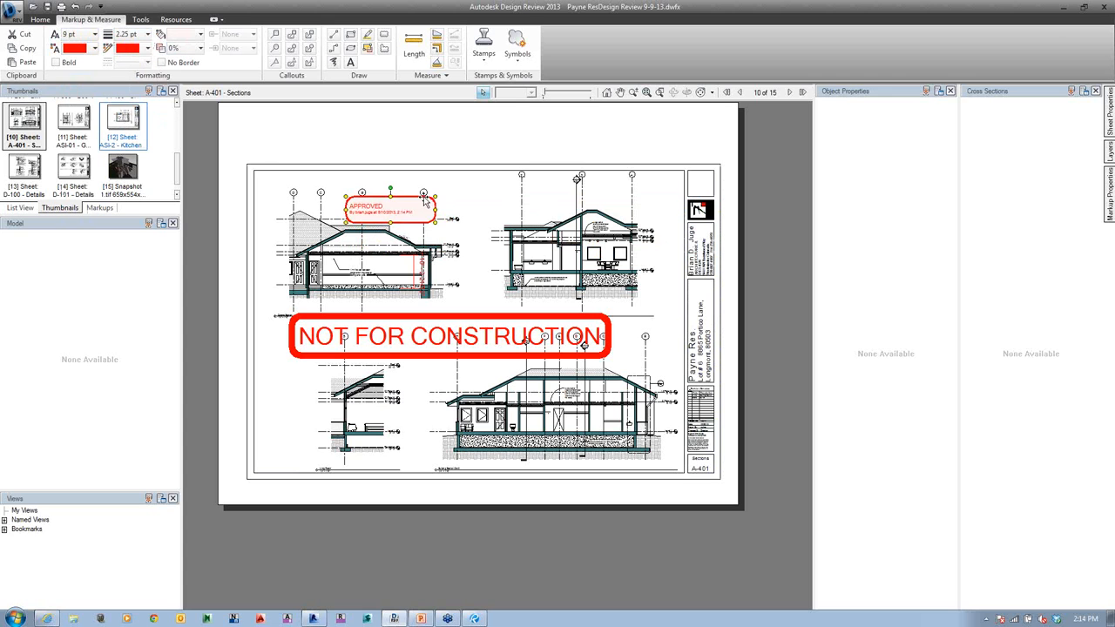
- Move the APPROVED stamp to the lower-left corner of the drawing border and set its fill to None
drag(424, 204, 335, 449)
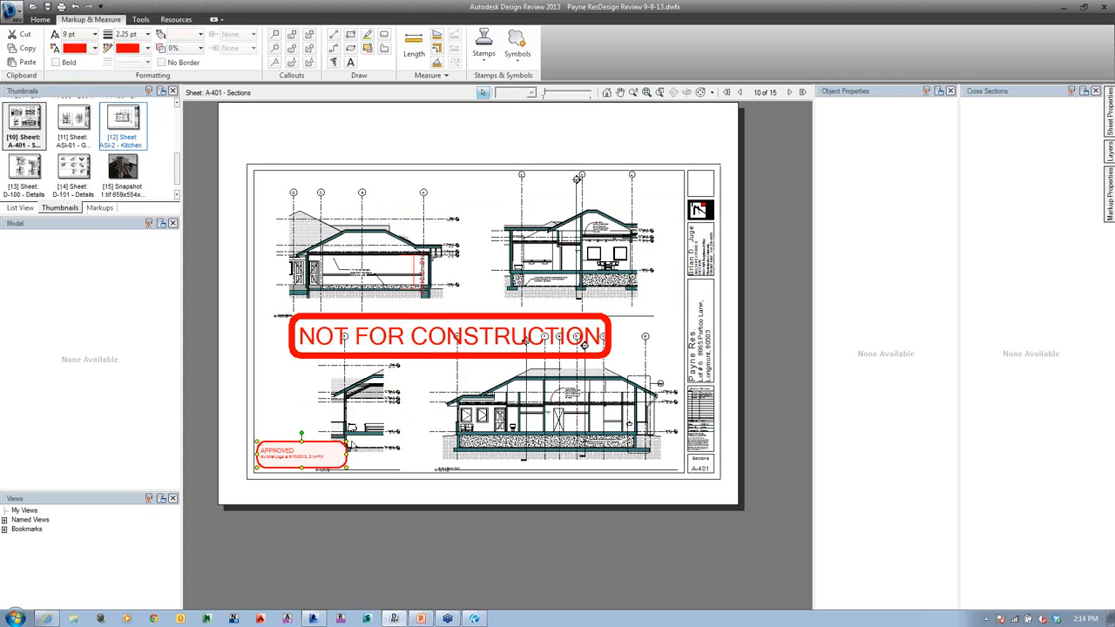
click(200, 35)
click(188, 49)
- Narrow the APPROVED stamp and nudge it slightly upward so it clears the Living Room section's foundation and title
scroll(345, 441, up, 3)
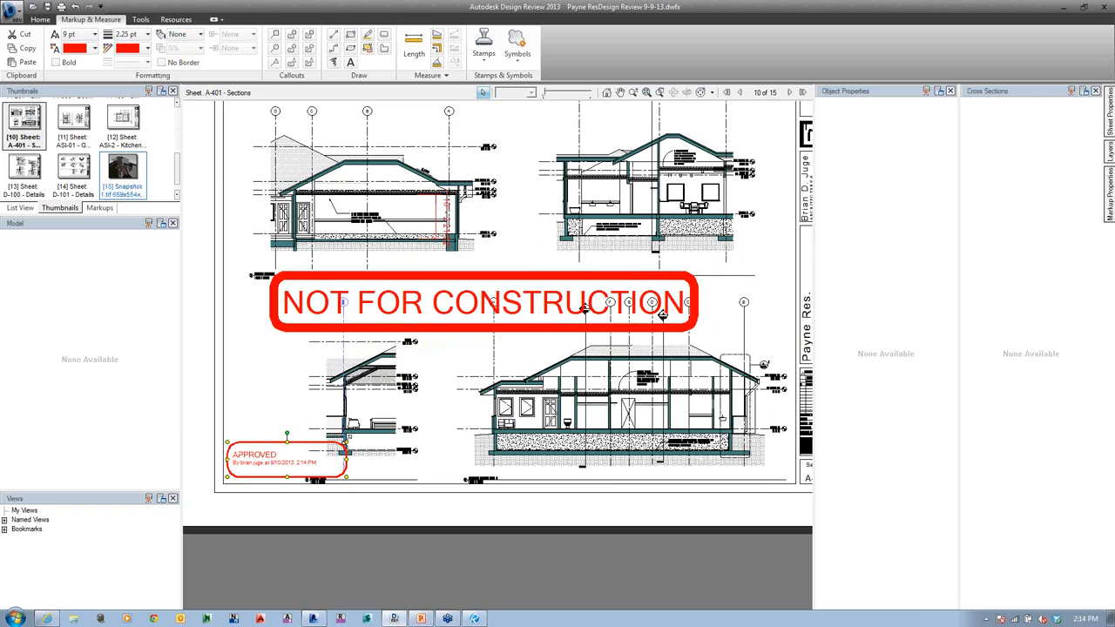
click(346, 442)
click(295, 312)
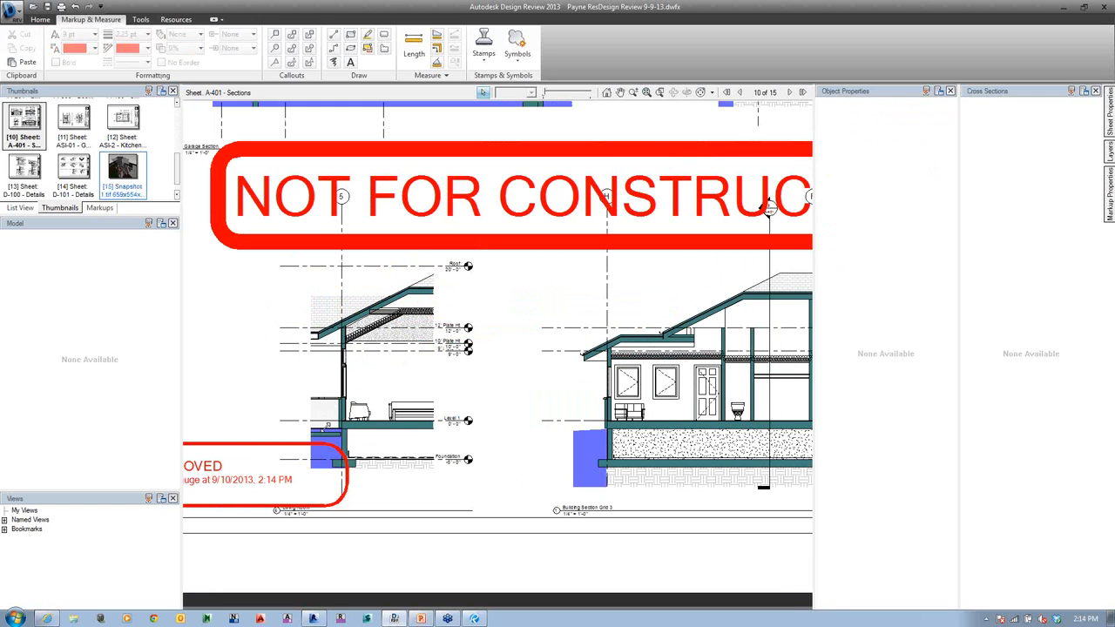
middle_drag(245, 448, 595, 381)
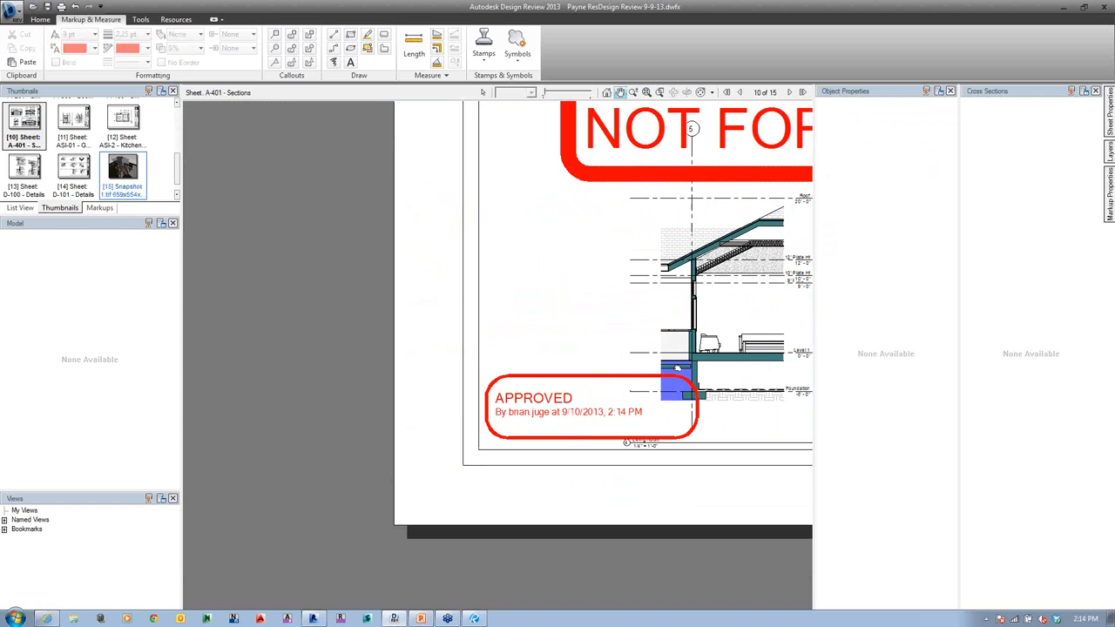
click(595, 377)
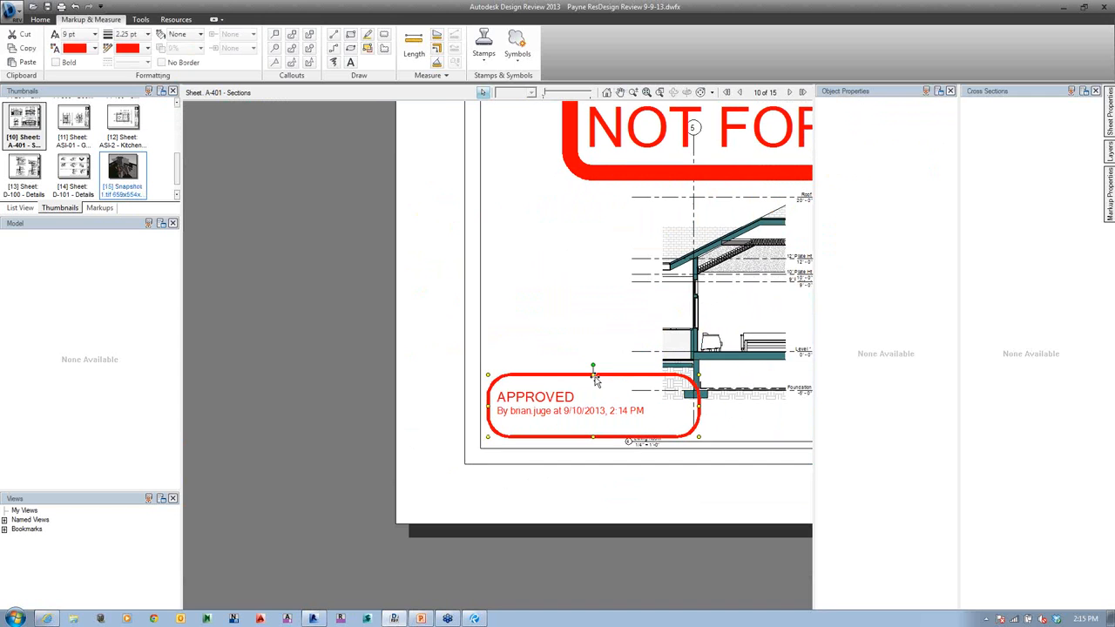
click(493, 403)
drag(493, 405, 547, 405)
drag(597, 375, 543, 369)
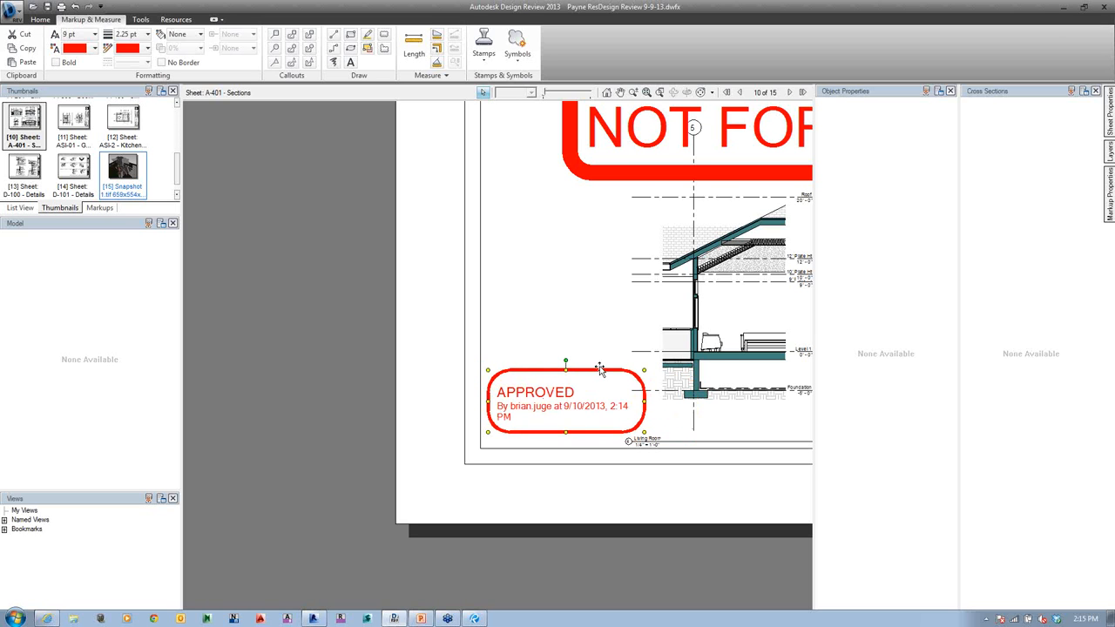
click(591, 328)
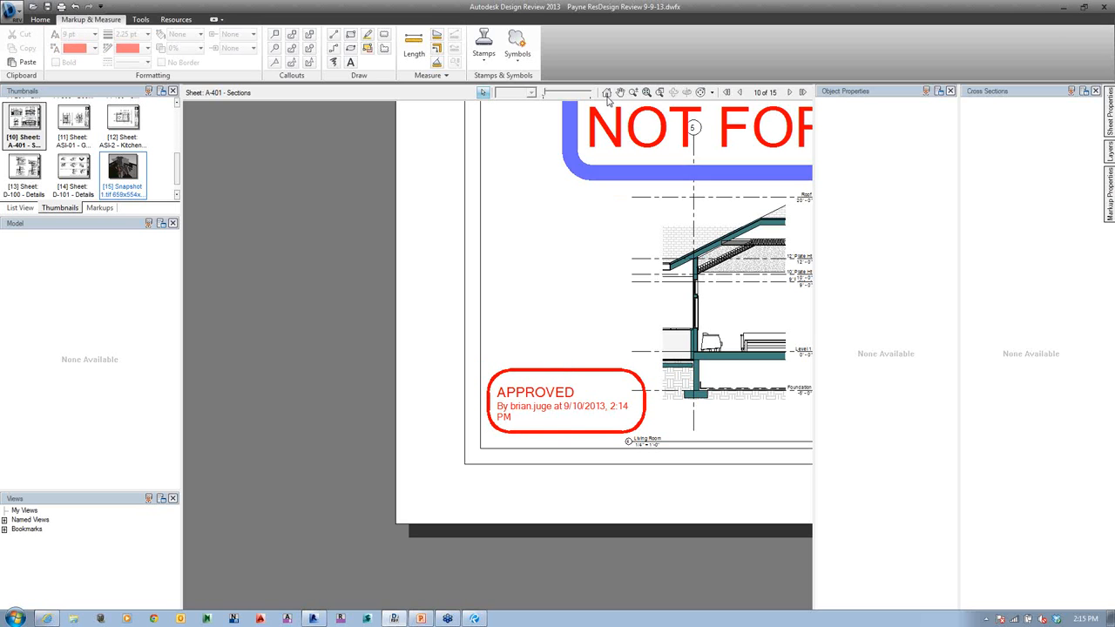
click(519, 59)
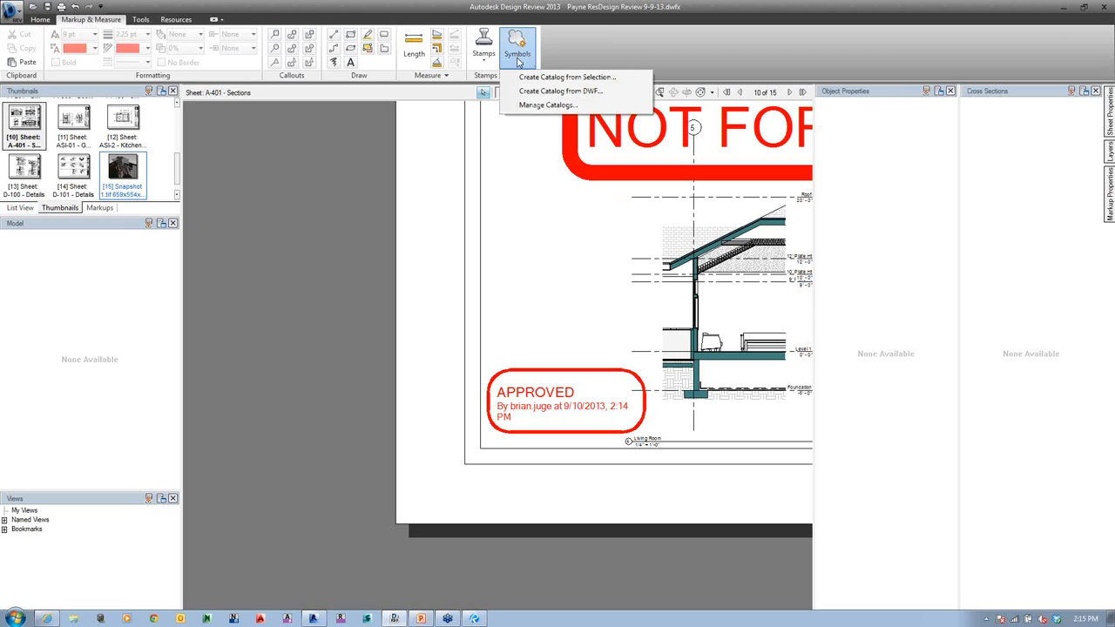
click(510, 173)
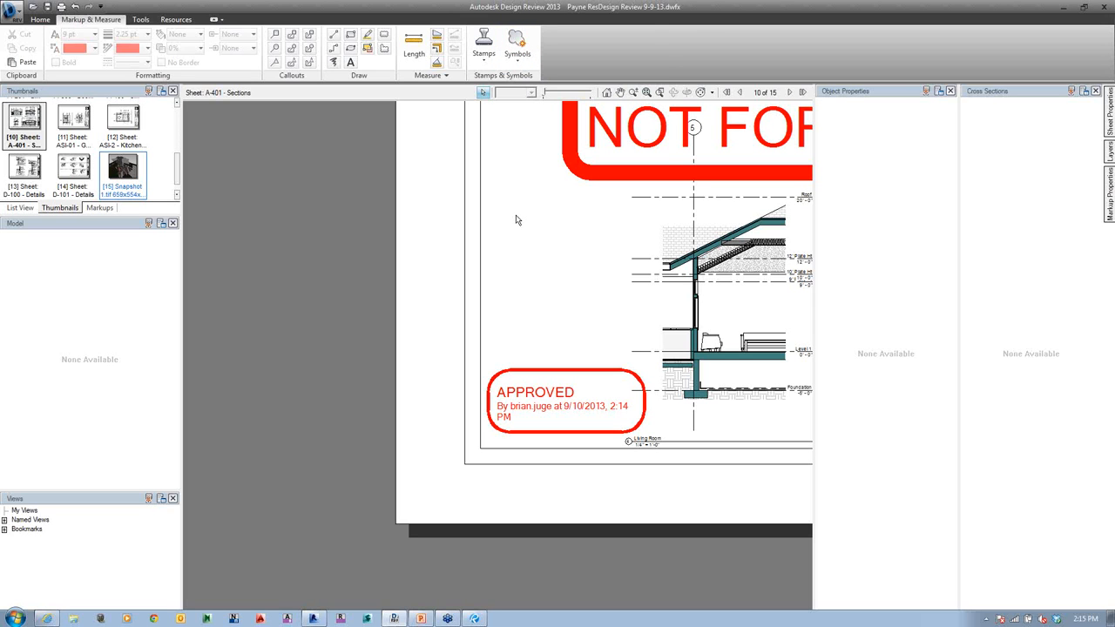
- Open sheet ASI-2 - Kitchen Island
click(437, 49)
middle_drag(588, 224, 546, 233)
scroll(546, 232, down, 5)
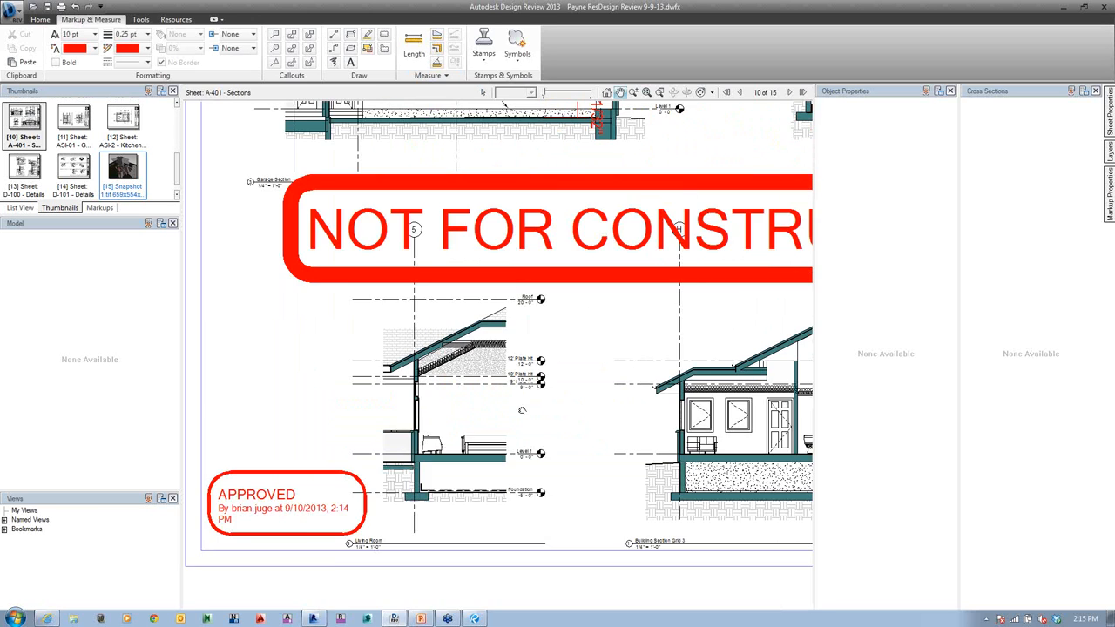
scroll(504, 407, down, 3)
click(32, 128)
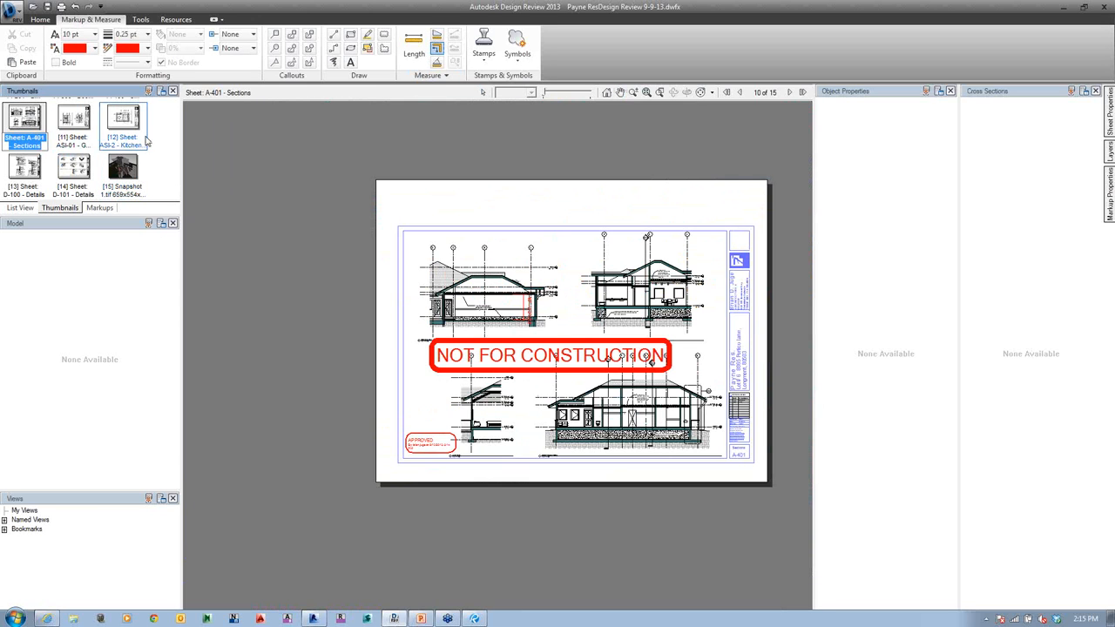
click(123, 128)
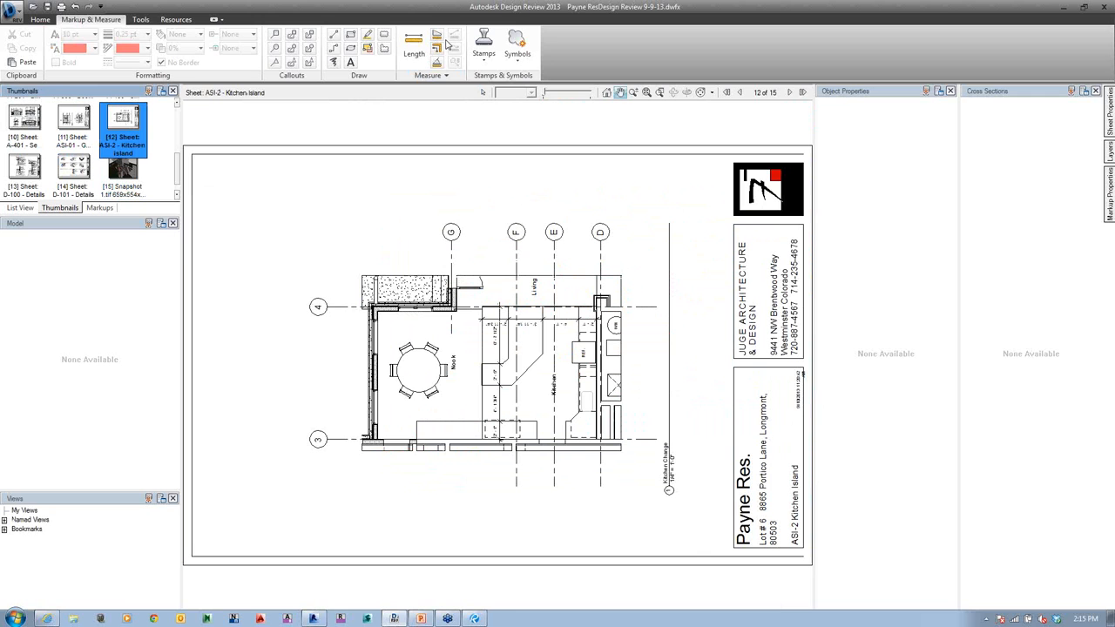
- Add a polyline measurement from the counter corner above the refrigerator, via the lower counter's end corner, to the Nook's outer wall
click(436, 48)
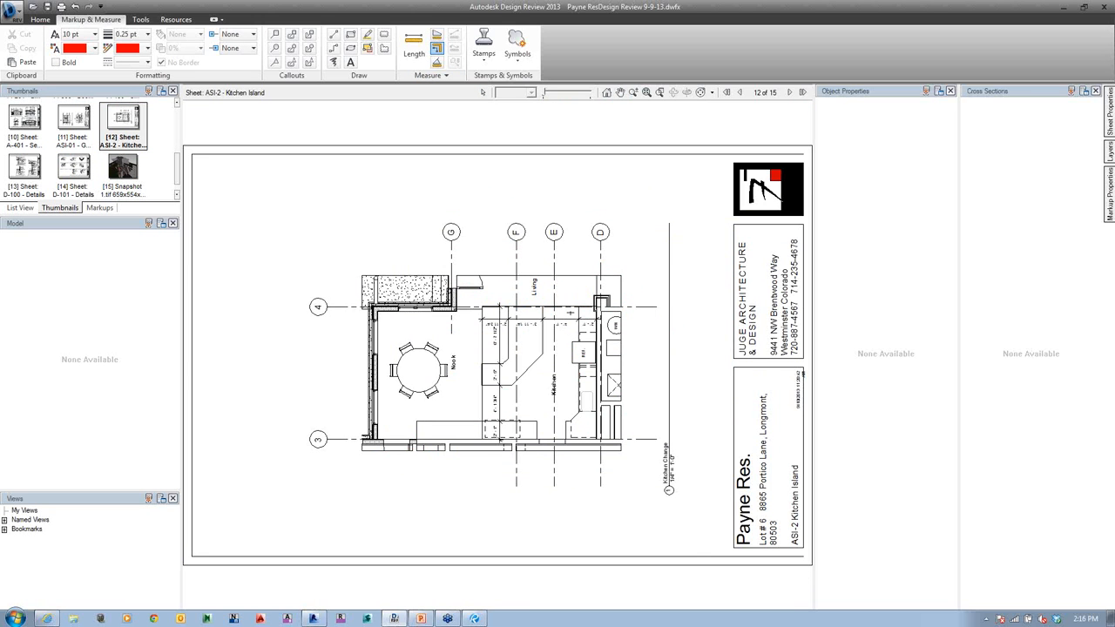
scroll(572, 311, up, 3)
click(584, 302)
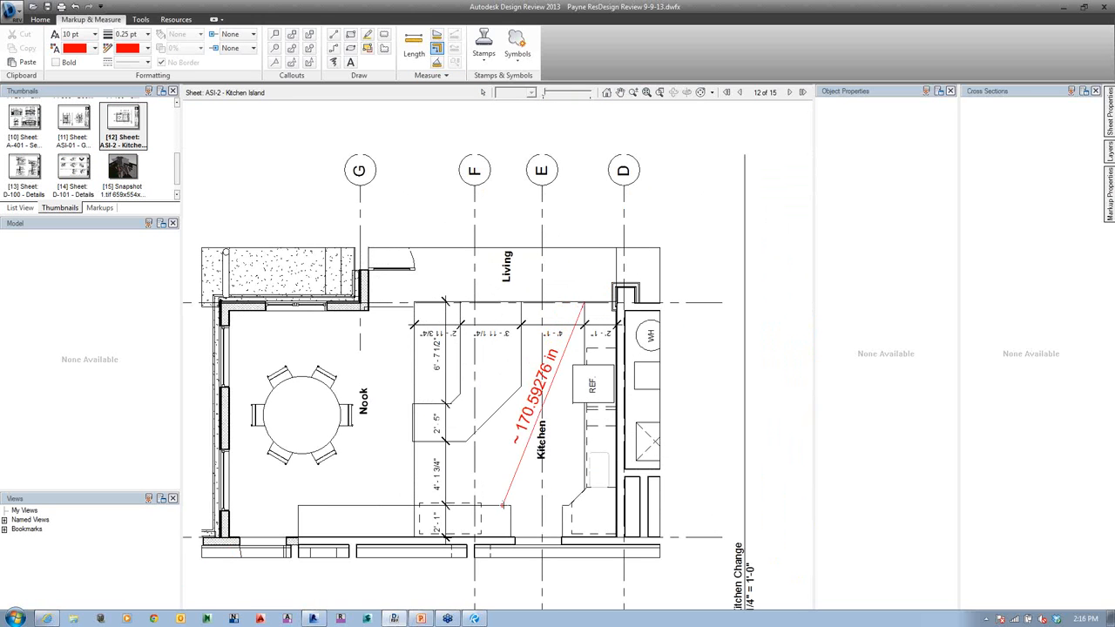
click(509, 505)
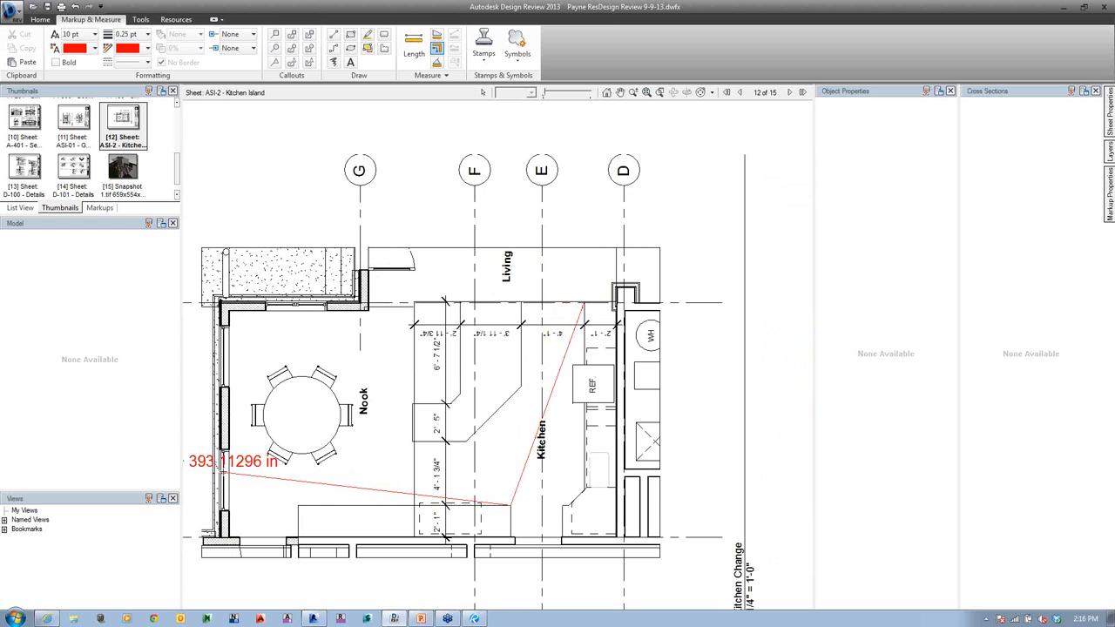
click(224, 462)
right_click(295, 495)
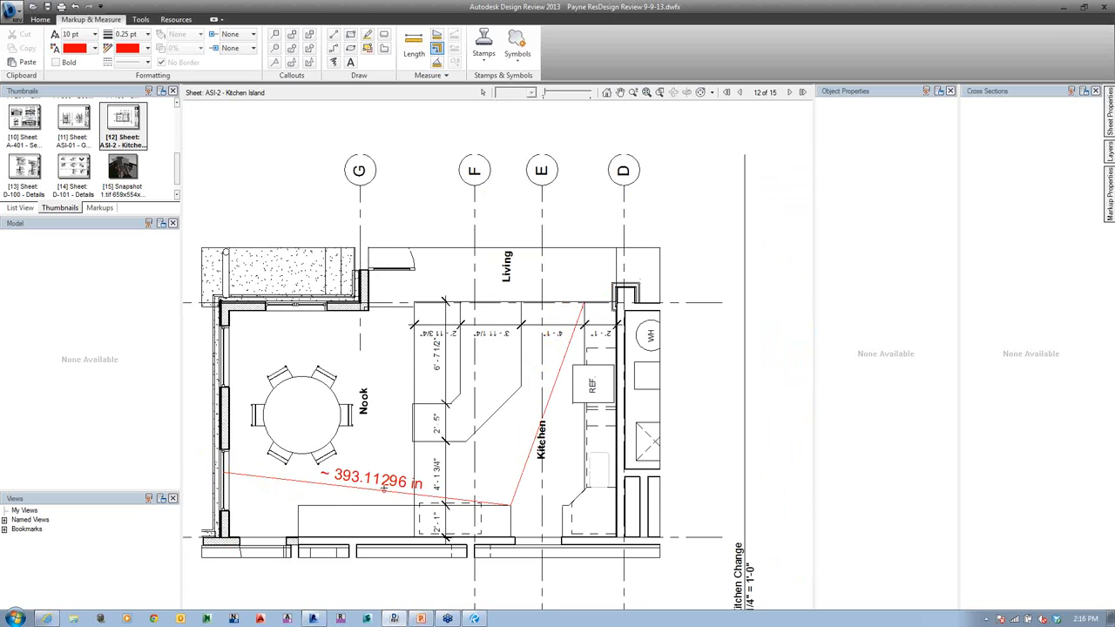
- Set the polyline measurement's line weight to 2.25 pt
click(135, 34)
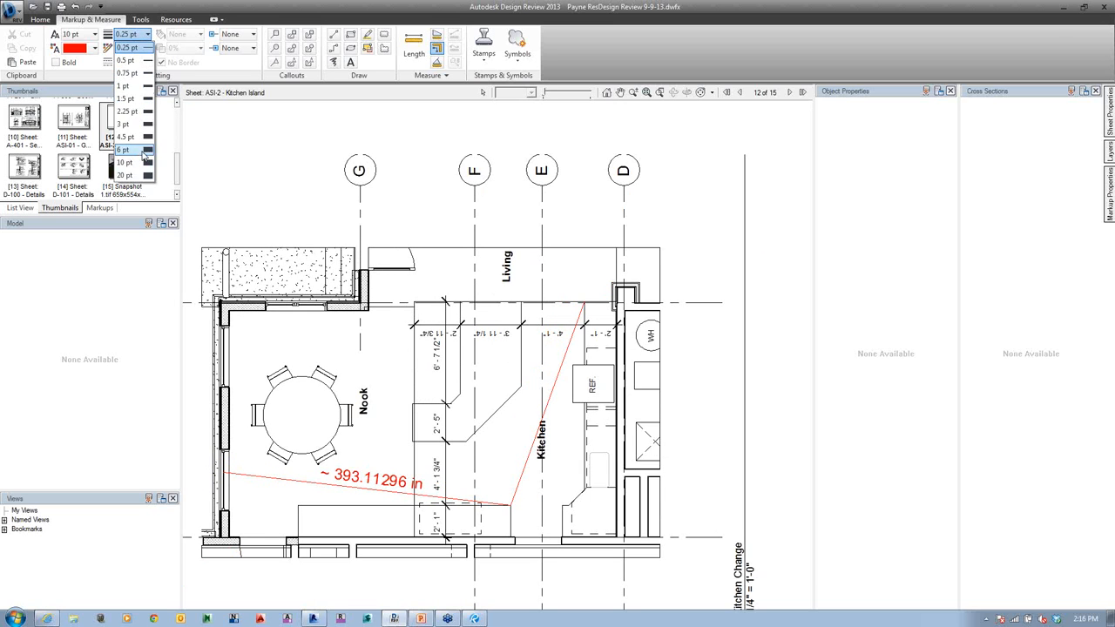
click(142, 150)
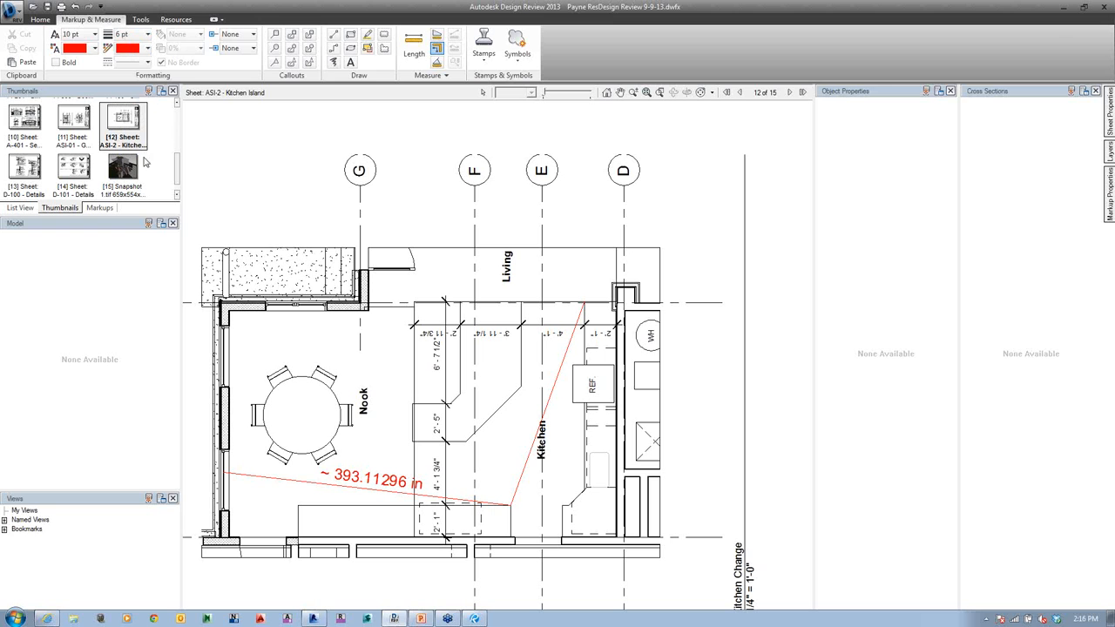
click(405, 493)
click(147, 34)
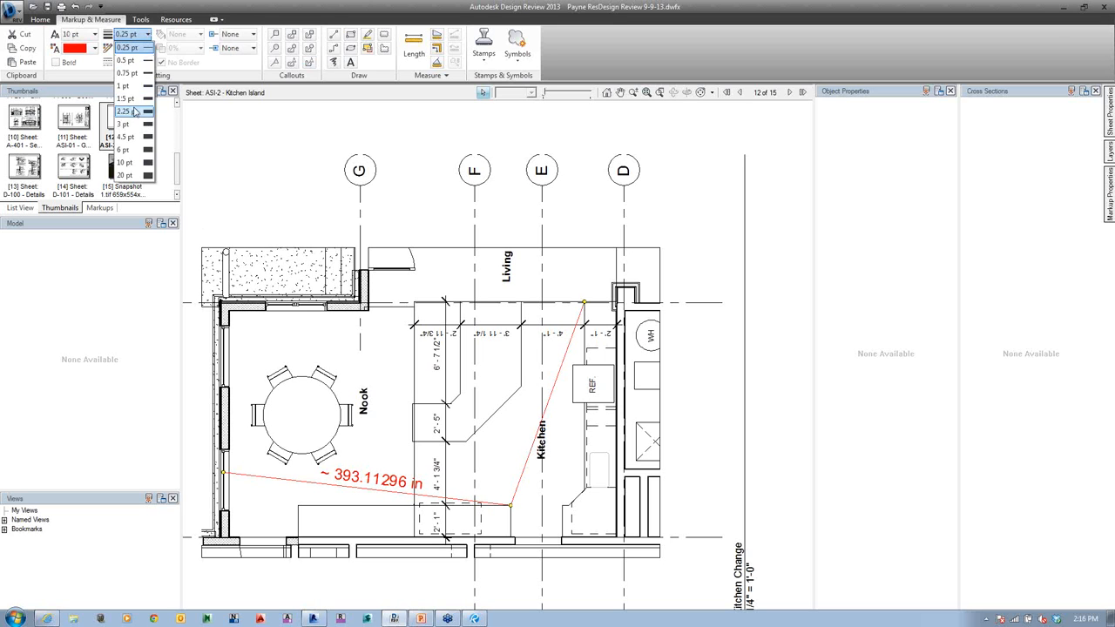
click(136, 112)
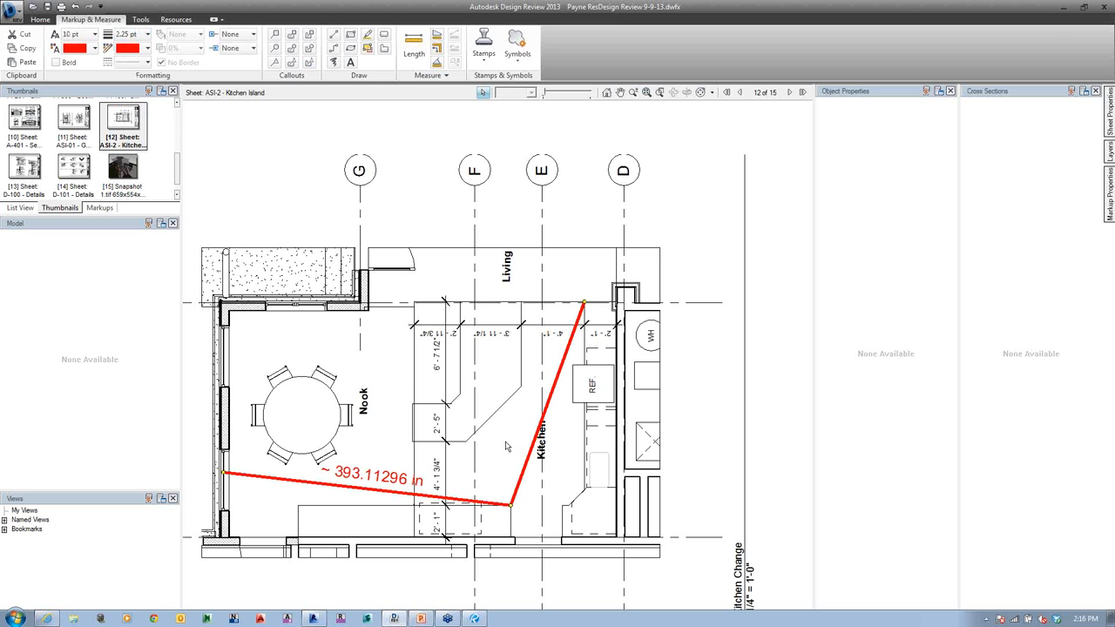
click(578, 397)
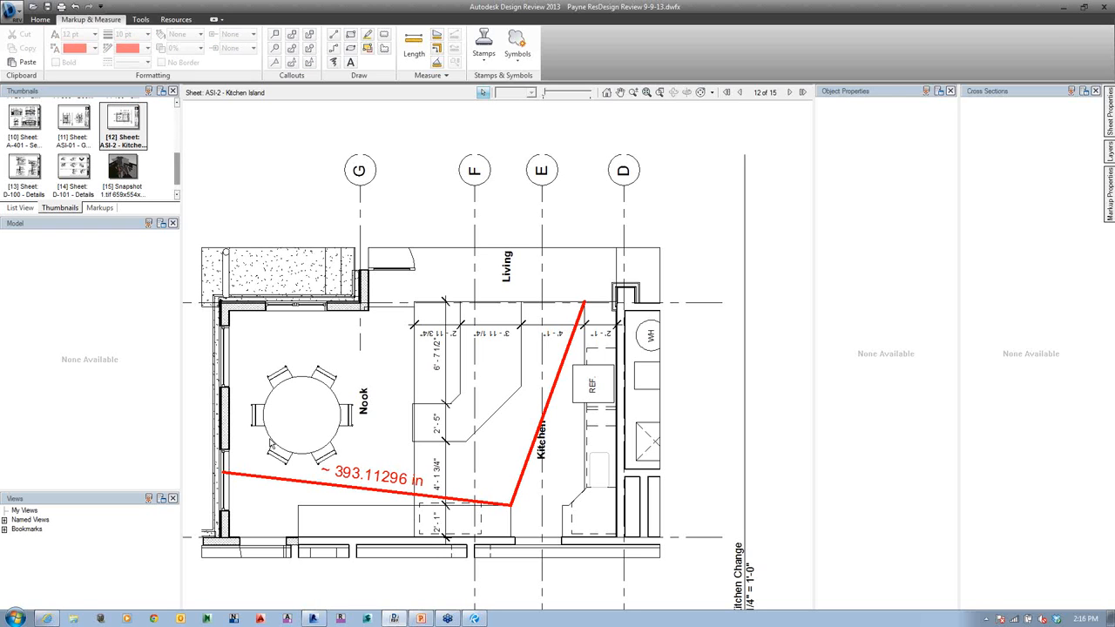
- Give the polyline measurement a dashed line pattern and a green line color
click(287, 481)
click(147, 48)
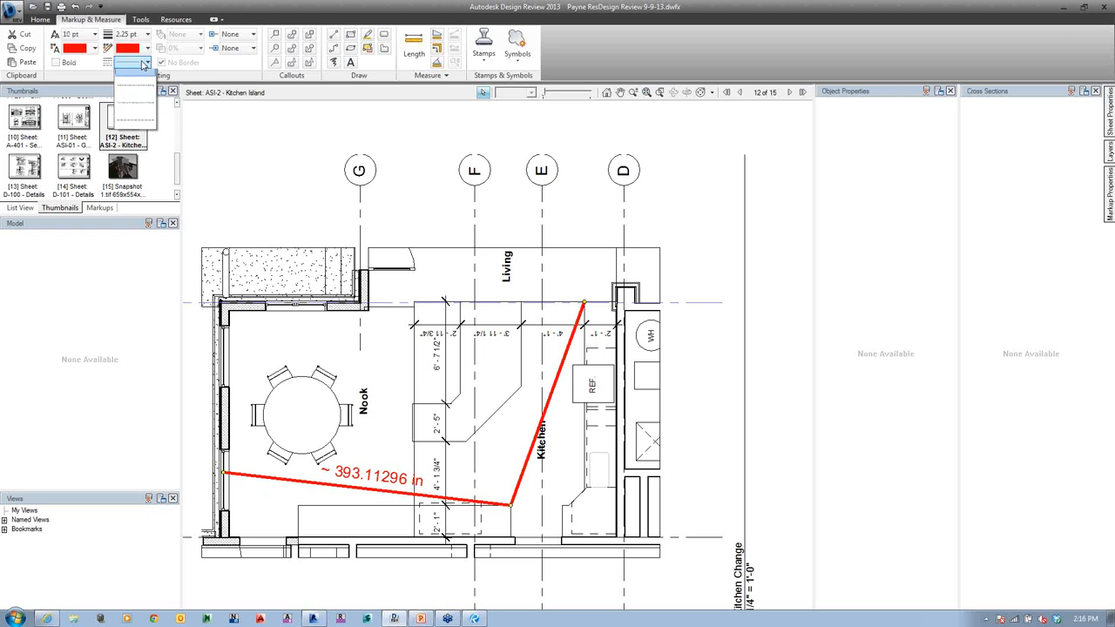
click(142, 102)
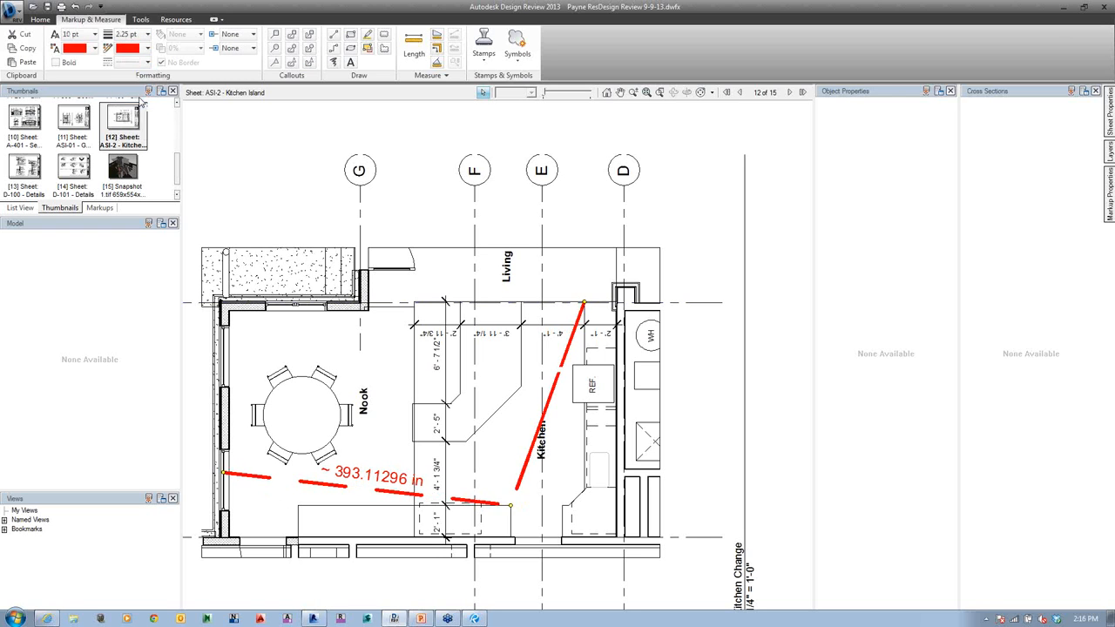
click(130, 50)
click(132, 86)
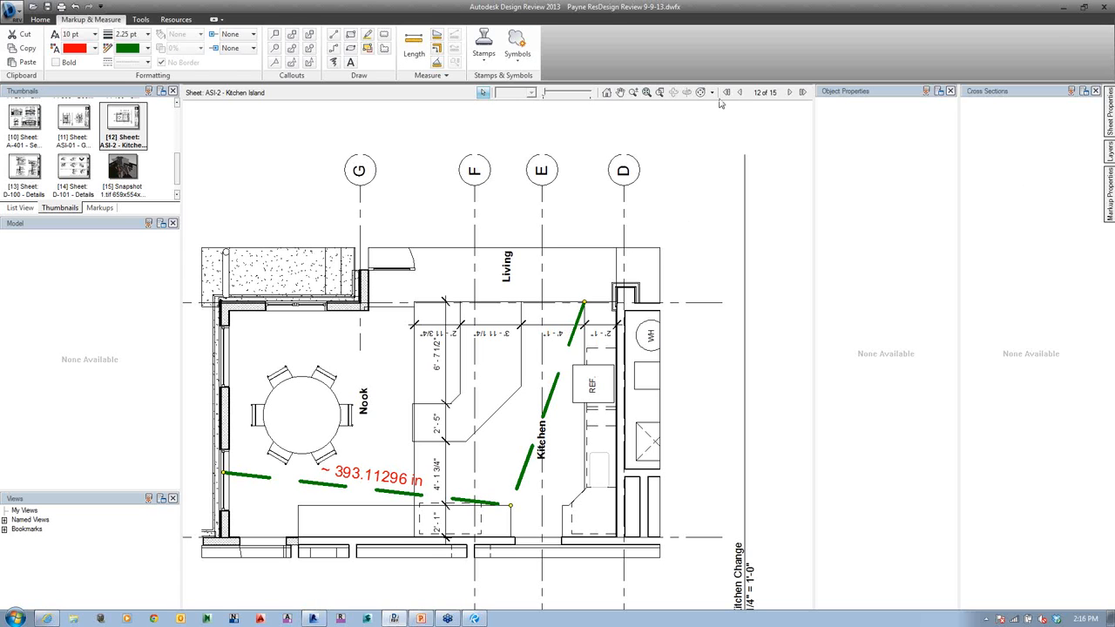
click(41, 19)
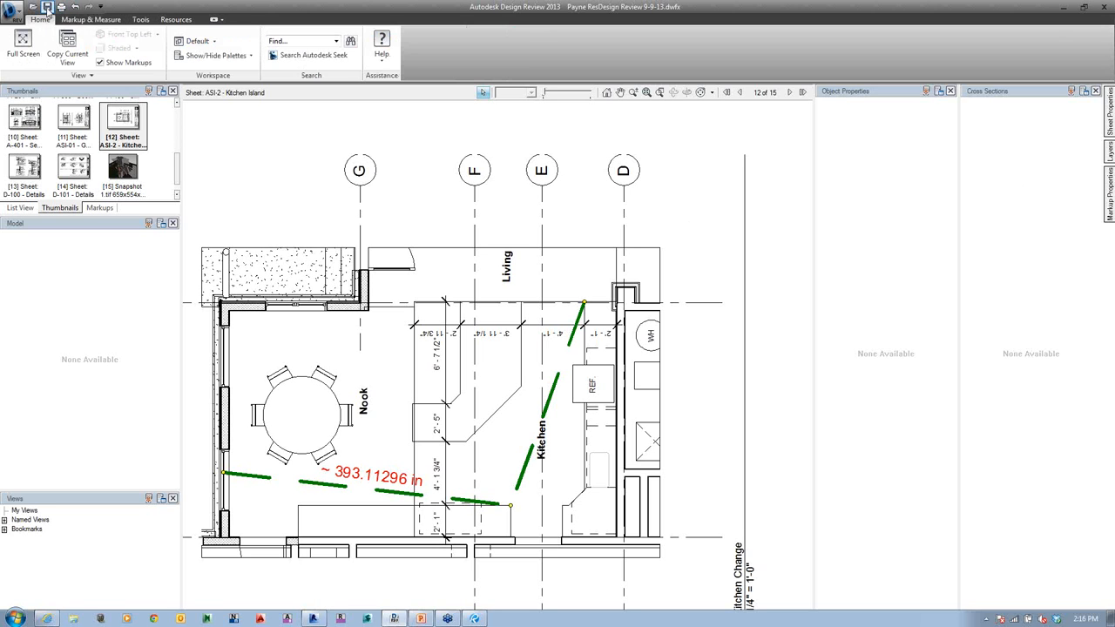
- Save the marked-up review file to the Desktop as Payne ResDesign Review 9-9-13.dwfx
click(47, 6)
click(14, 11)
click(46, 122)
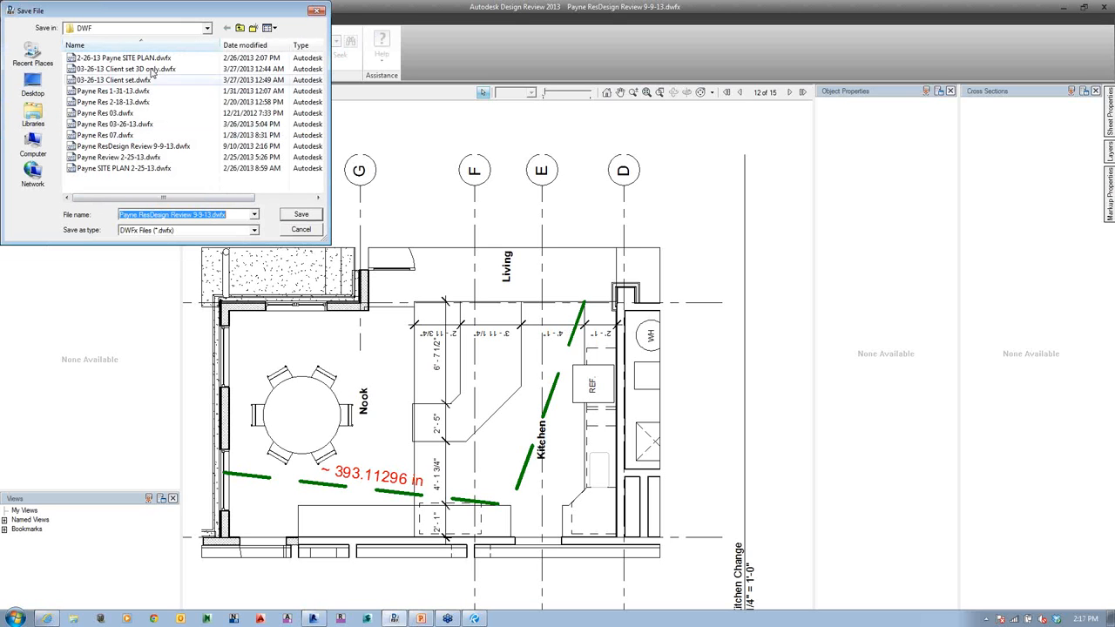
click(207, 28)
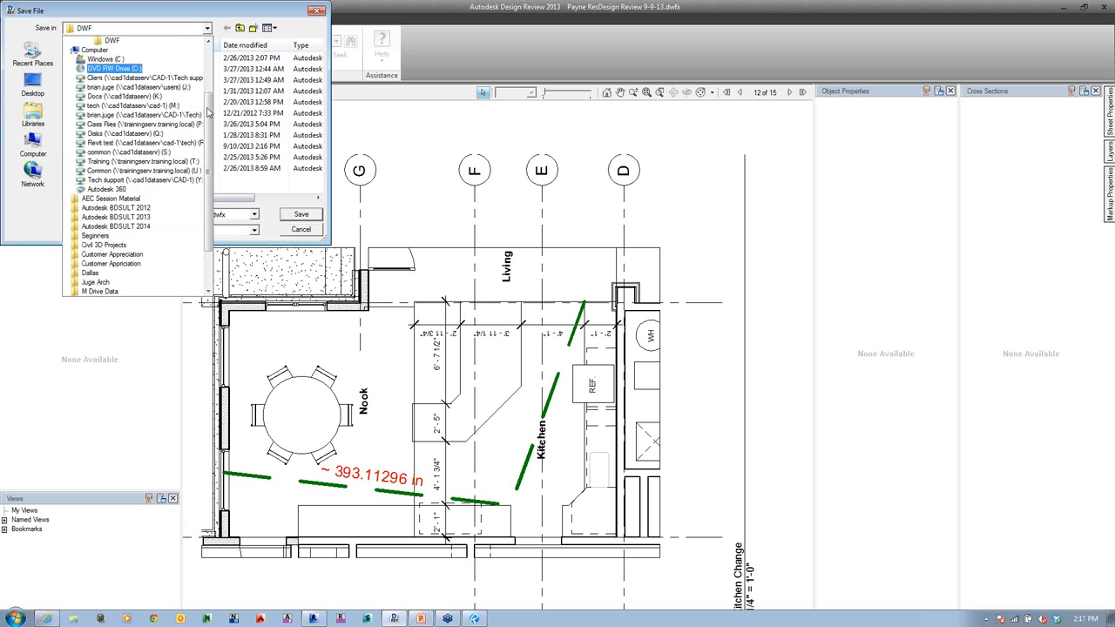
drag(210, 111, 209, 63)
click(91, 49)
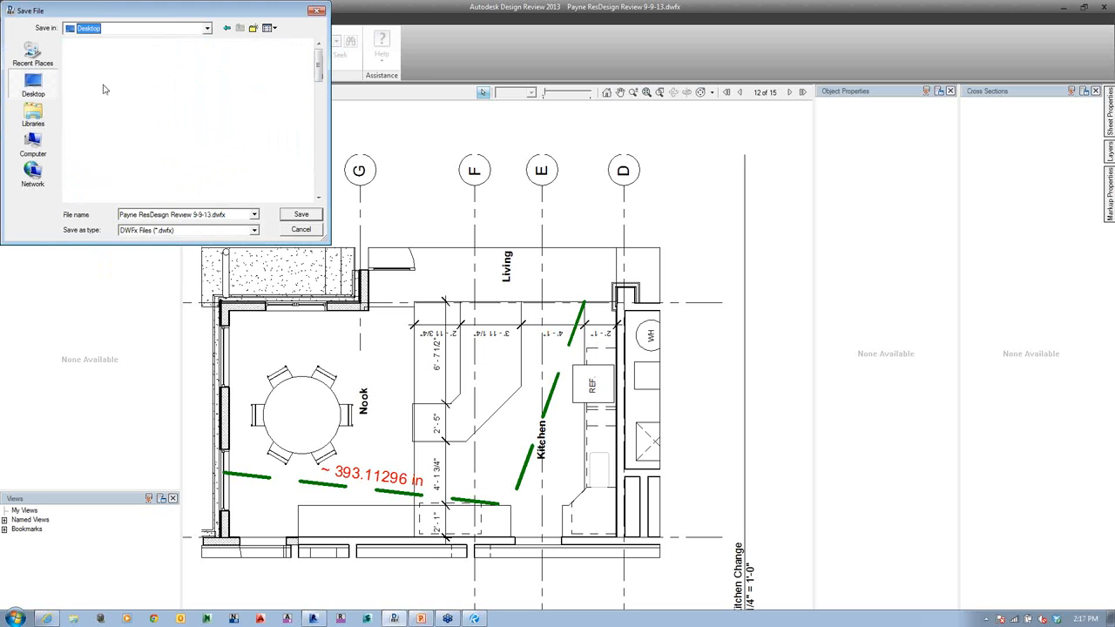
click(301, 215)
click(592, 354)
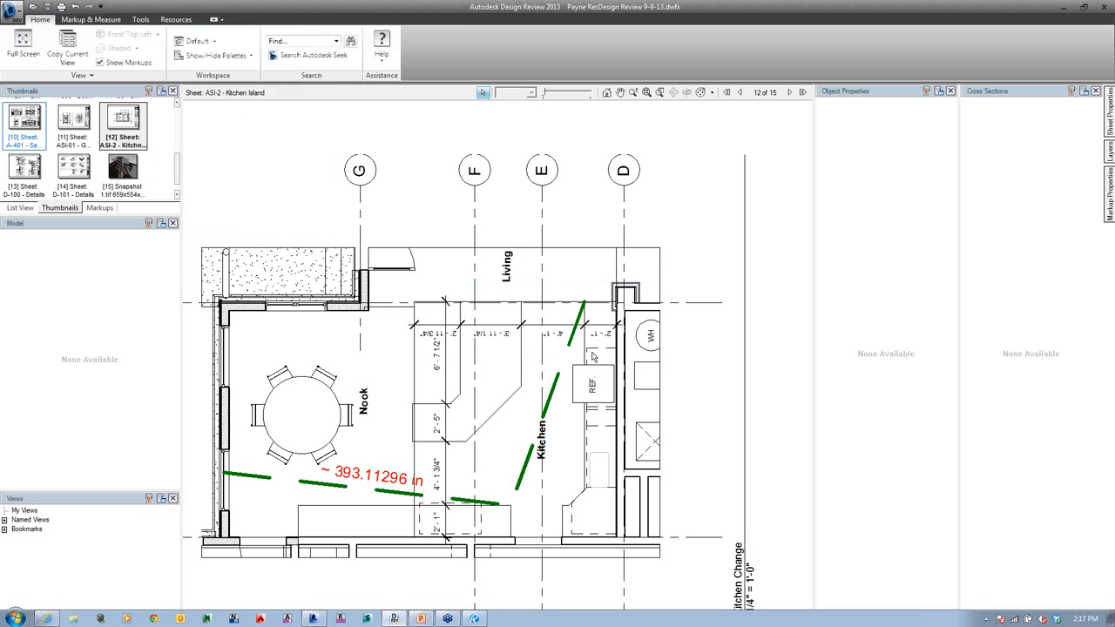
- Switch to Revit, dismiss the save reminder, and load Payne ResDesign Review 9-9-13.dwfx from the Desktop as a DWF markup link
click(315, 619)
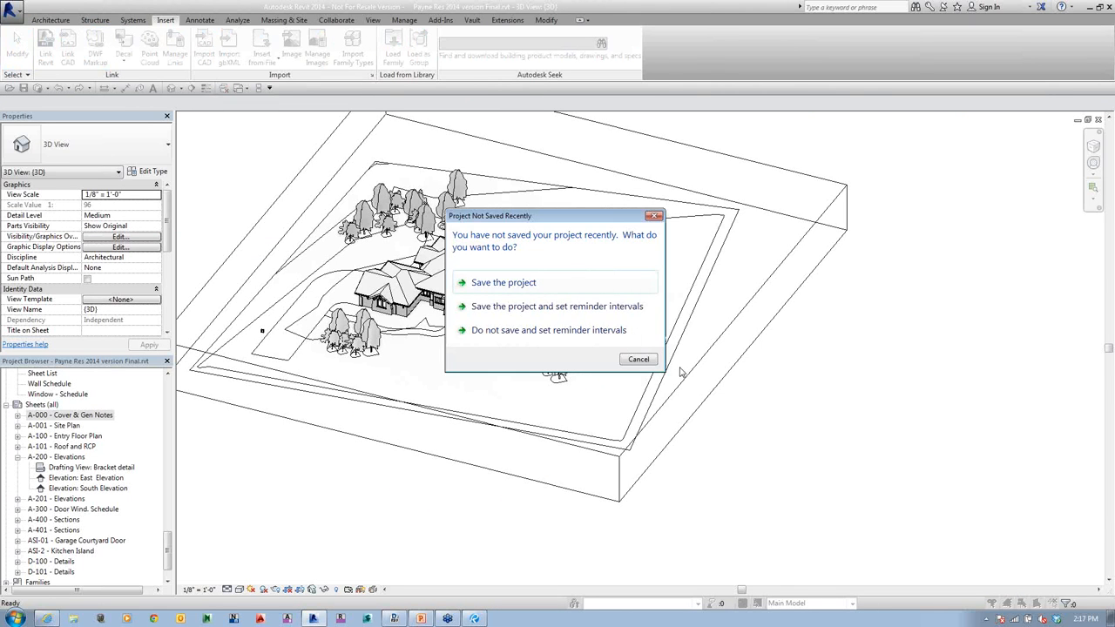
click(641, 360)
click(593, 194)
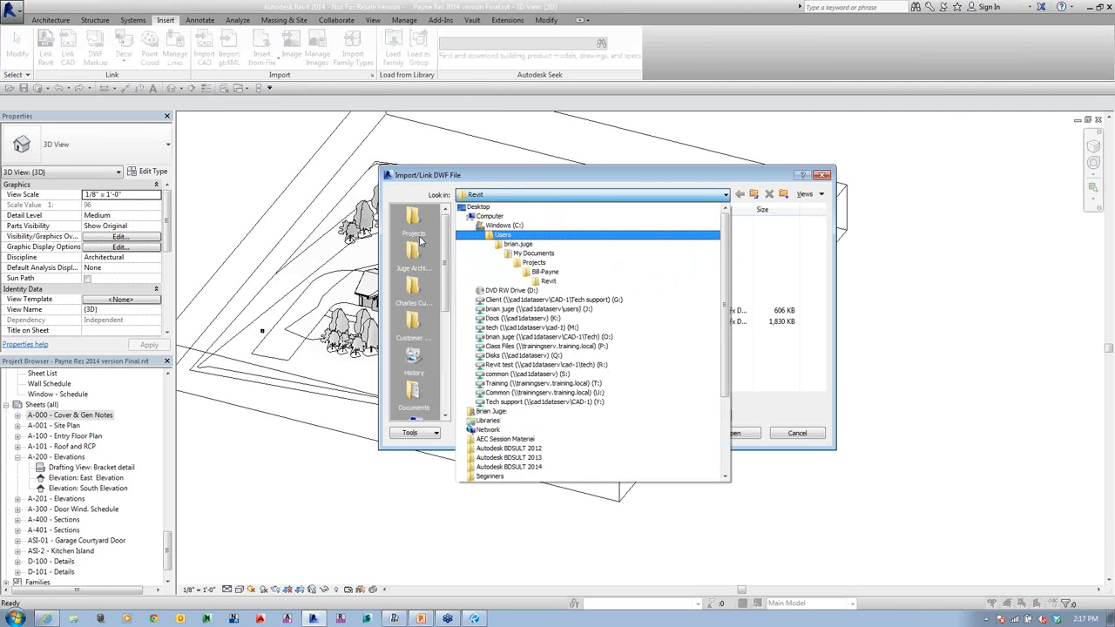
click(478, 207)
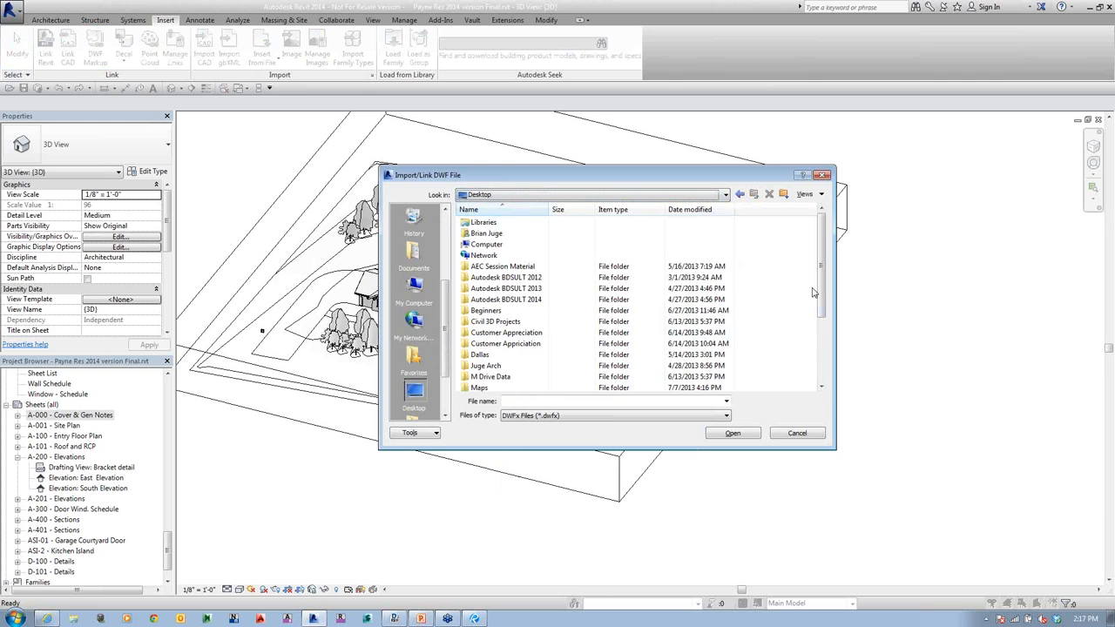
click(824, 341)
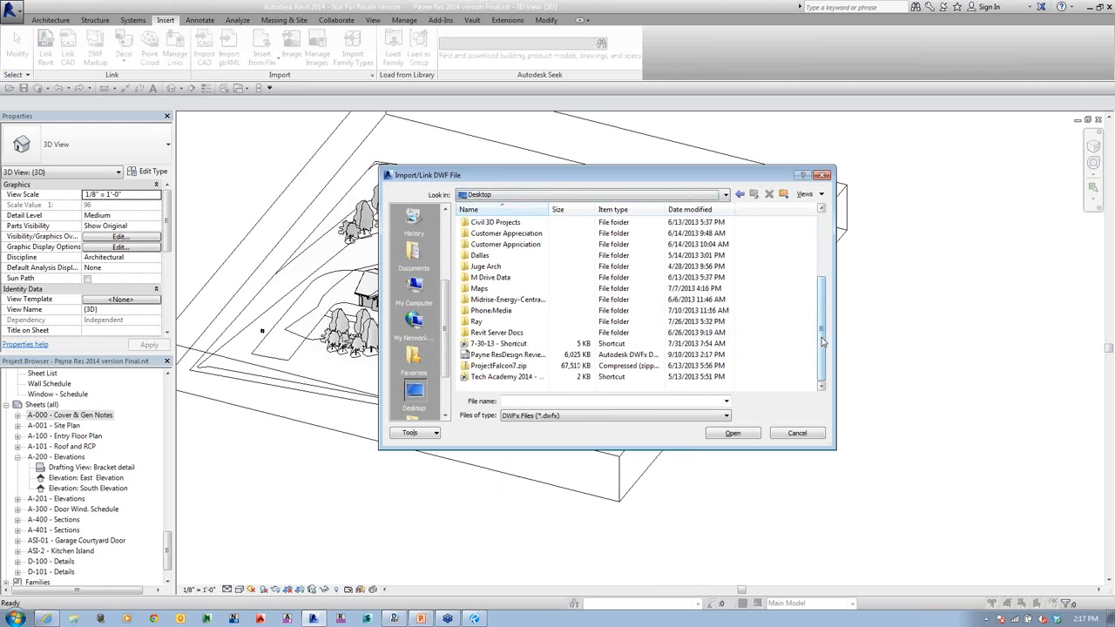
click(523, 355)
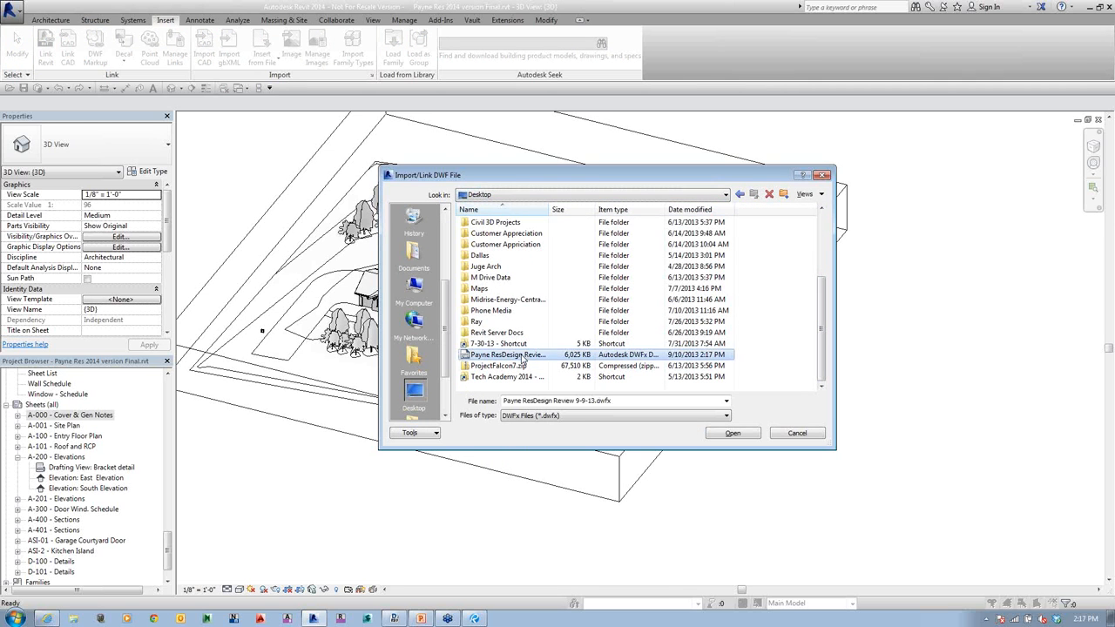
click(743, 434)
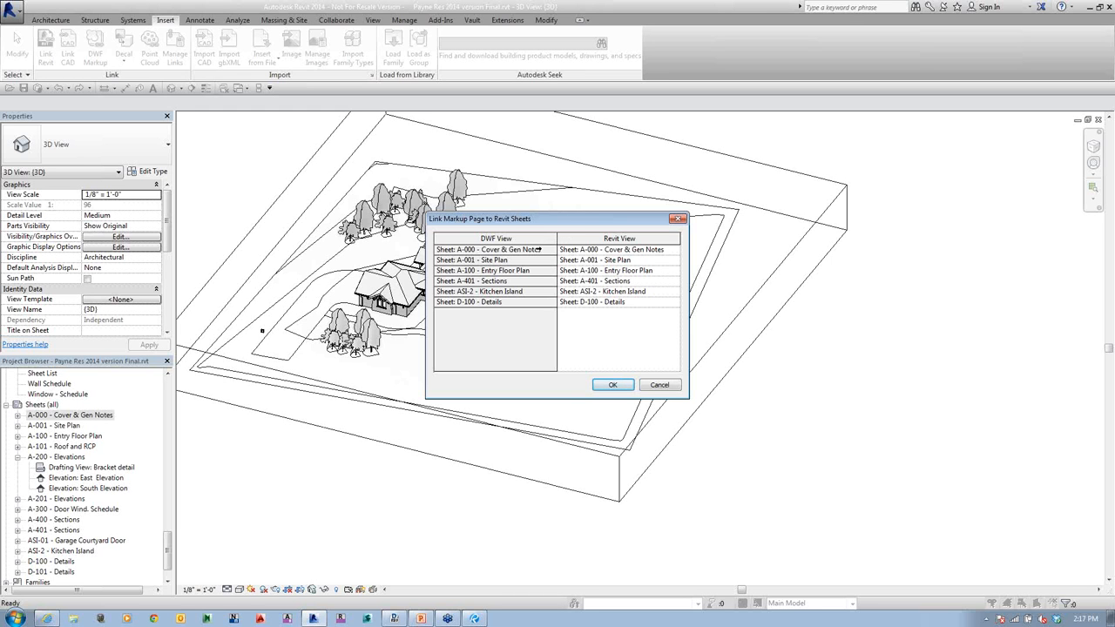
- Link the A-000 - Cover & Gen Notes markup page to the Revit sheet of the same name
click(539, 249)
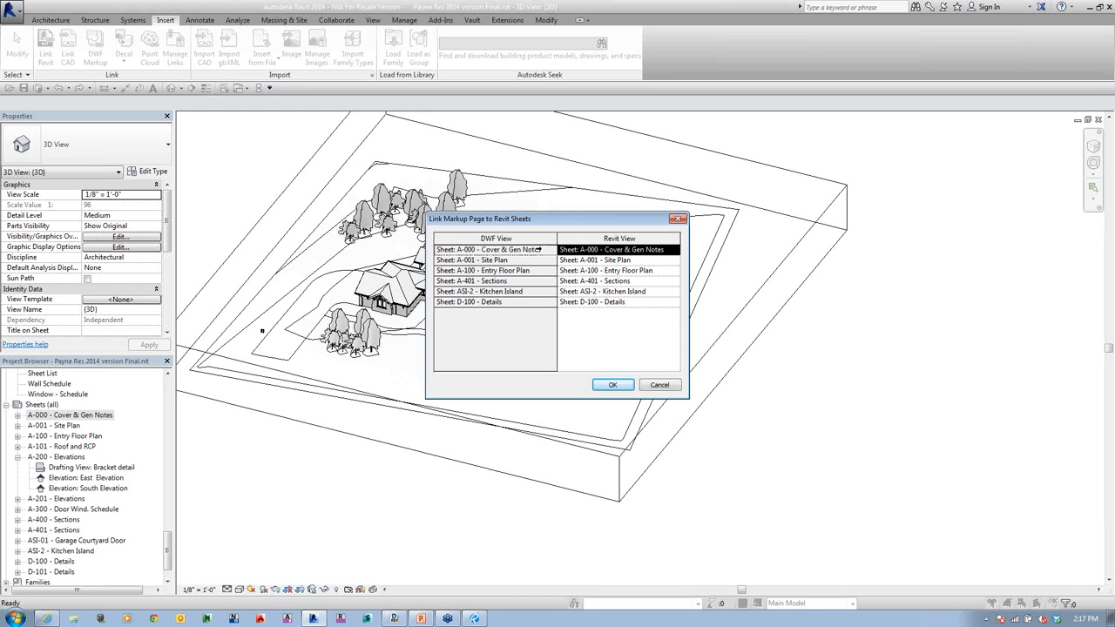
click(521, 304)
click(599, 250)
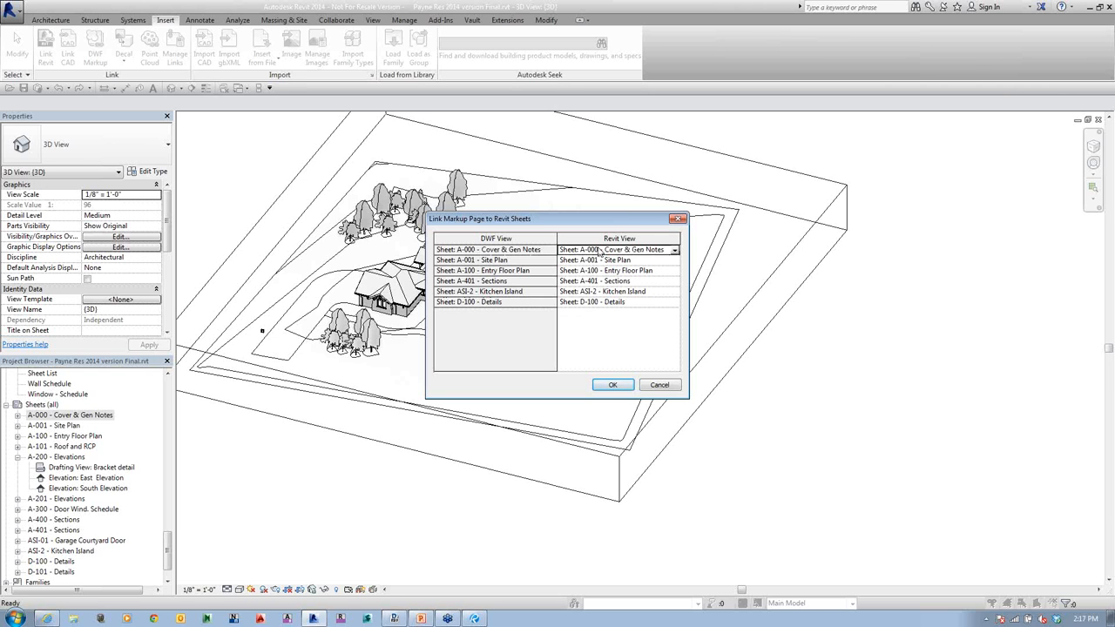
click(674, 250)
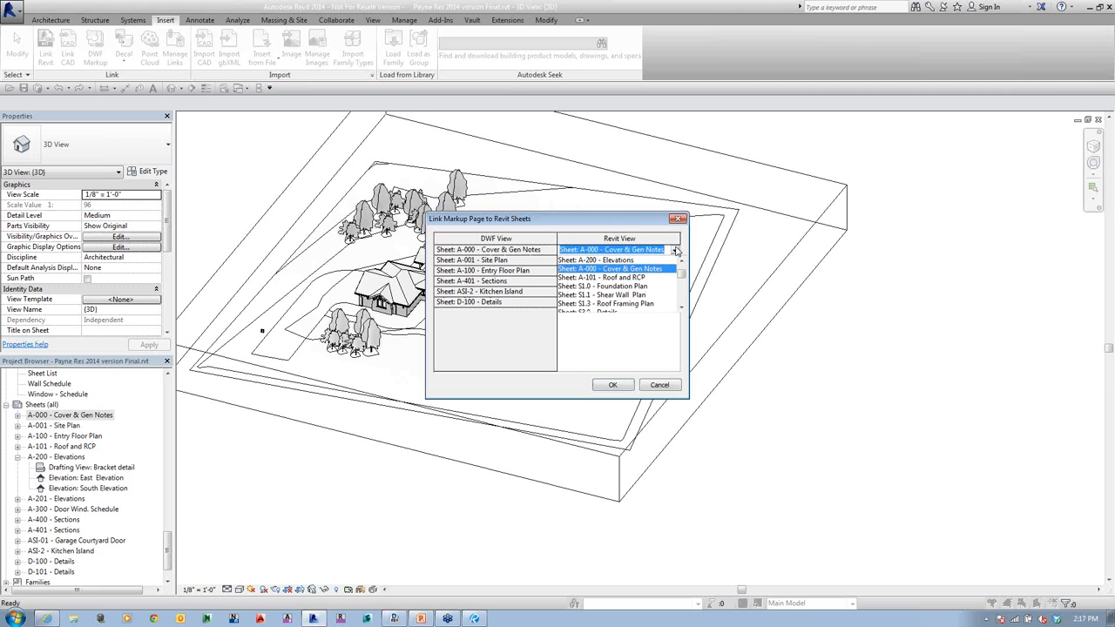
click(676, 251)
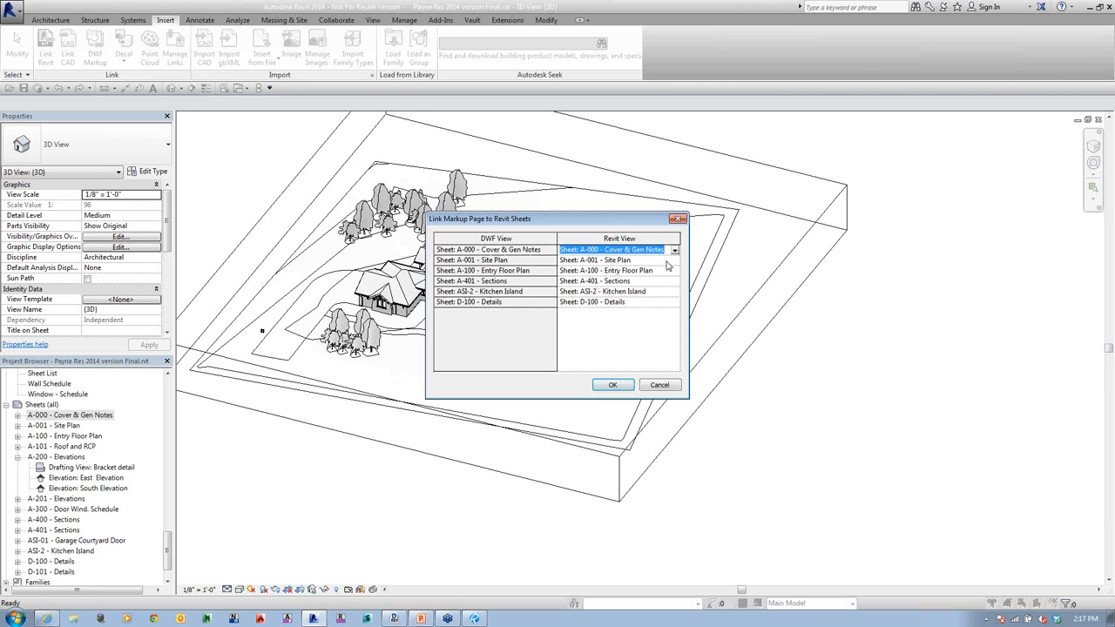
click(624, 385)
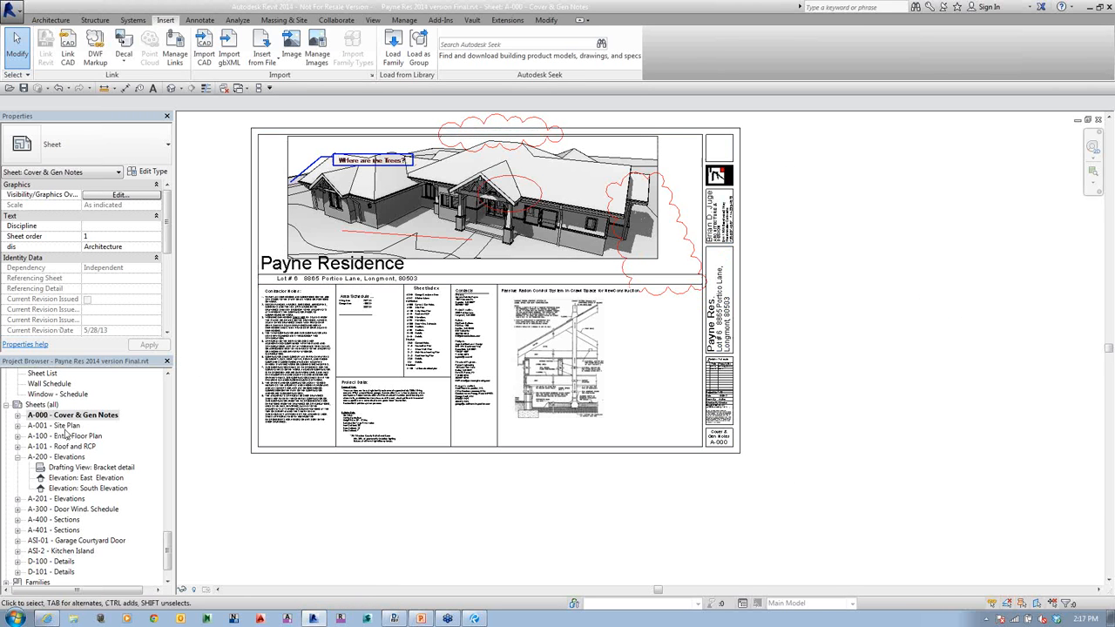
- Open sheets A-001 - Site Plan and A-100 - Entry Floor Plan to check them for markups
click(73, 427)
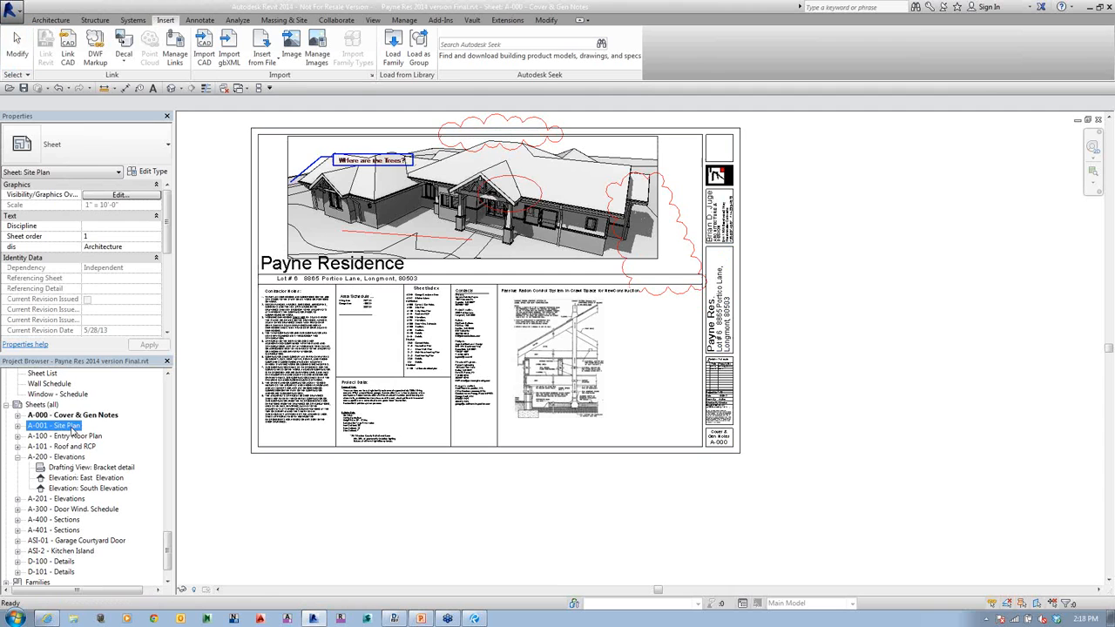
double_click(73, 427)
click(63, 437)
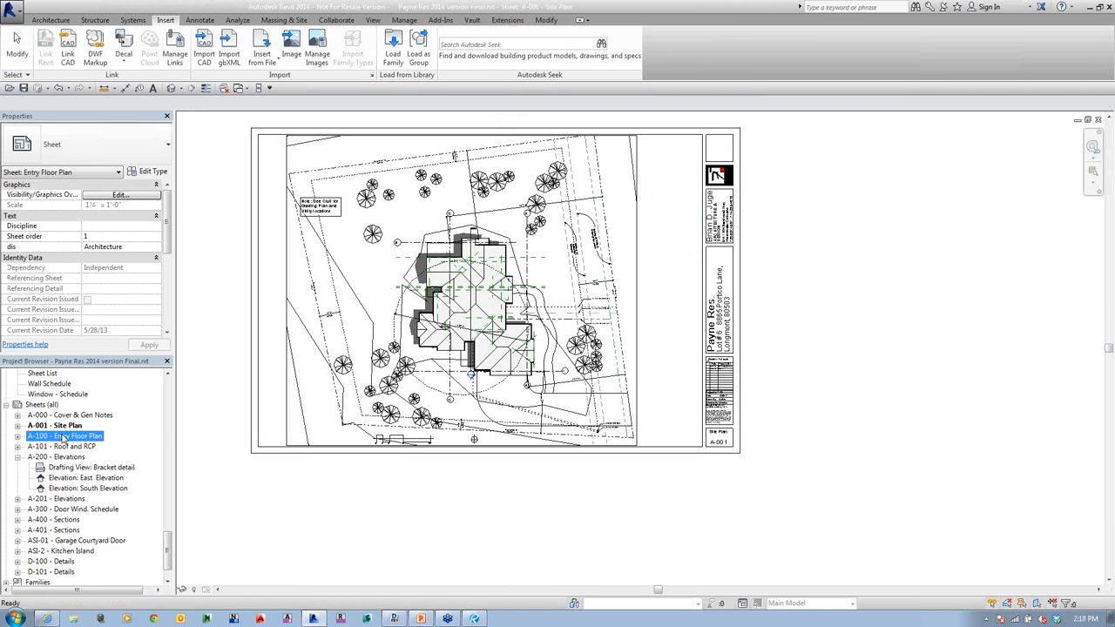
double_click(63, 436)
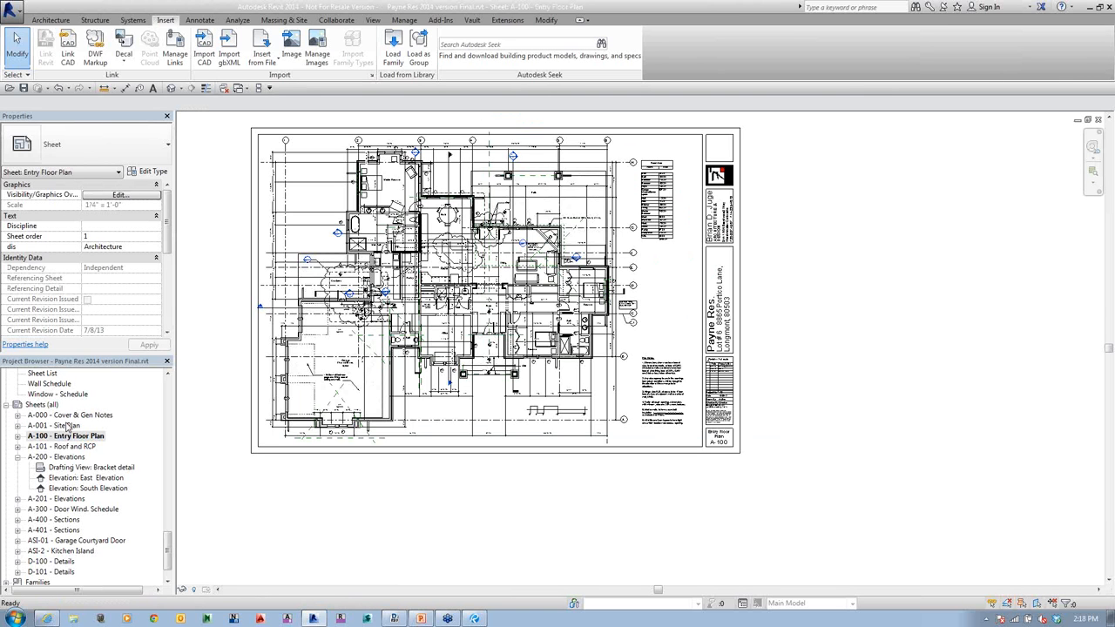
click(70, 416)
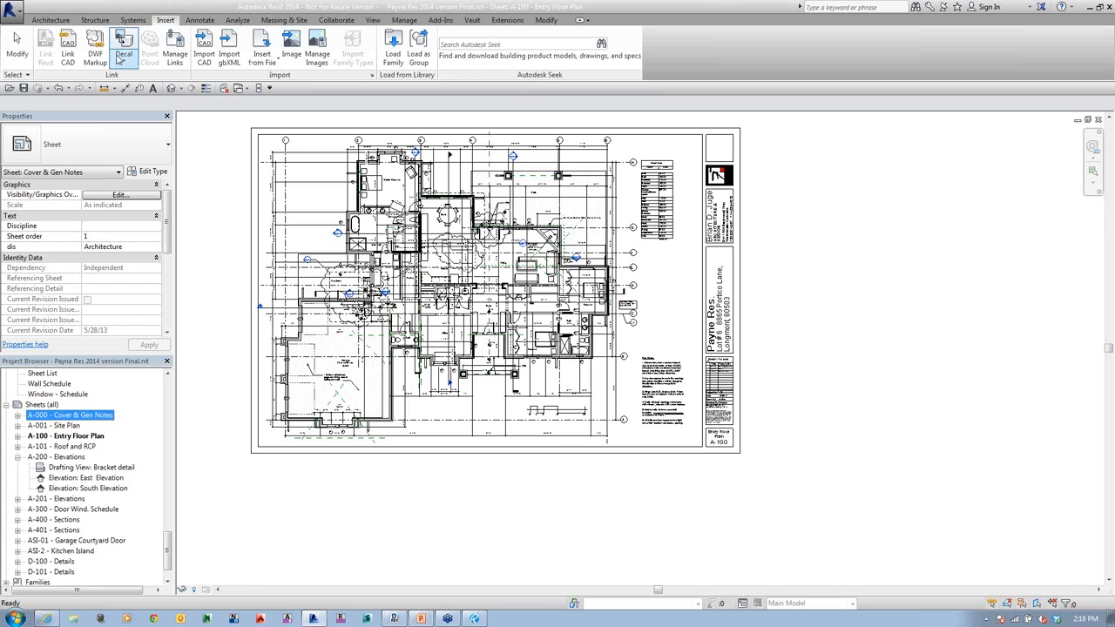
- Load Payne ResDesign Review 9-9-13.dwfx from the Desktop a second time as a DWF markup link
click(93, 56)
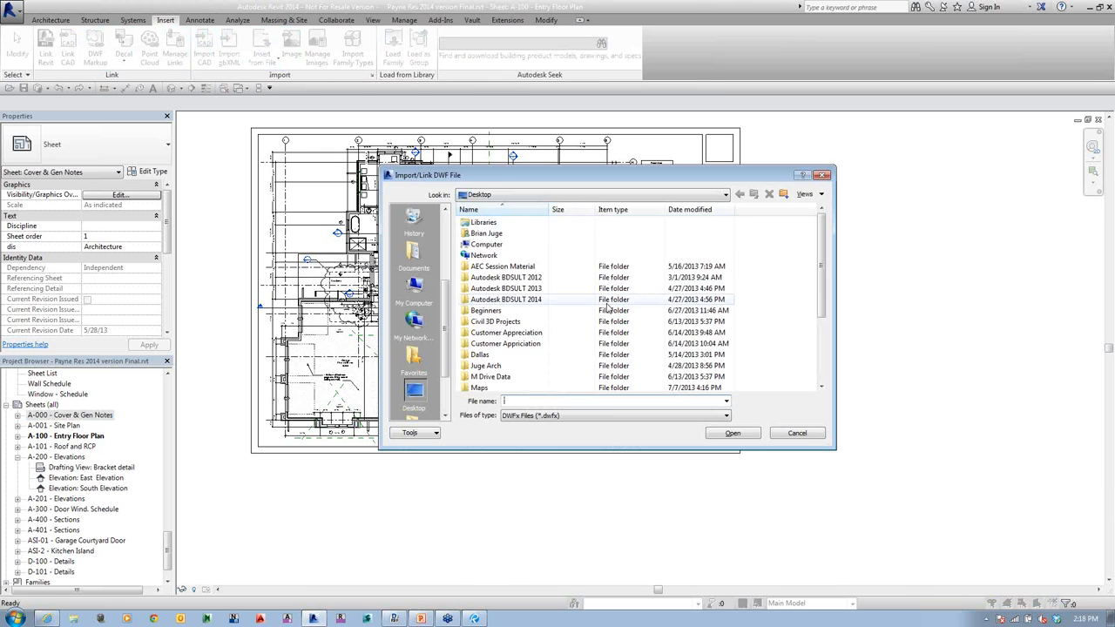
scroll(506, 349, down, 3)
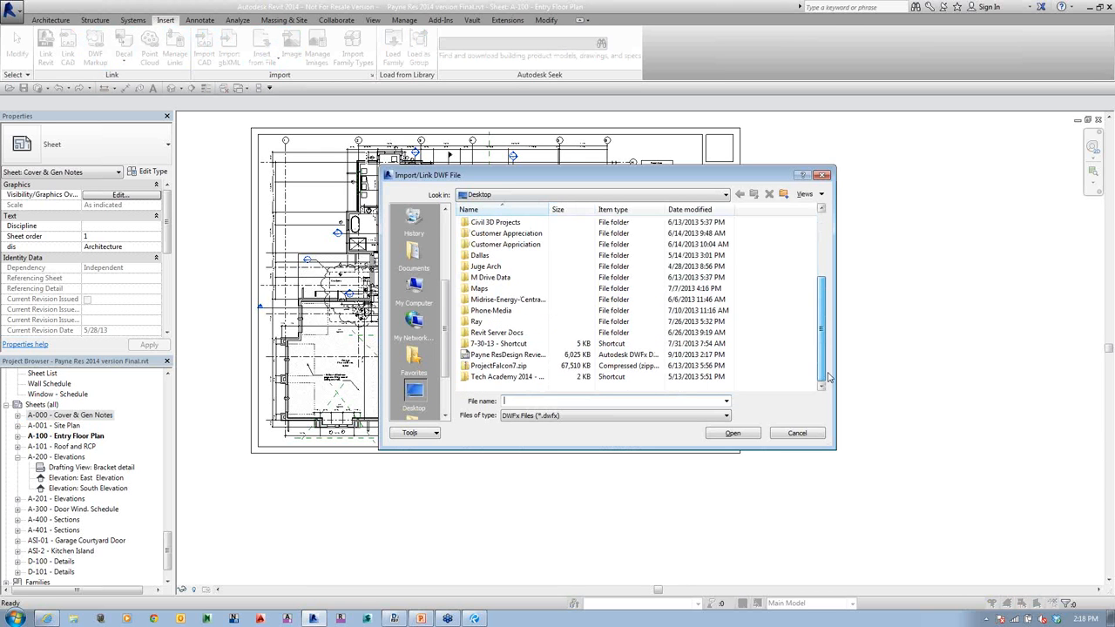
click(502, 356)
click(732, 432)
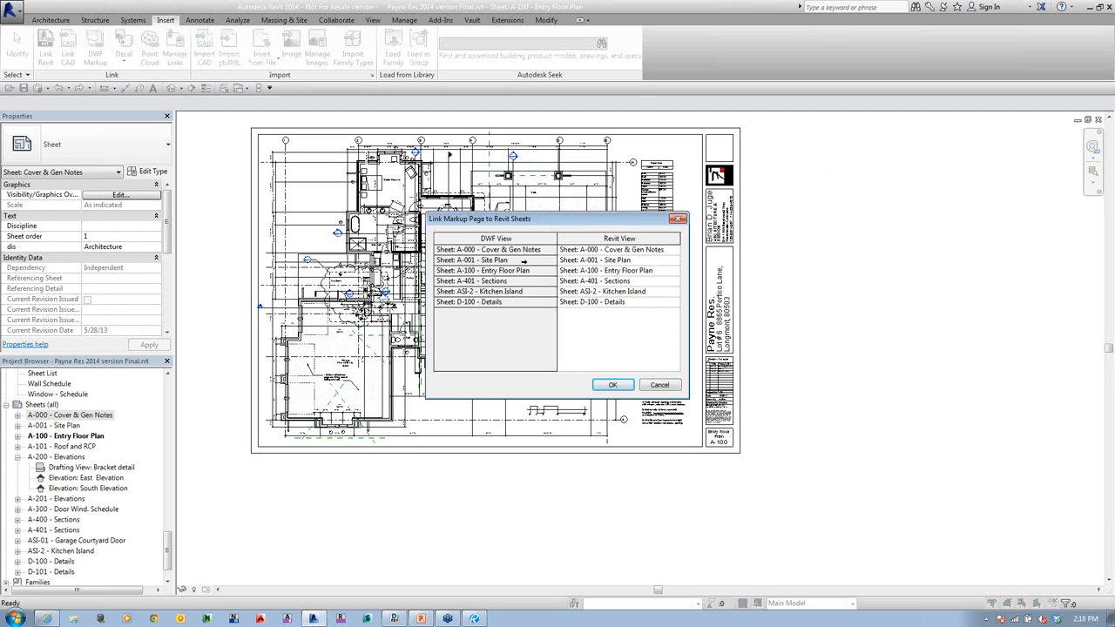
- Link the A-001 - Site Plan markup page to its matching Revit sheet
click(473, 247)
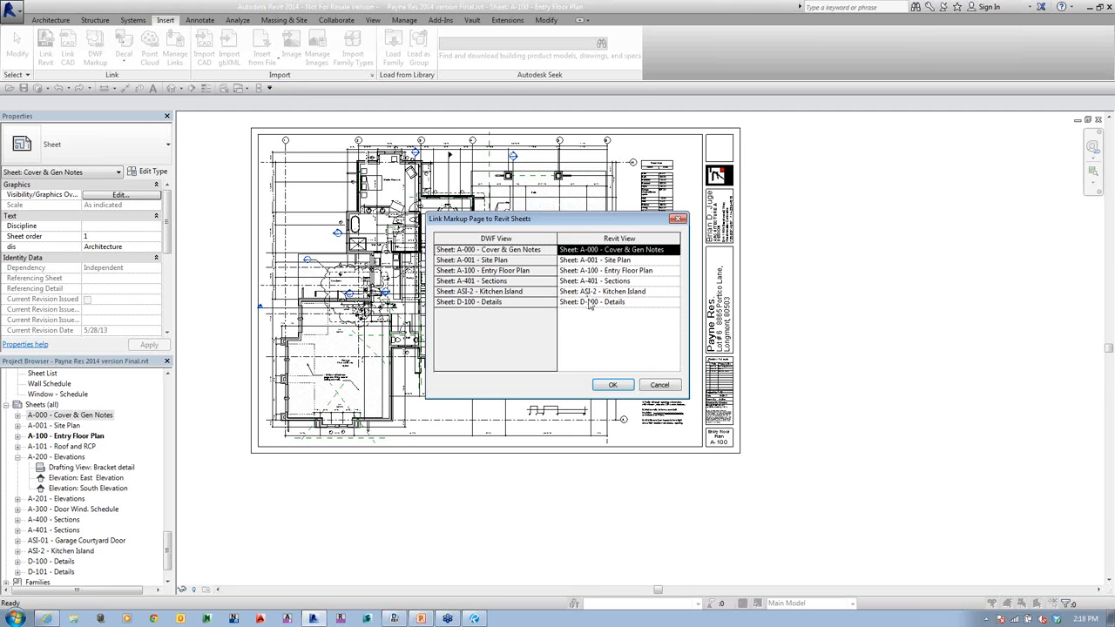
click(590, 301)
click(620, 281)
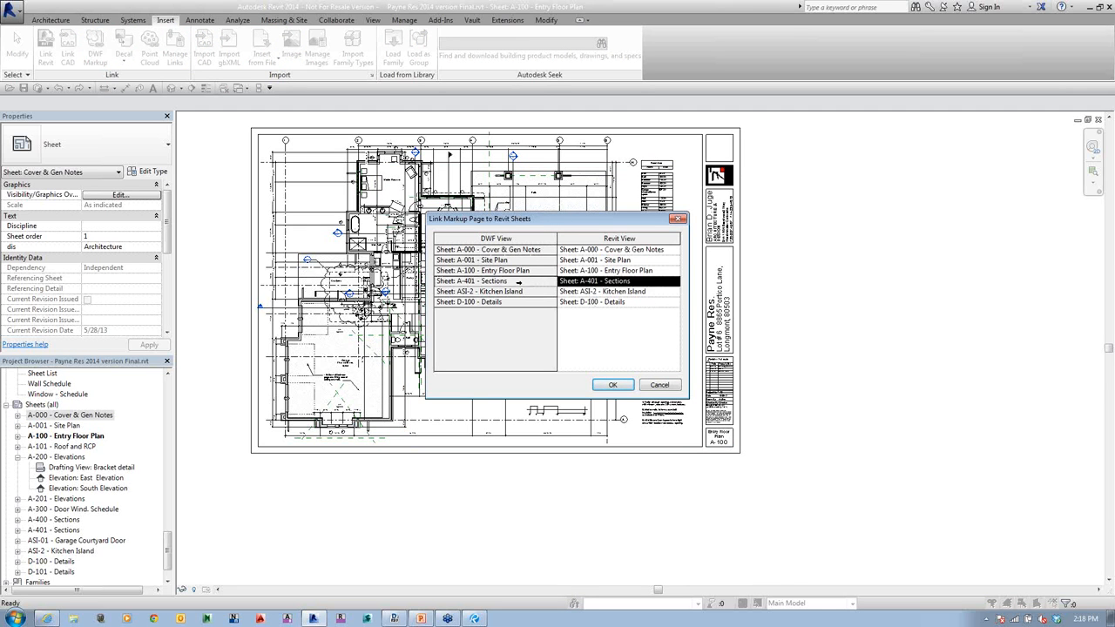
click(605, 261)
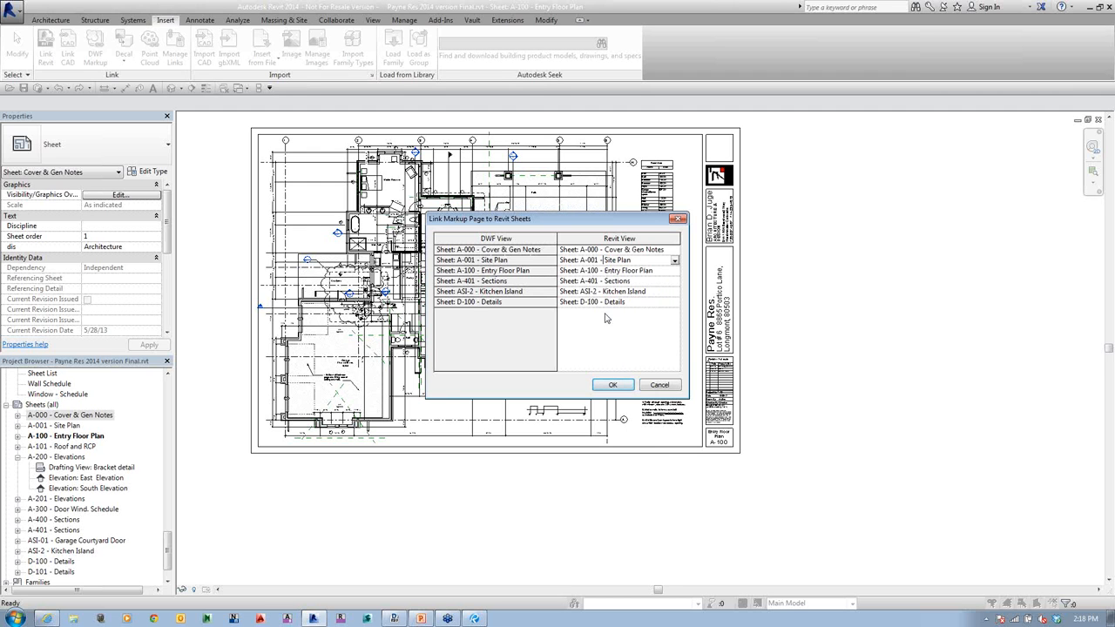
click(615, 386)
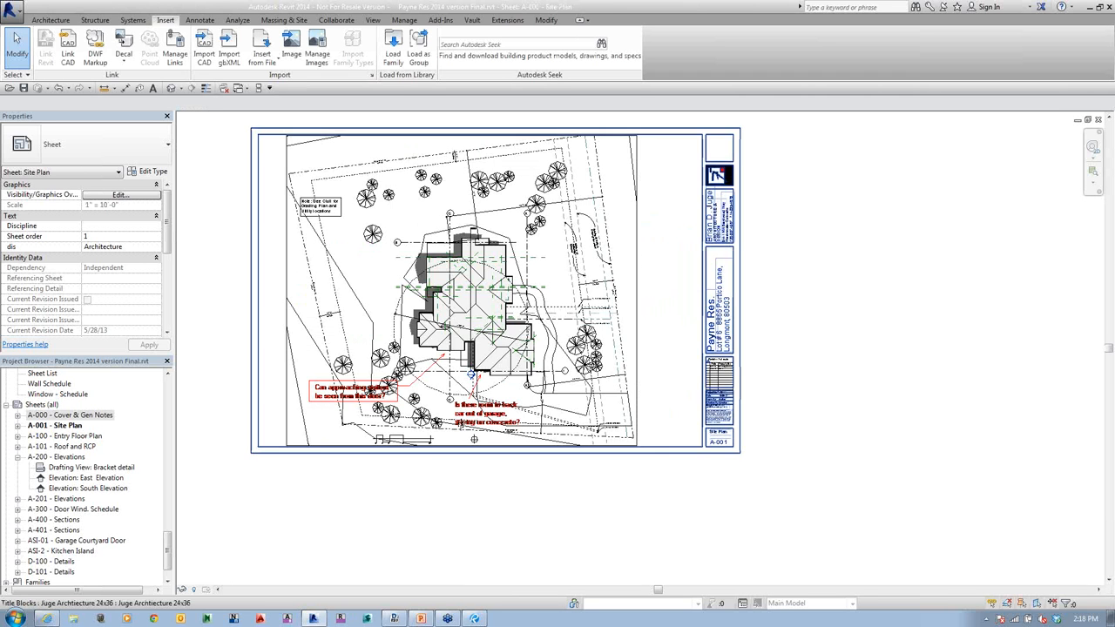
- Select the "Can approaching visitors be seen from this door?" callout on the site plan to inspect its properties
scroll(392, 386, up, 3)
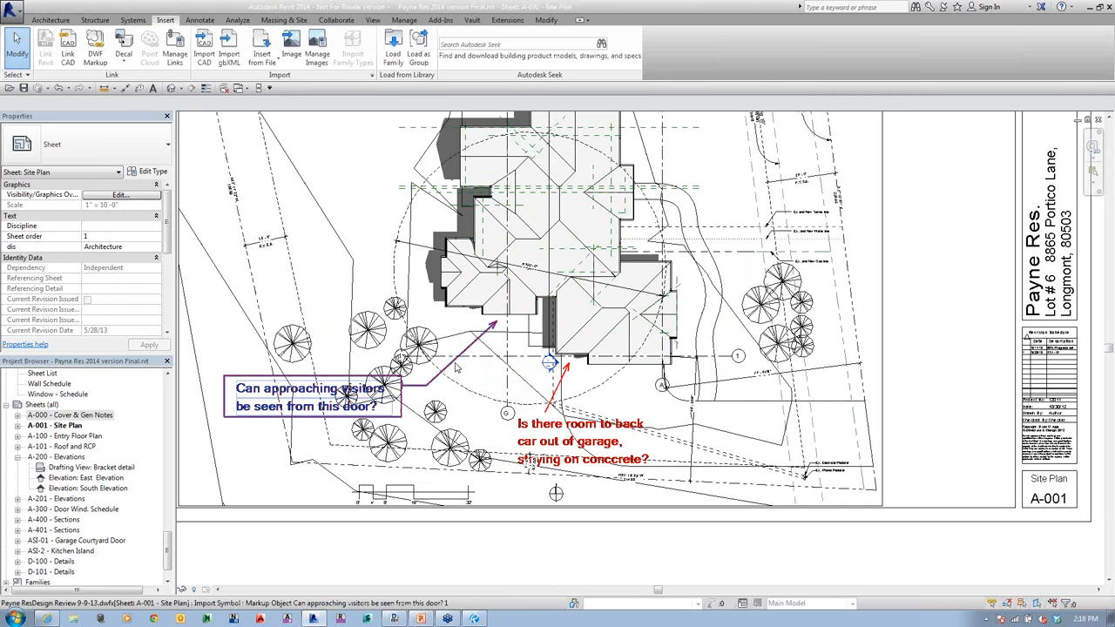
click(455, 368)
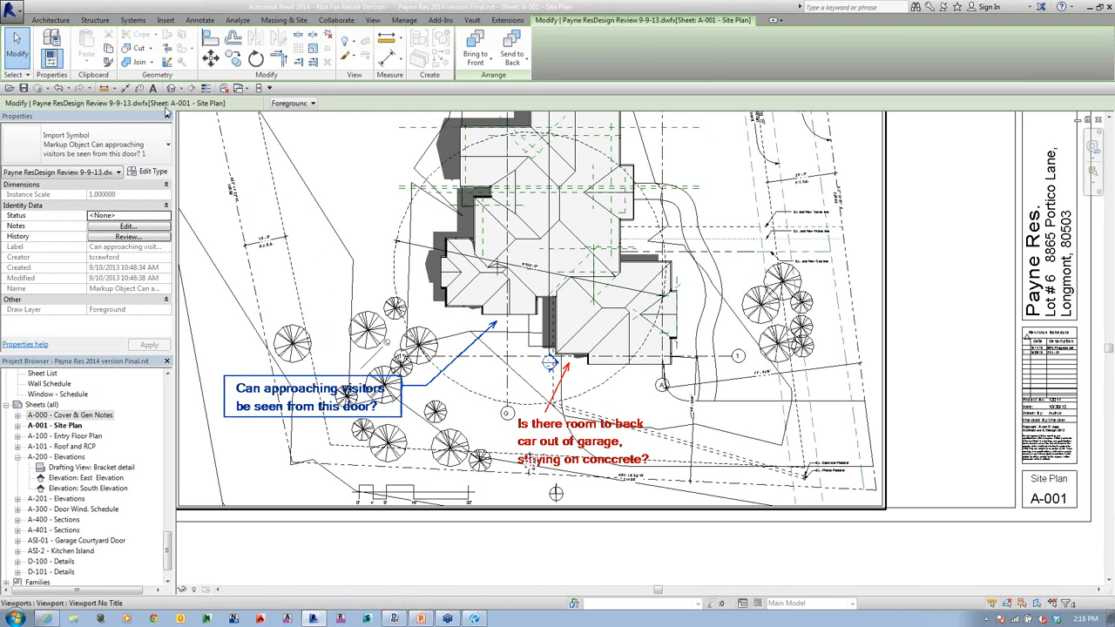
- Review the linked DWF markup files in Manage Links, leave without changes, and return to the visitors callout on the site plan
click(170, 20)
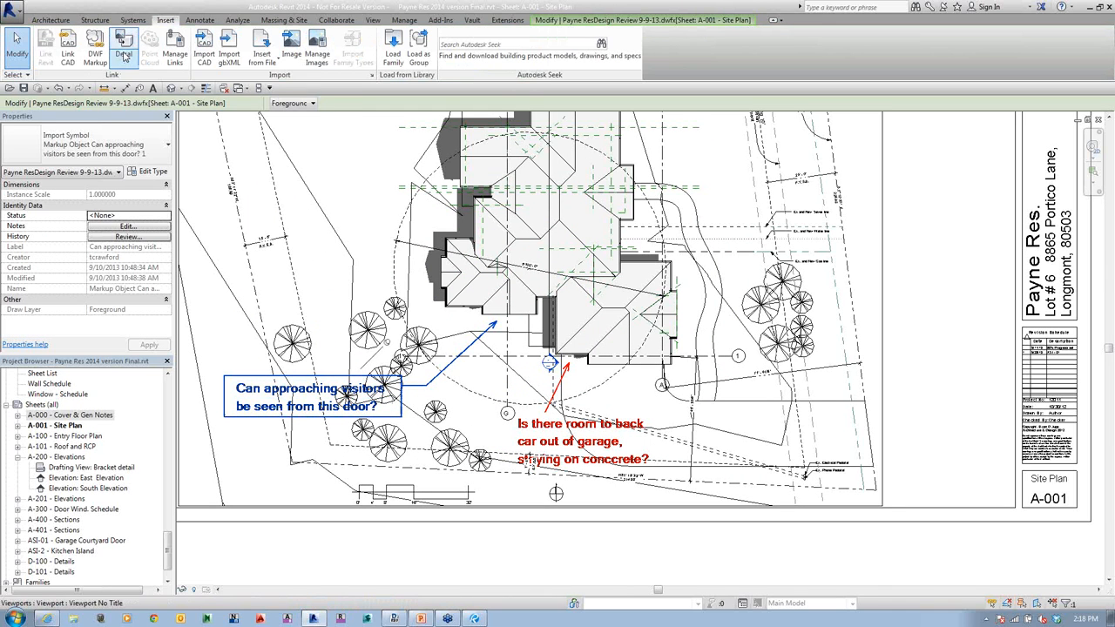
click(176, 58)
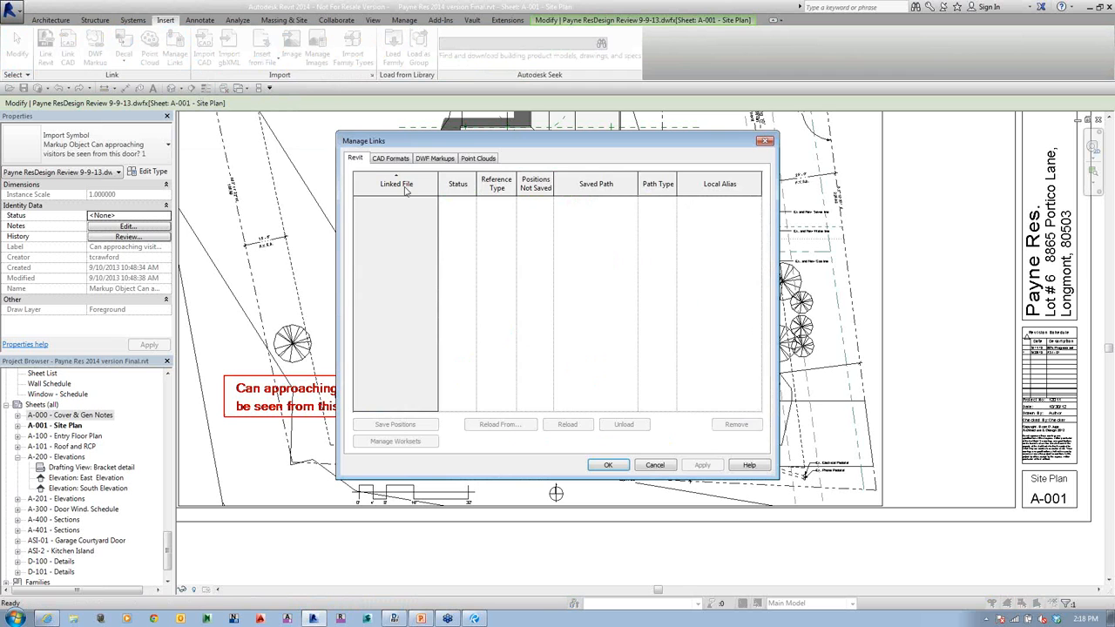
click(433, 159)
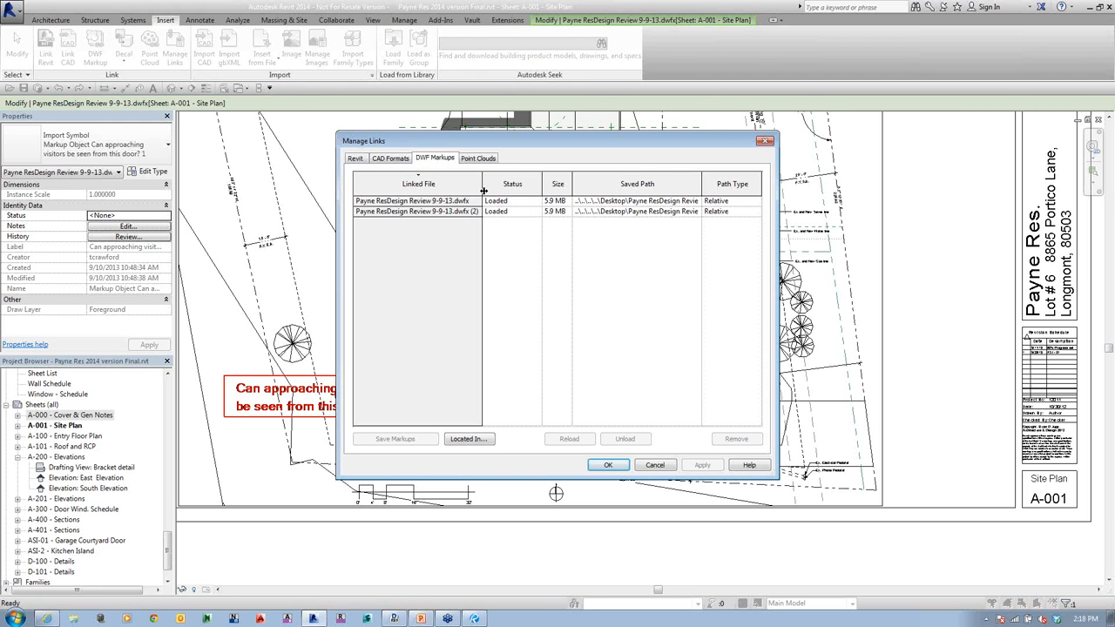
mouse_move(484, 190)
mouse_down()
mouse_move(522, 190)
mouse_move(491, 190)
mouse_up()
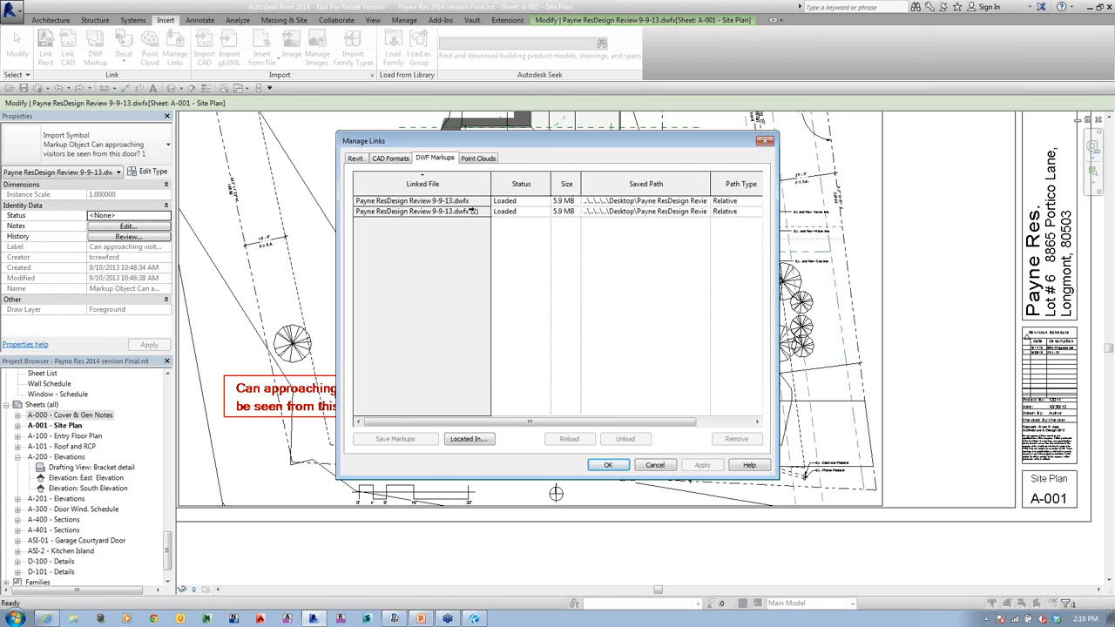
click(507, 213)
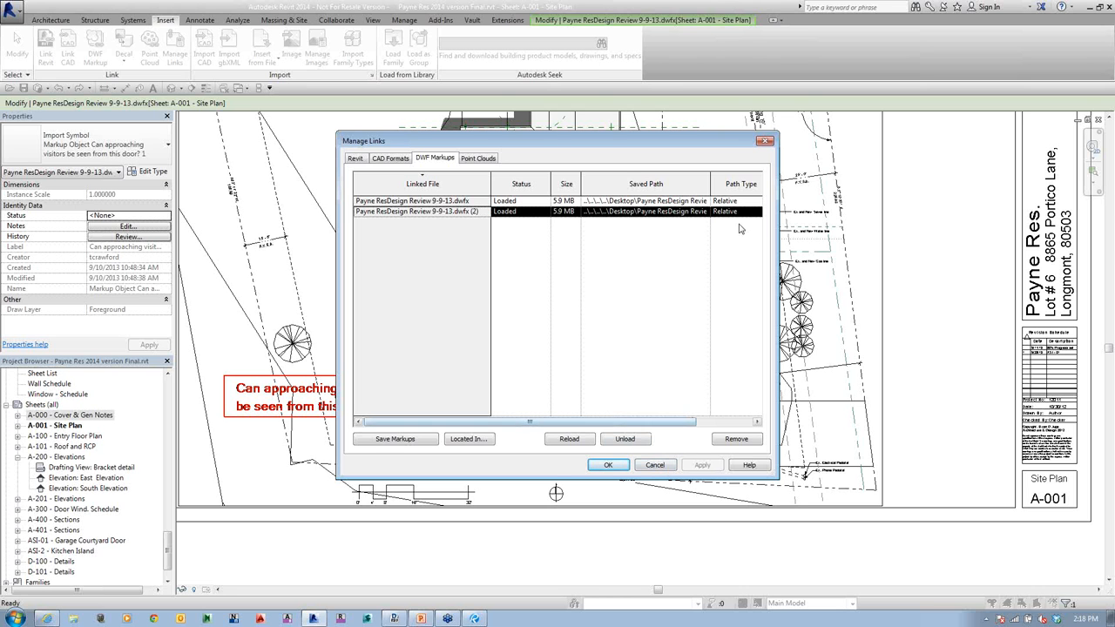
click(655, 466)
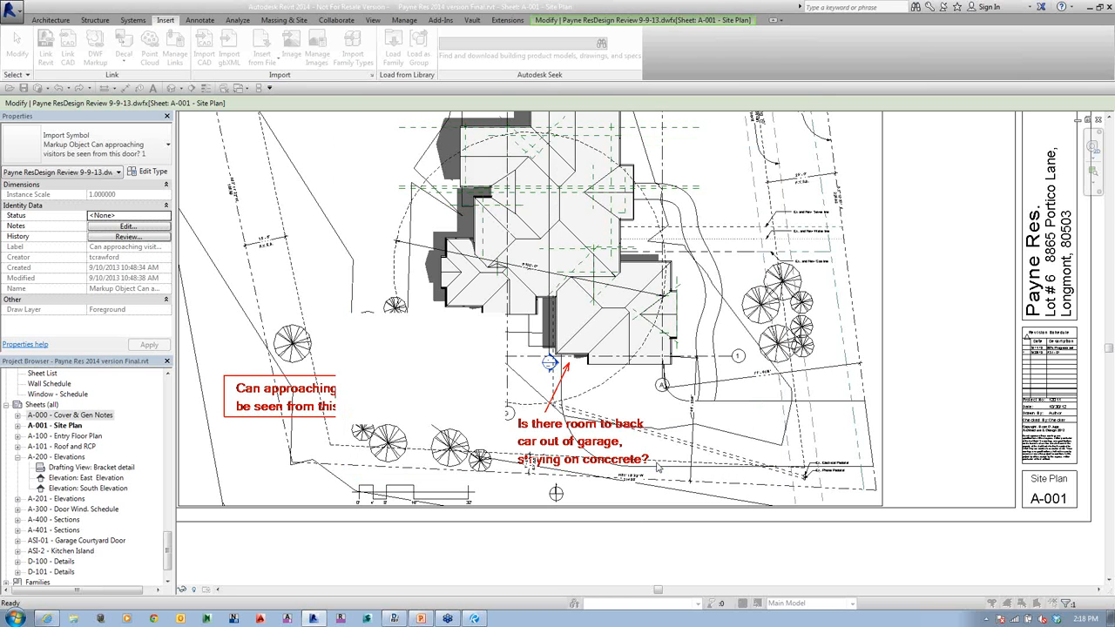
click(423, 388)
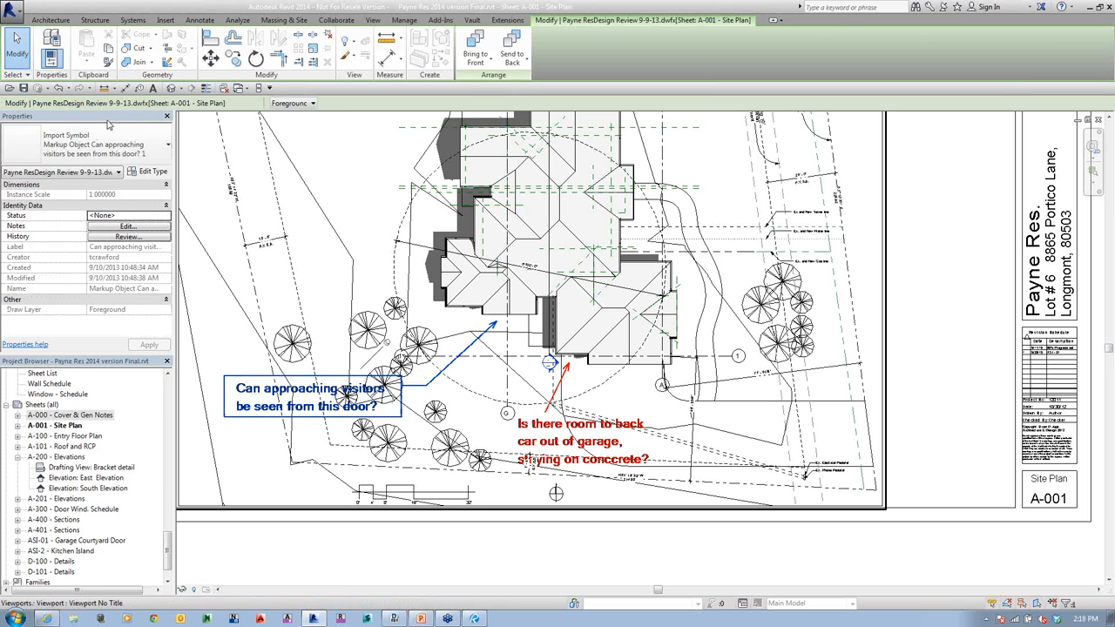
- Float the Properties palette over the sheet and check the status options available for the visitors callout
drag(106, 119, 224, 143)
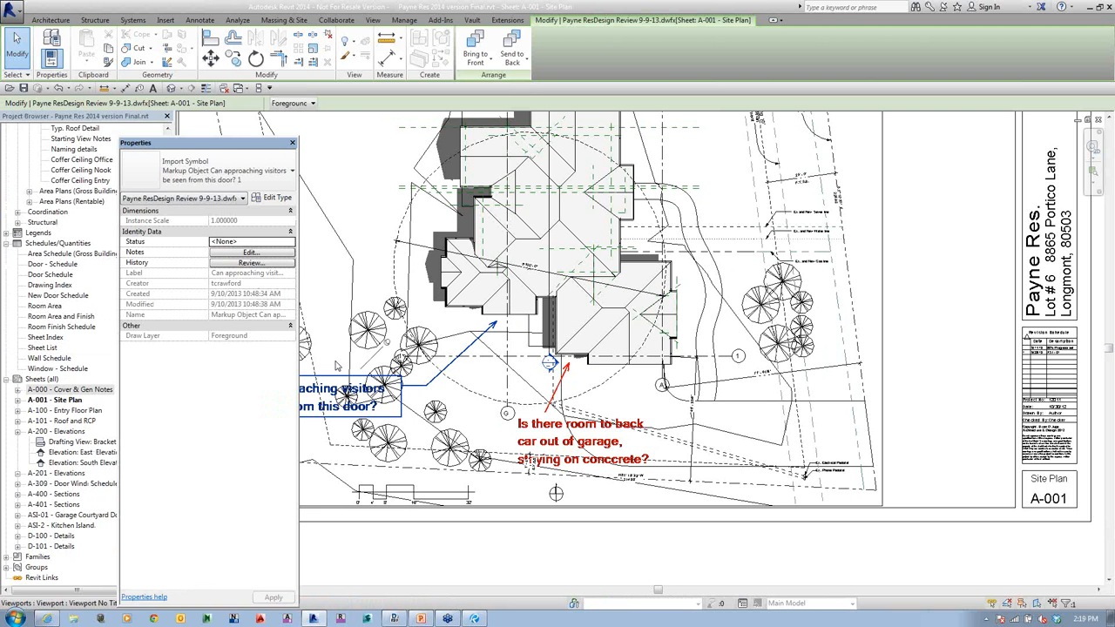
drag(218, 149, 195, 149)
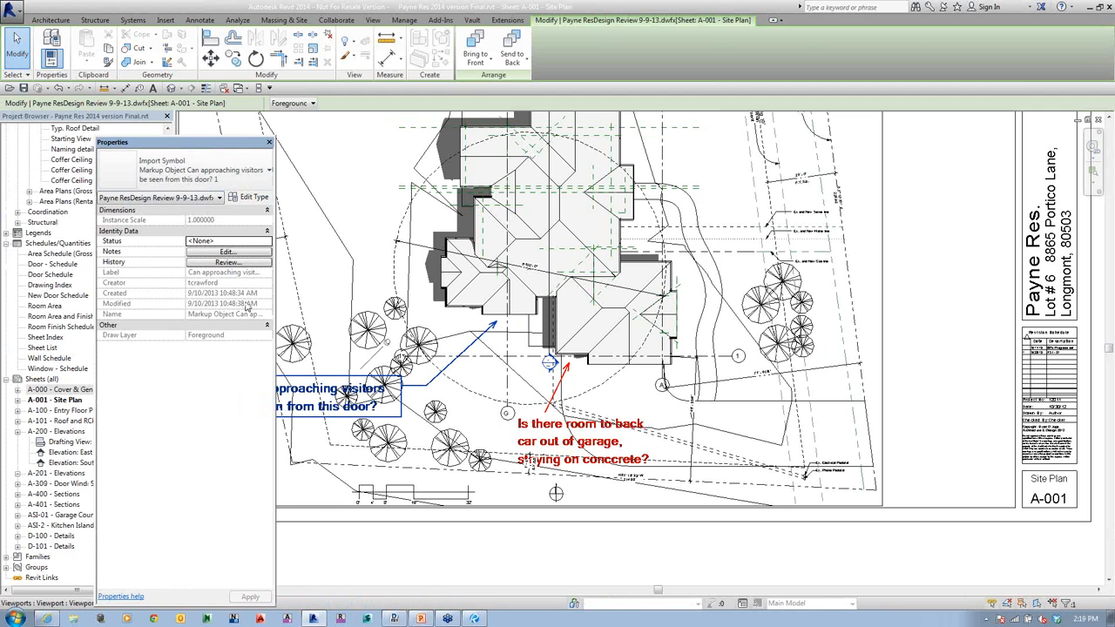
click(220, 245)
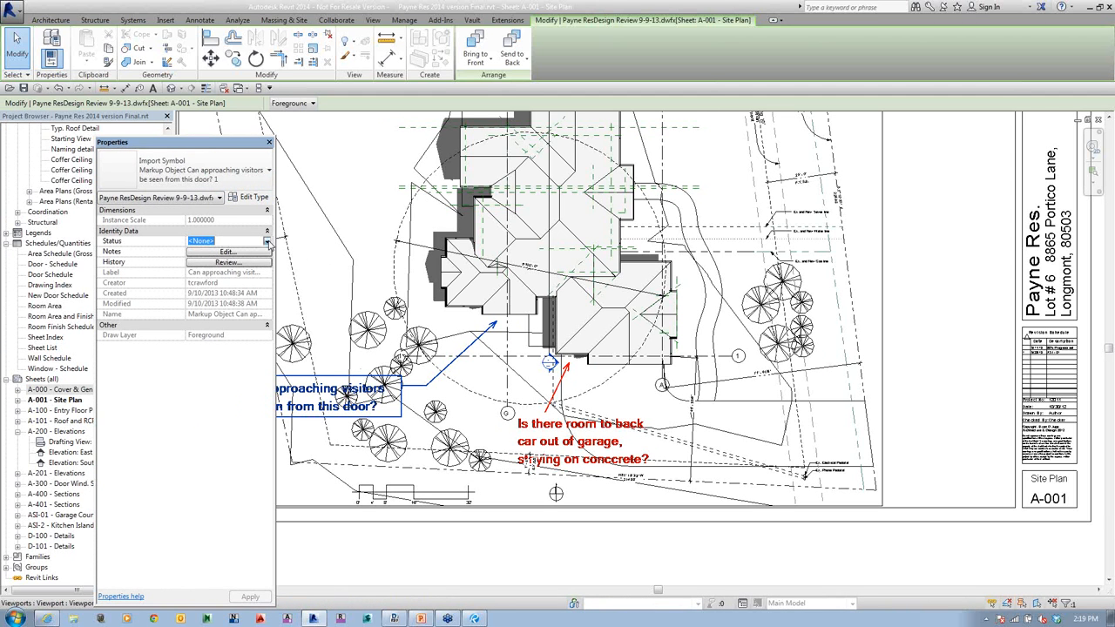
click(220, 245)
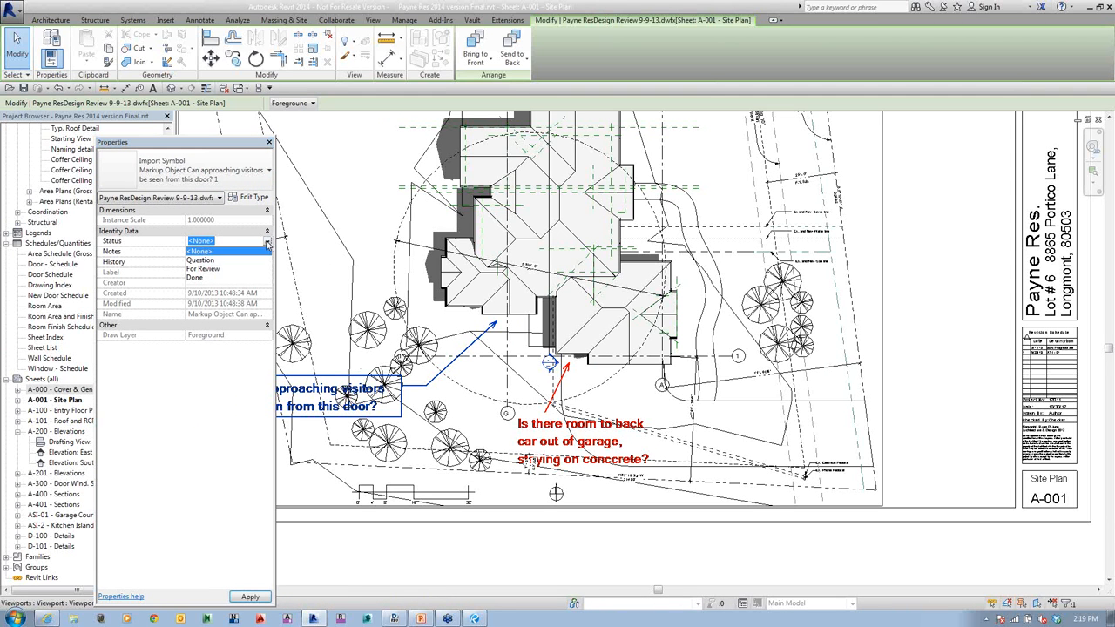
click(216, 240)
- View the visitors callout's notes and review history, leaving both without changes
click(224, 255)
click(224, 253)
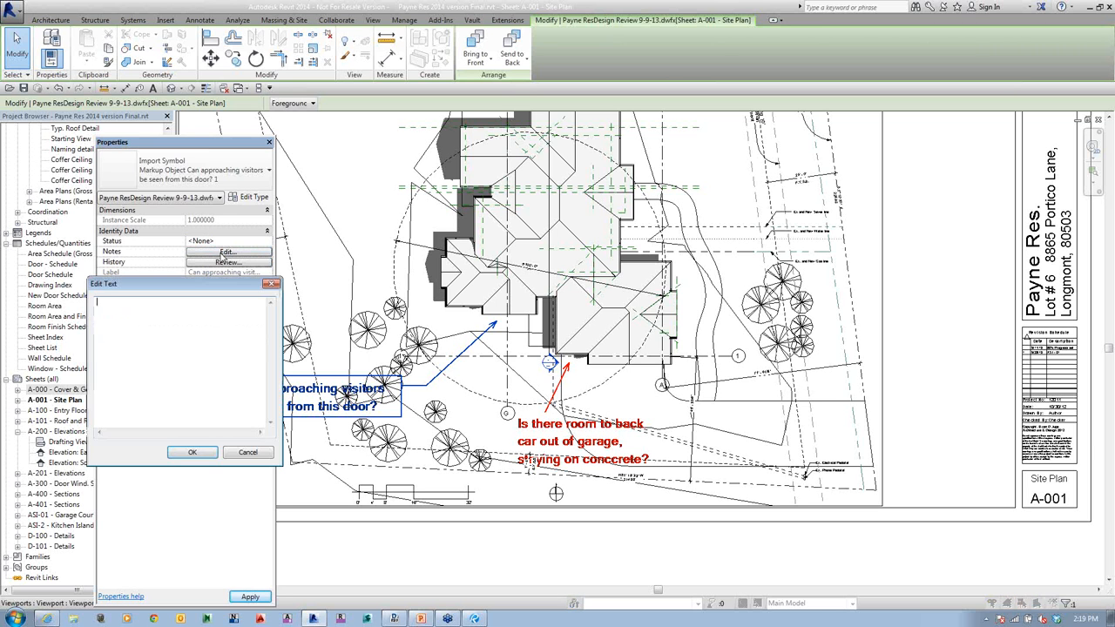
click(232, 452)
click(228, 262)
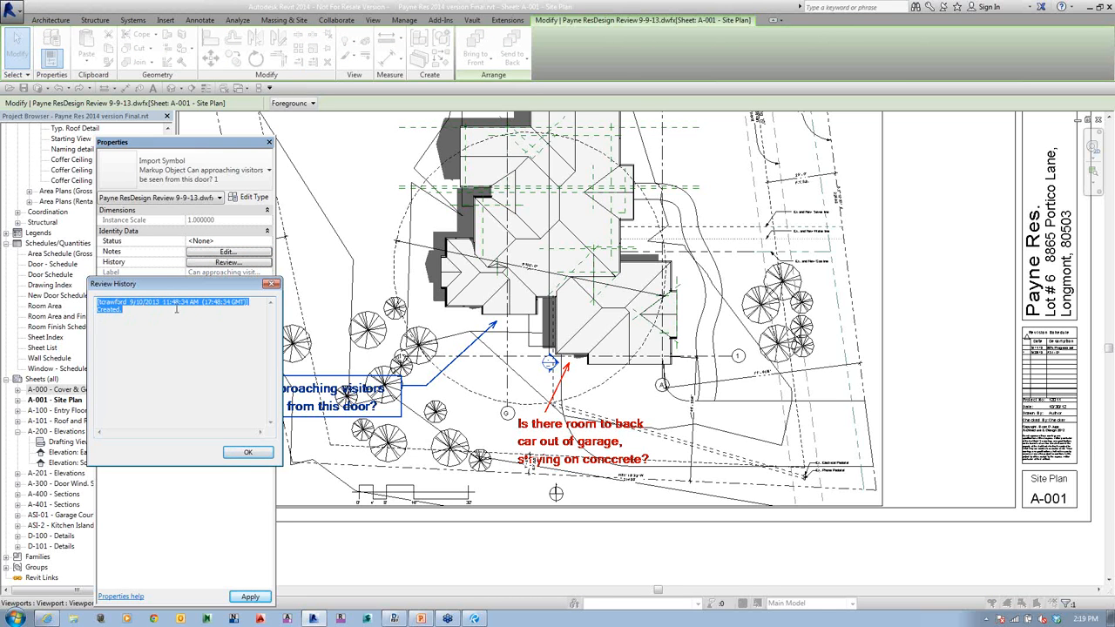
click(246, 453)
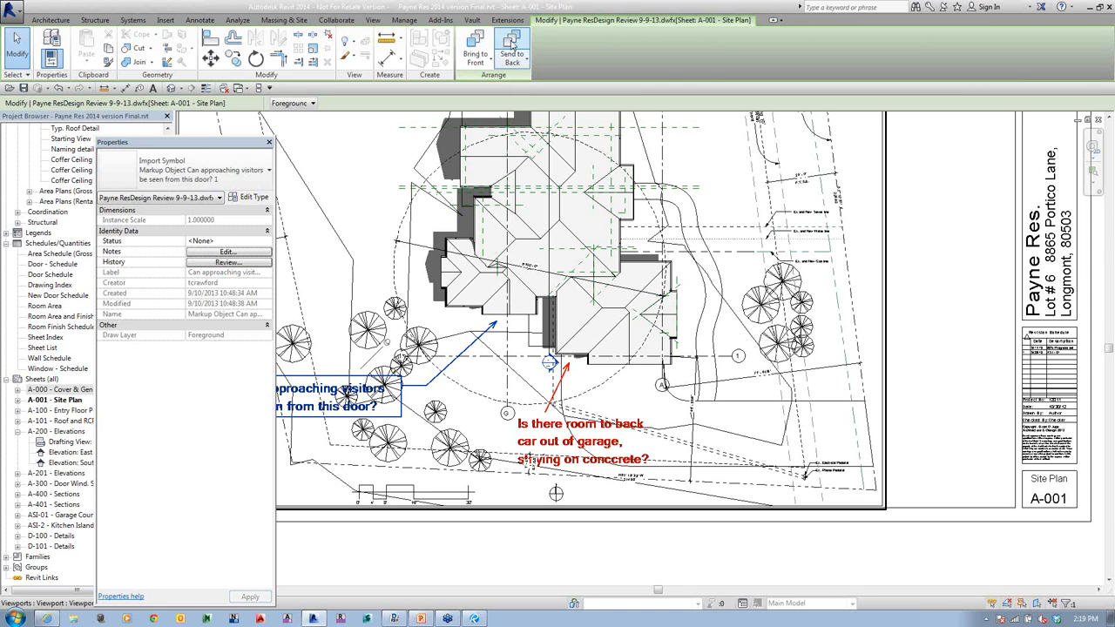
- Examine the visitors callout's type properties and type selection without changing anything
click(485, 58)
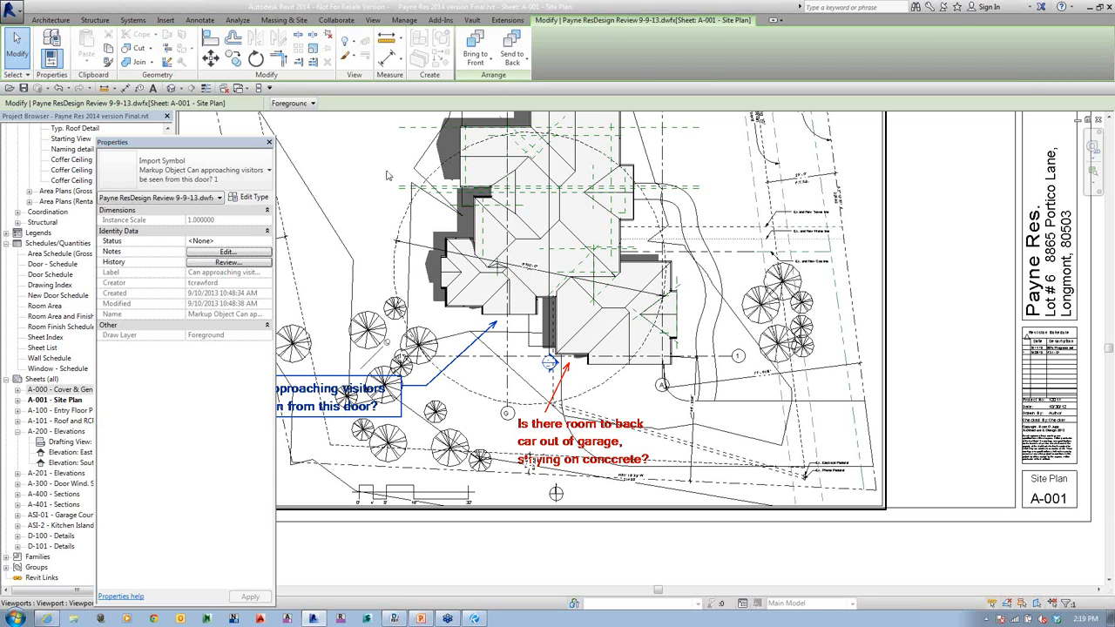
click(251, 199)
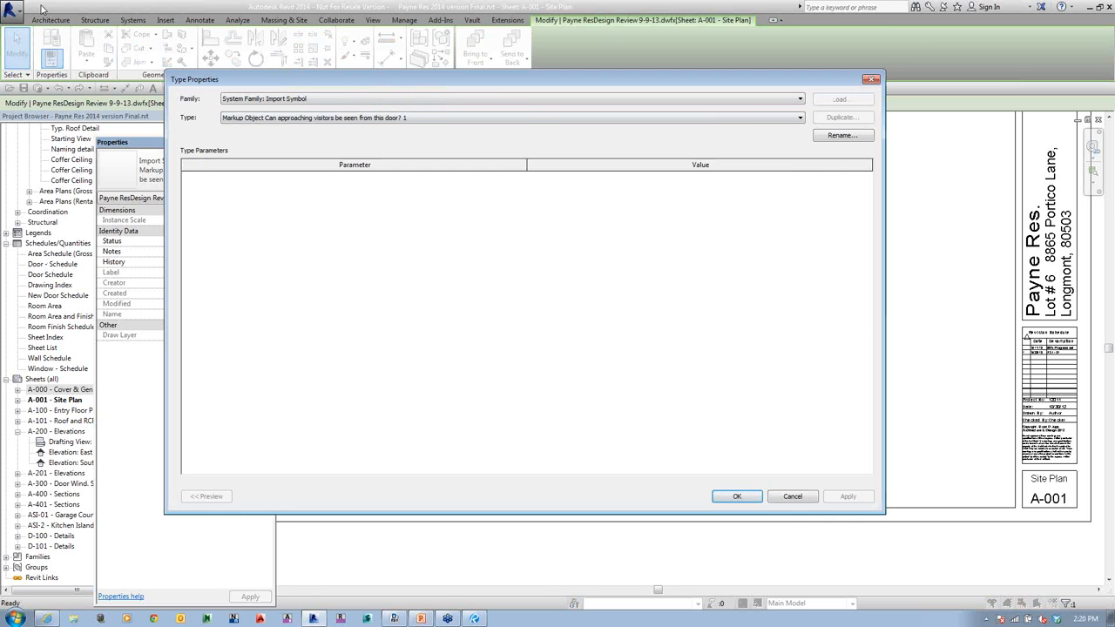
click(793, 500)
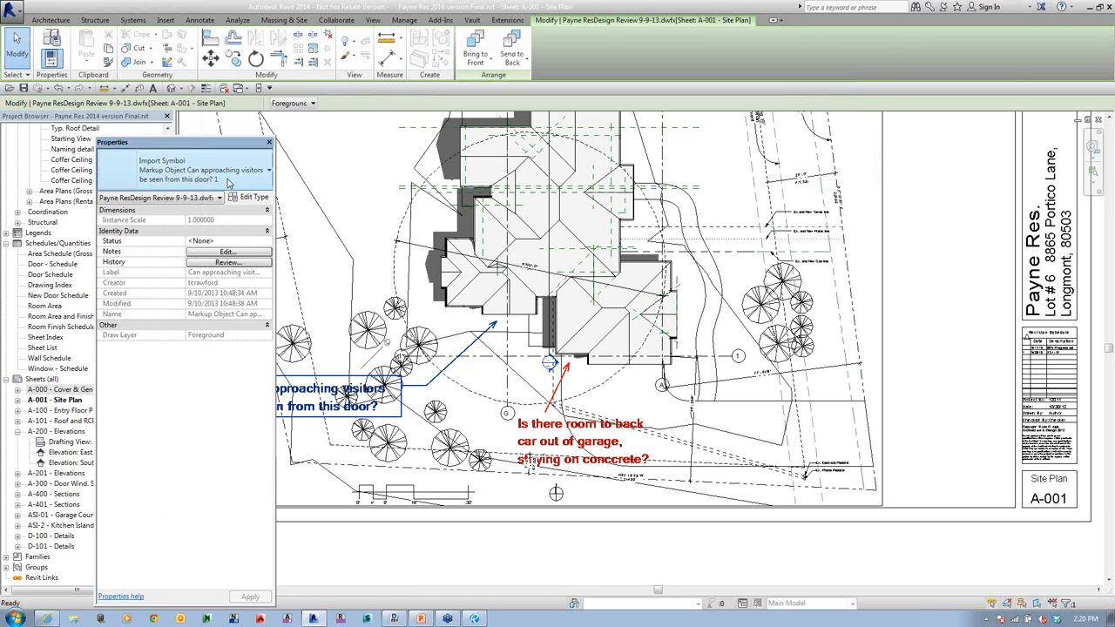
click(231, 181)
click(230, 180)
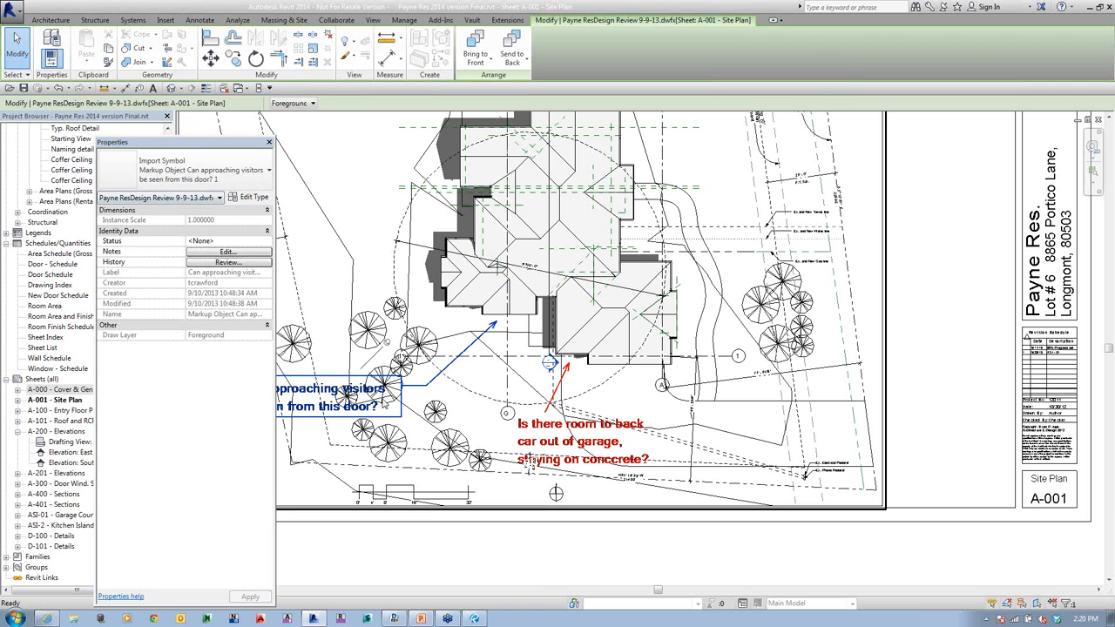
- Select the callout about backing a car out of the garage on the site plan to inspect its properties
click(581, 441)
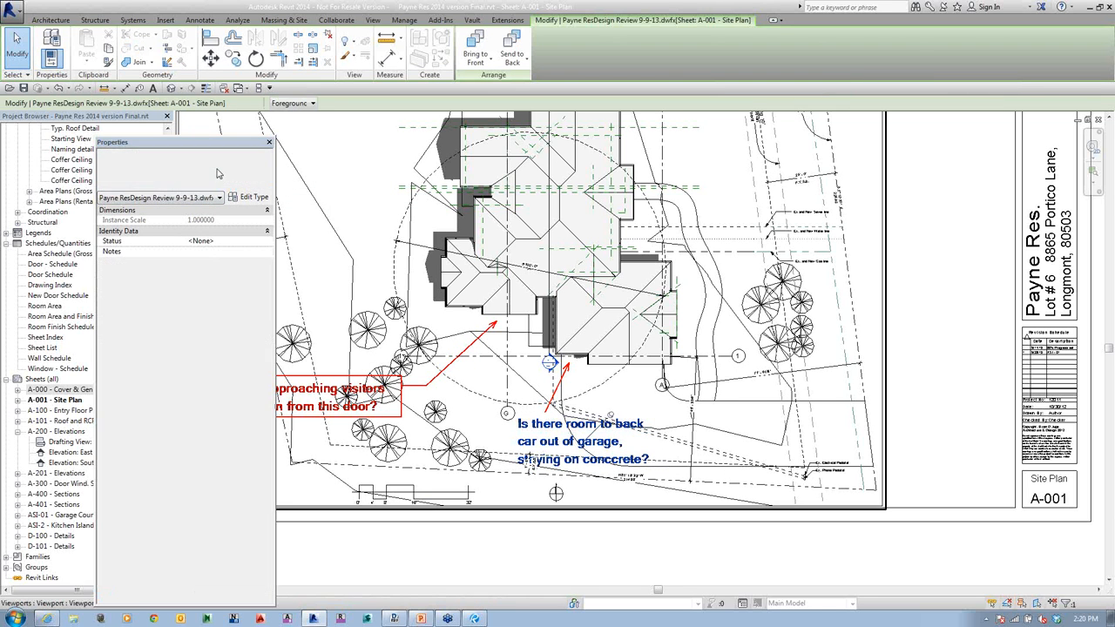
middle_drag(614, 330, 820, 383)
middle_drag(702, 426, 665, 496)
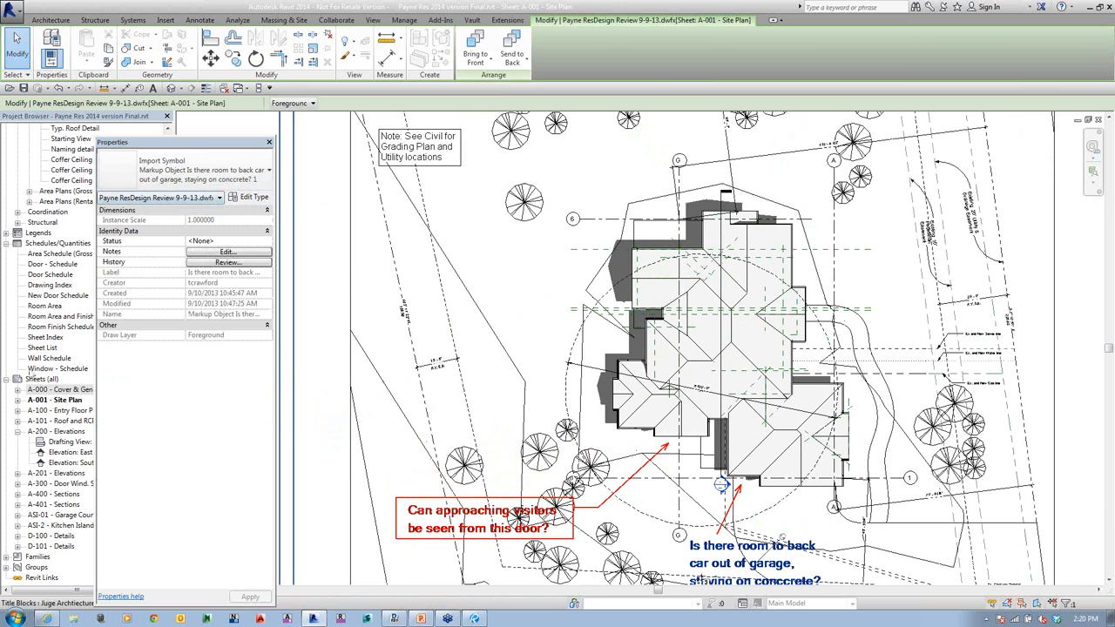
- Open sheet A-000 - Cover & Gen Notes, check the notes of the Polycloud 2 markup, and dock the Properties palette again
double_click(61, 390)
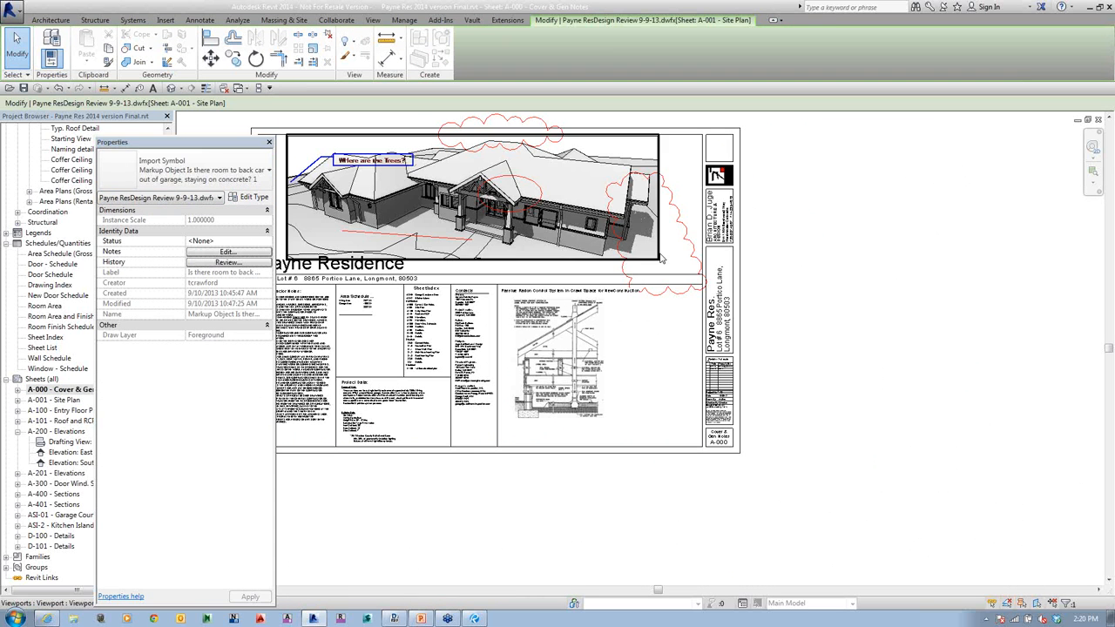
click(692, 250)
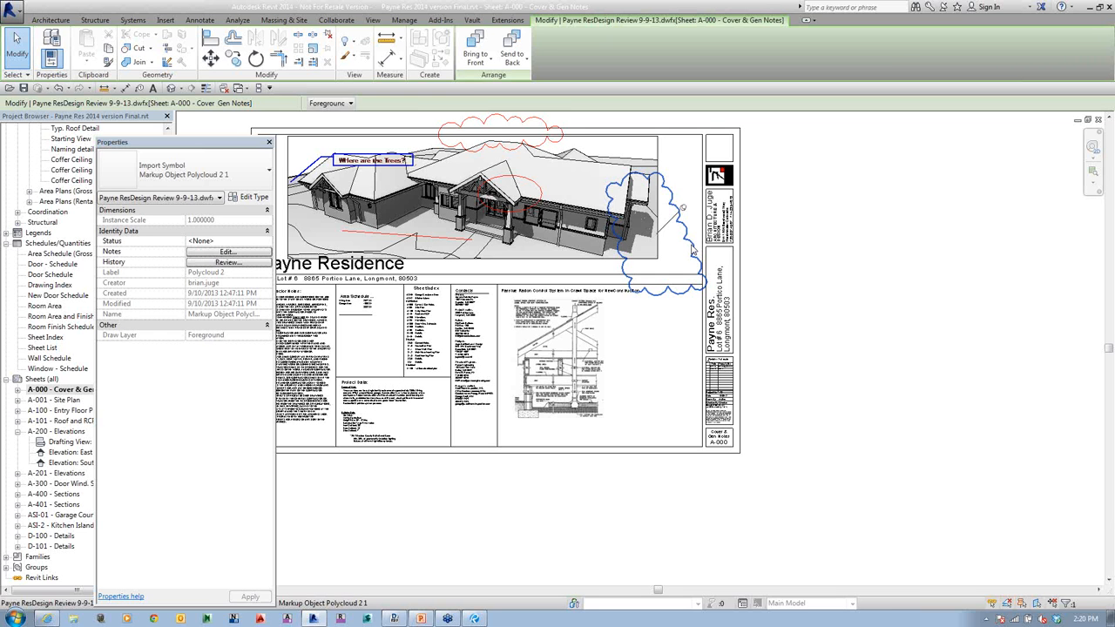
click(227, 253)
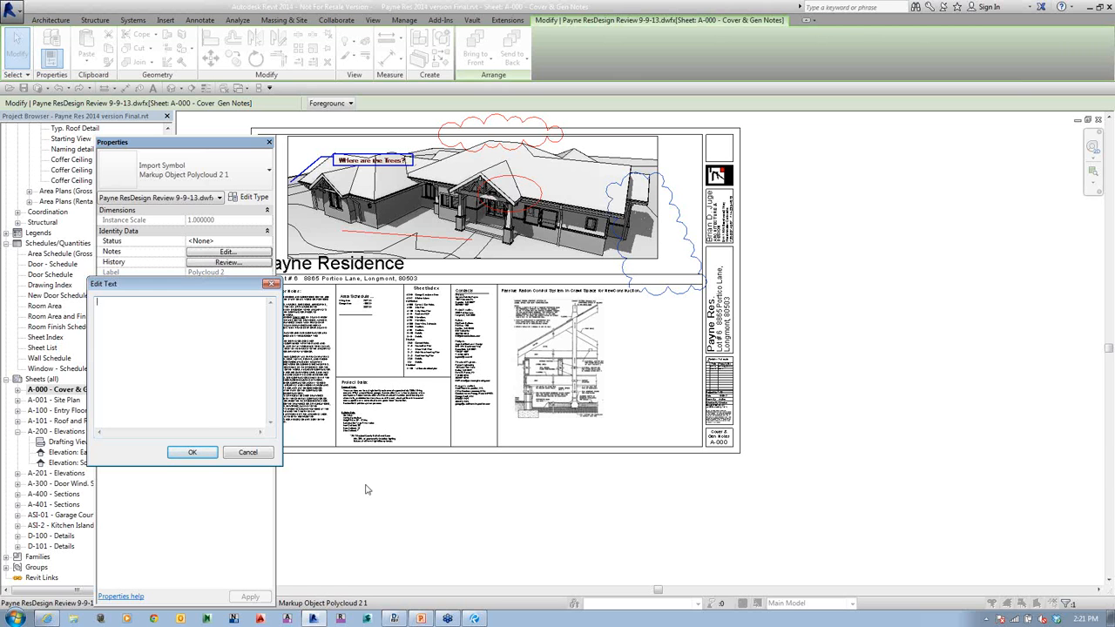
click(248, 453)
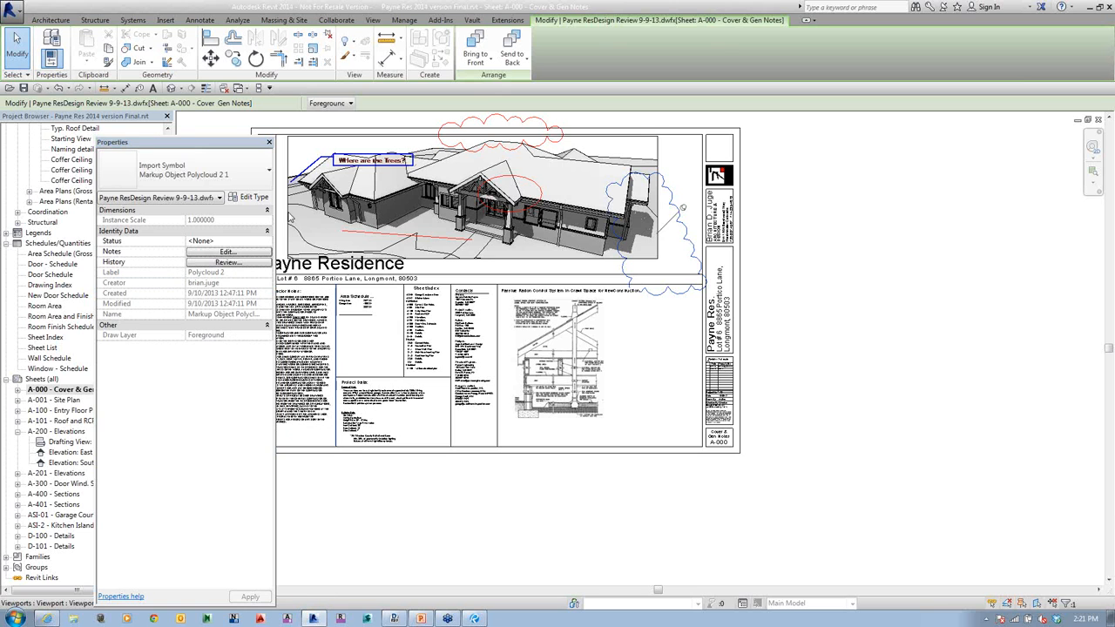
drag(189, 142, 97, 138)
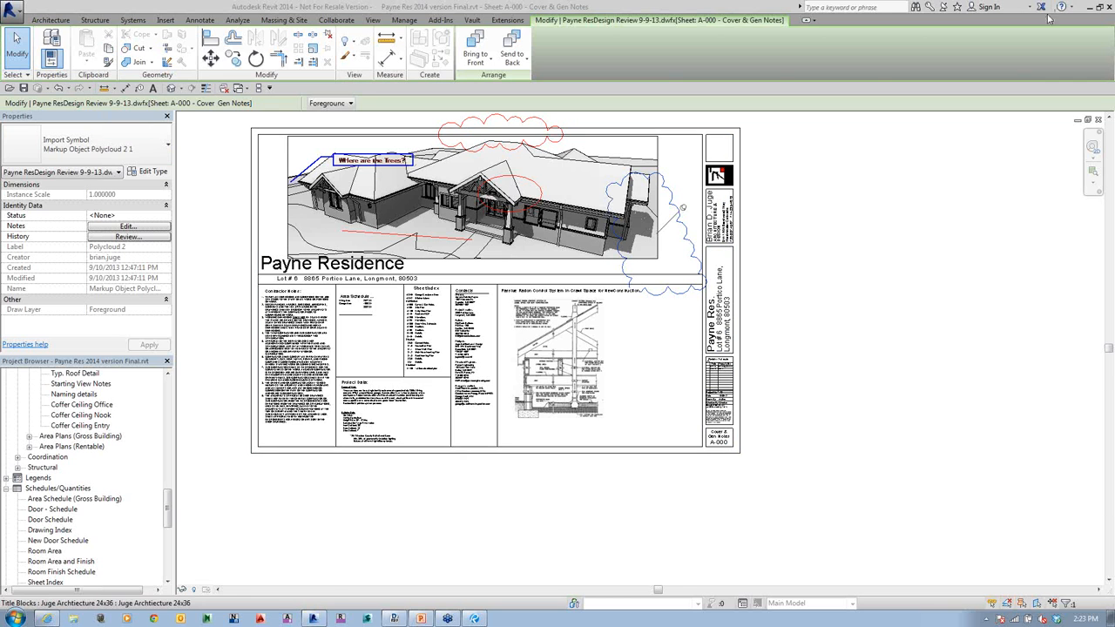
- Switch to Bluebeam Revu and look through the sheets of the Payne Residence PDF set
click(395, 619)
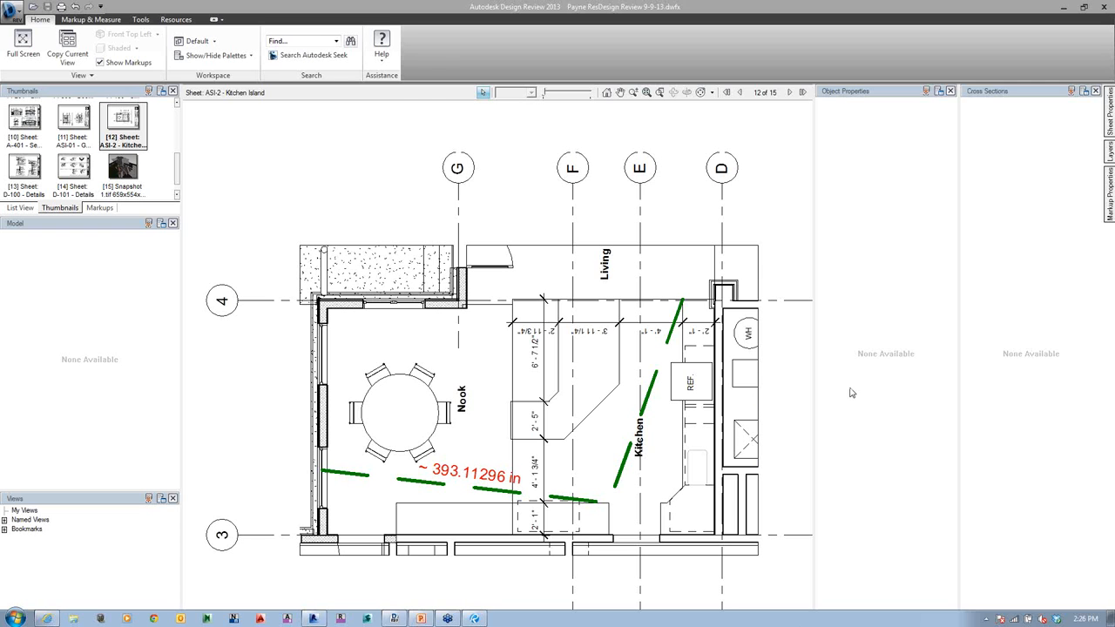
click(472, 621)
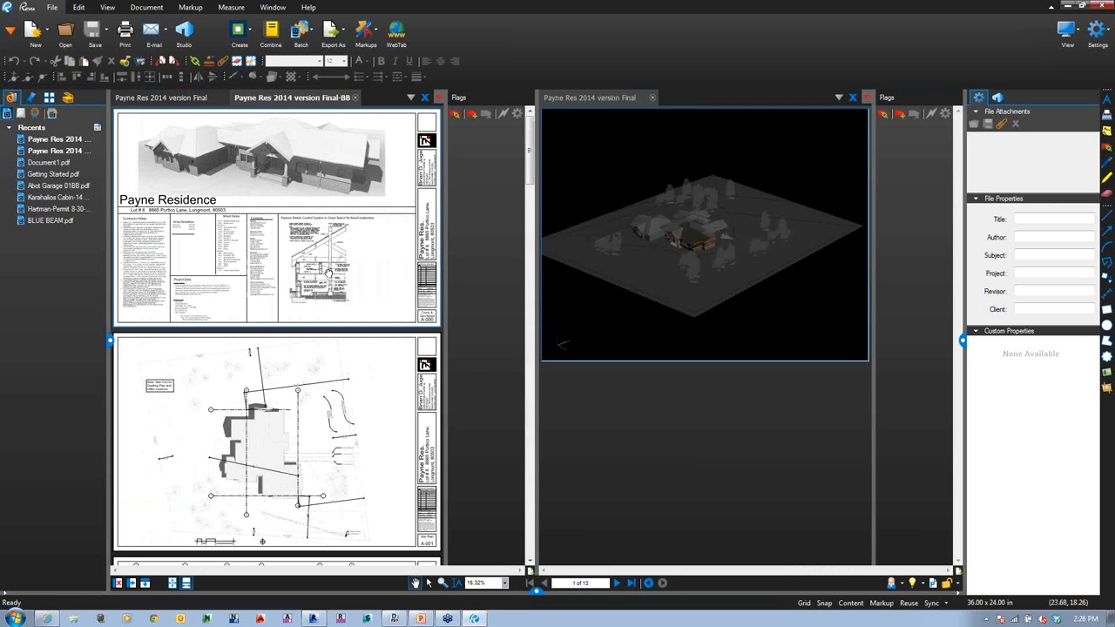
scroll(329, 273, down, 3)
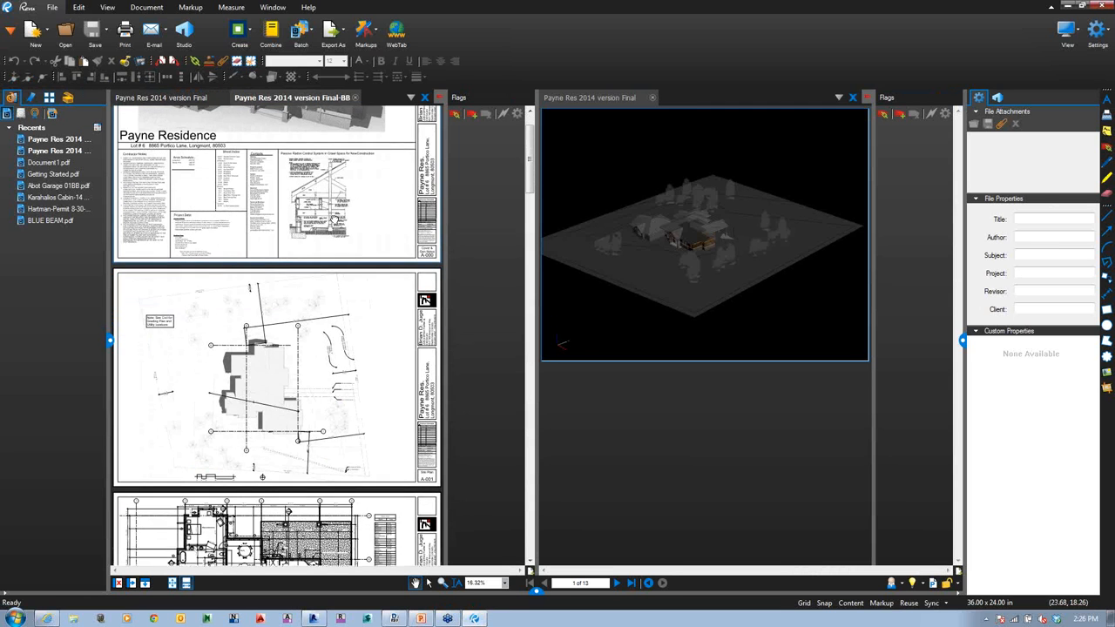
scroll(329, 273, up, 3)
- Orbit and enlarge the Payne Residence 3D model and set its rendering style to Shaded Illustration
click(700, 261)
drag(700, 261, 679, 174)
scroll(686, 242, up, 3)
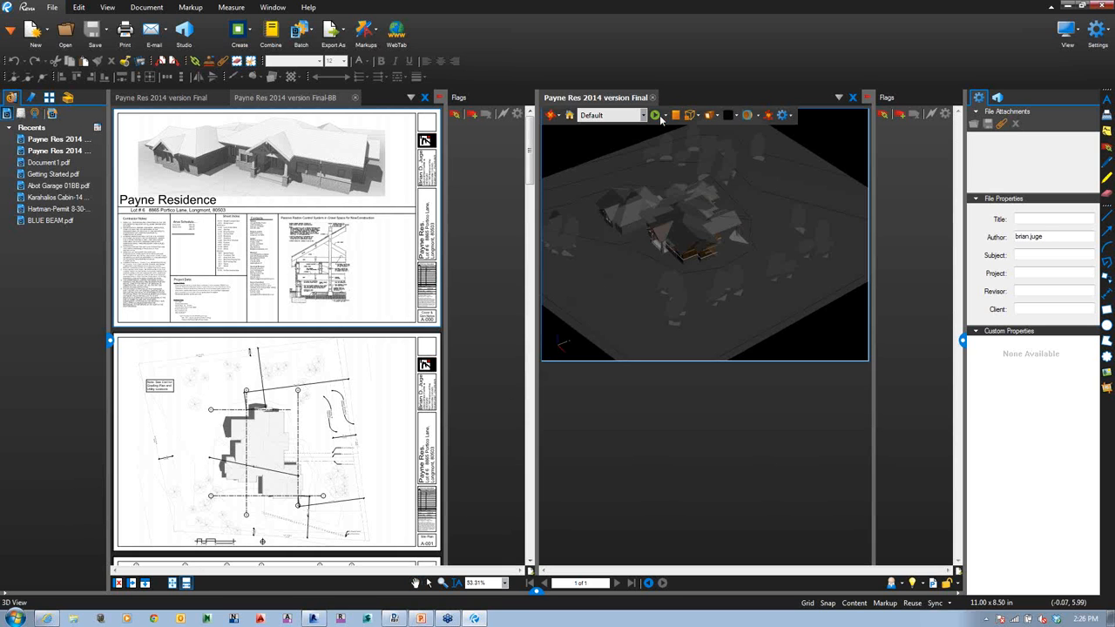
click(691, 115)
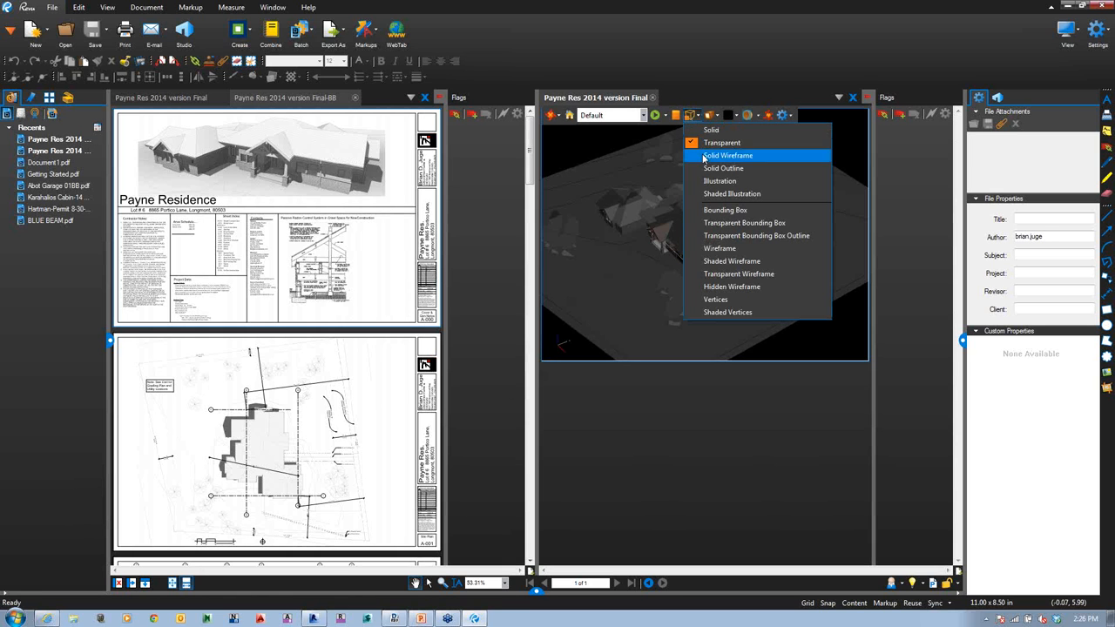
click(714, 193)
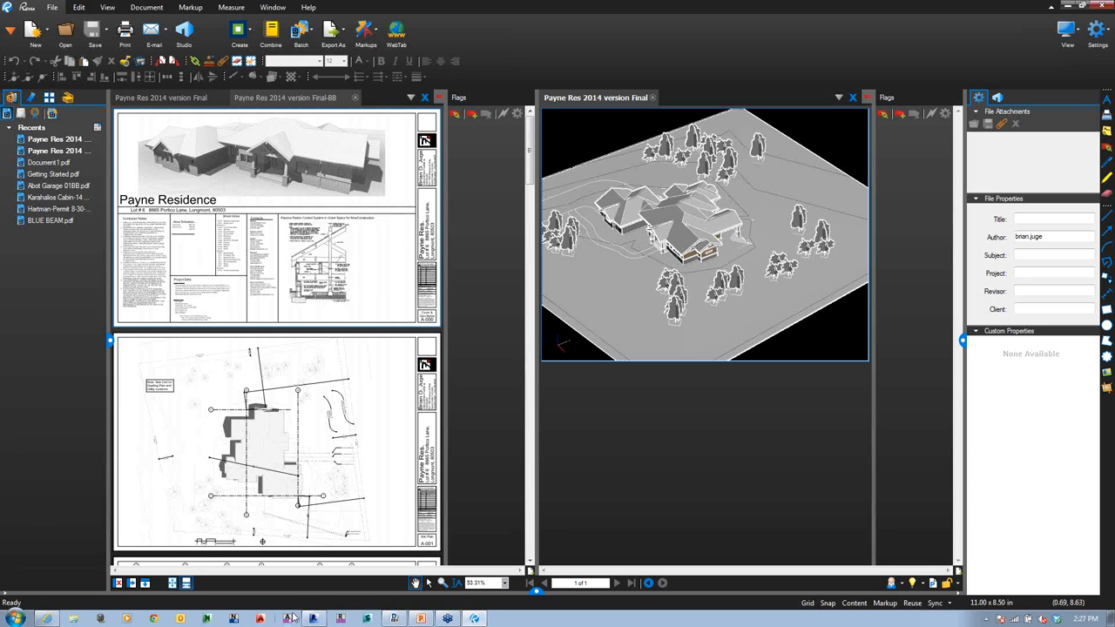
click(393, 618)
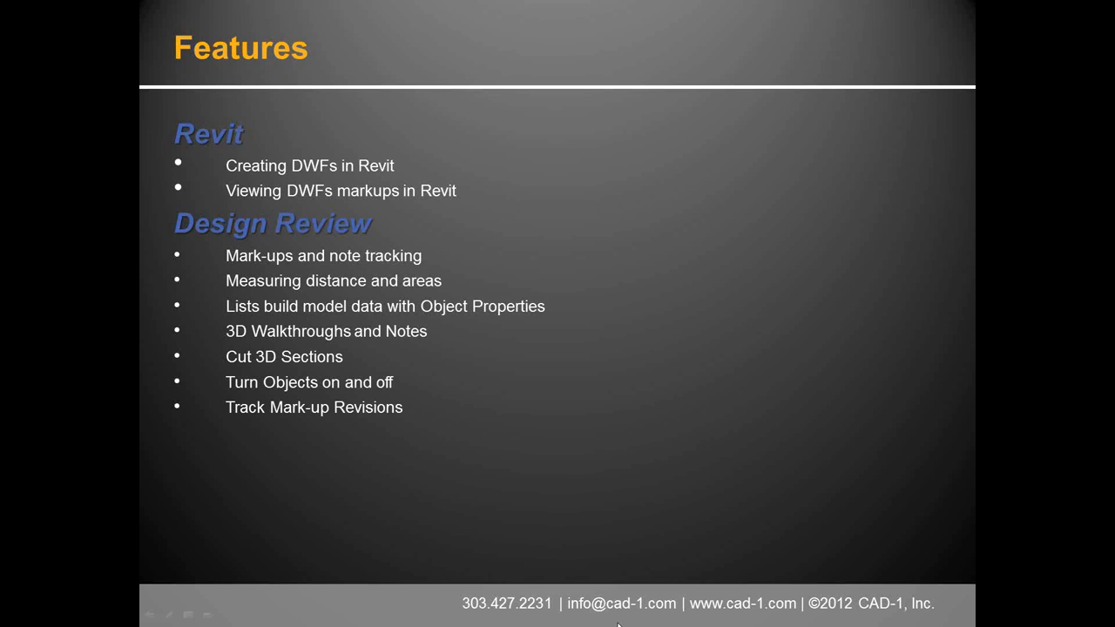
key(Escape)
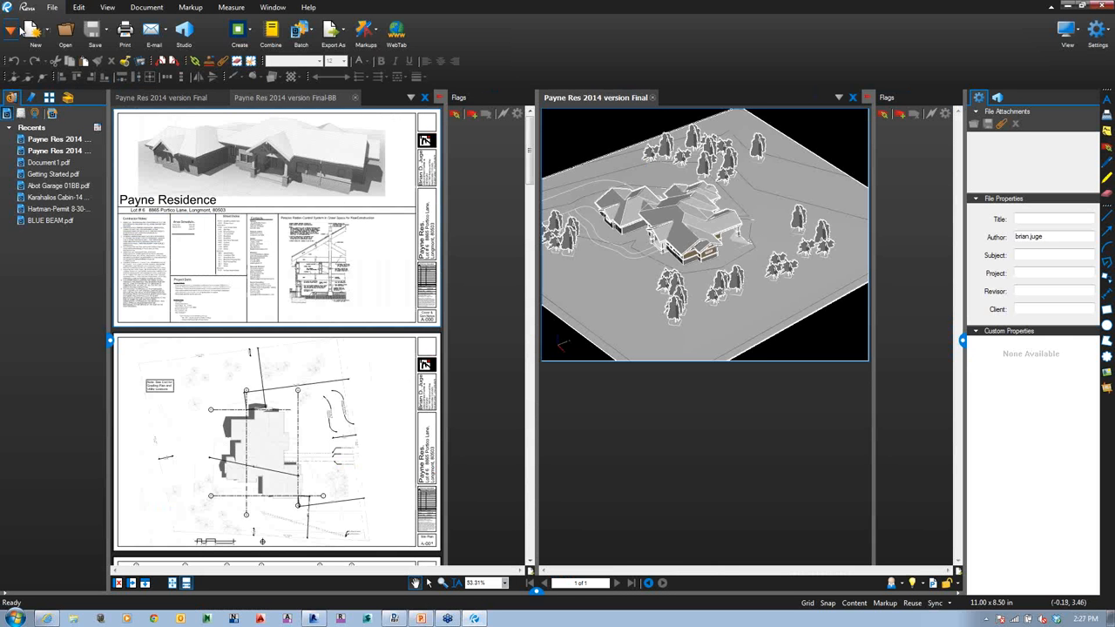
- Try to open Payne ResDesign Review 9-9-13.dwfx from the Desktop in Revu, with All Files (*.*) listed
click(65, 31)
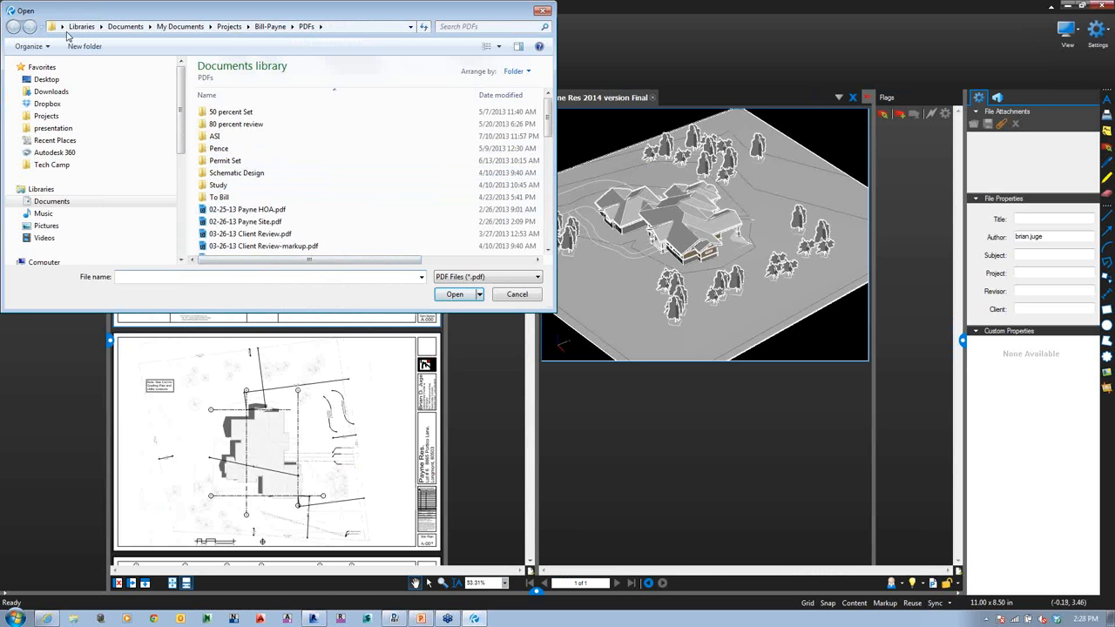
click(46, 79)
drag(549, 99, 556, 205)
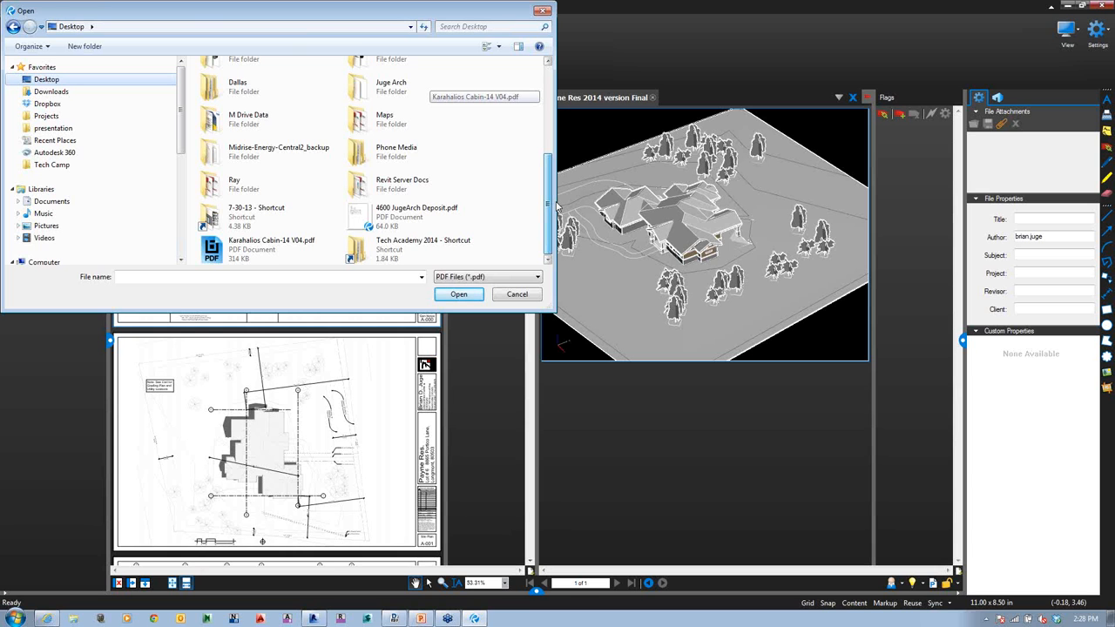
click(536, 277)
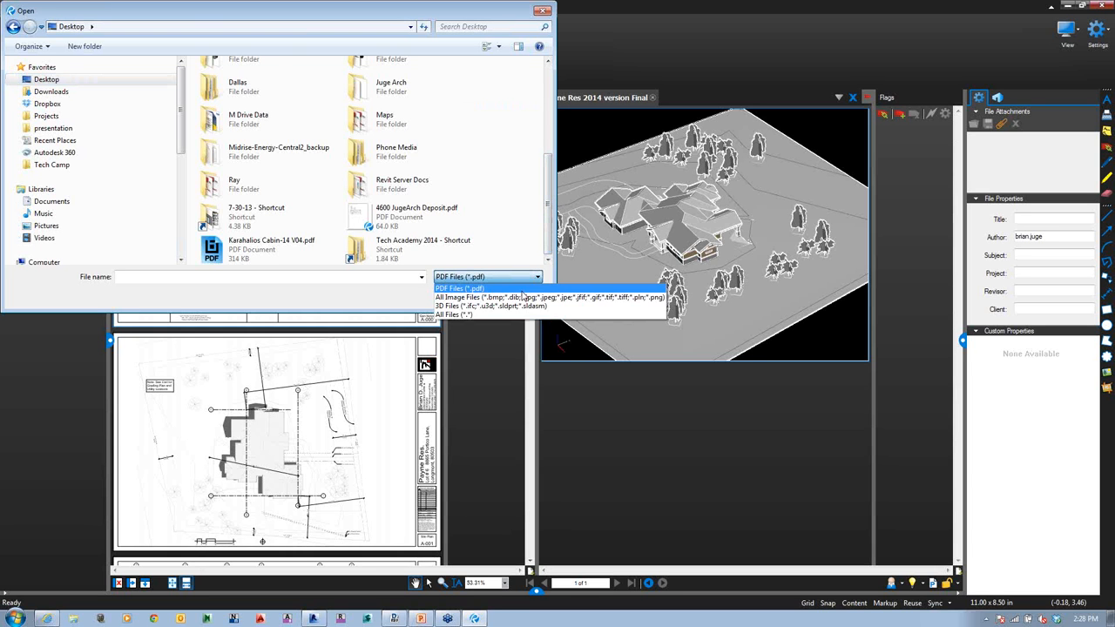
click(504, 313)
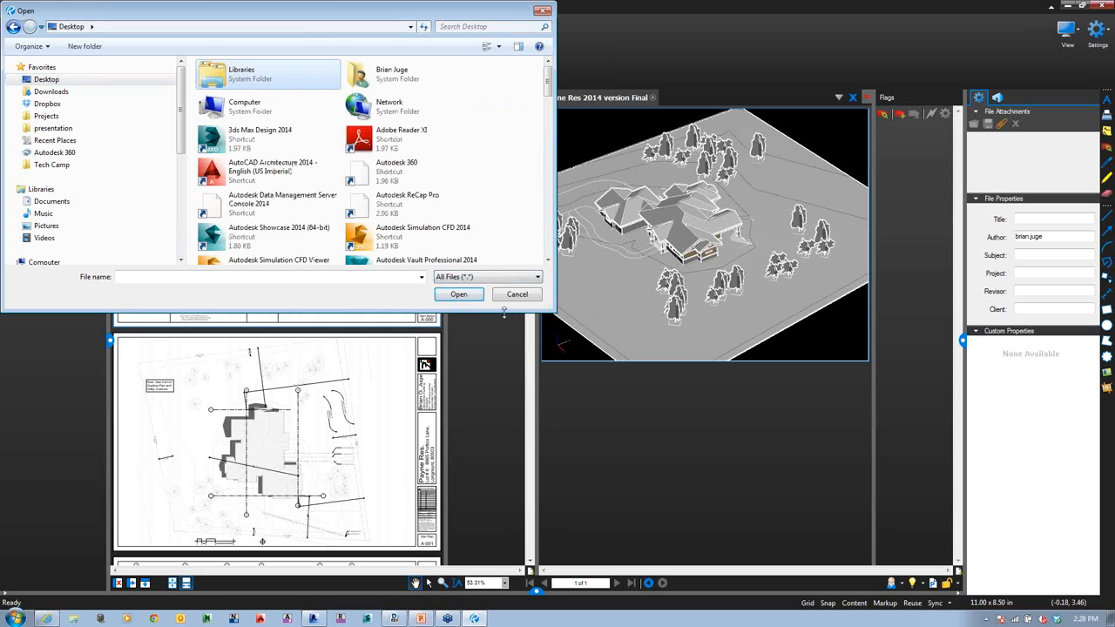
drag(550, 97, 538, 232)
click(440, 215)
click(446, 295)
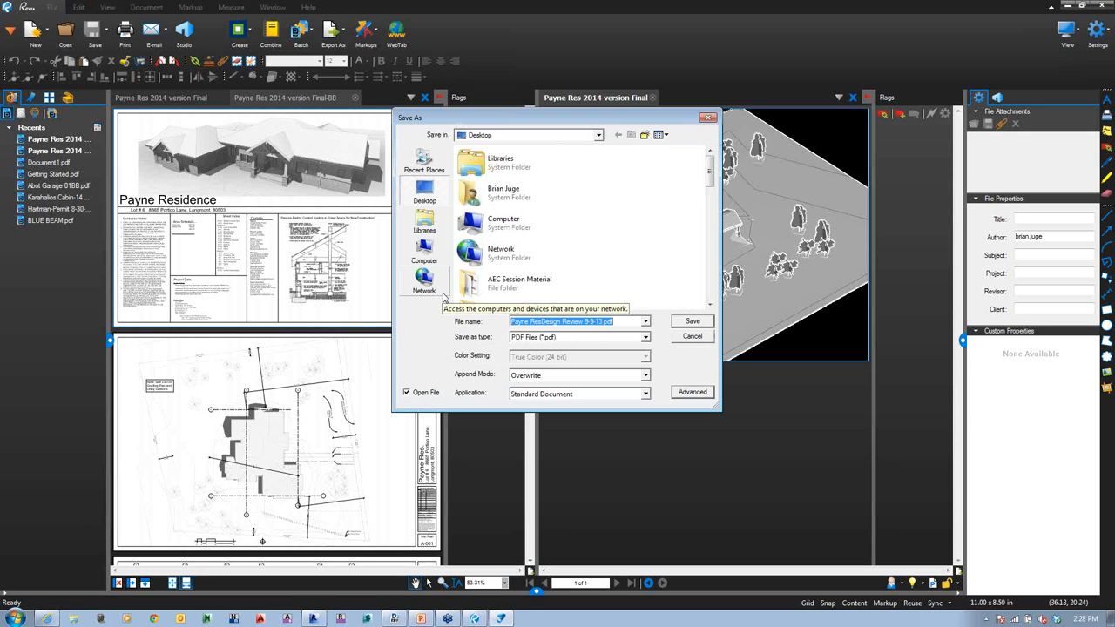
- Start saving the DWFx conversion as Payne ResDesign Review 9-9-13.pdf on the Desktop, and cancel its printing
click(703, 322)
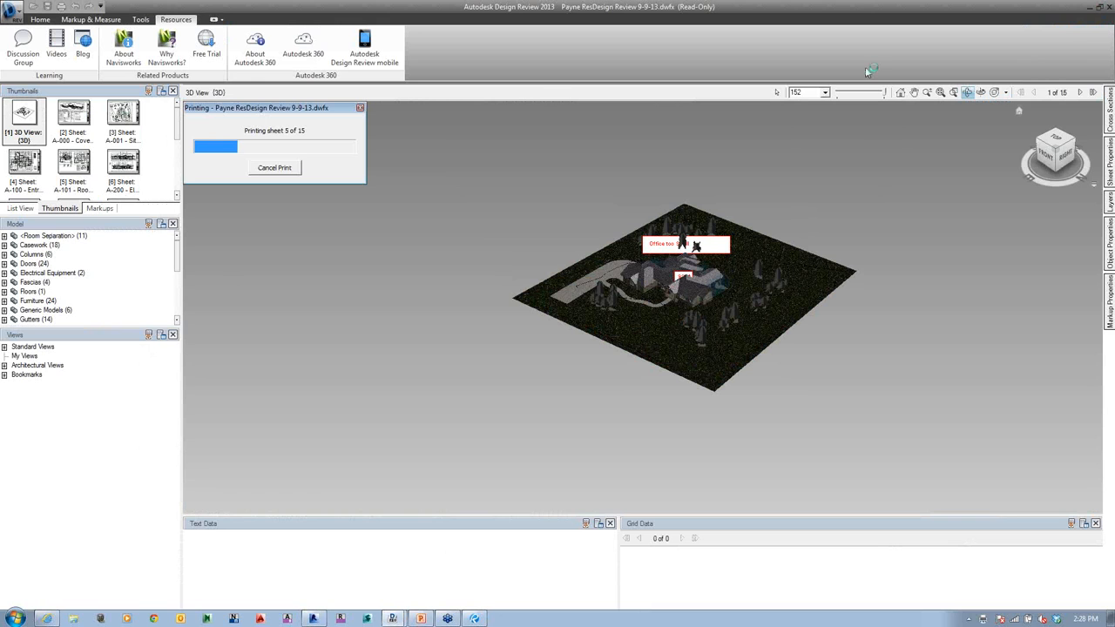
click(281, 169)
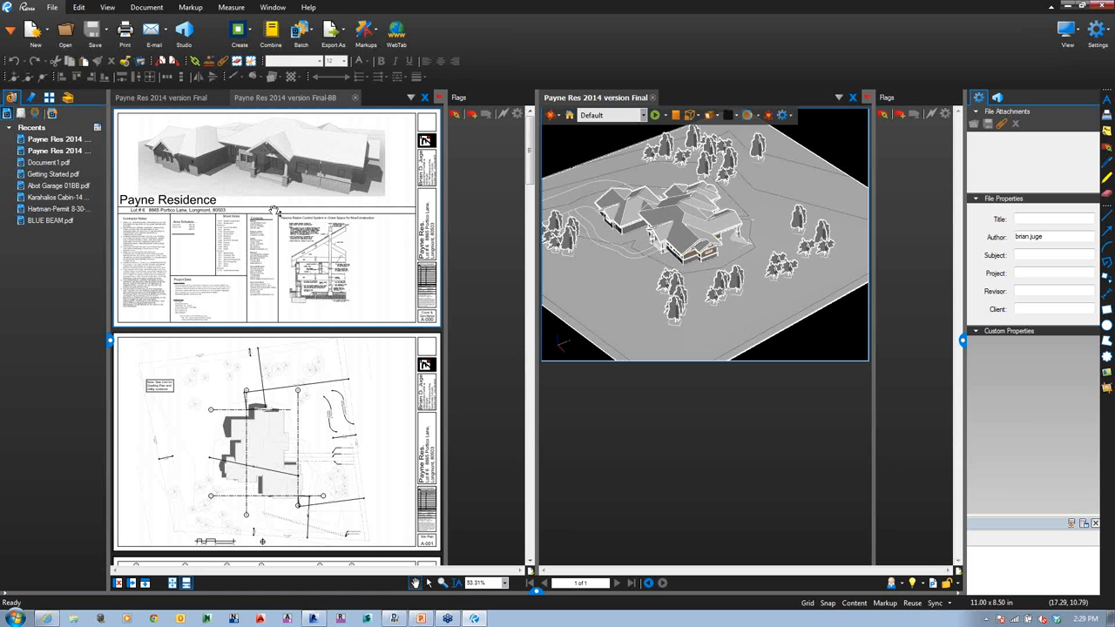
click(396, 620)
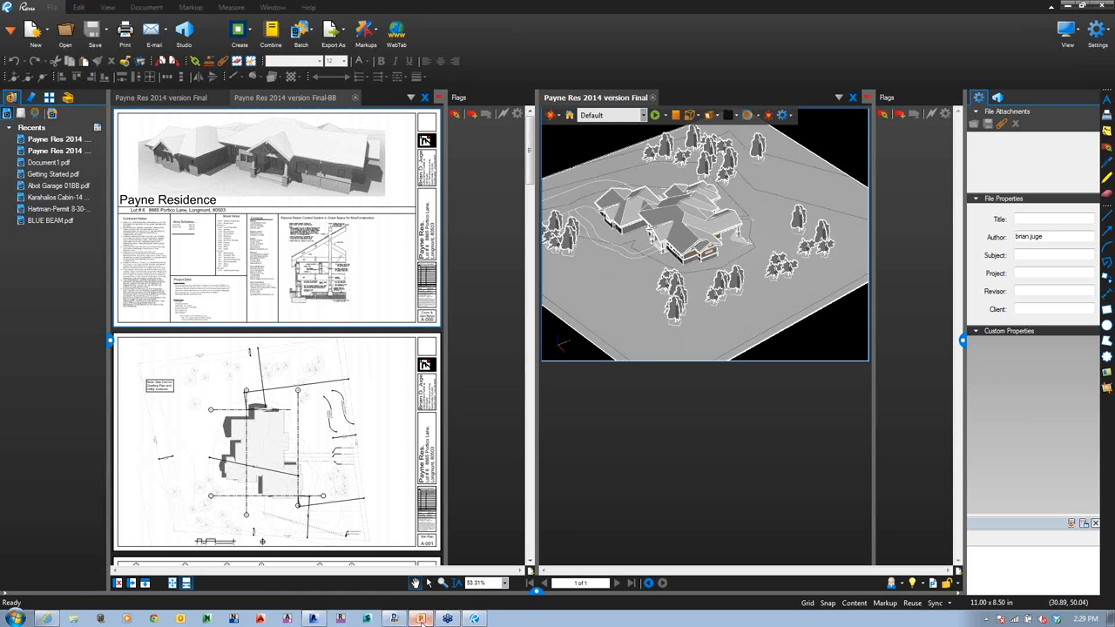